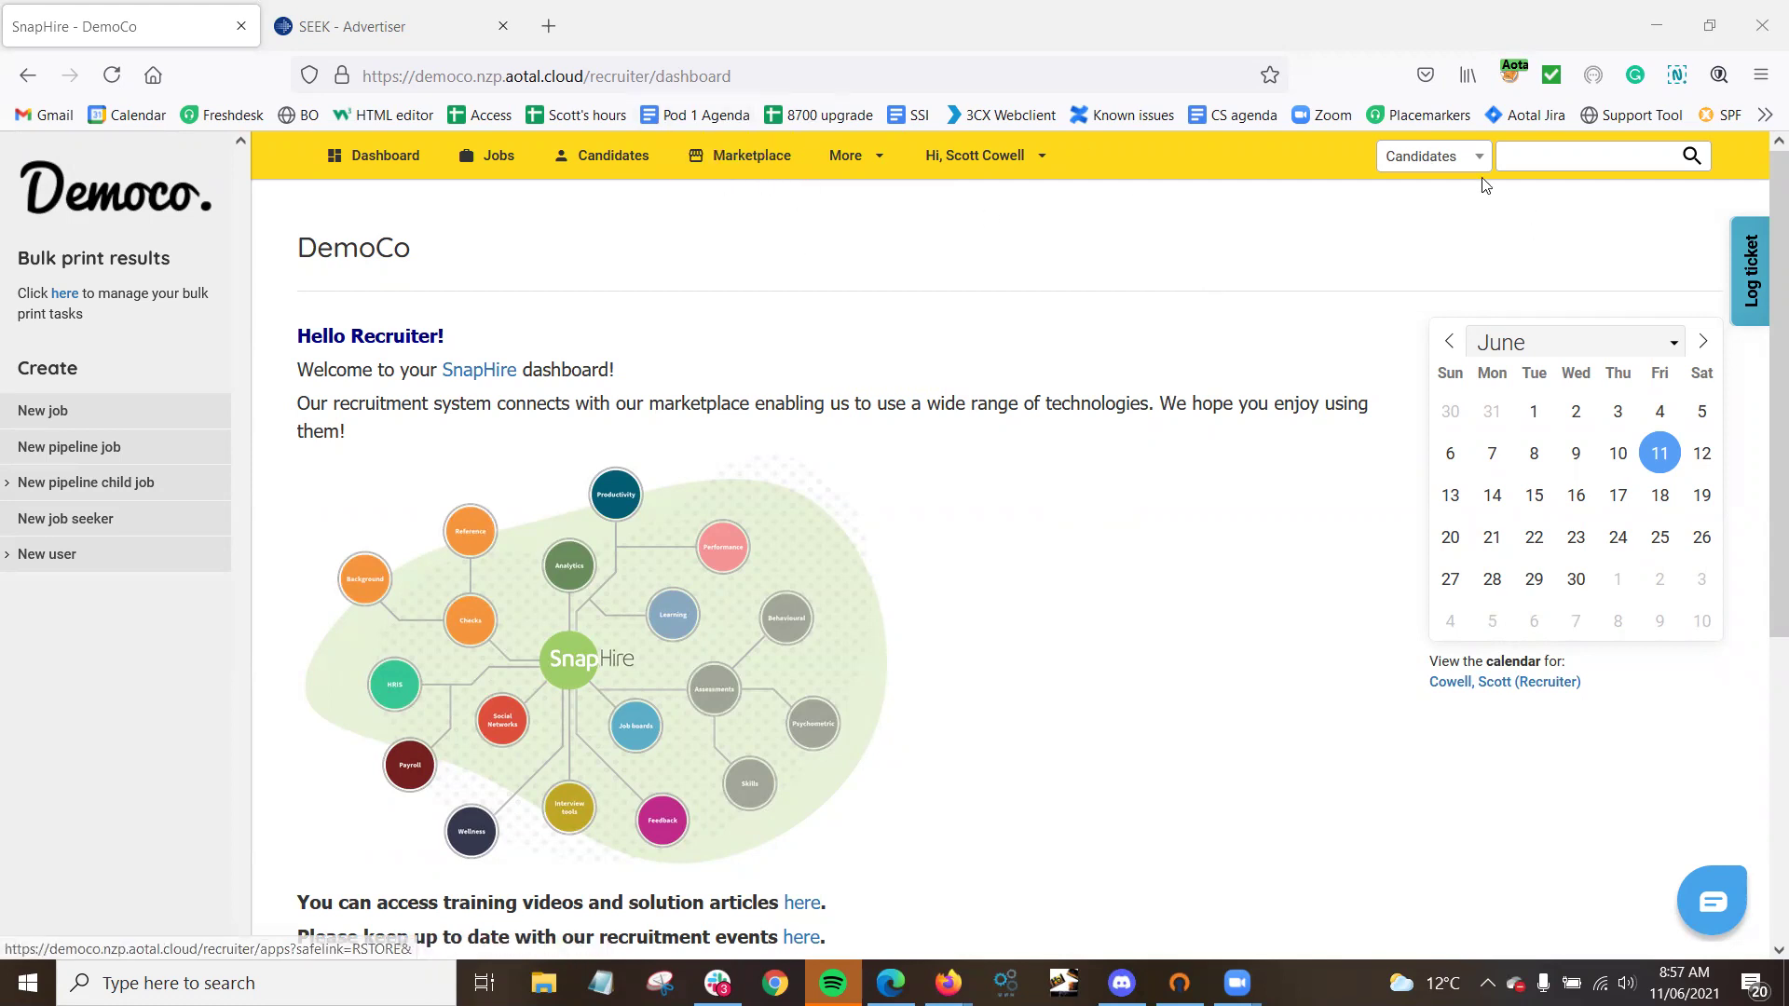
Search Users for the recruiter by name and open their user record.
click(1431, 159)
click(1398, 260)
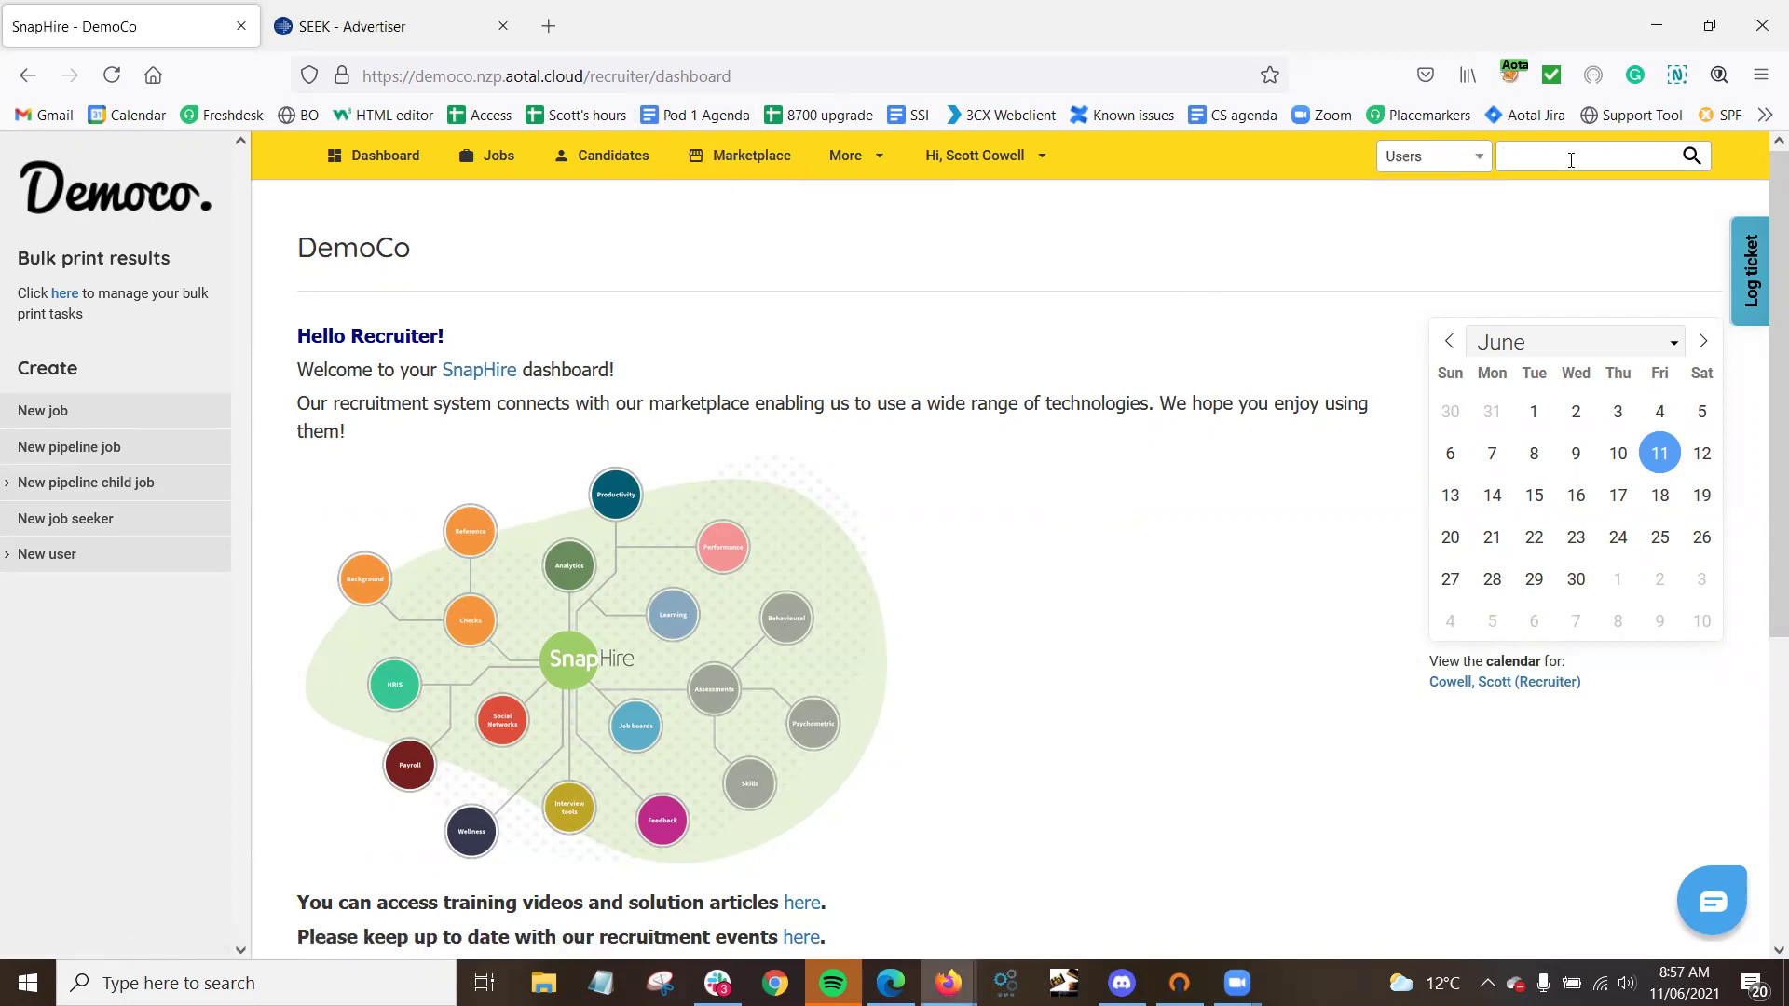
click(1571, 159)
text(scott)
key(Return)
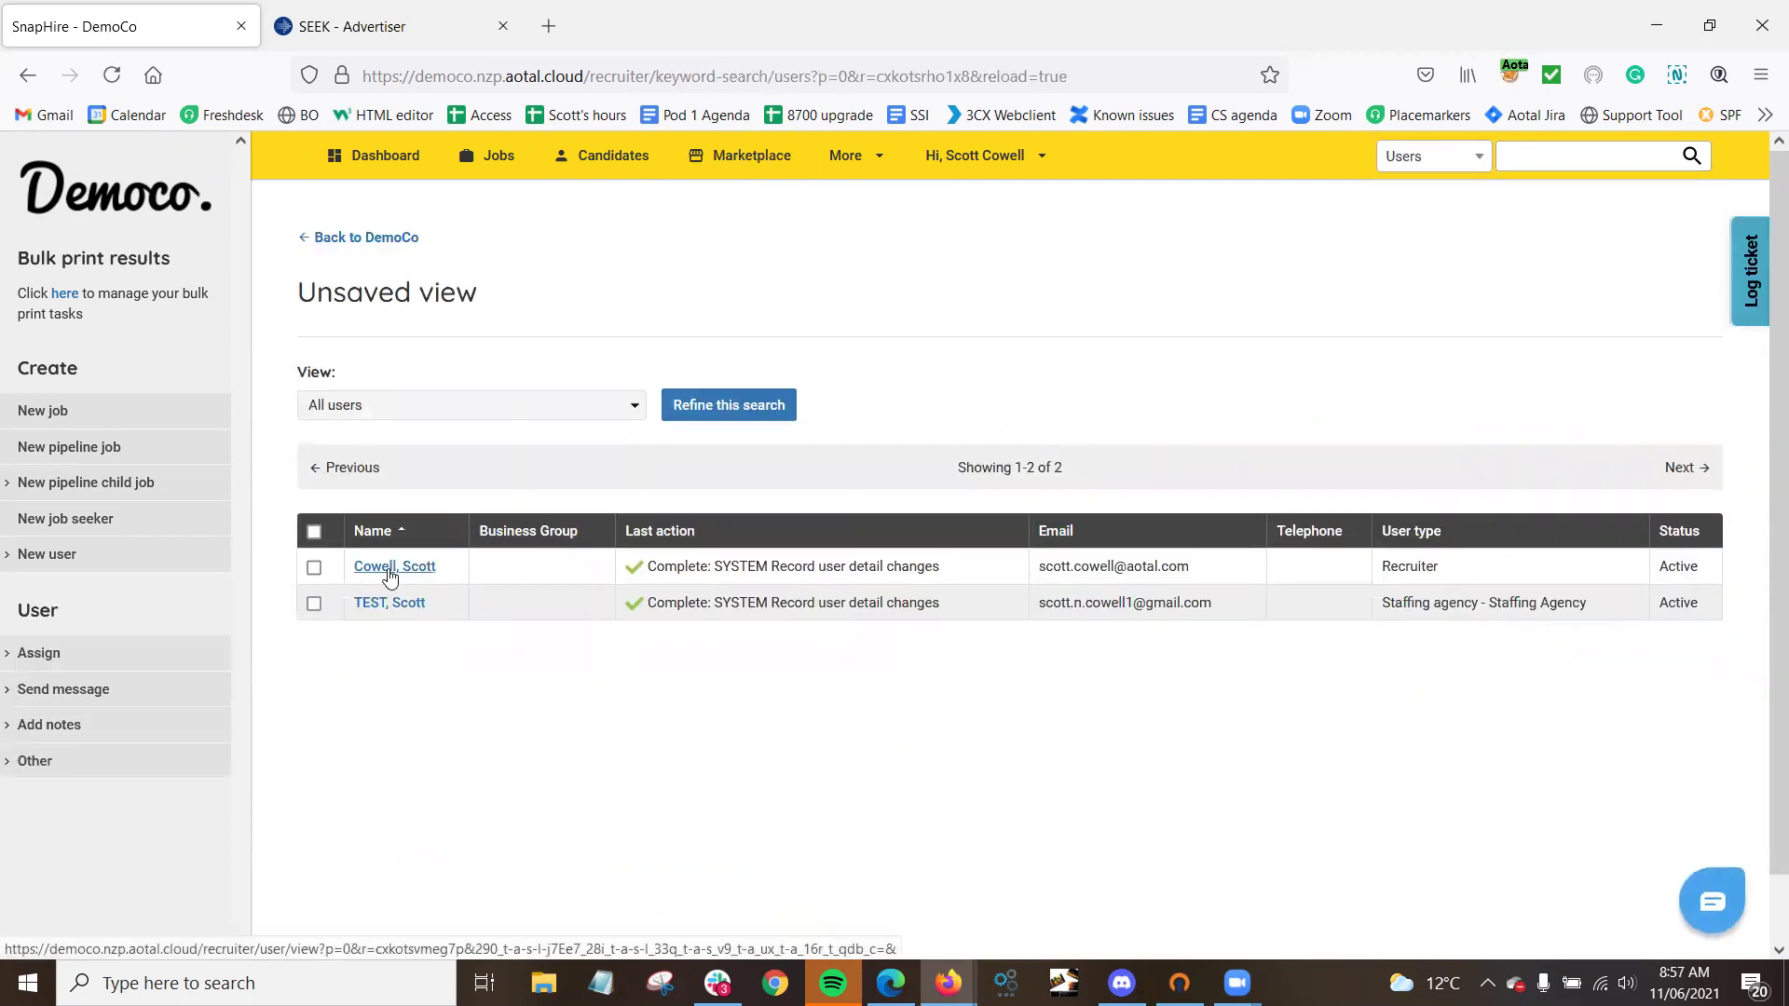
click(389, 570)
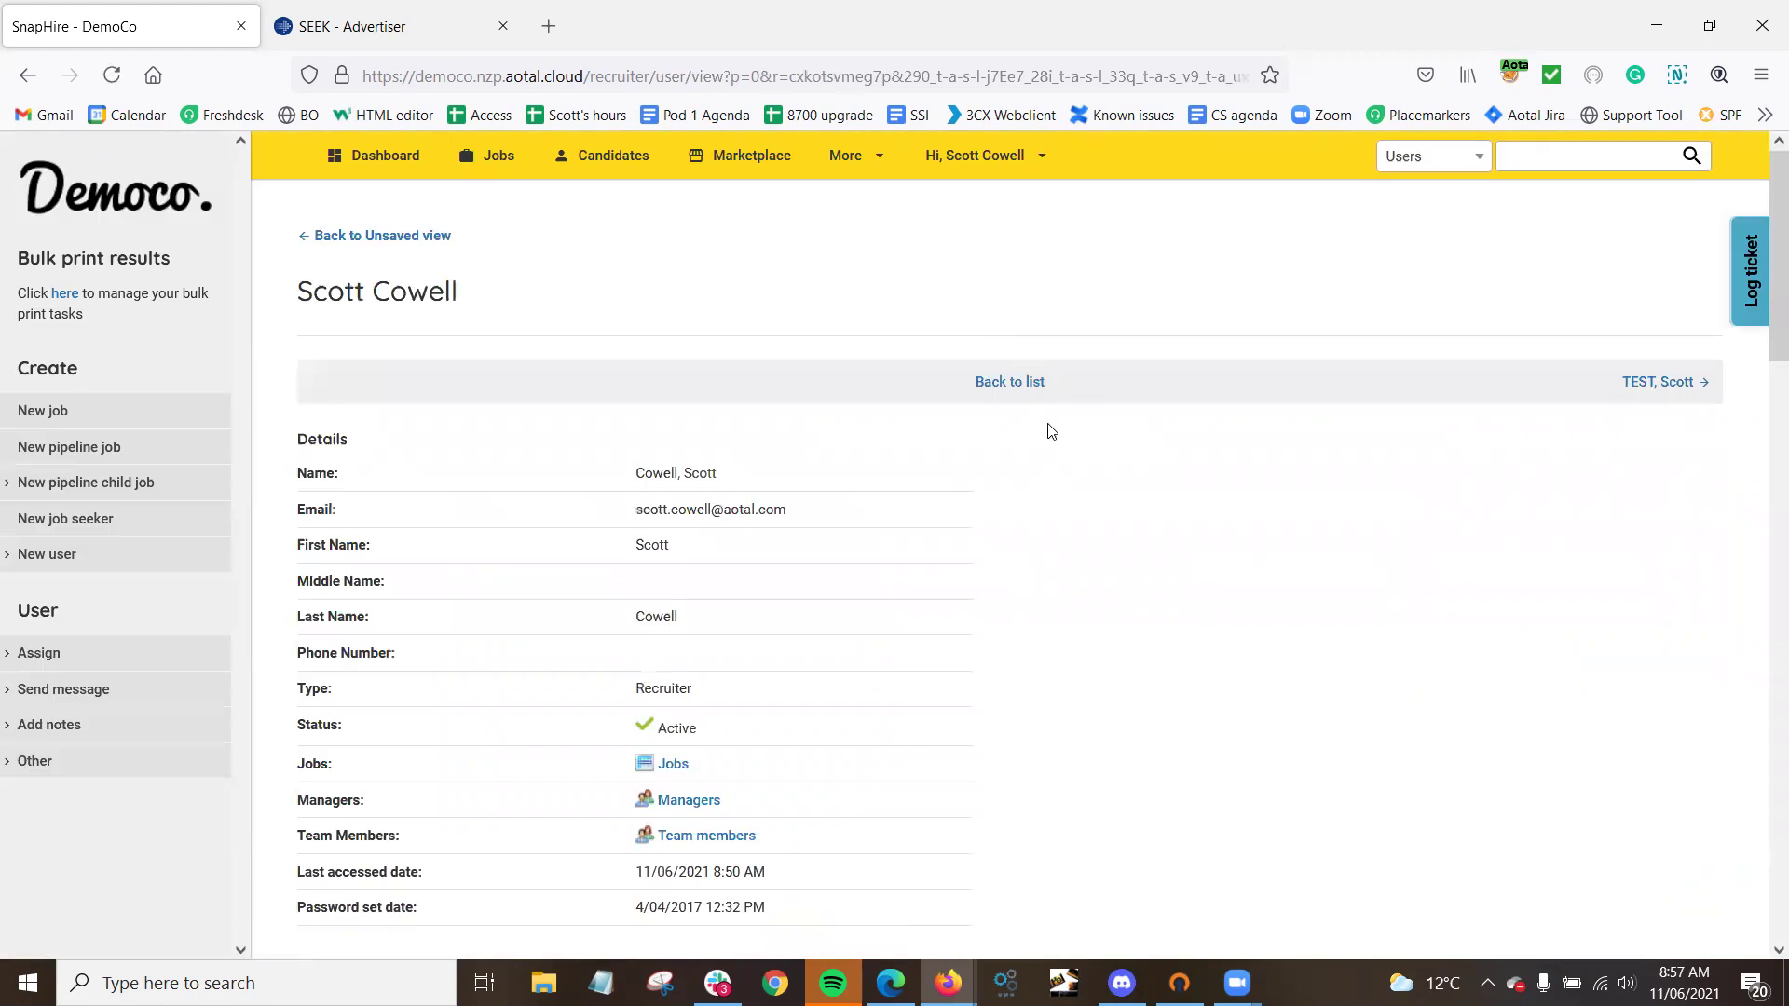
Highlight the Manage users and Can view the marketplace permissions on the record.
scroll(1050, 439, down, 15)
drag(1375, 742, 1254, 738)
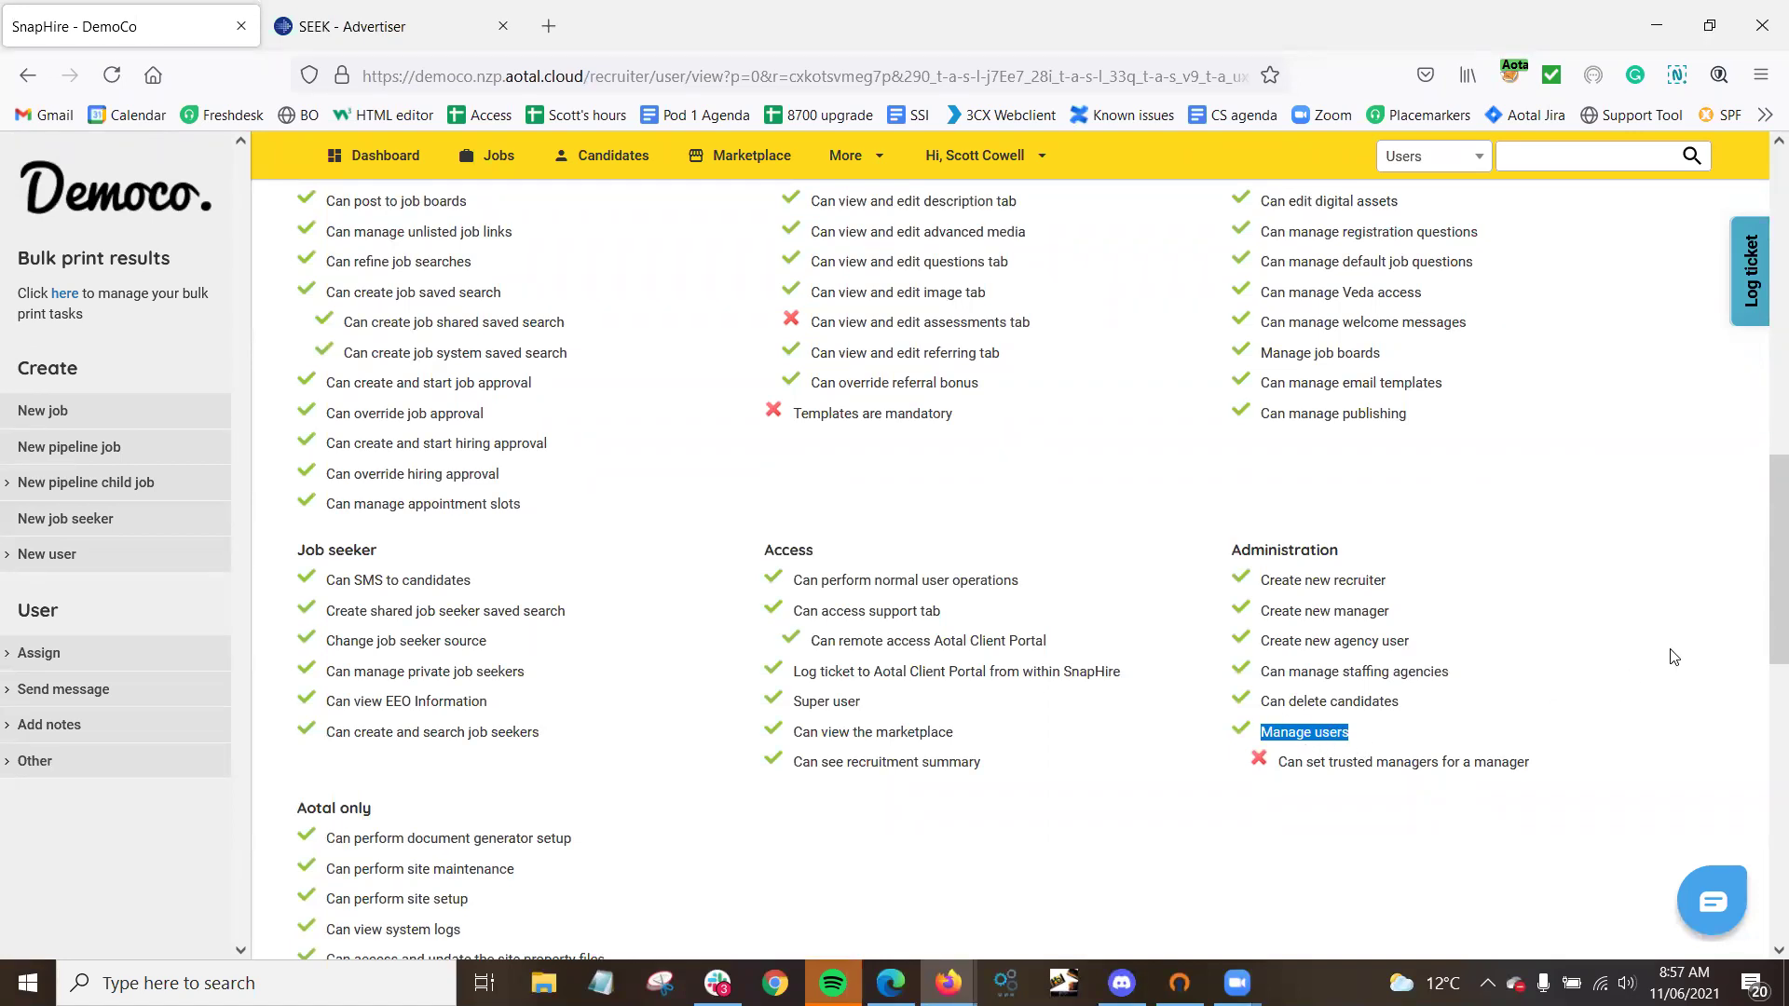
click(1683, 678)
drag(972, 738, 792, 741)
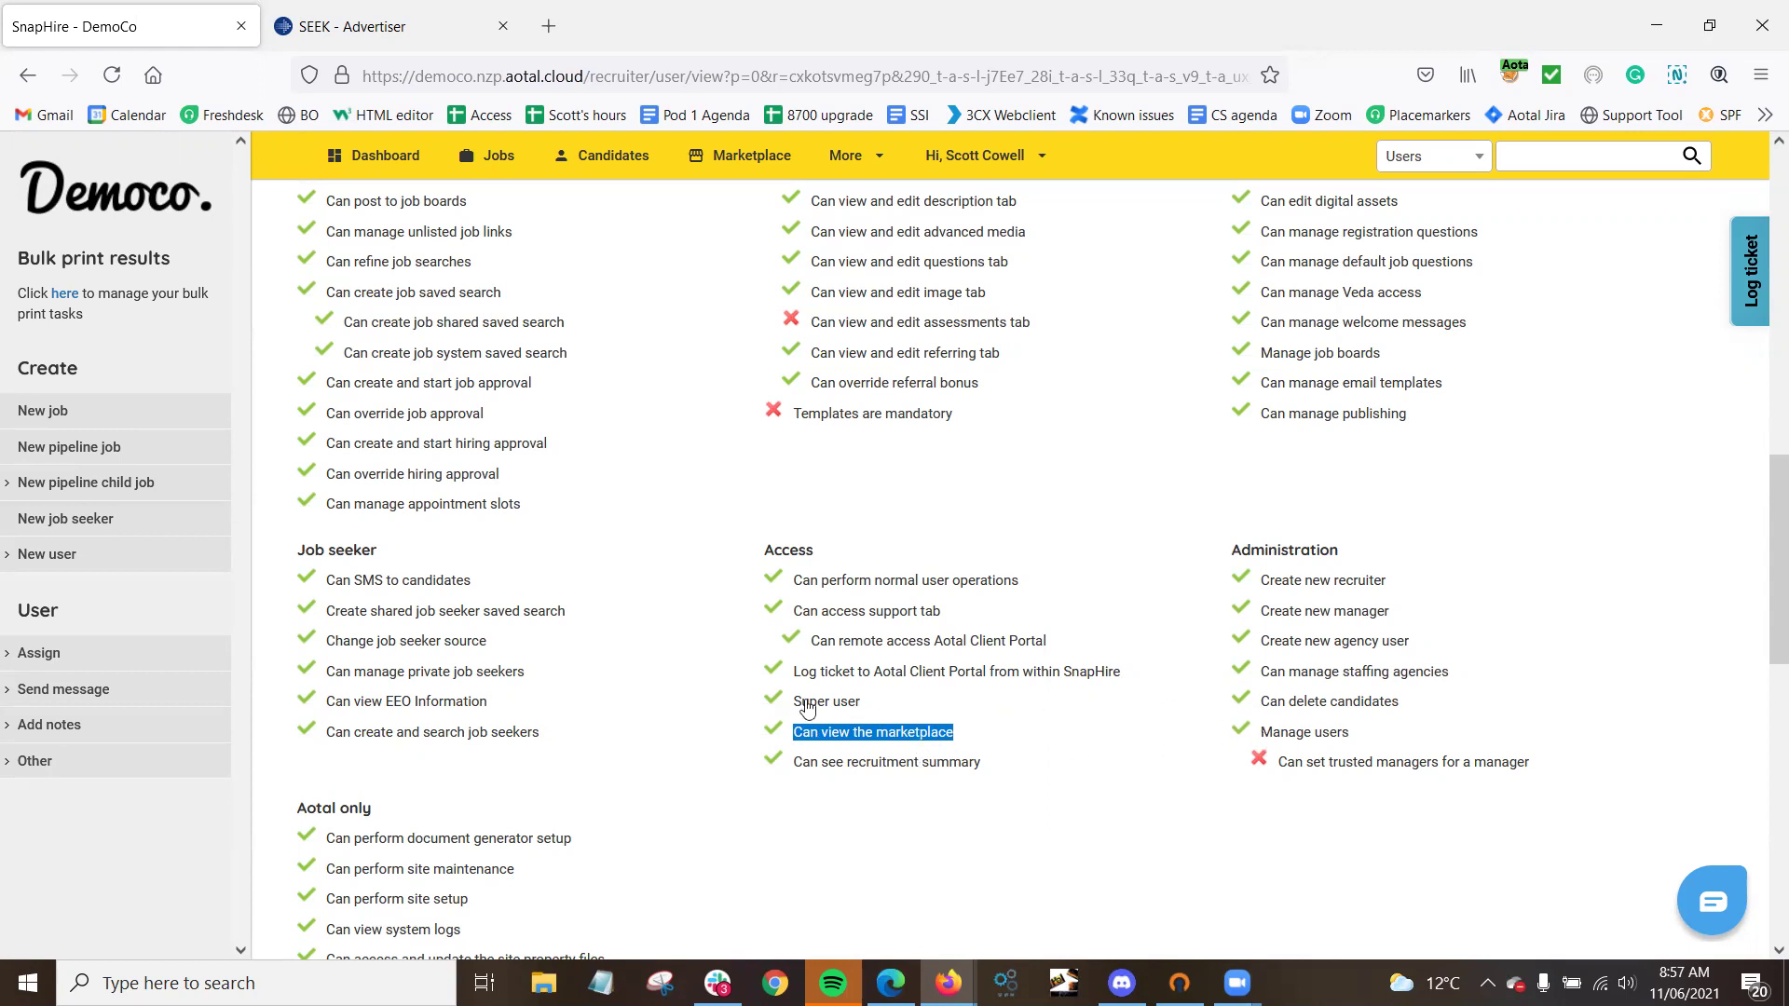
Install and confirm the Job Board Hub app from the Marketplace's Job Boards category.
click(739, 163)
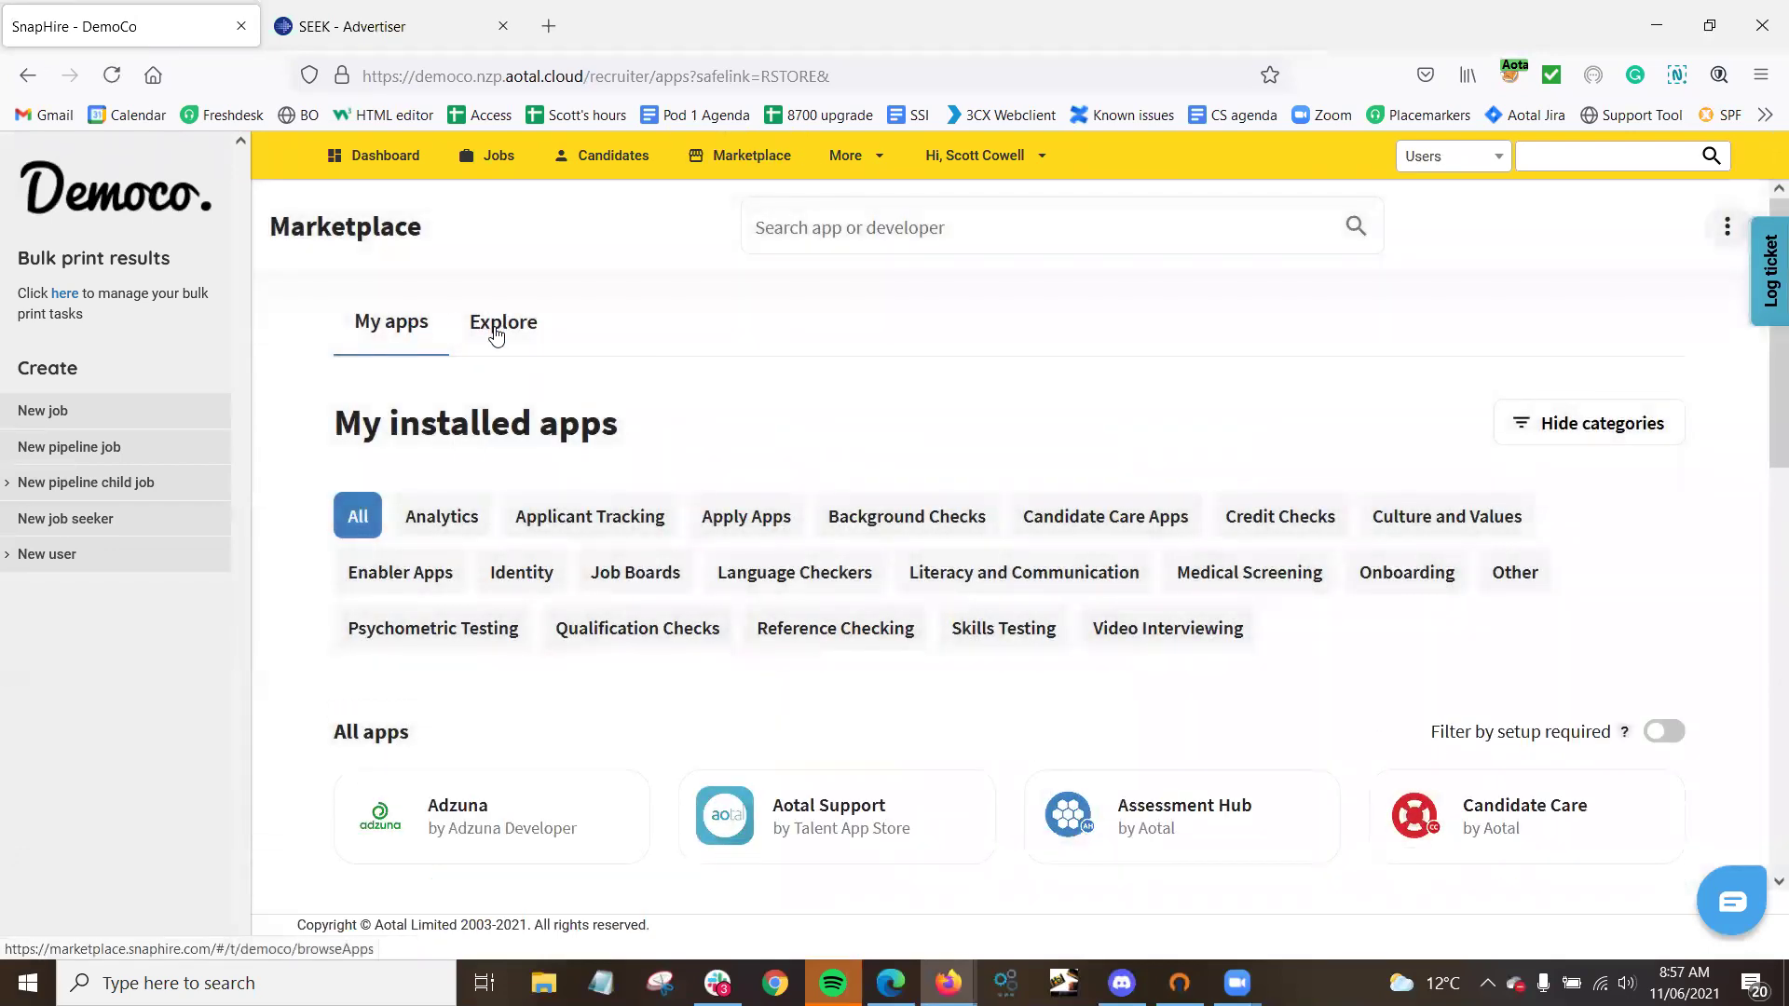
click(496, 328)
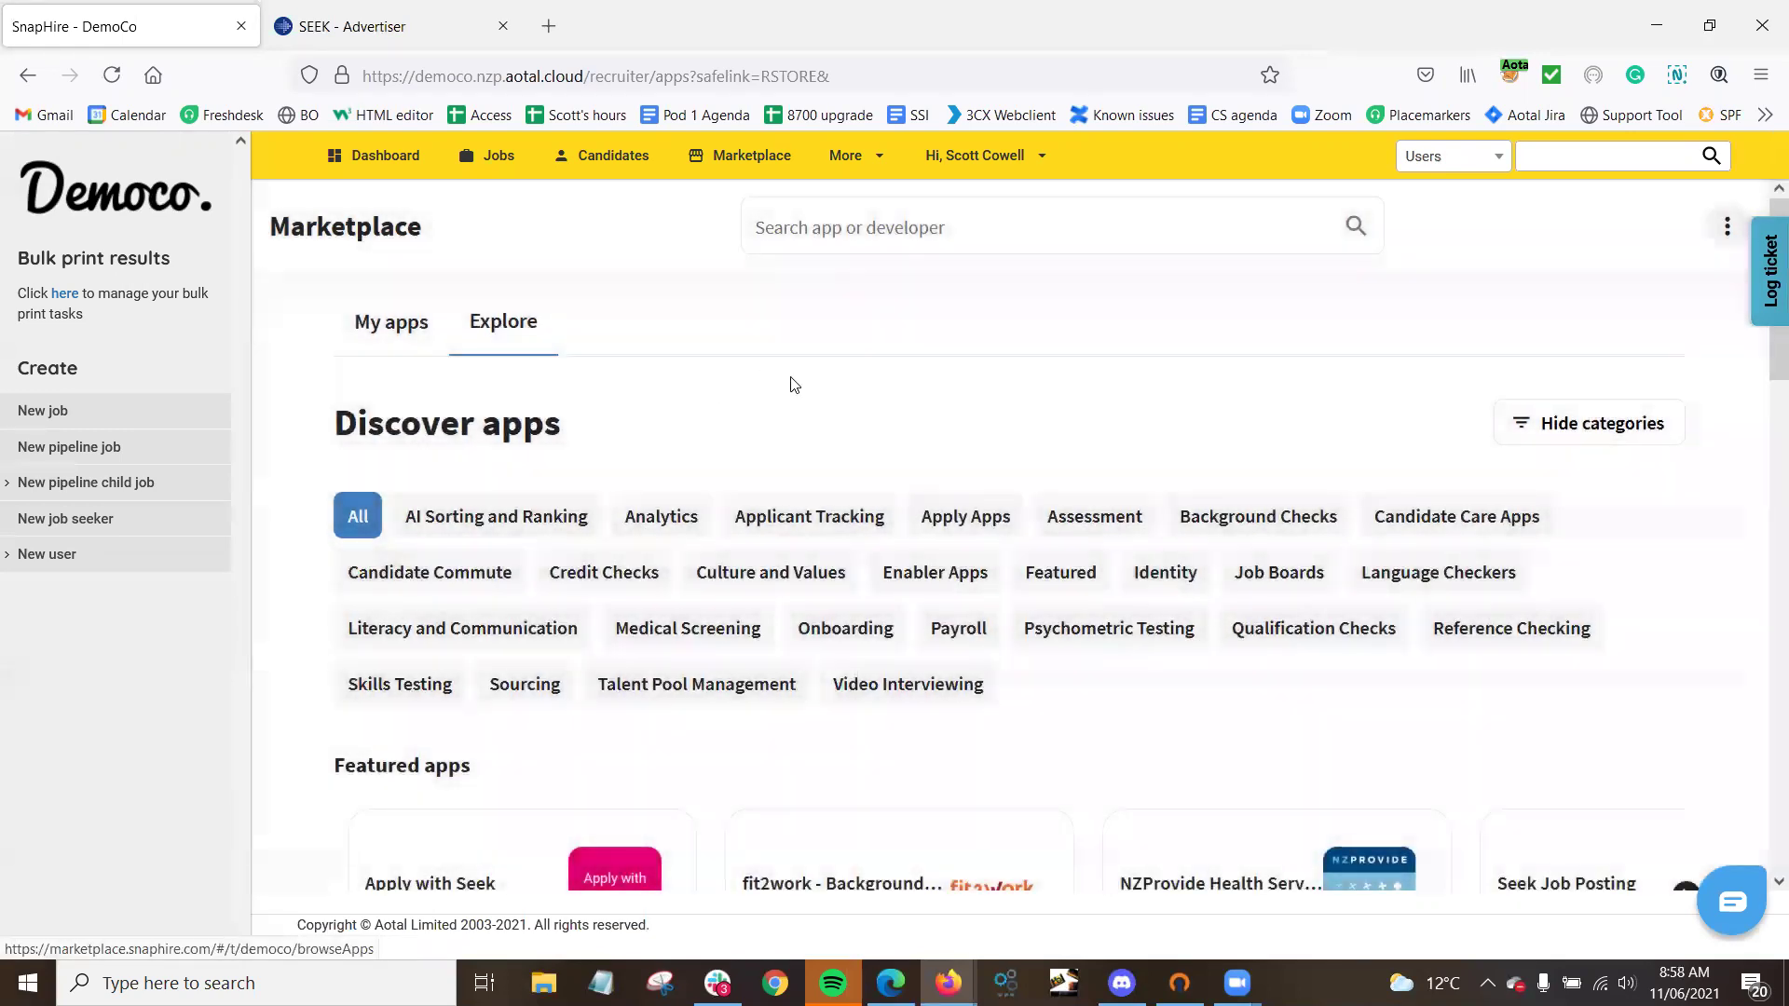
click(1278, 577)
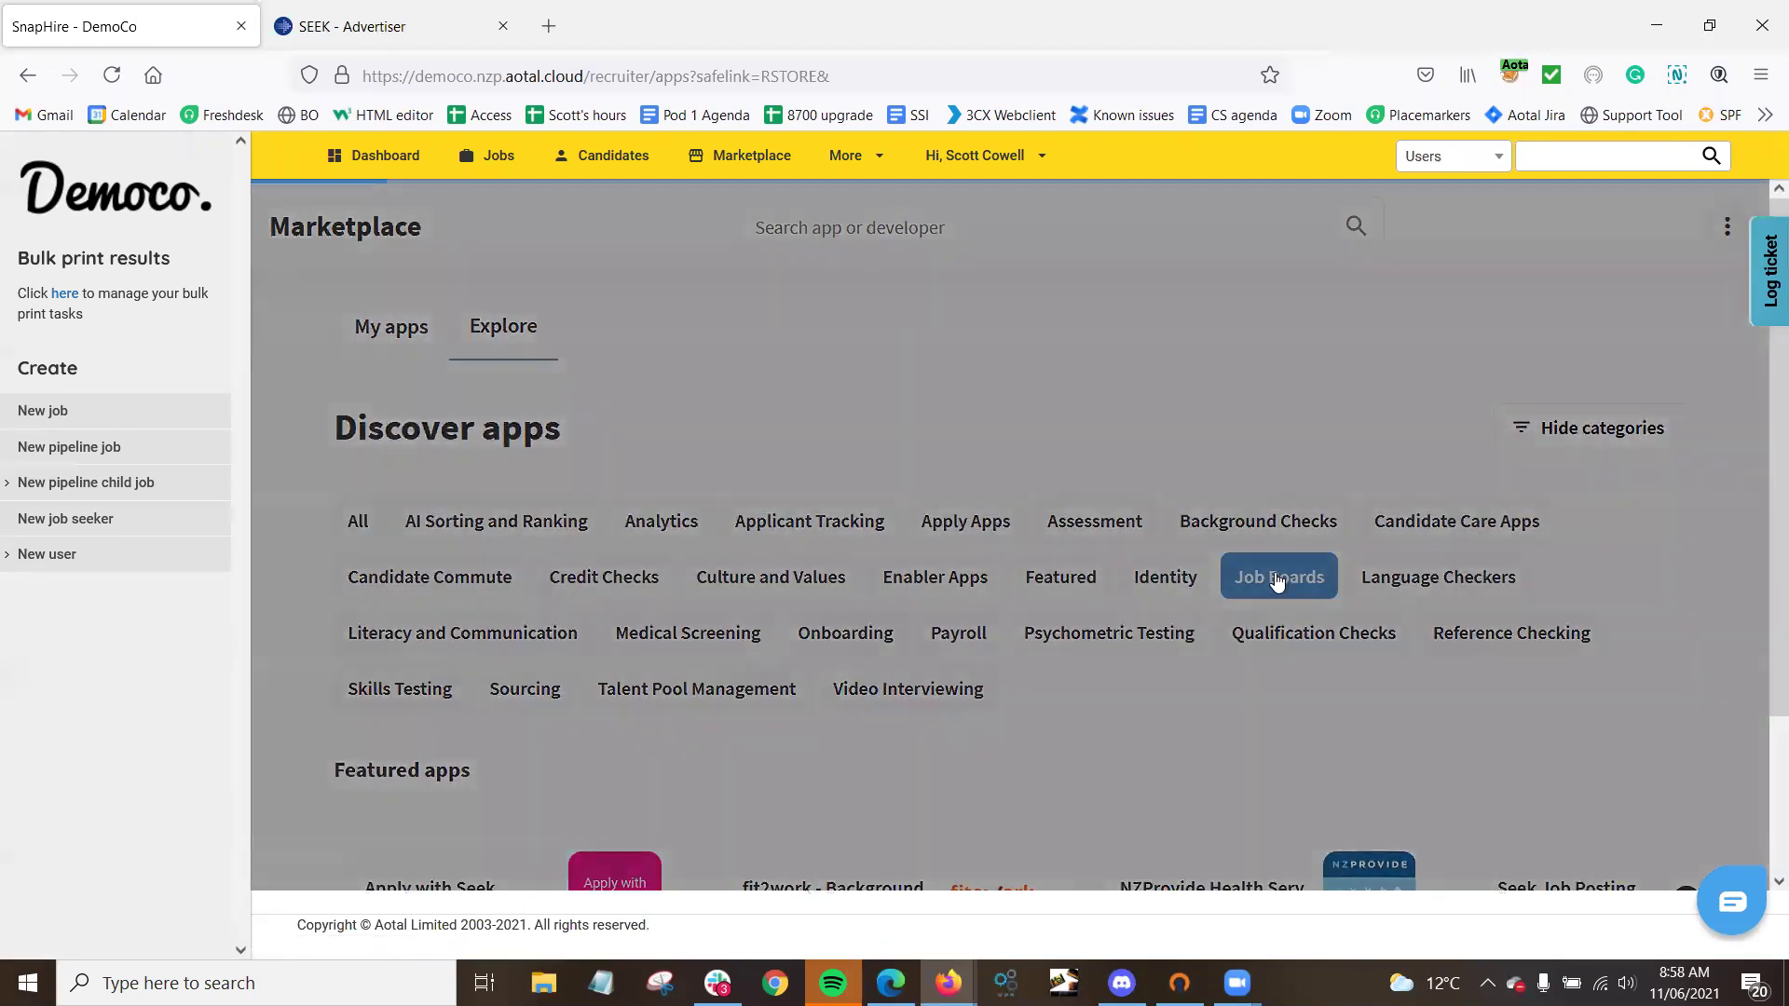
scroll(990, 359, down, 5)
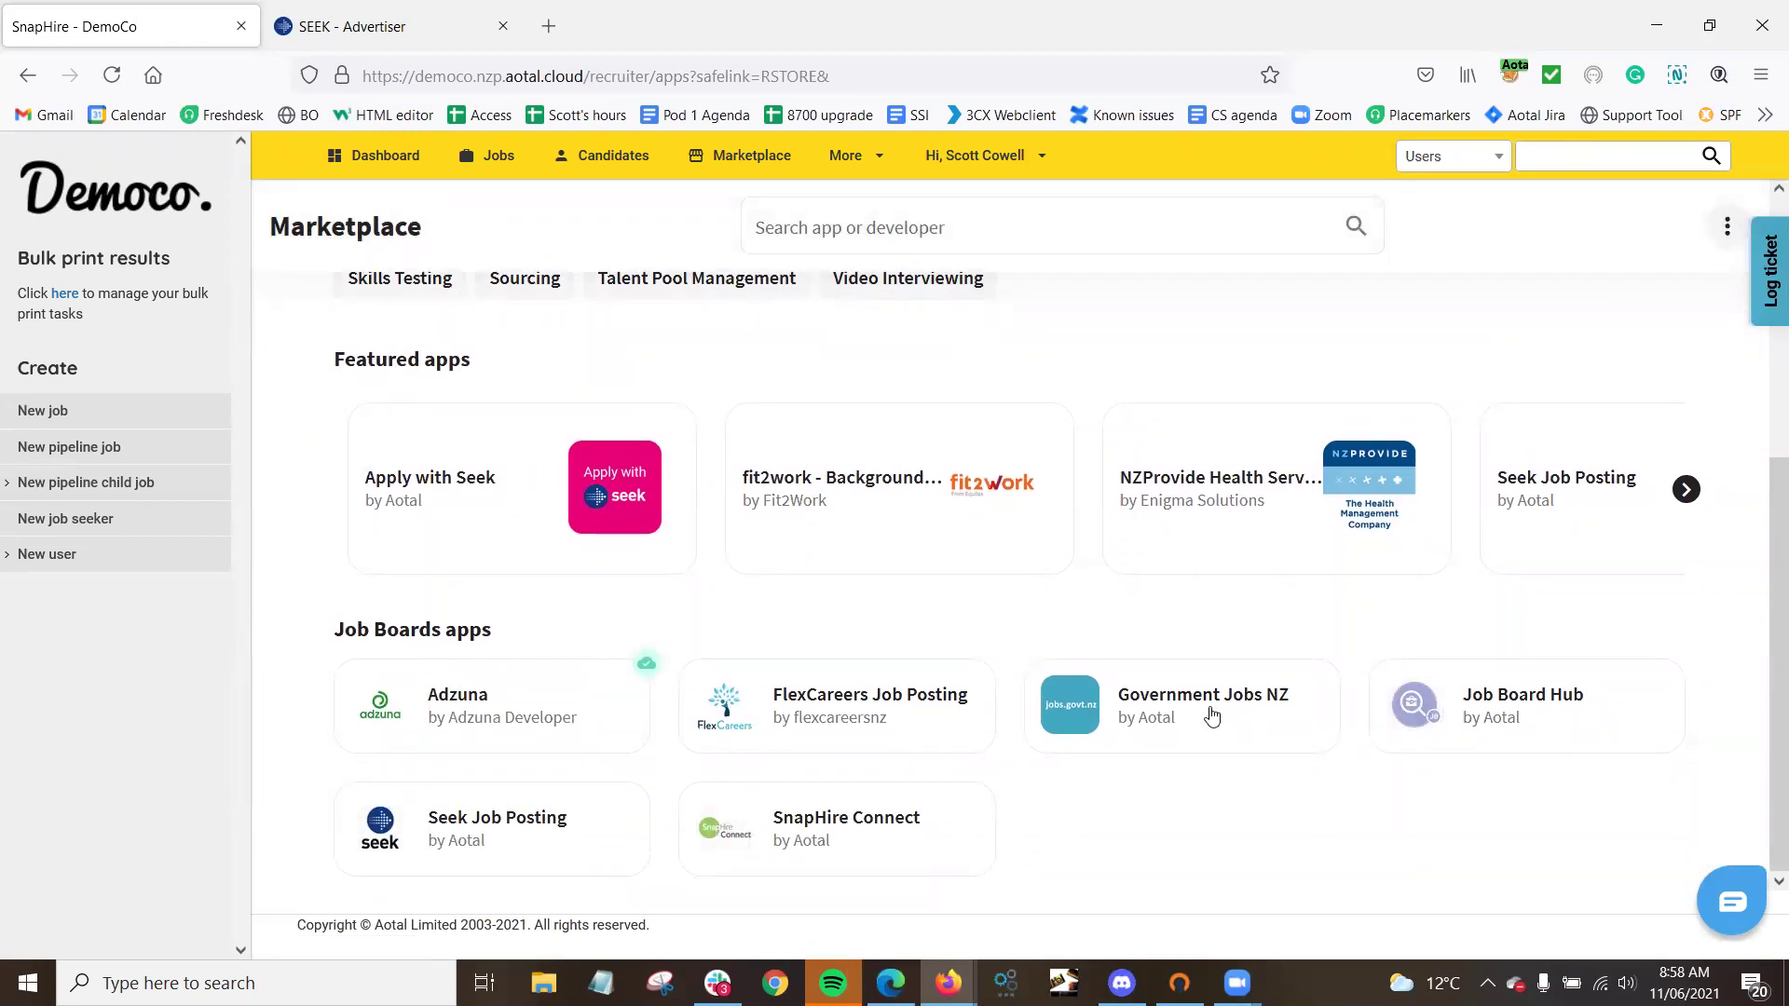
click(1459, 718)
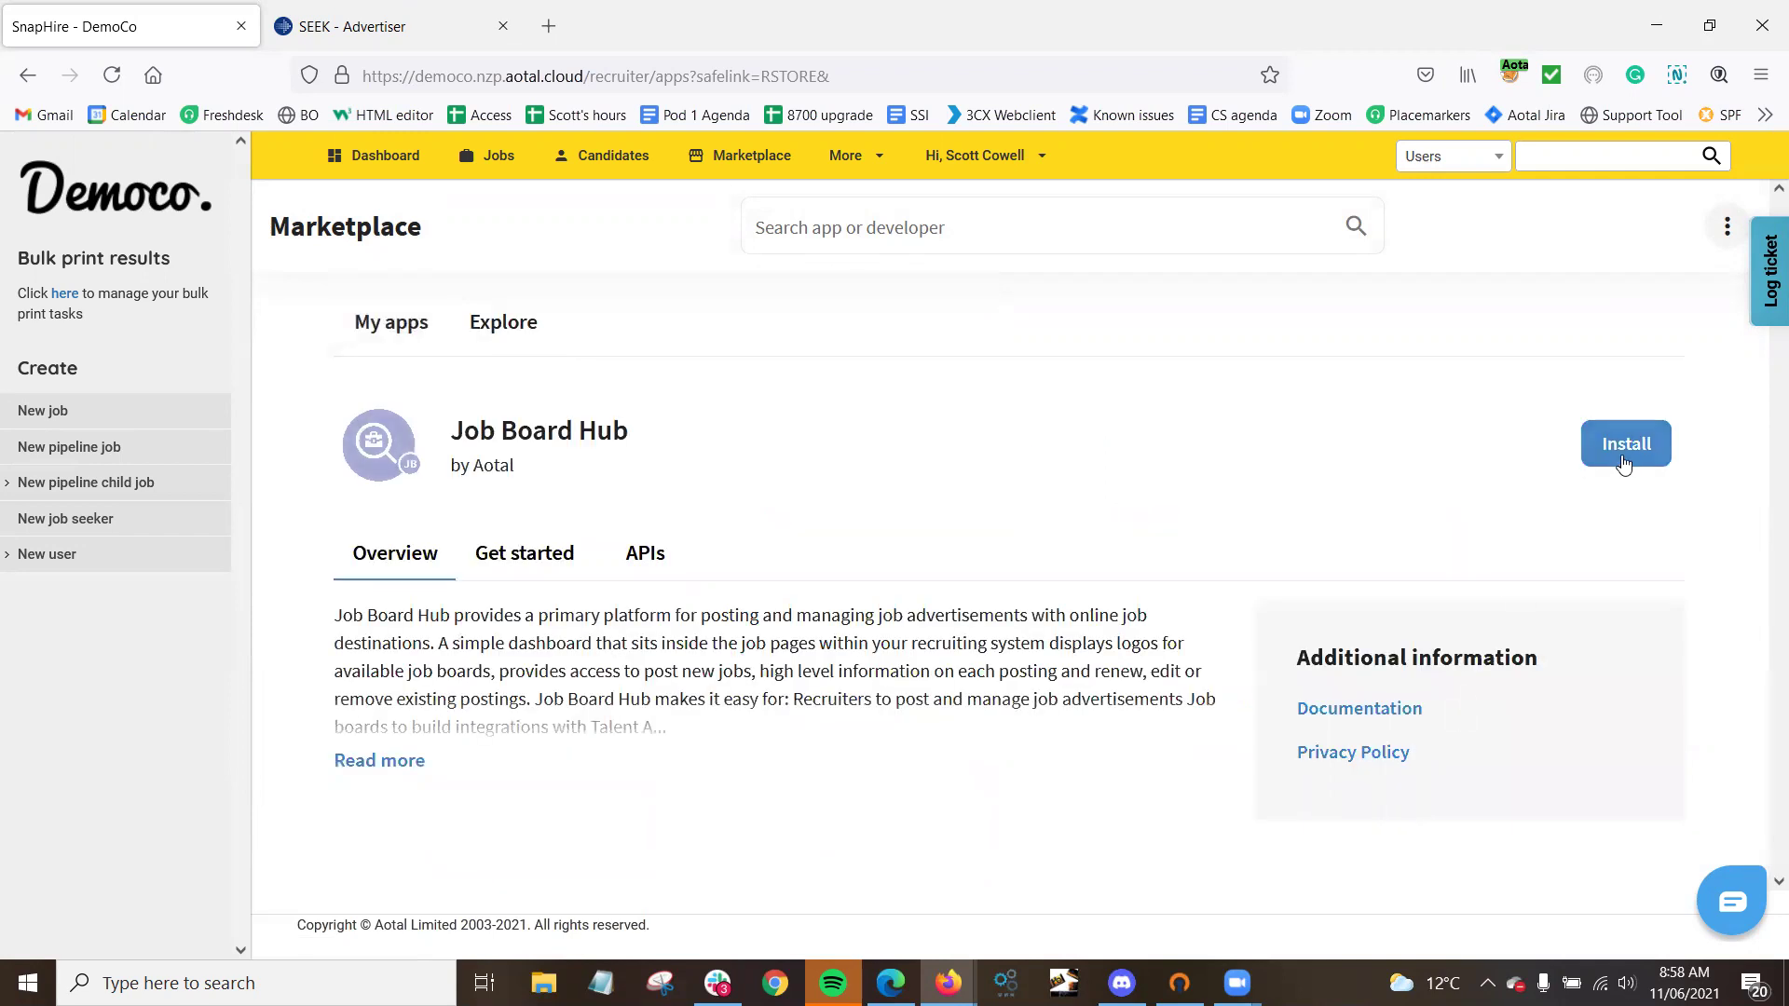
click(1626, 454)
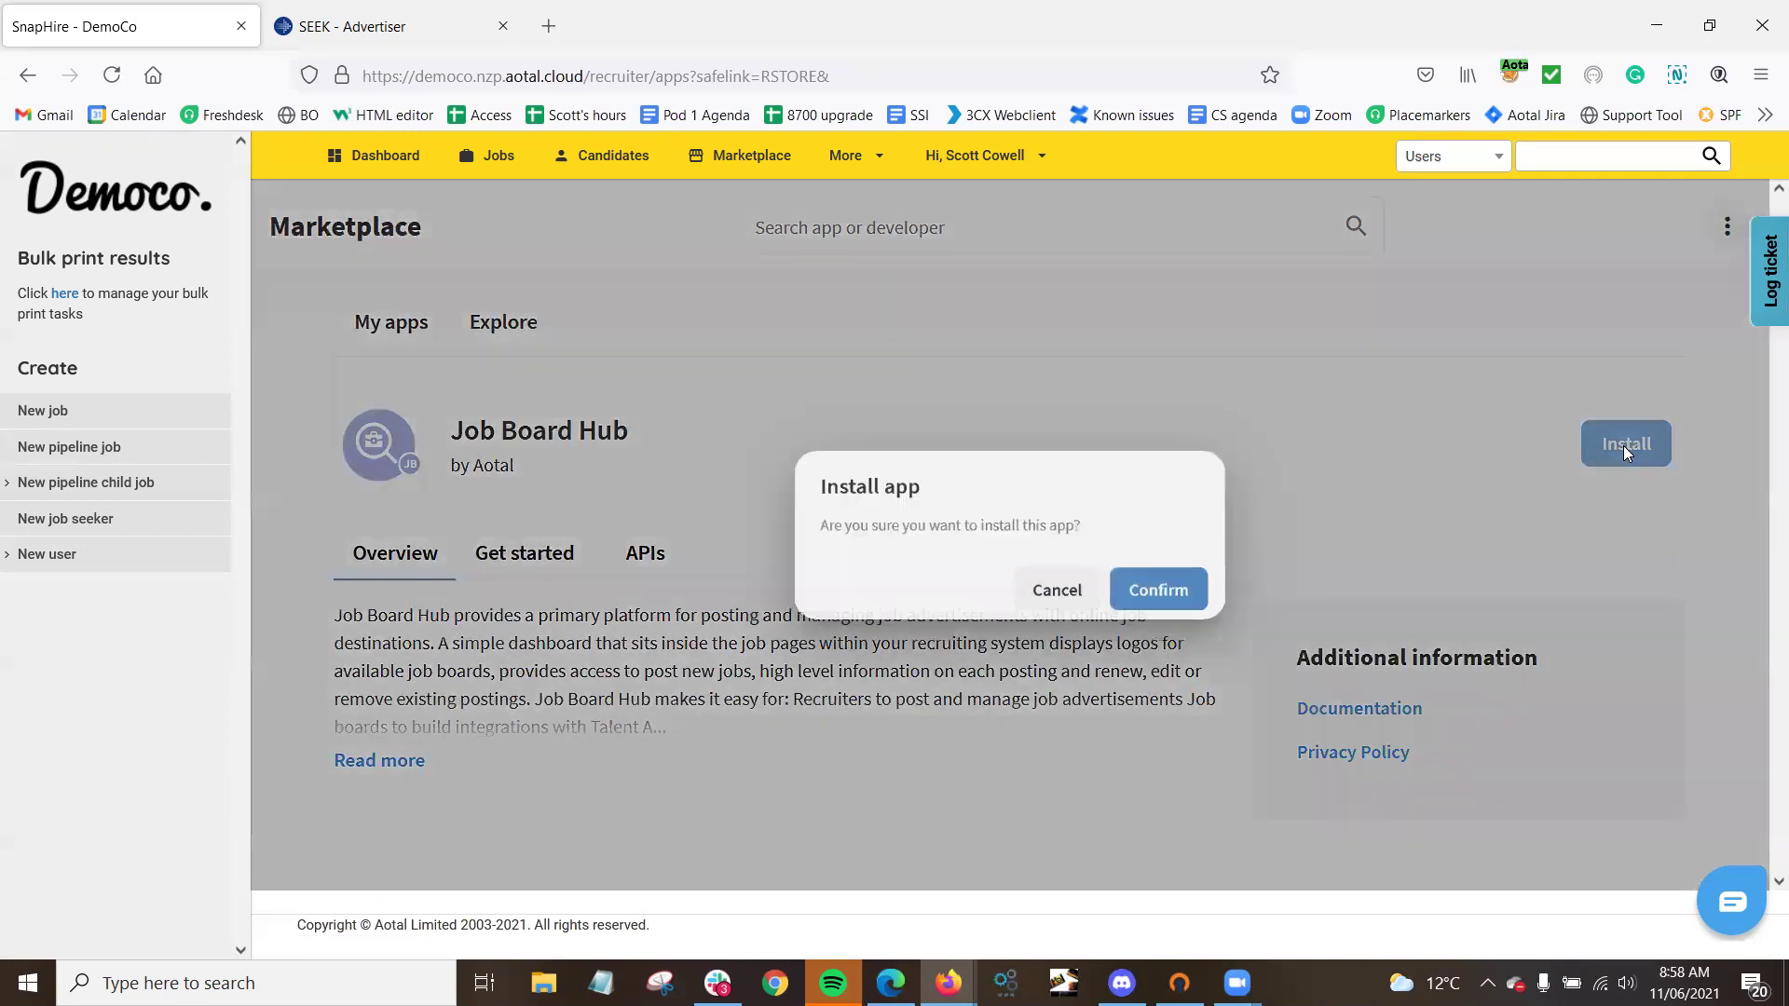
click(1188, 596)
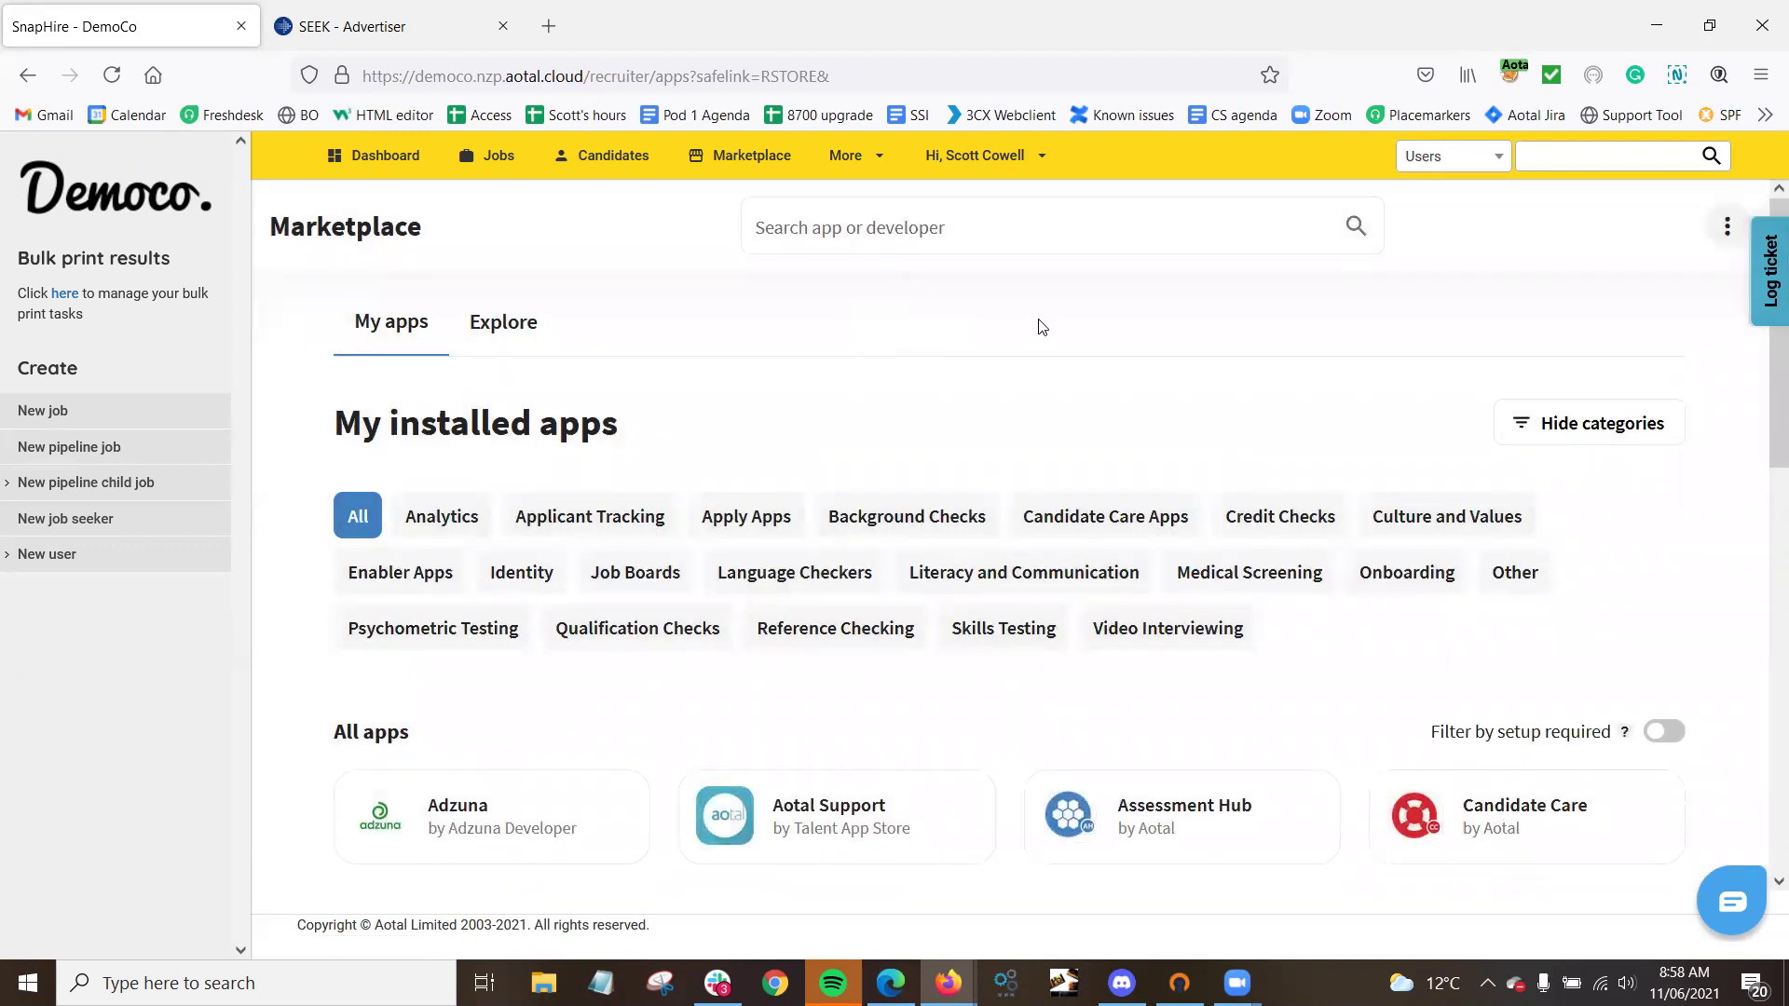
Install and confirm the Seek Job Posting app from the Marketplace Explore list.
scroll(1038, 341, down, 2)
scroll(773, 354, up, 2)
click(504, 331)
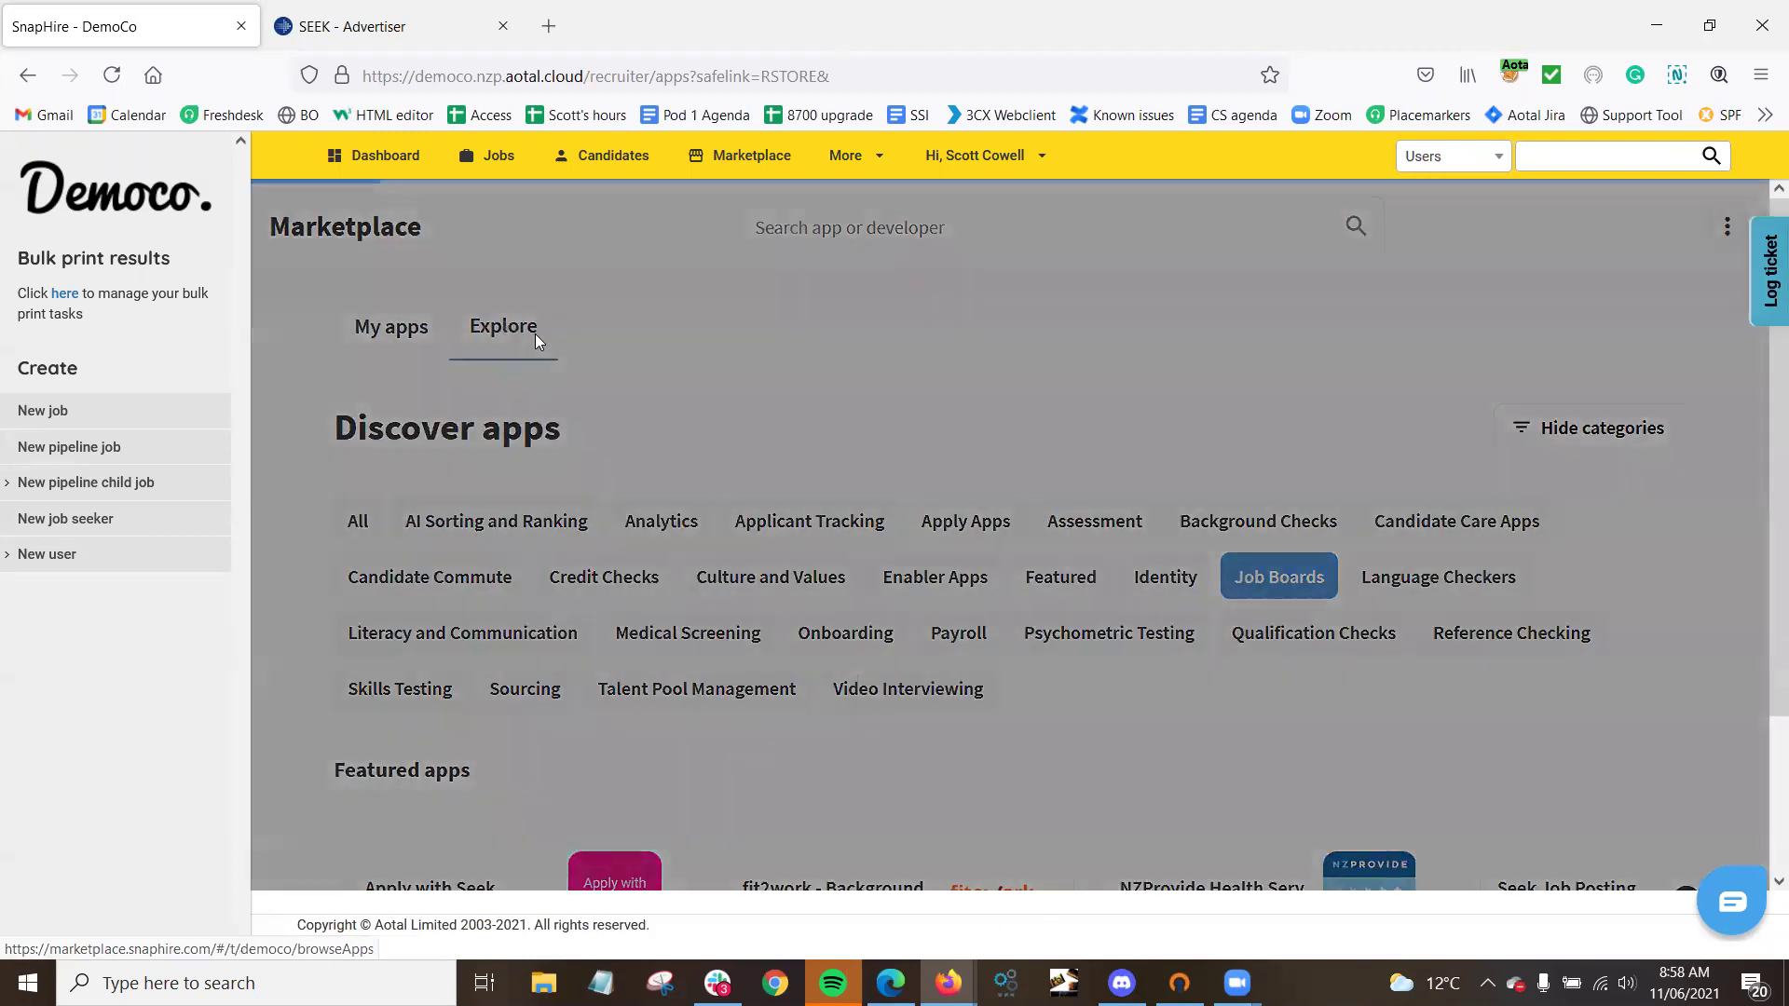
scroll(1252, 475, down, 3)
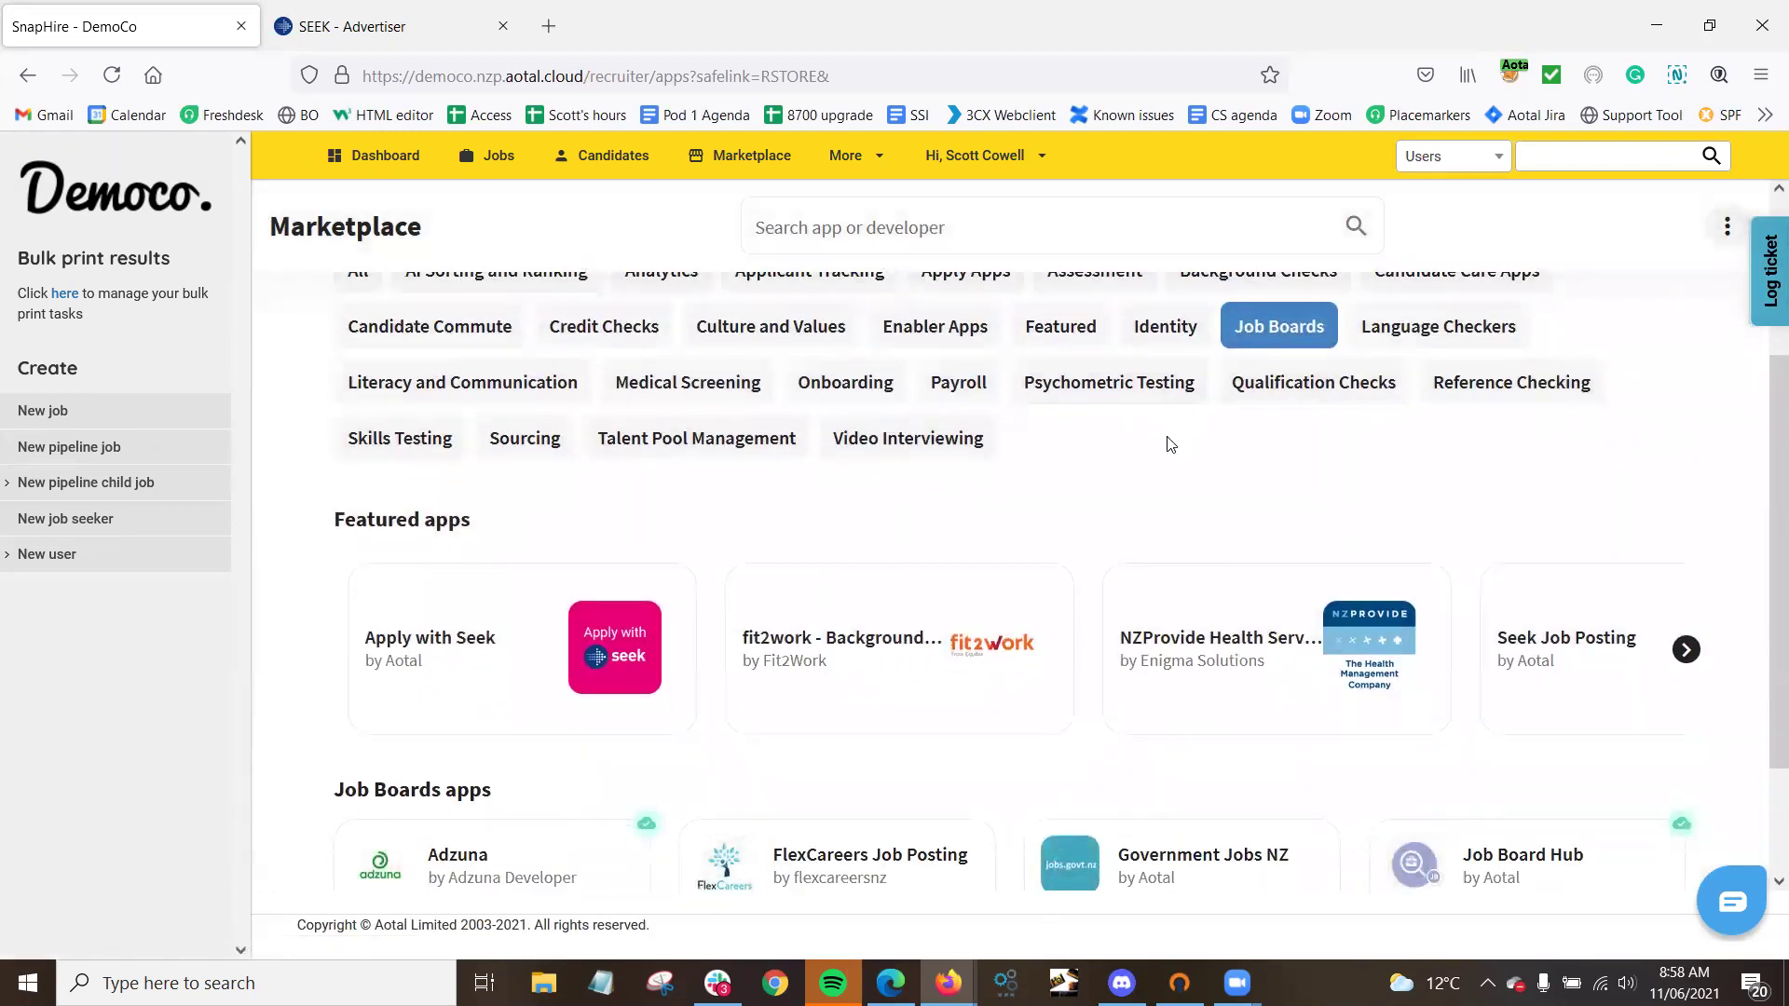
scroll(1171, 439, down, 2)
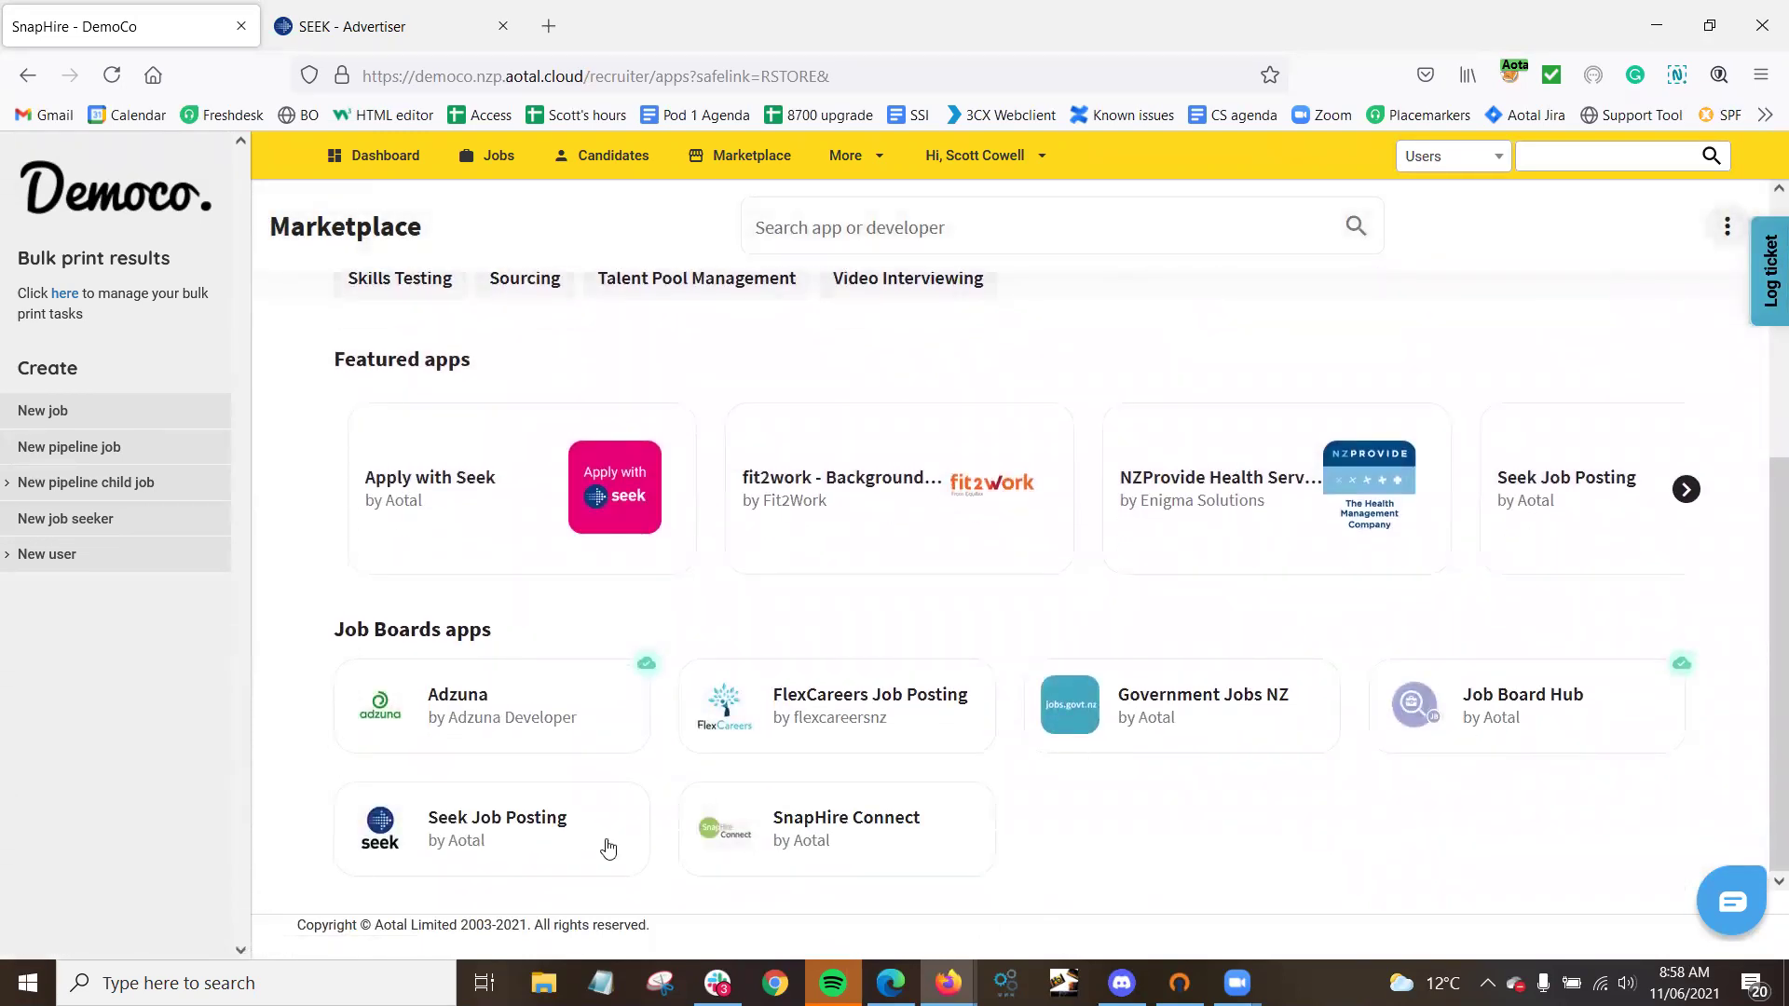
click(436, 832)
click(1643, 447)
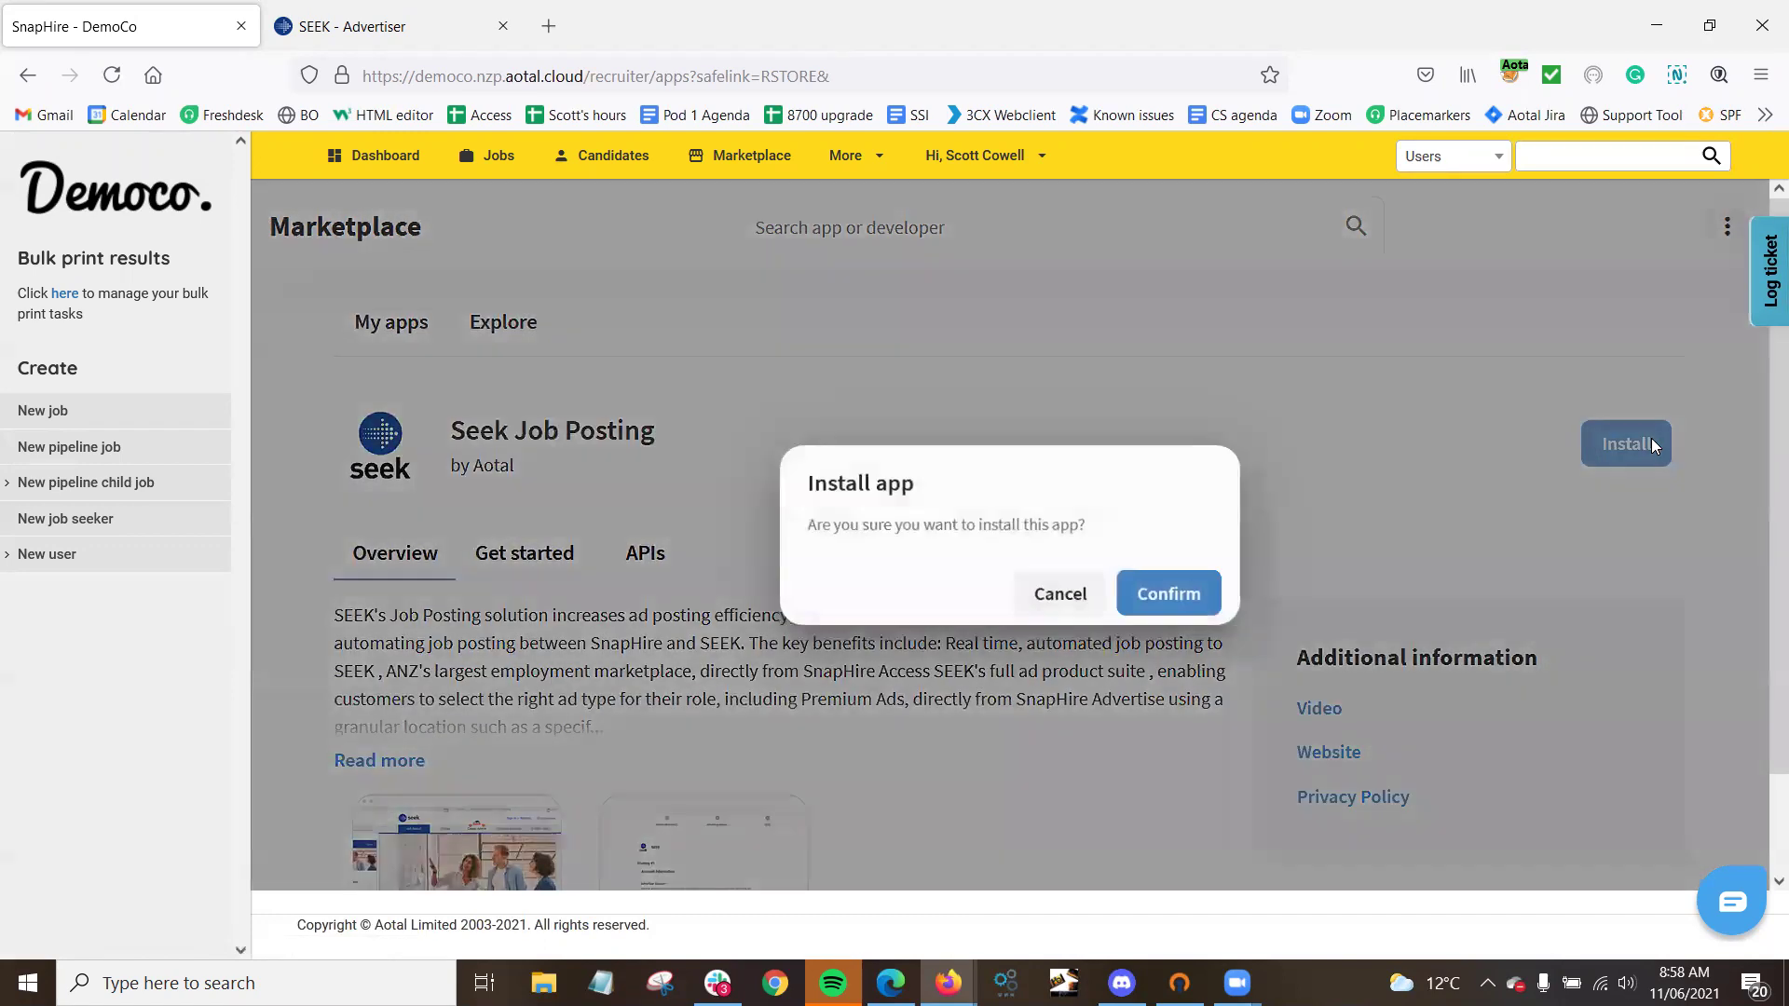
click(1203, 604)
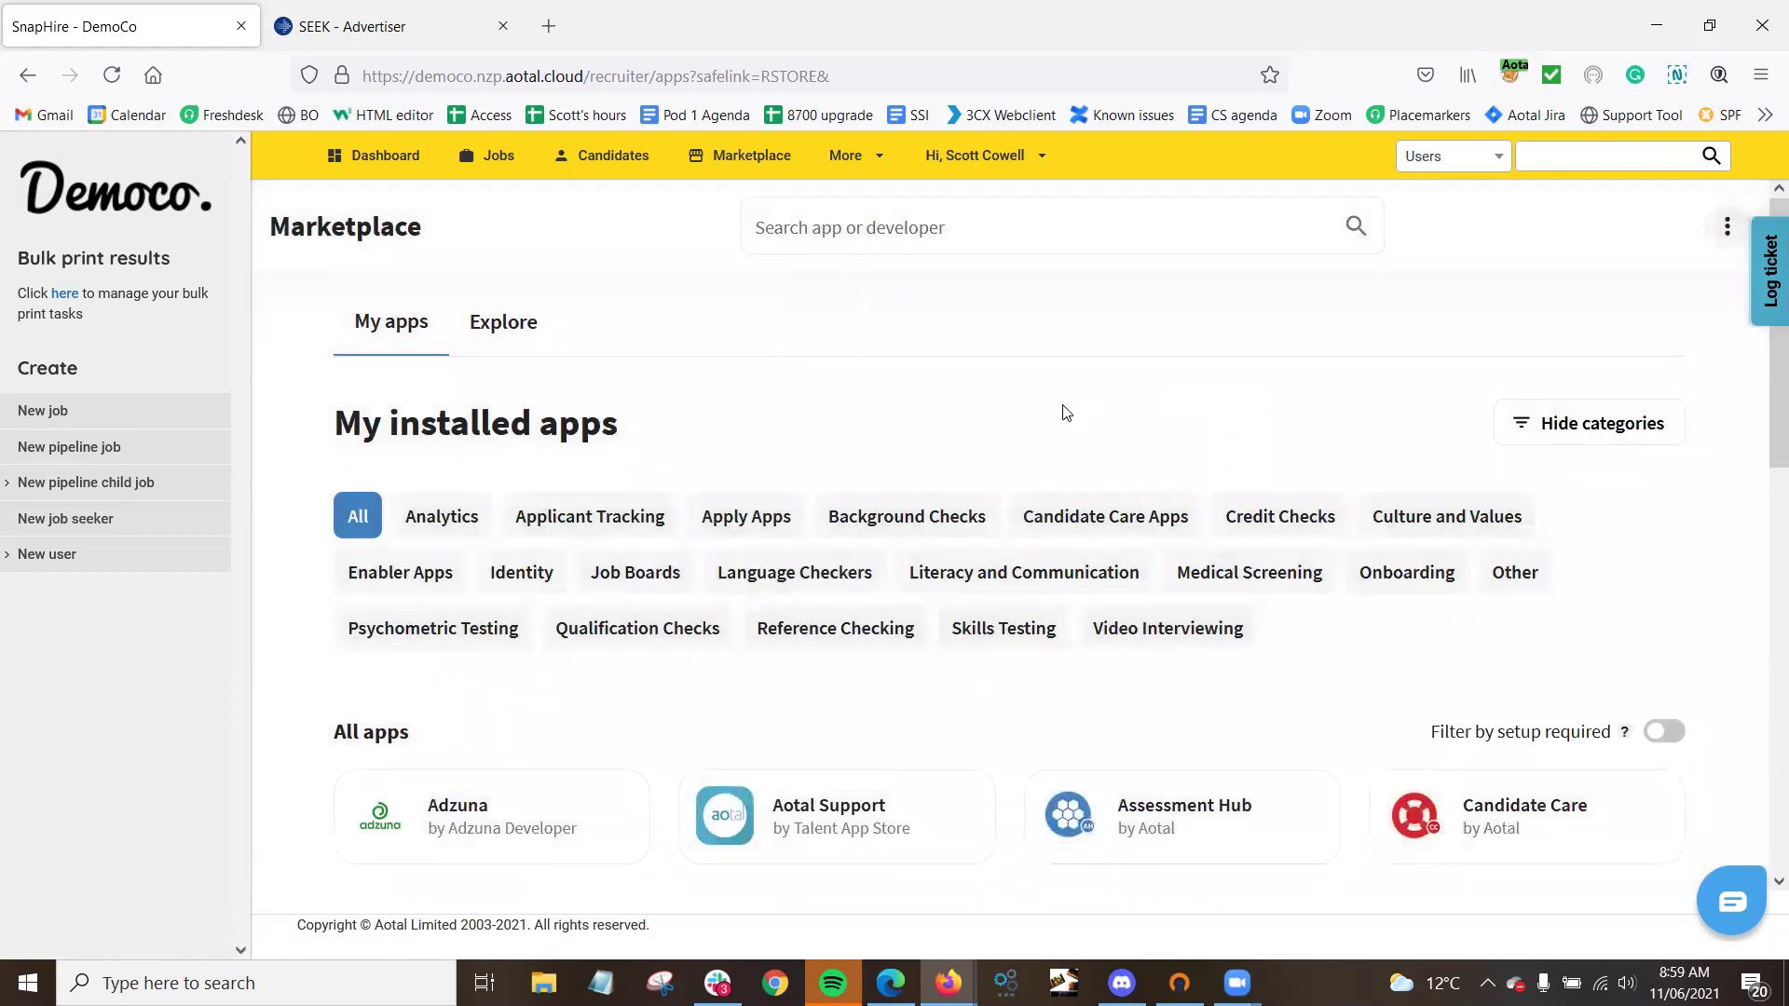
Open Legacy SEEK Job Posting from installed Job Boards apps, then return to My apps.
scroll(899, 392, down, 4)
scroll(899, 394, up, 4)
click(652, 597)
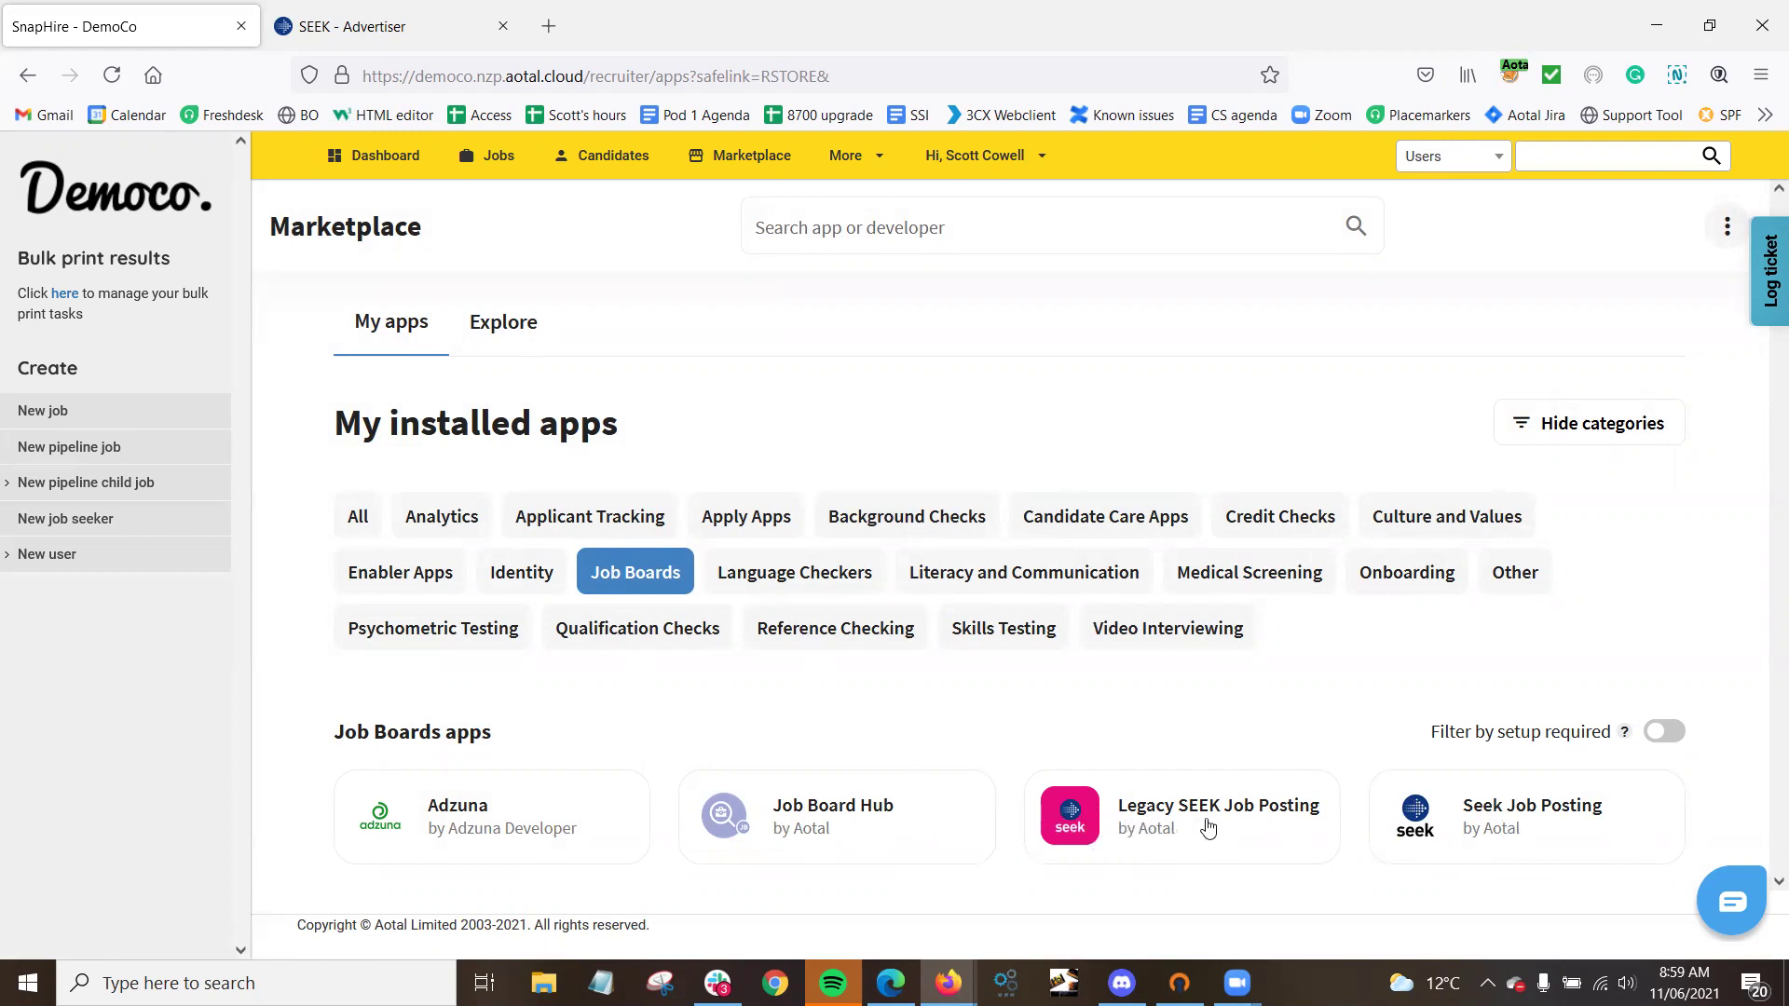
click(1173, 832)
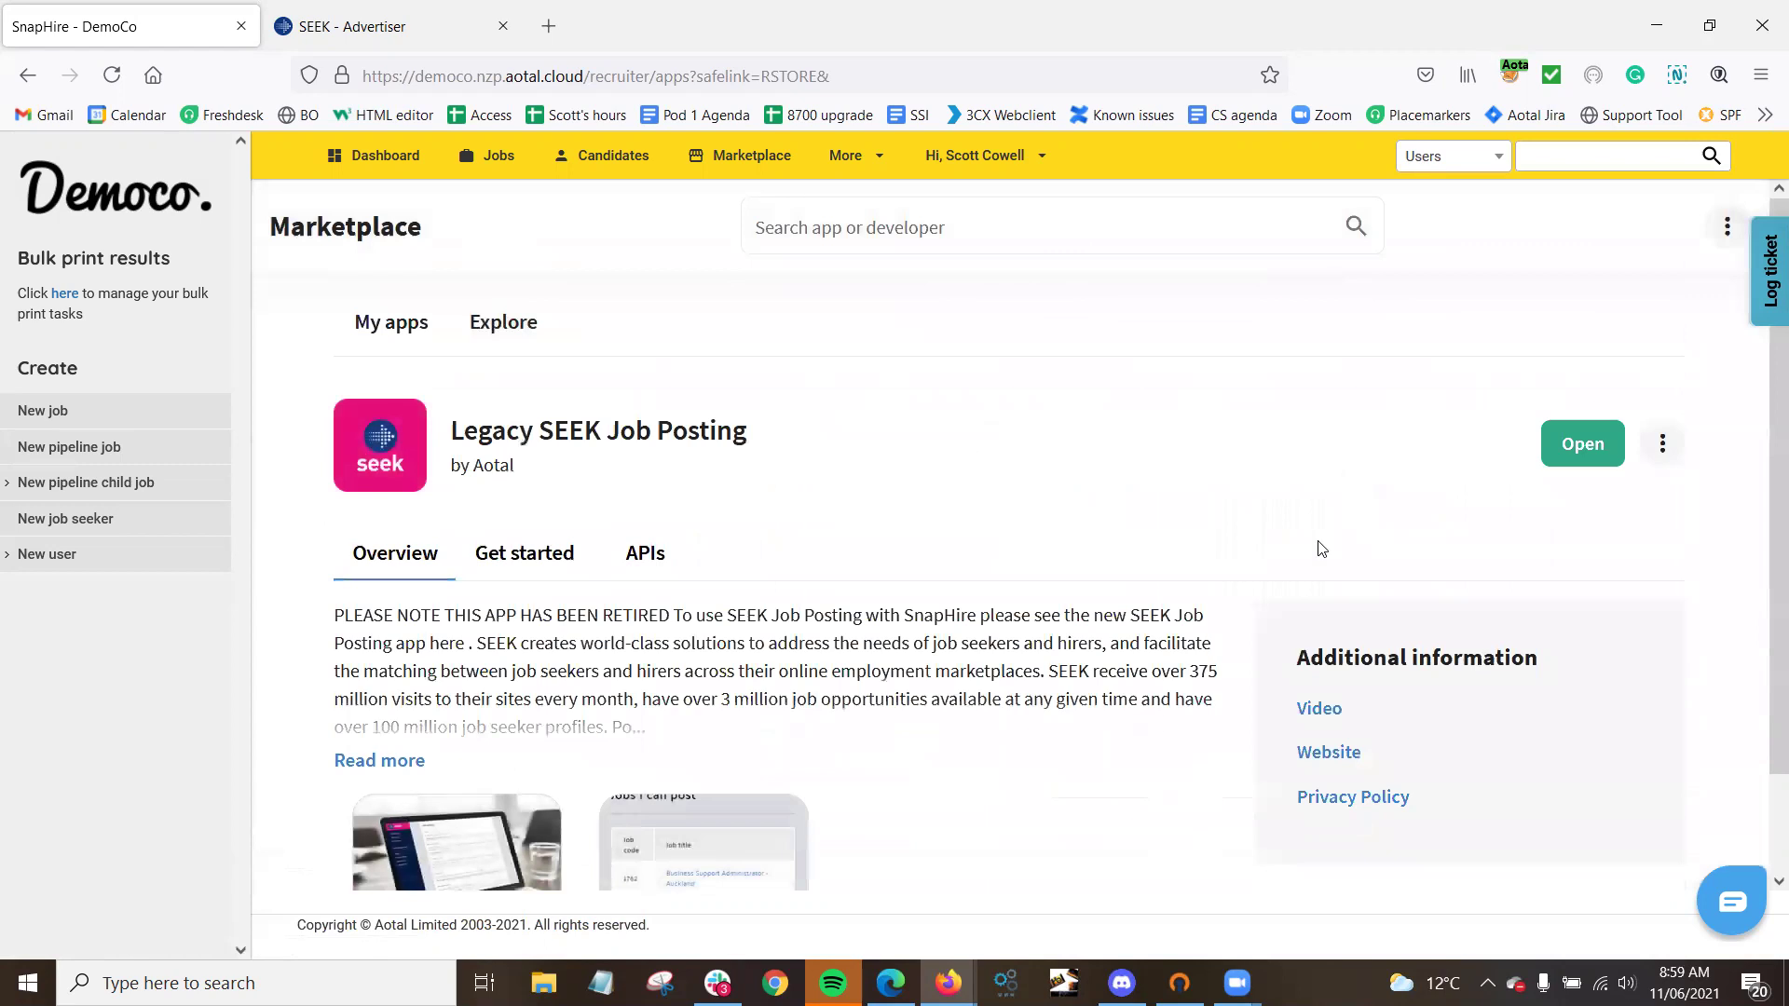
click(1582, 444)
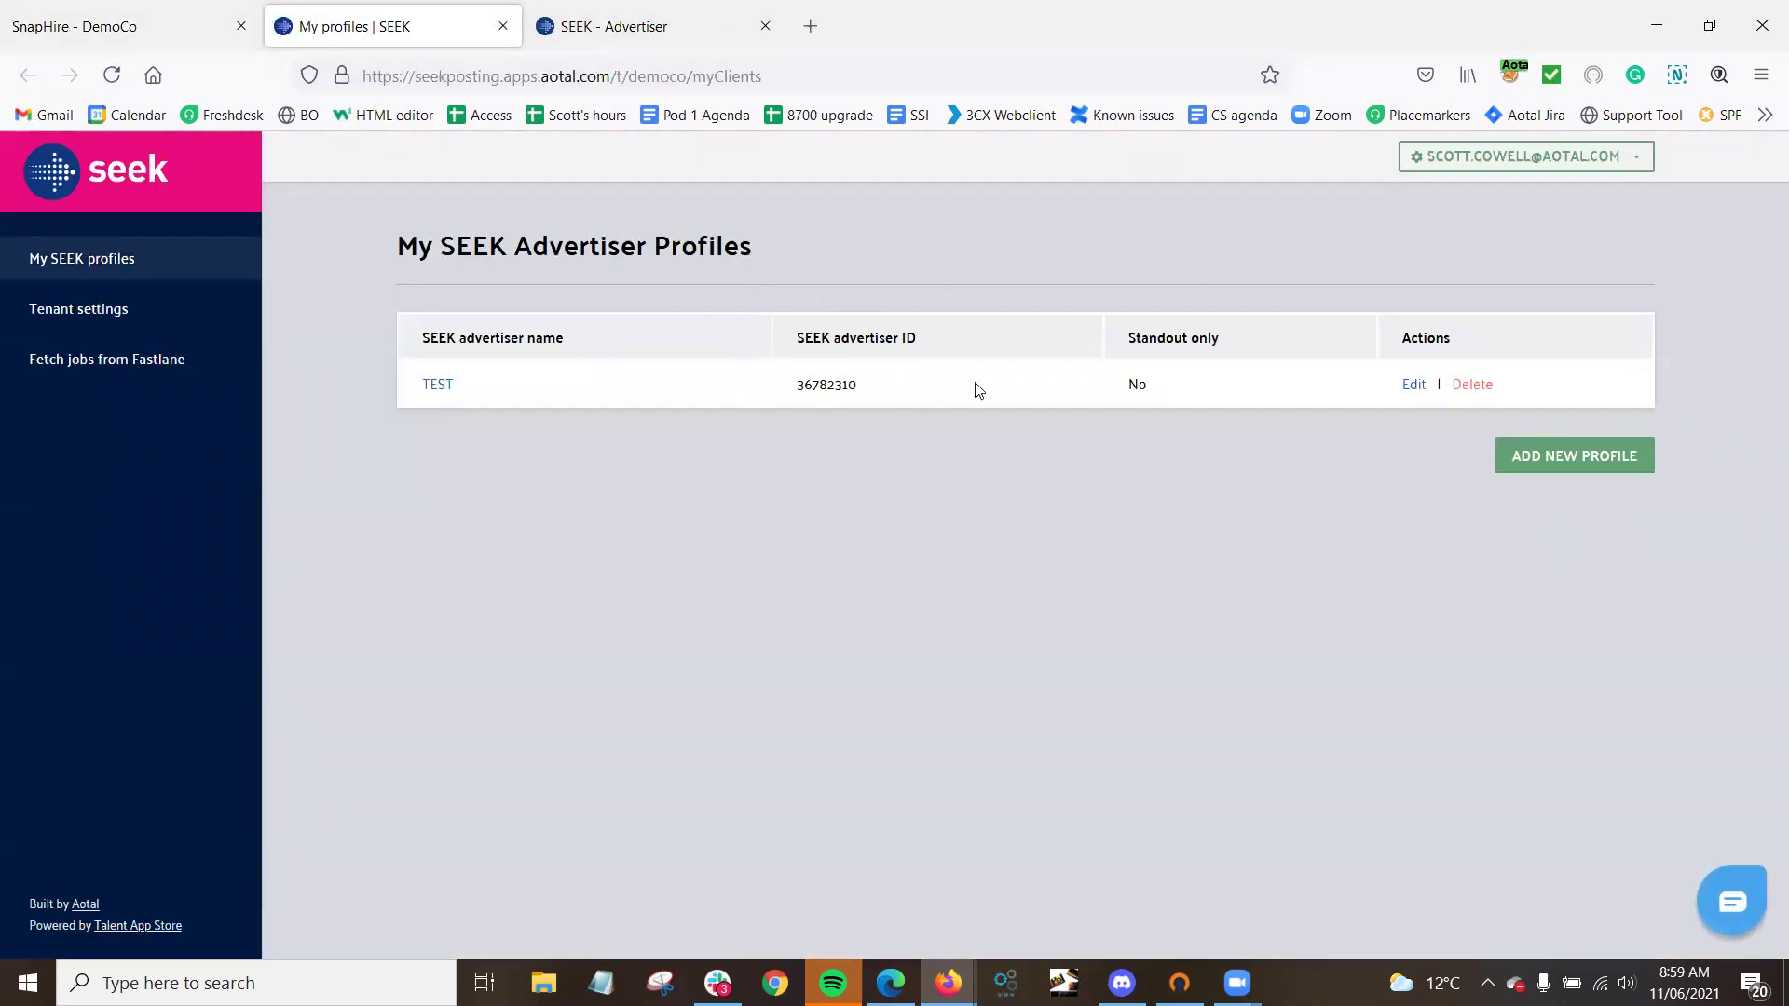
click(121, 26)
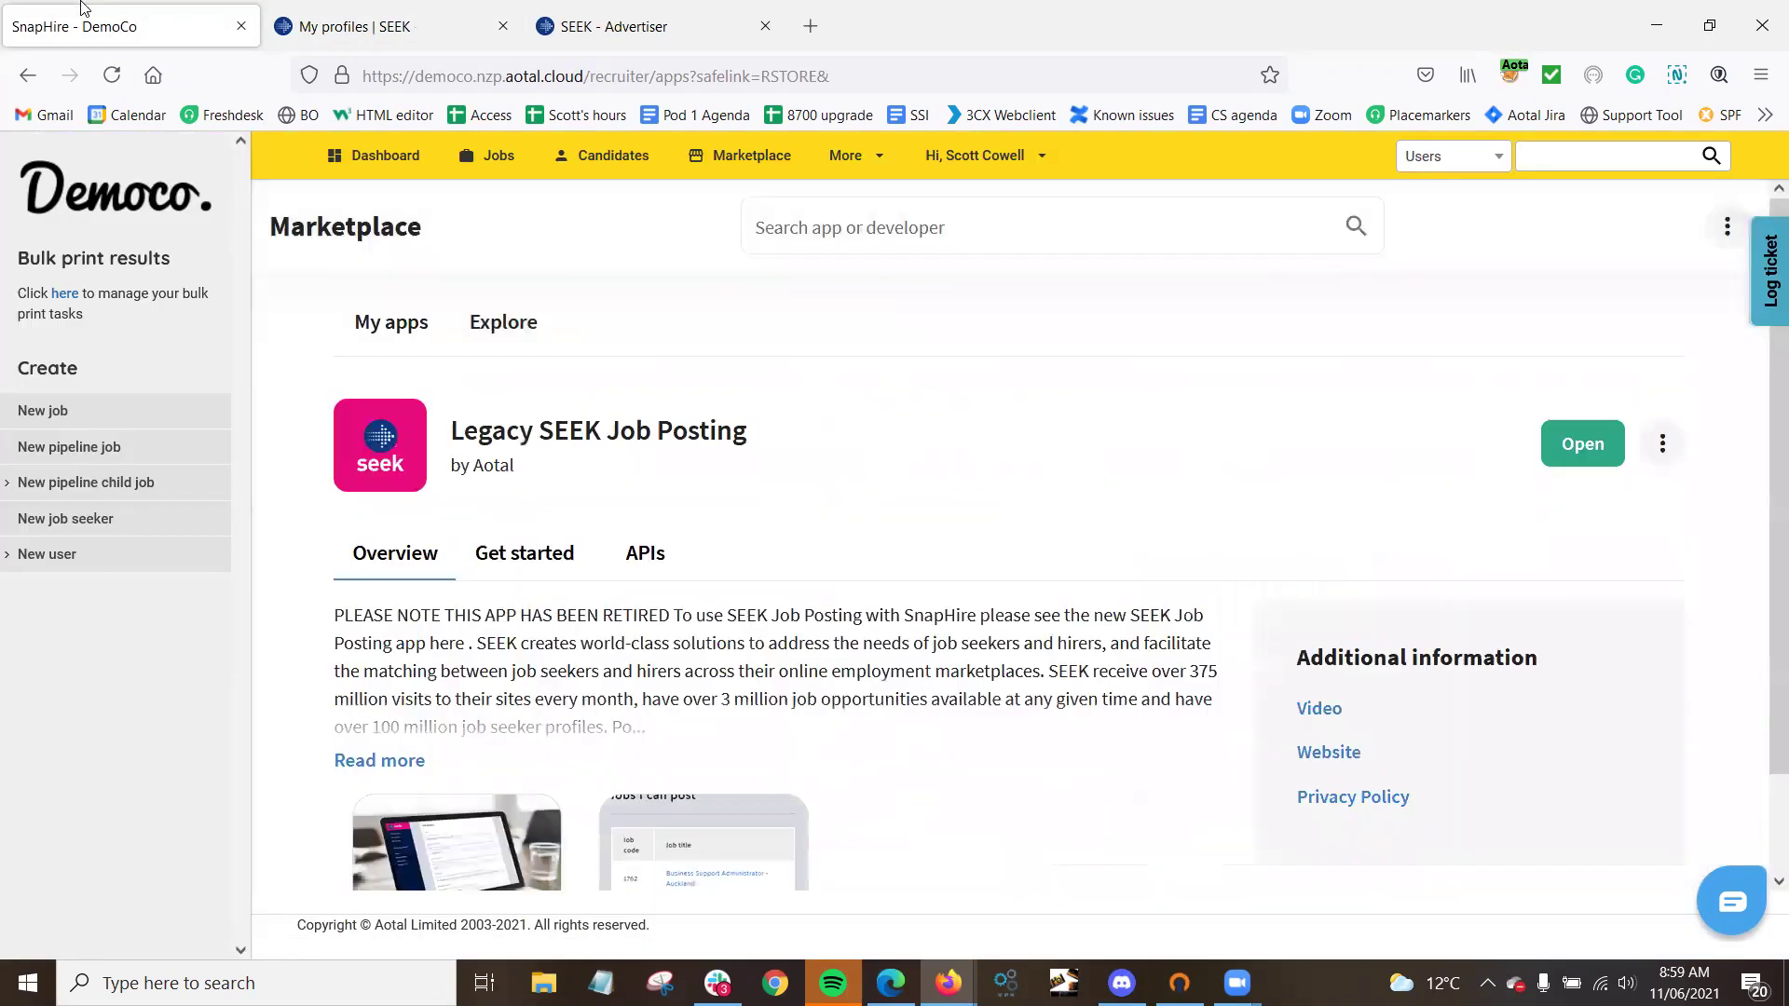
click(385, 326)
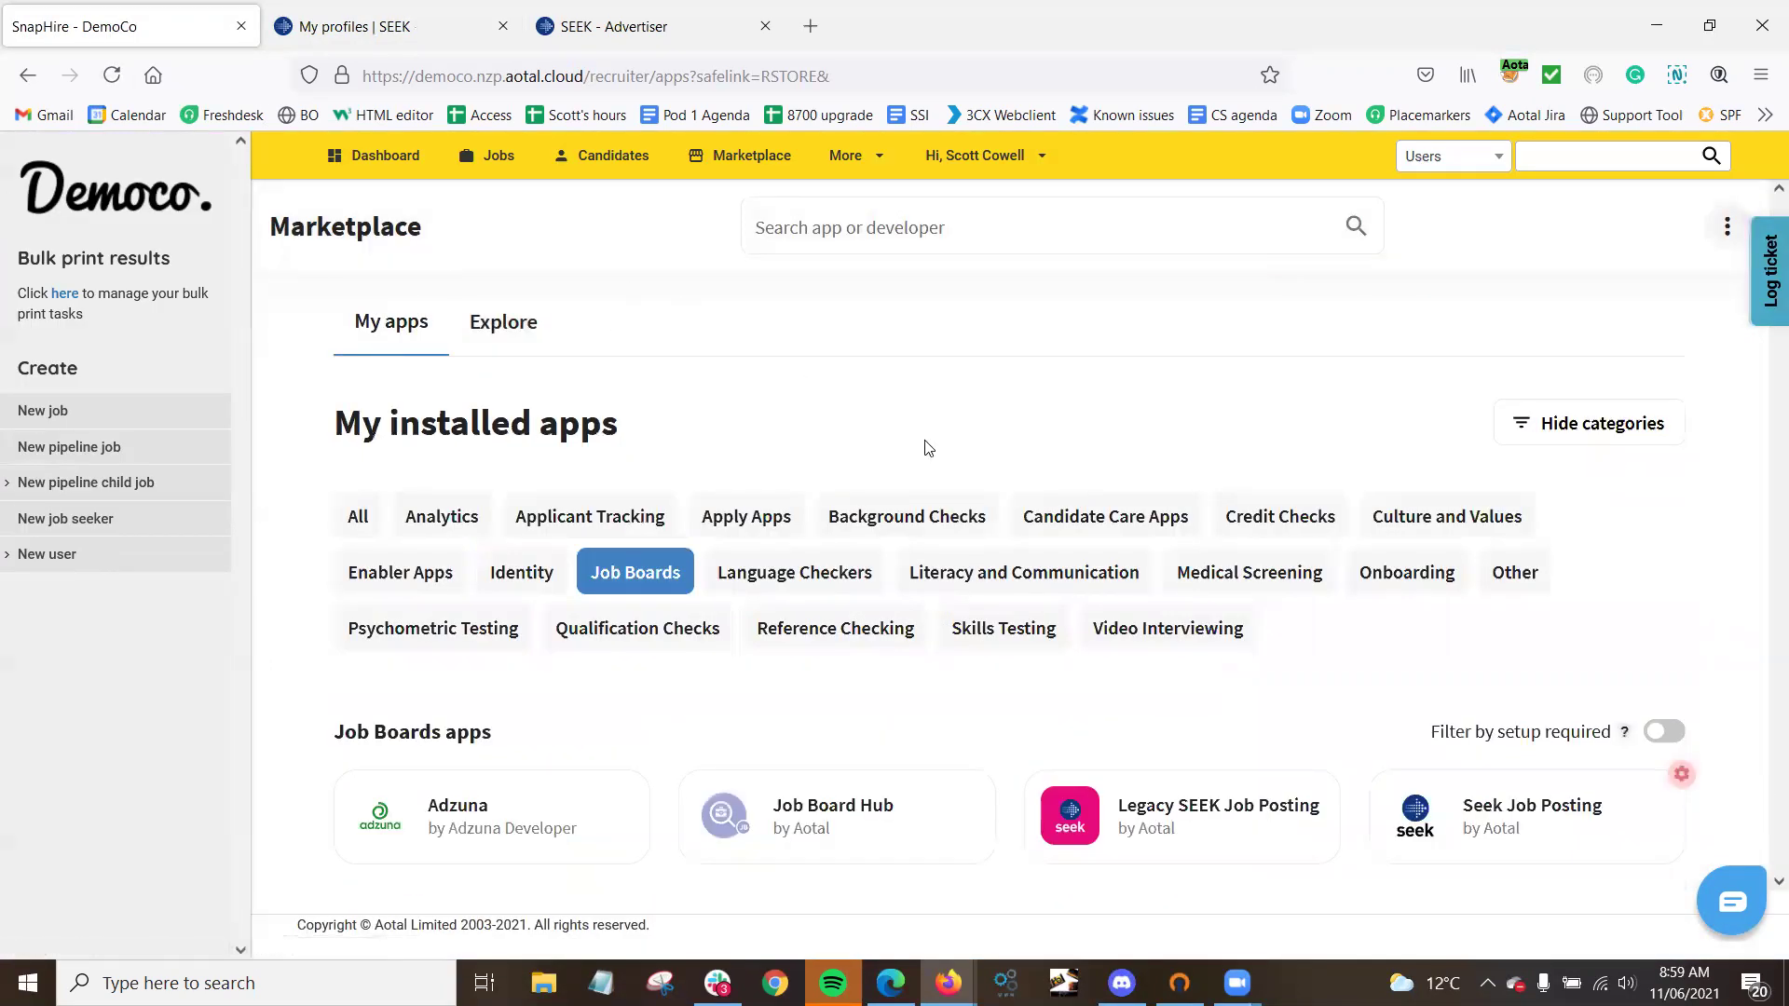
Open the Seek Job Posting setup page, review legacy profiles, then close that tab.
click(1456, 816)
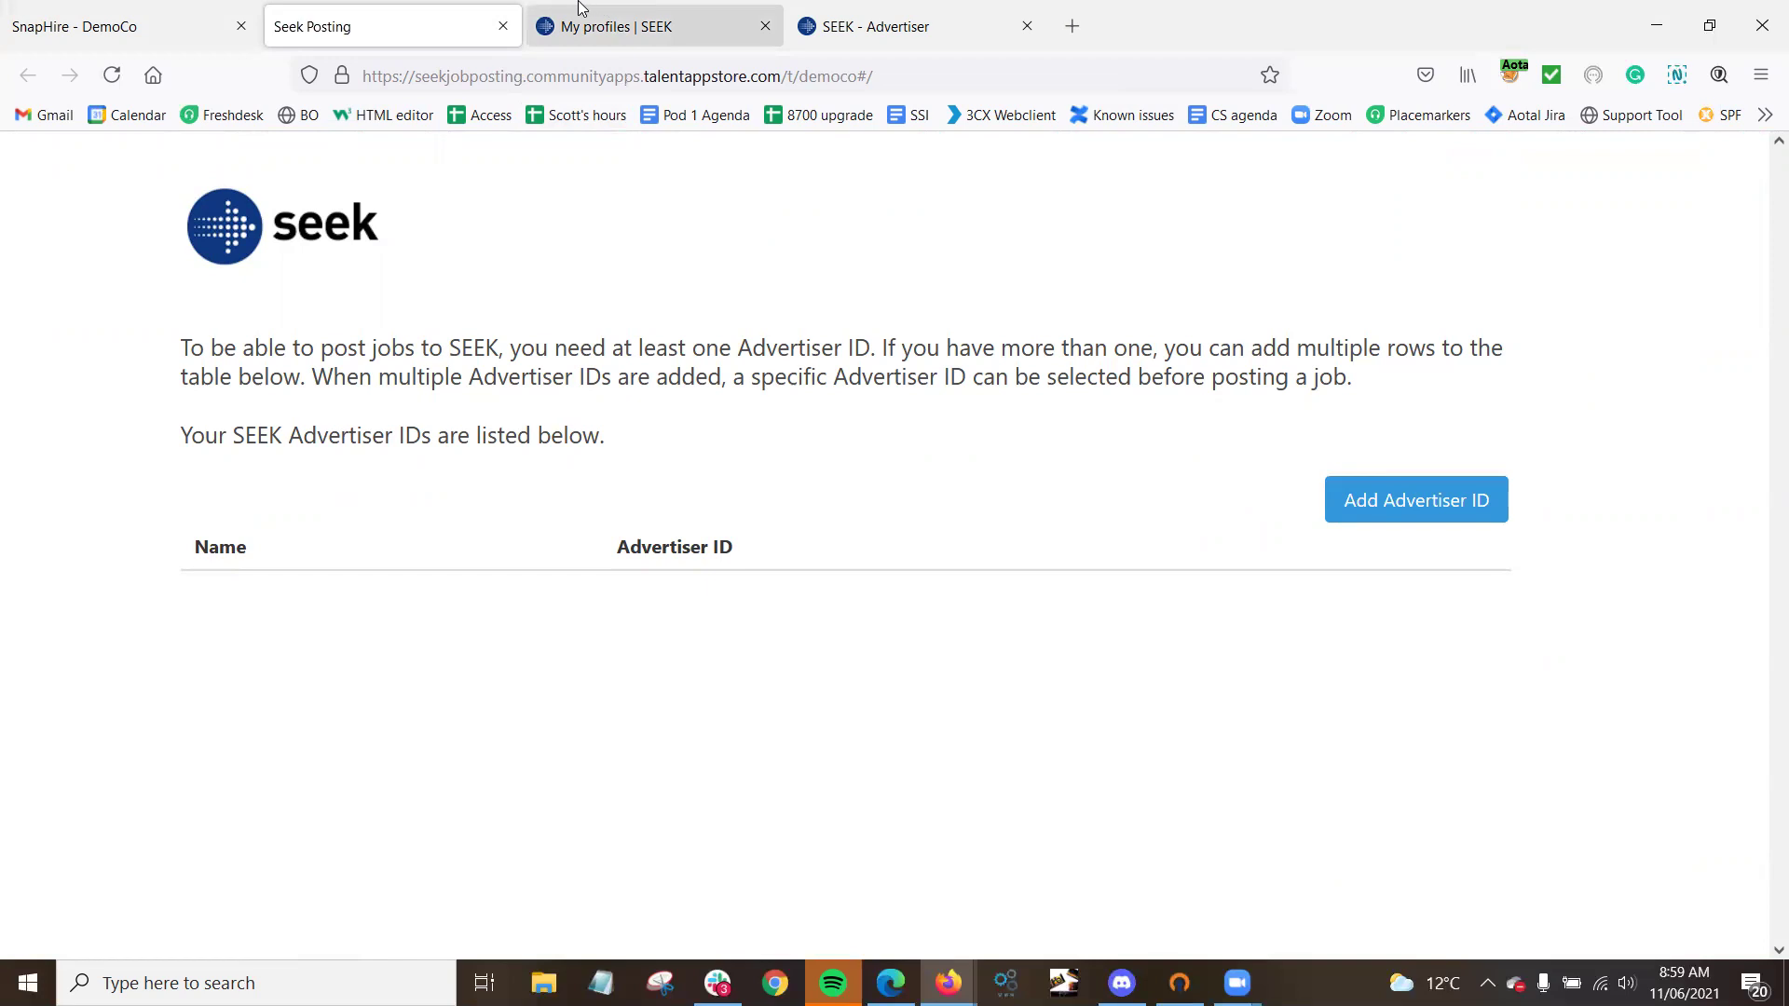
click(655, 21)
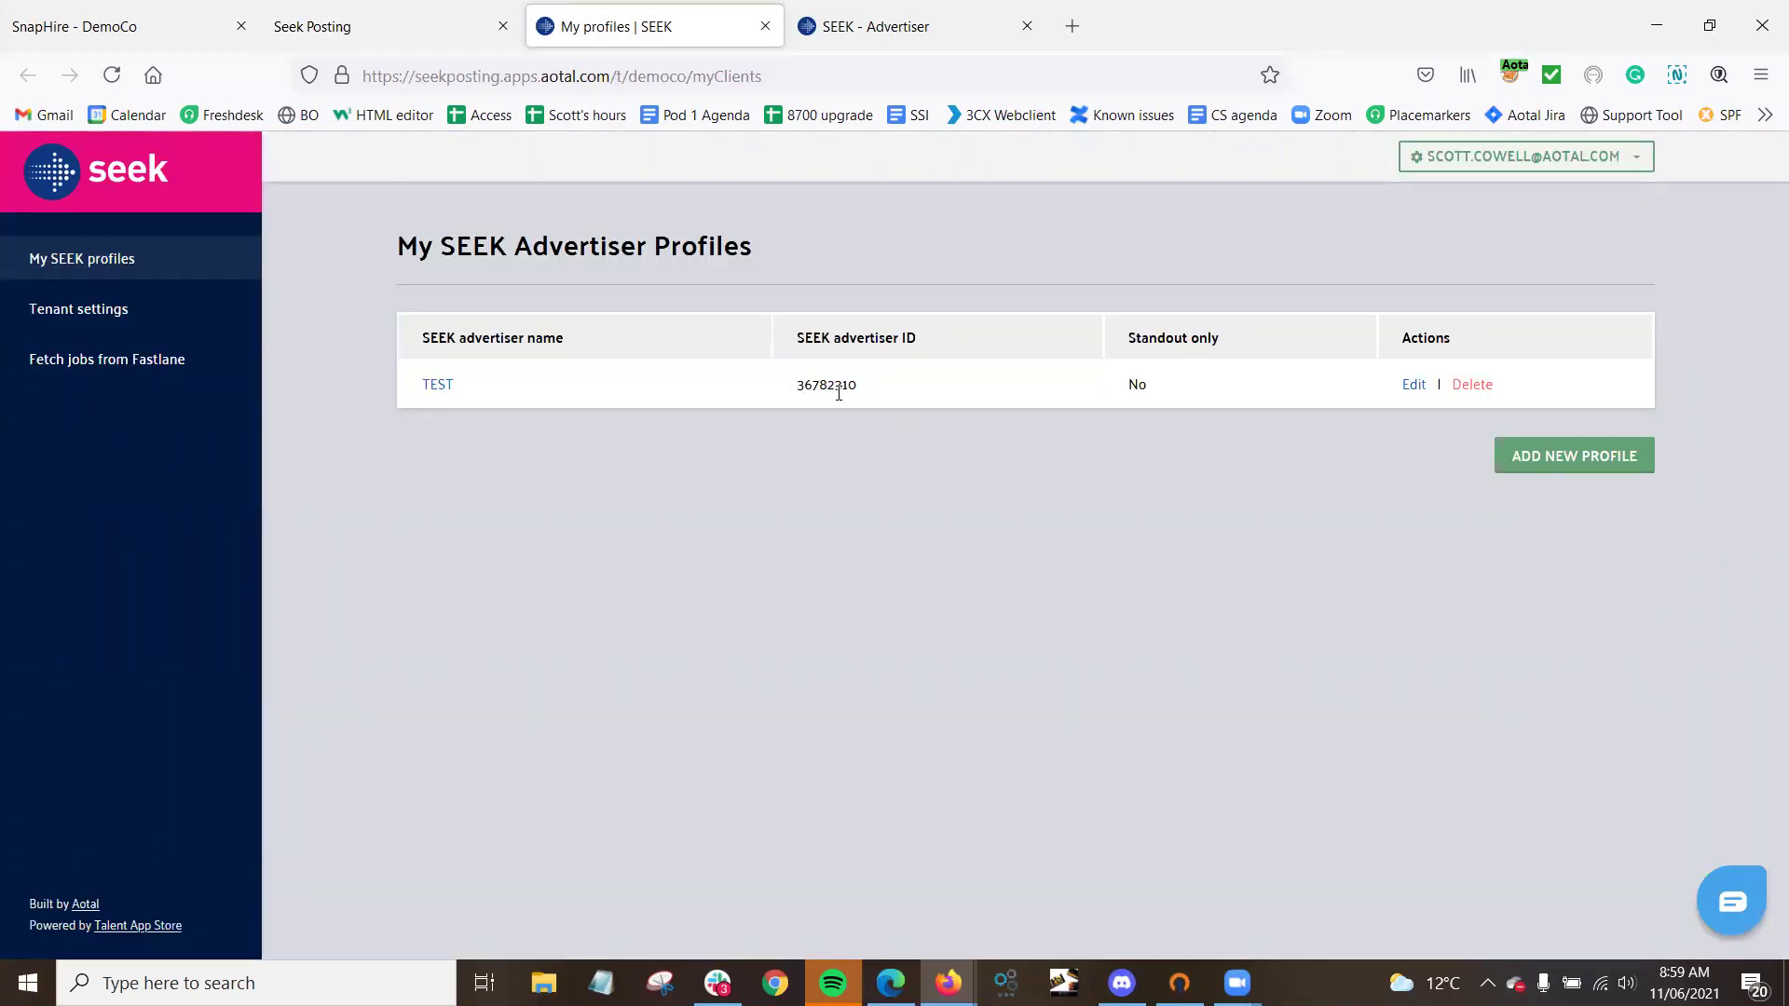
click(765, 26)
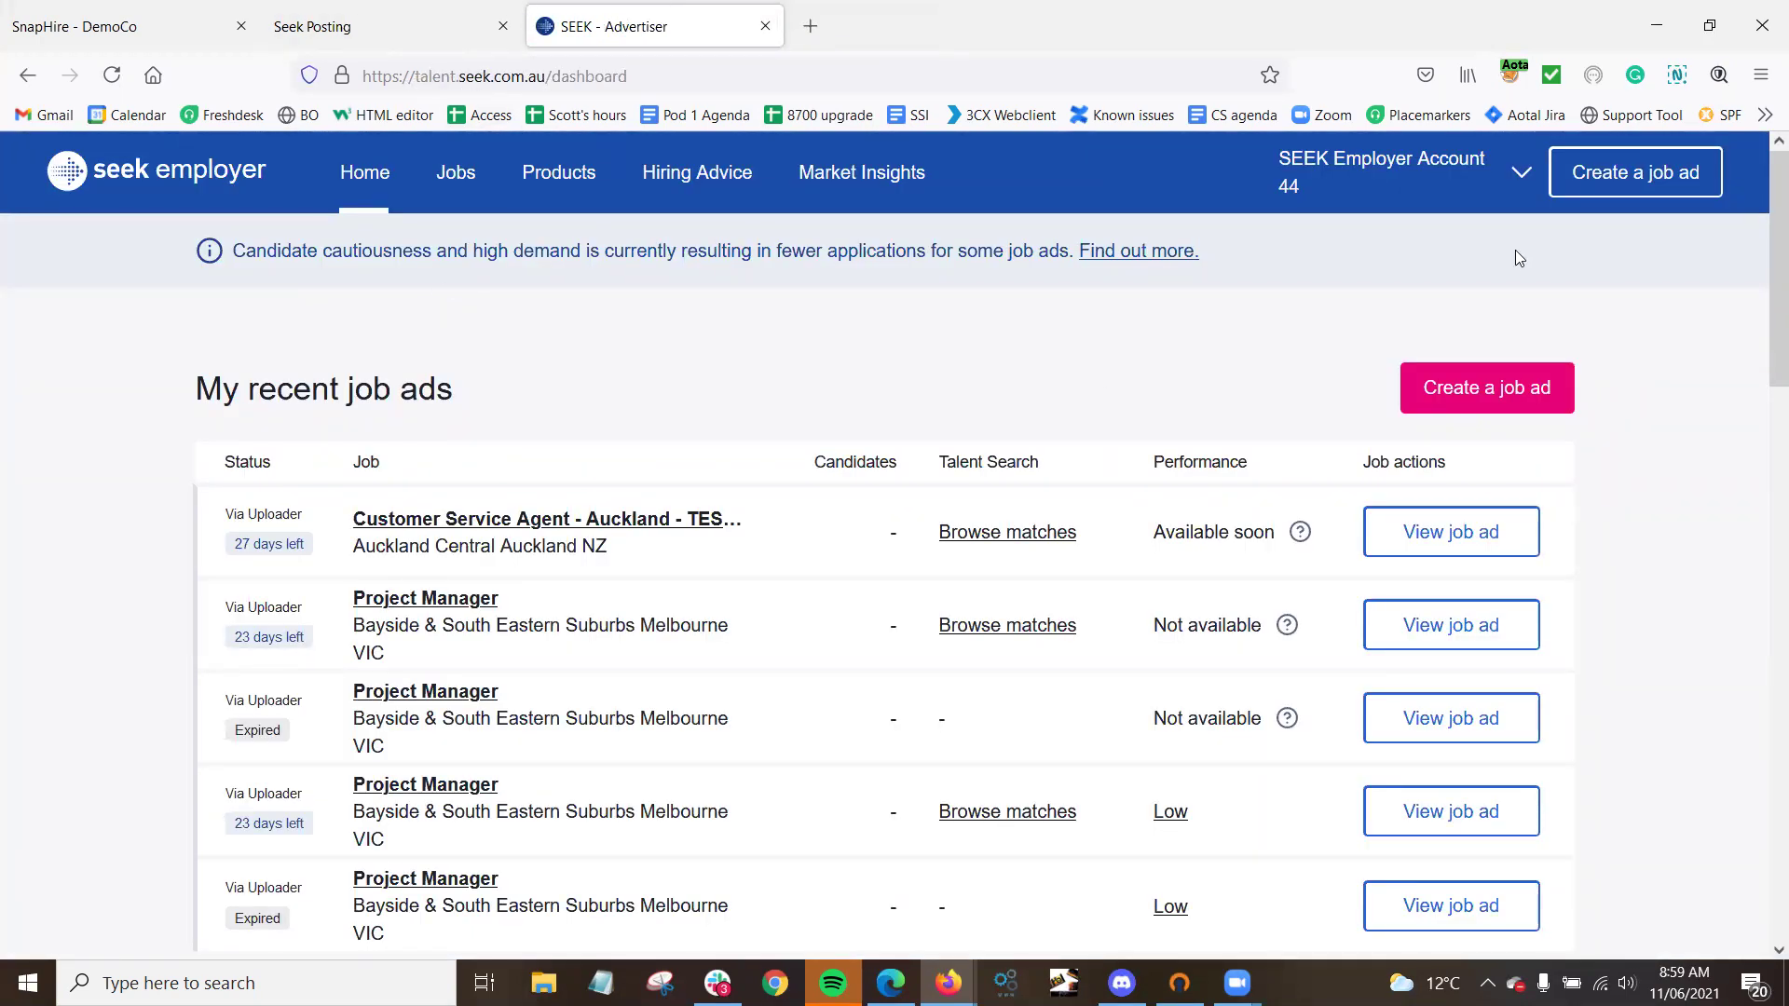
Open View all brands from Logos & Brands and select the account's SEEK ID.
click(1523, 175)
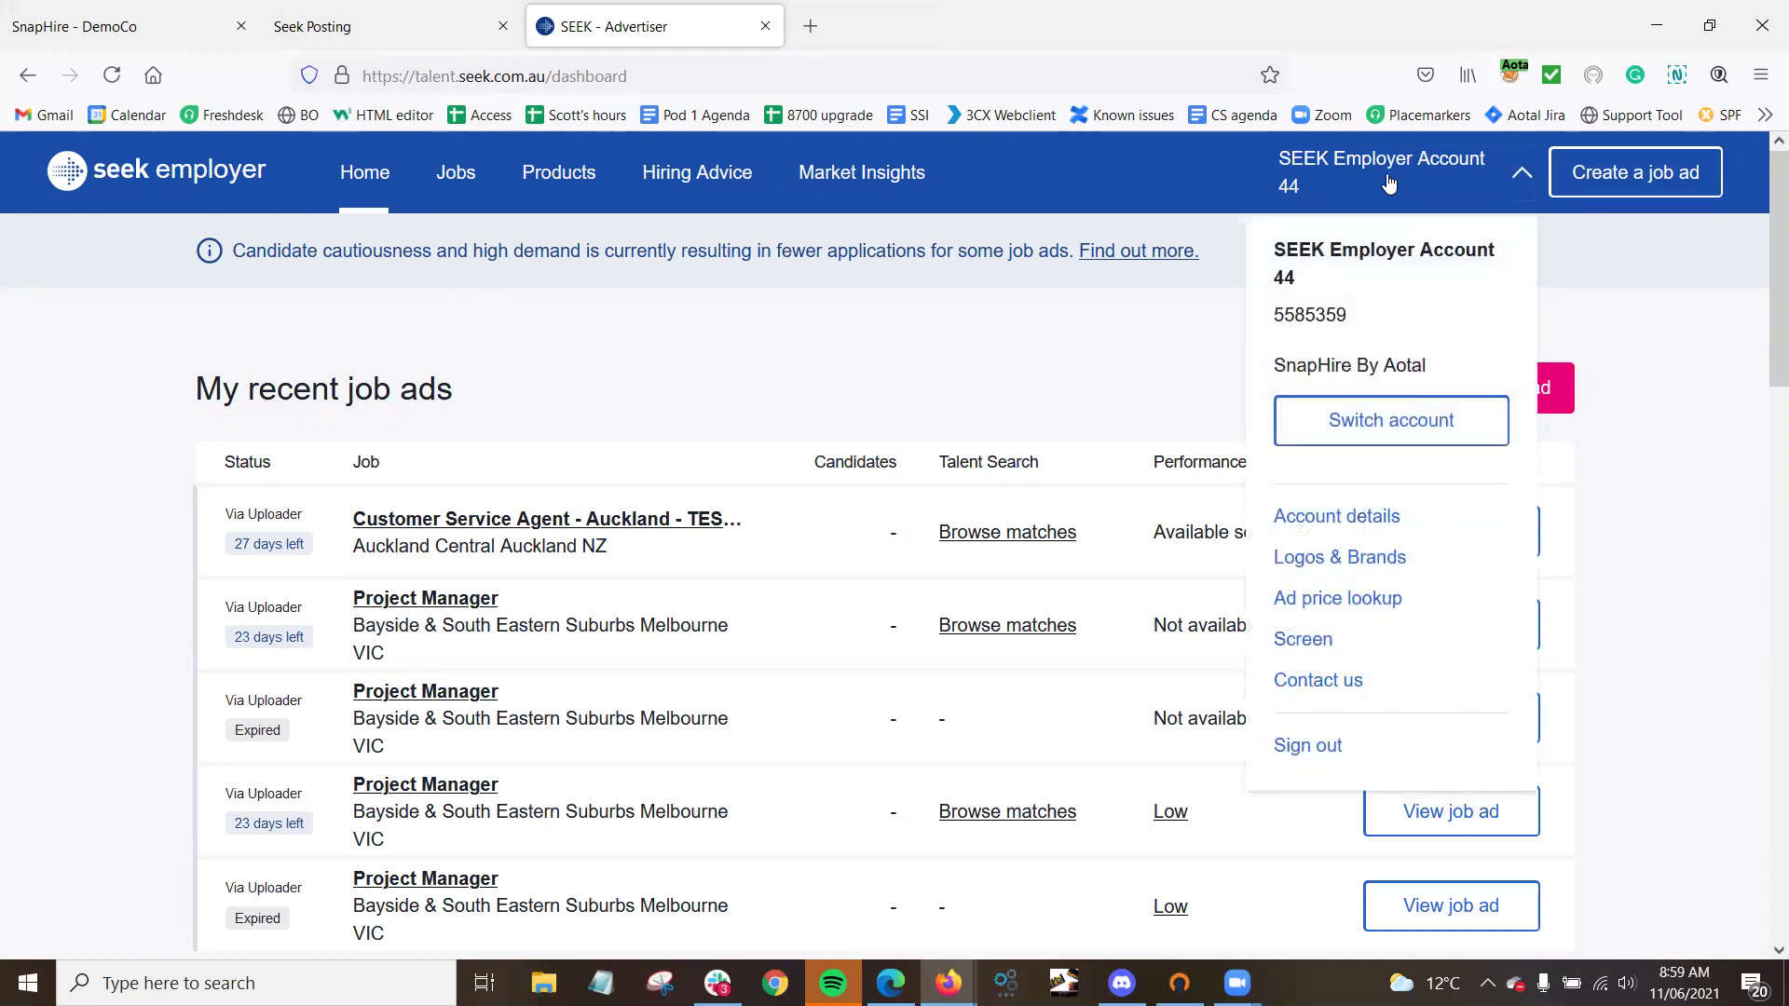
click(1340, 559)
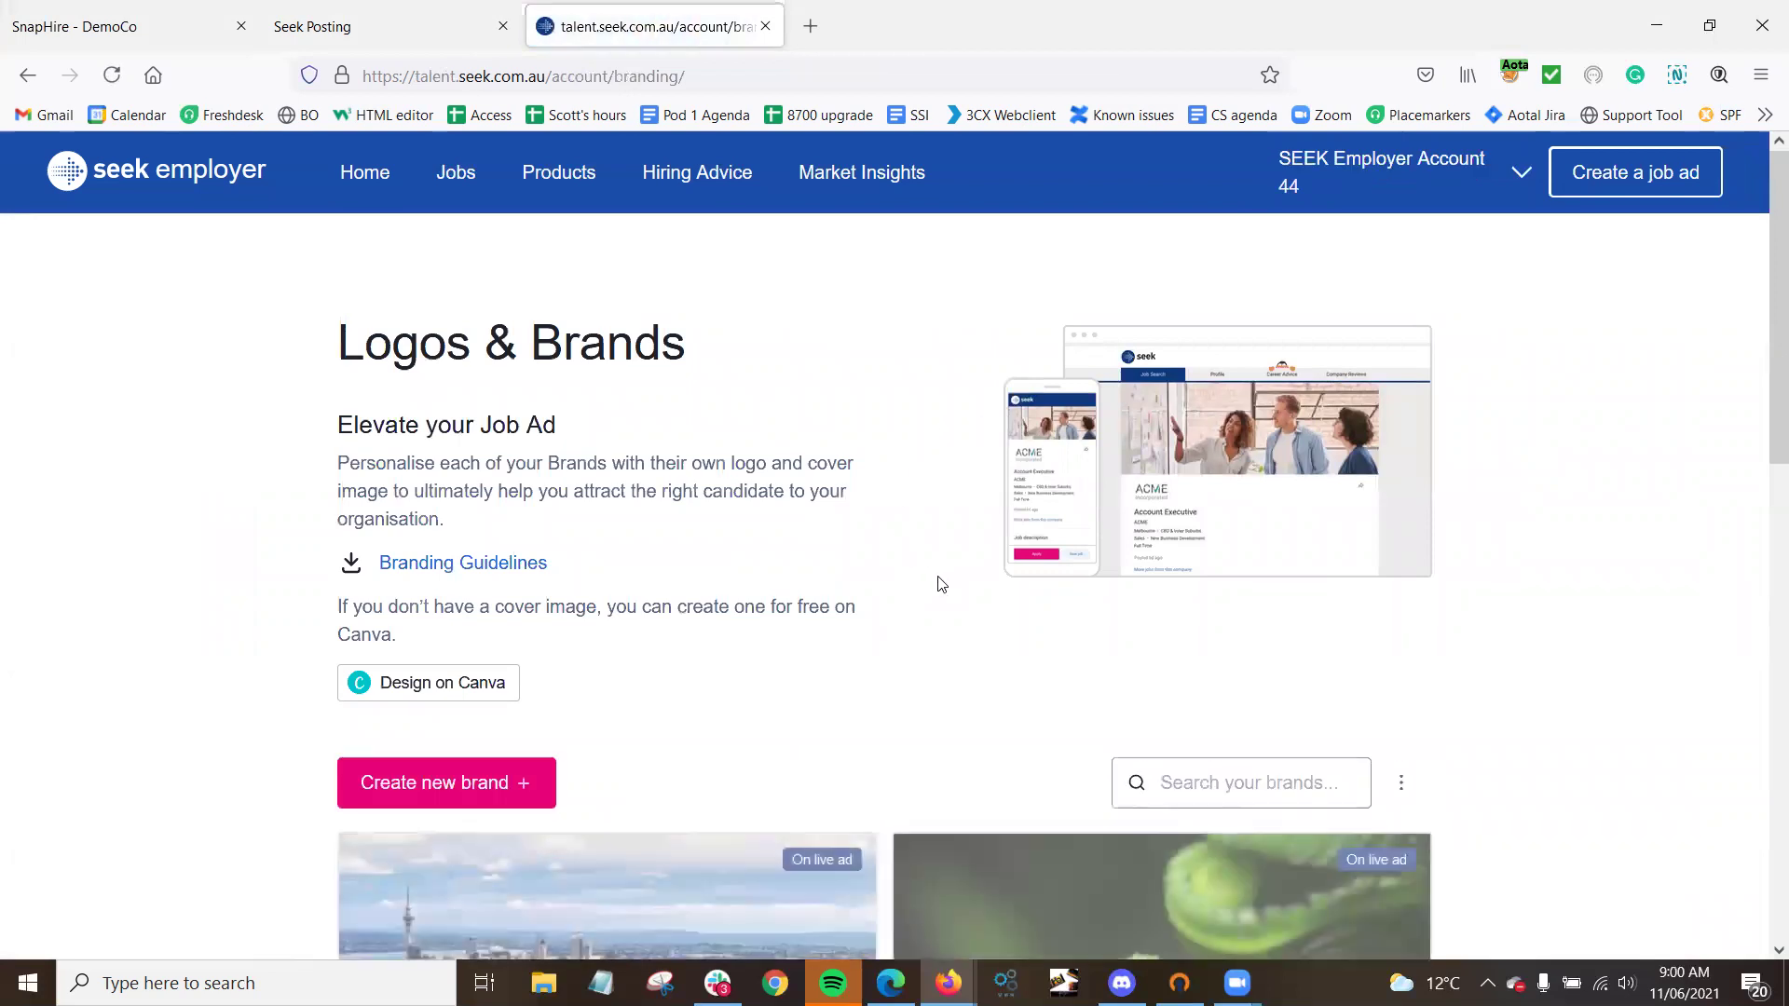
scroll(938, 583, down, 4)
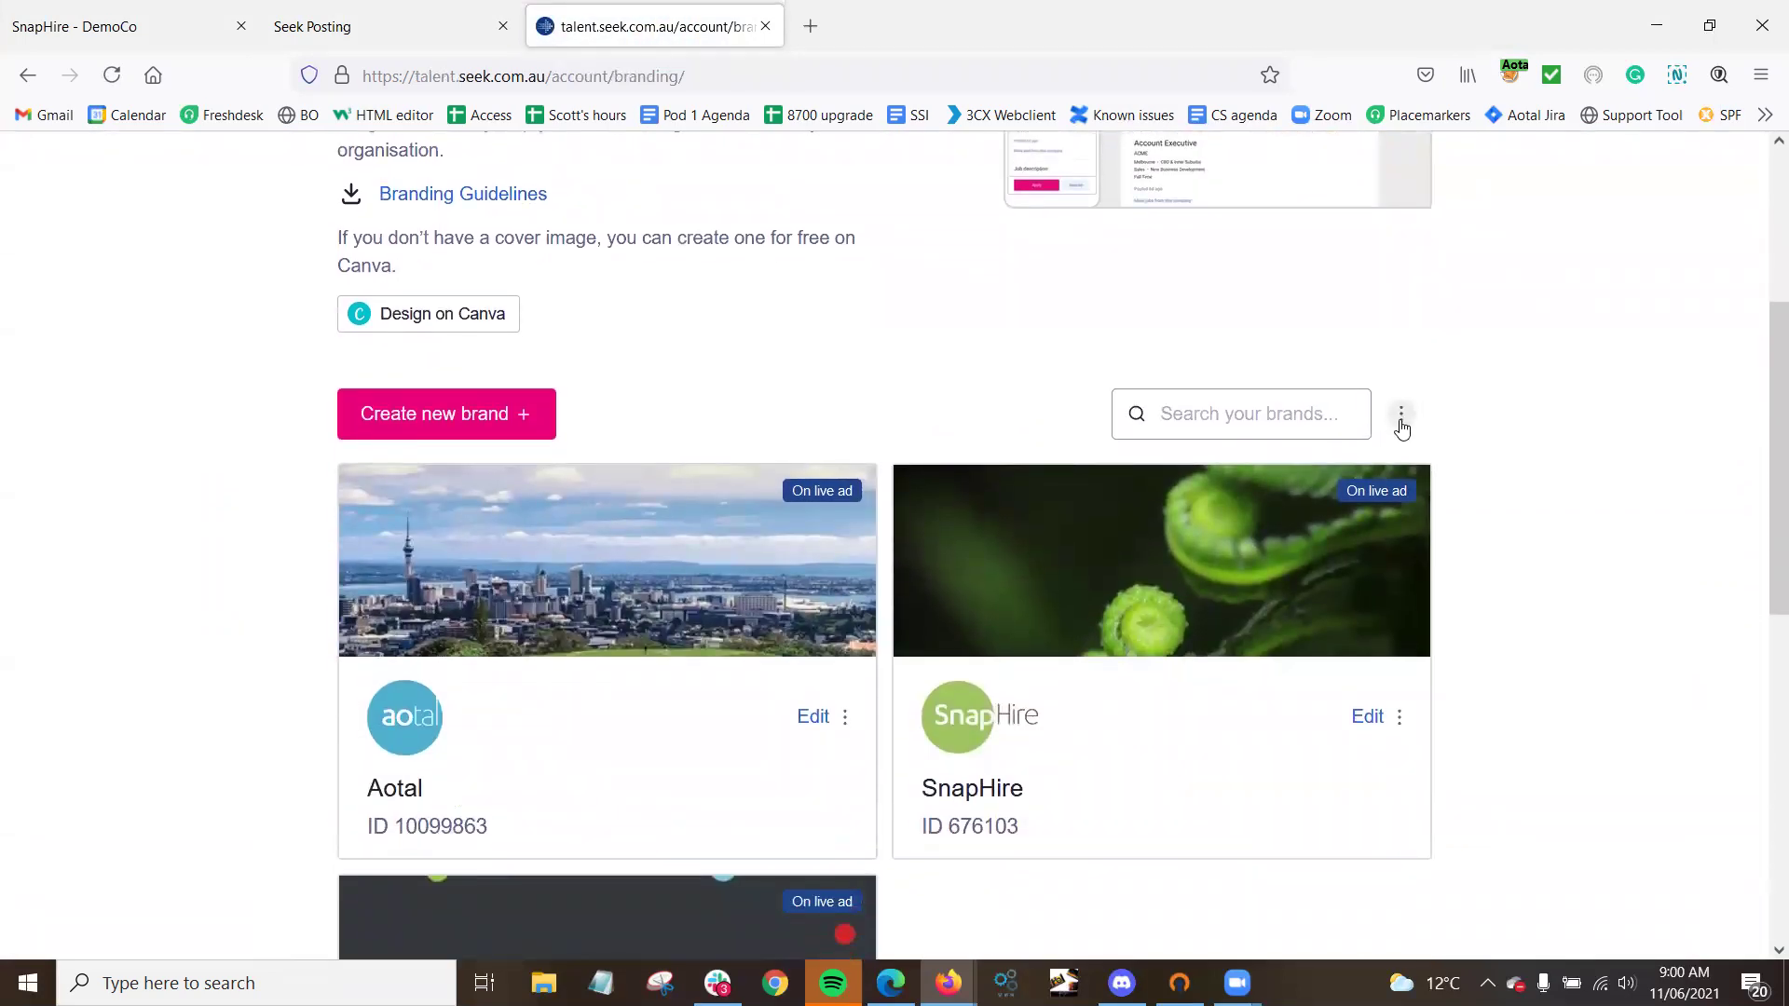
click(1403, 416)
click(1324, 468)
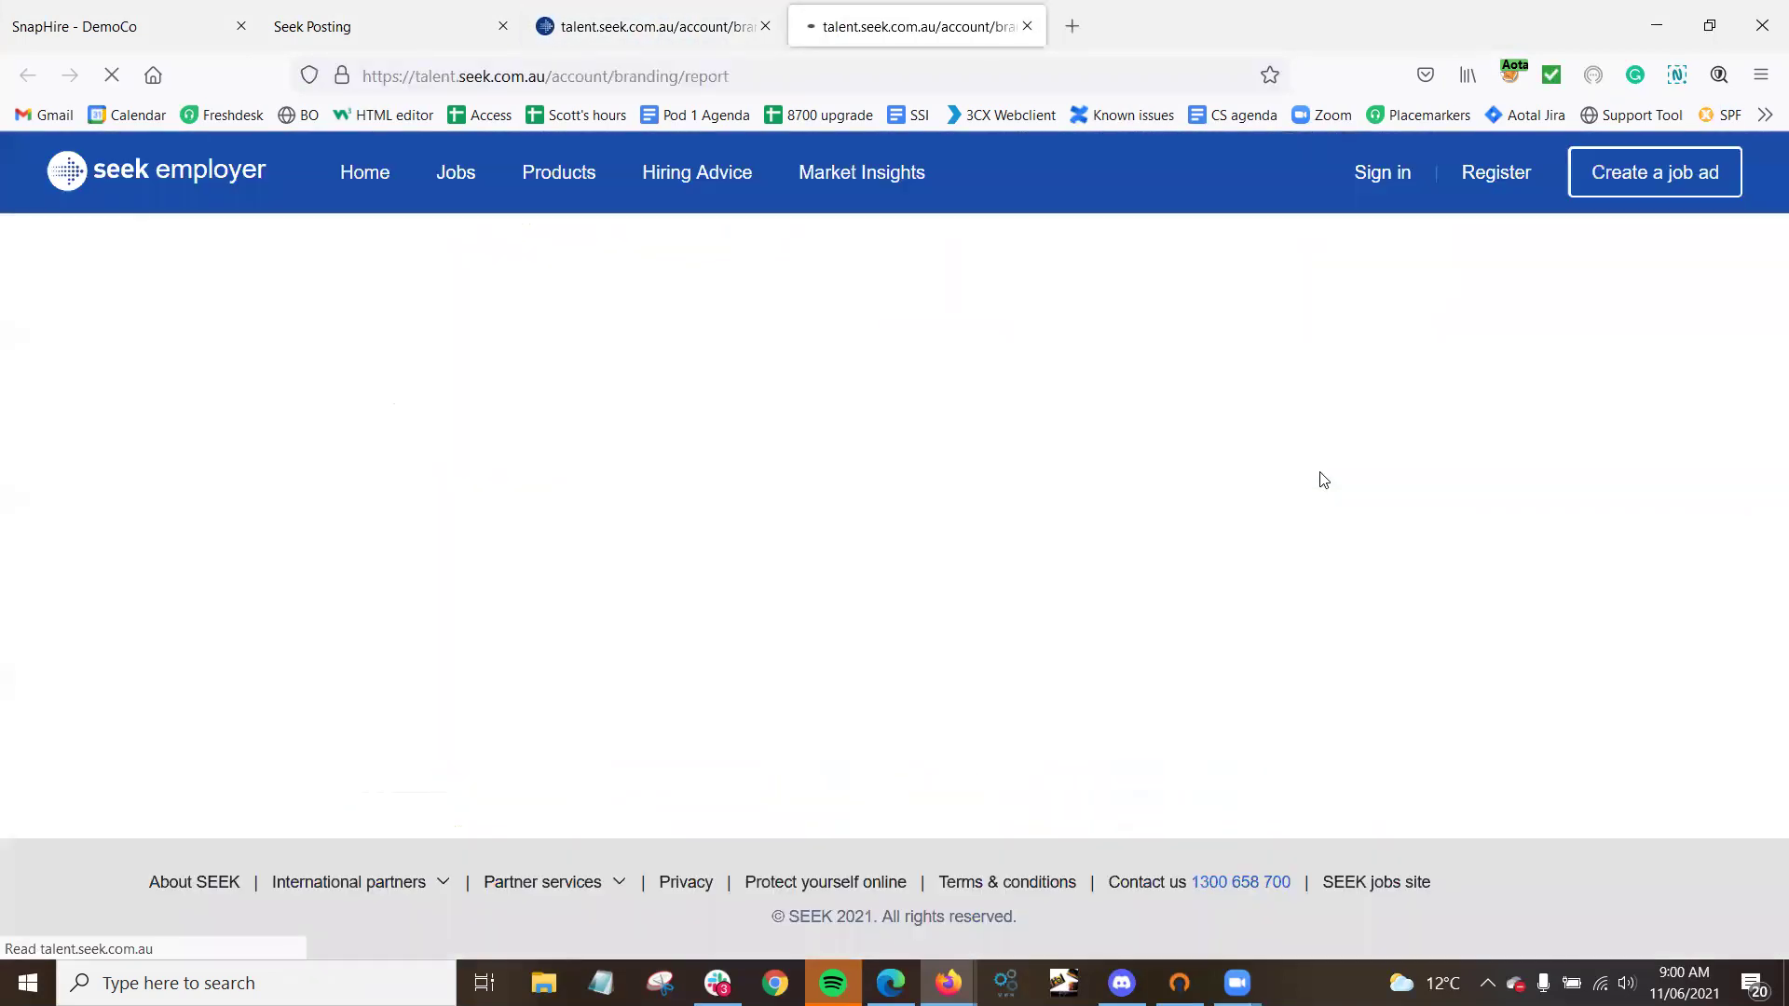
scroll(640, 472, down, 3)
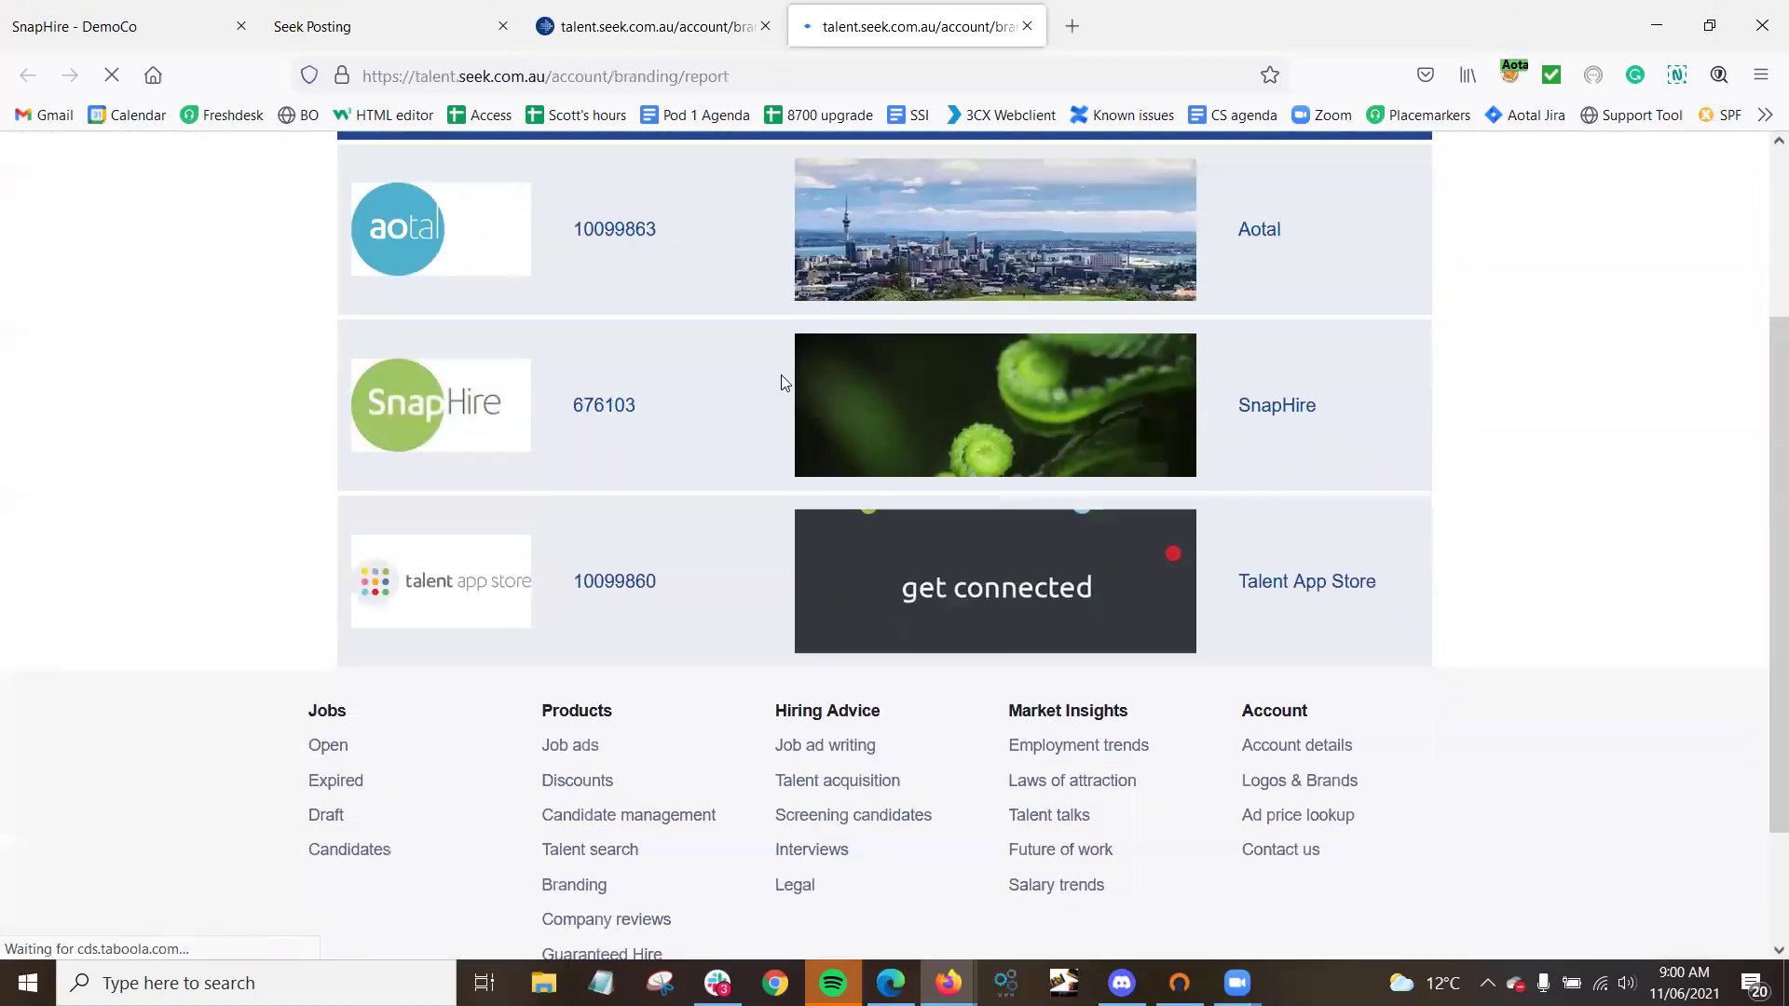
scroll(684, 346, up, 3)
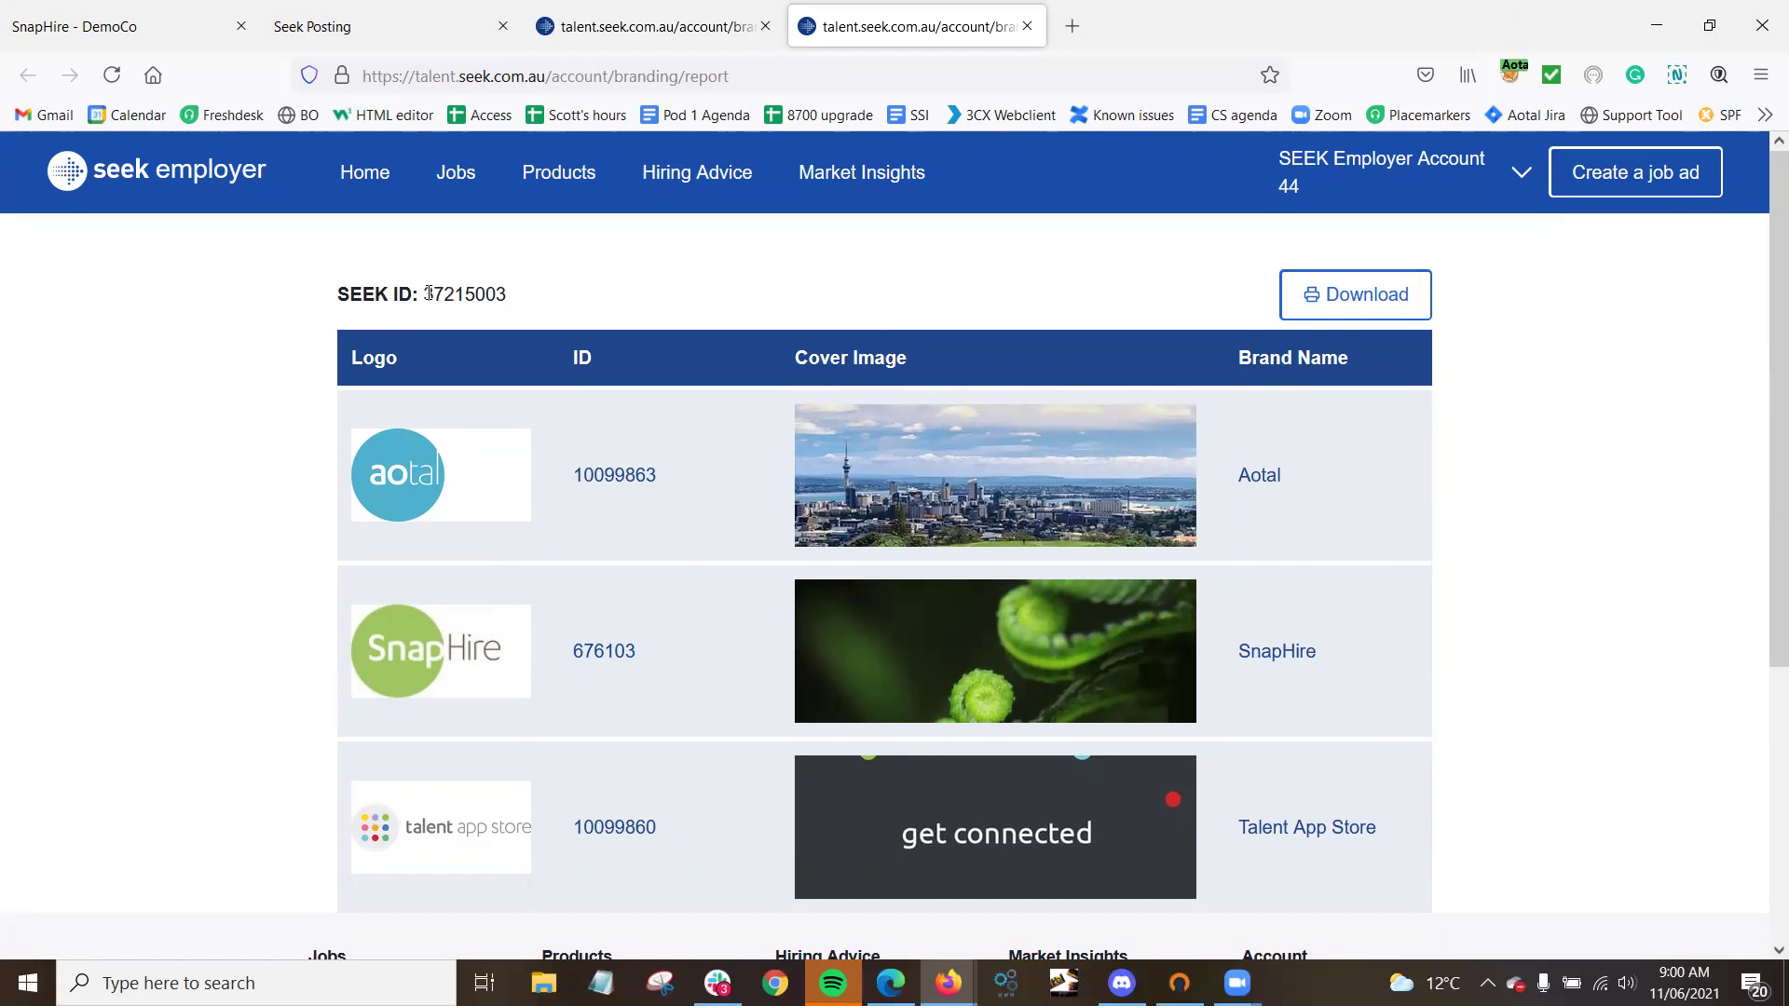
drag(427, 293, 522, 298)
key(ctrl+c)
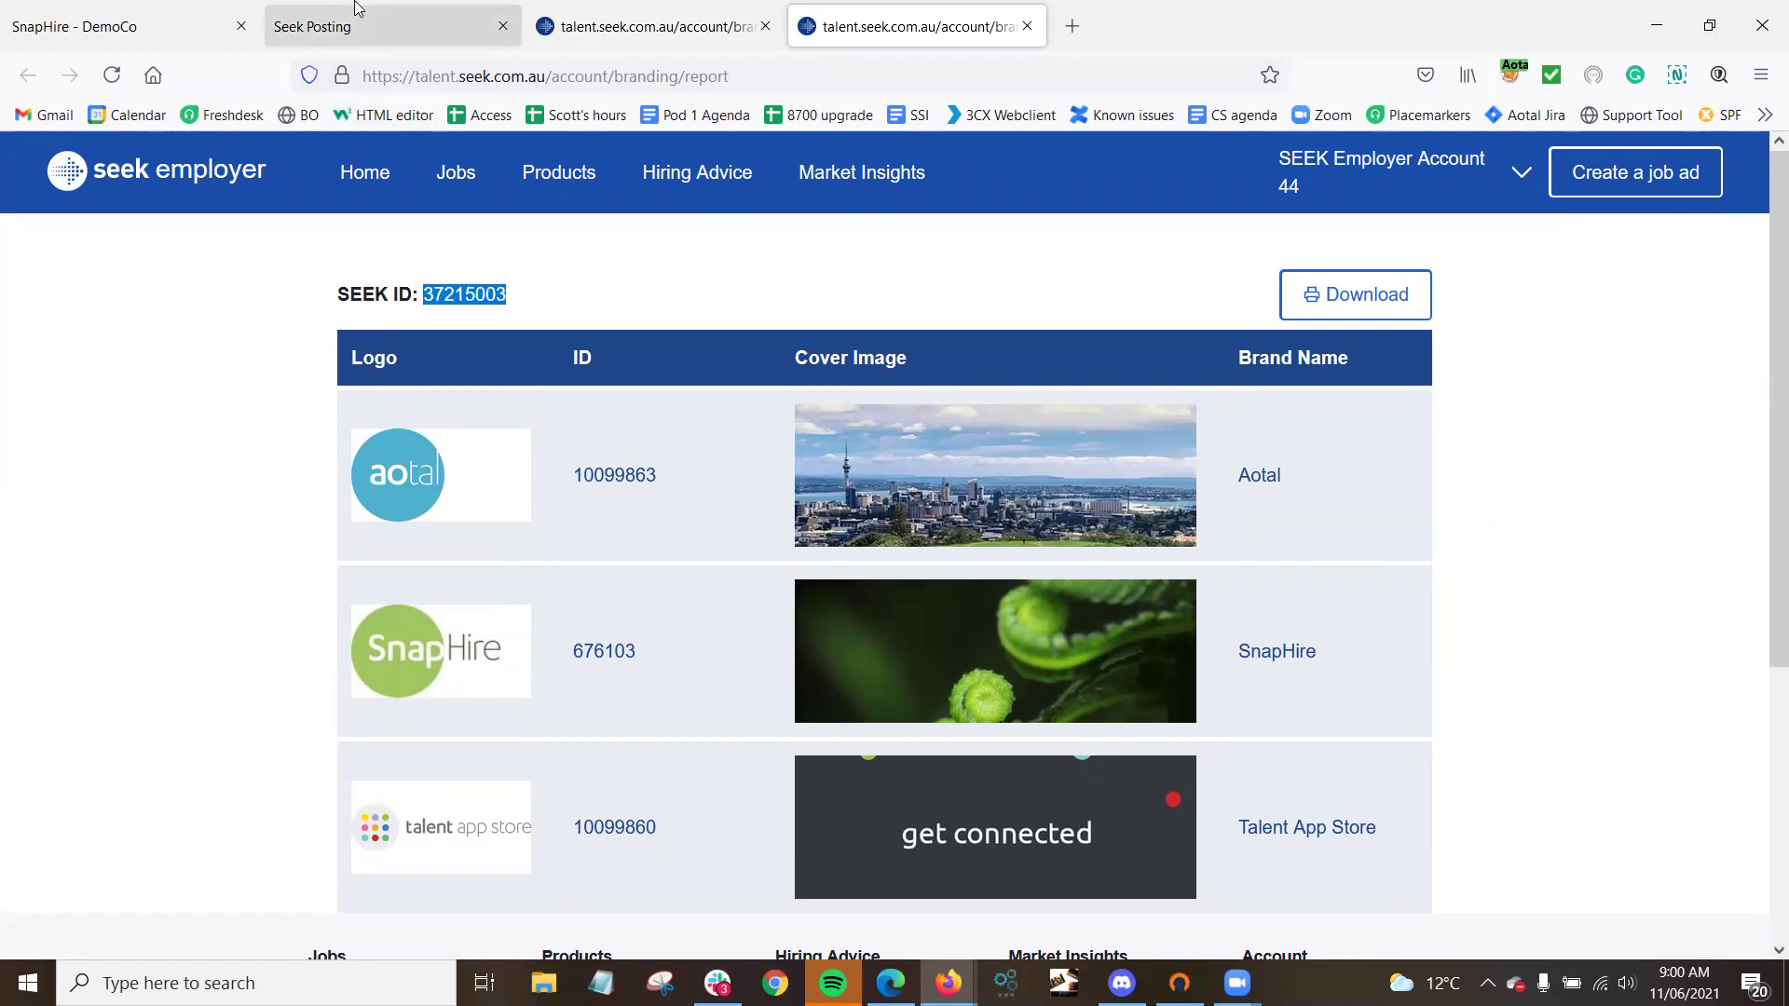
Add an advertiser profile named Aotal with the pasted SEEK ID and save it.
click(359, 14)
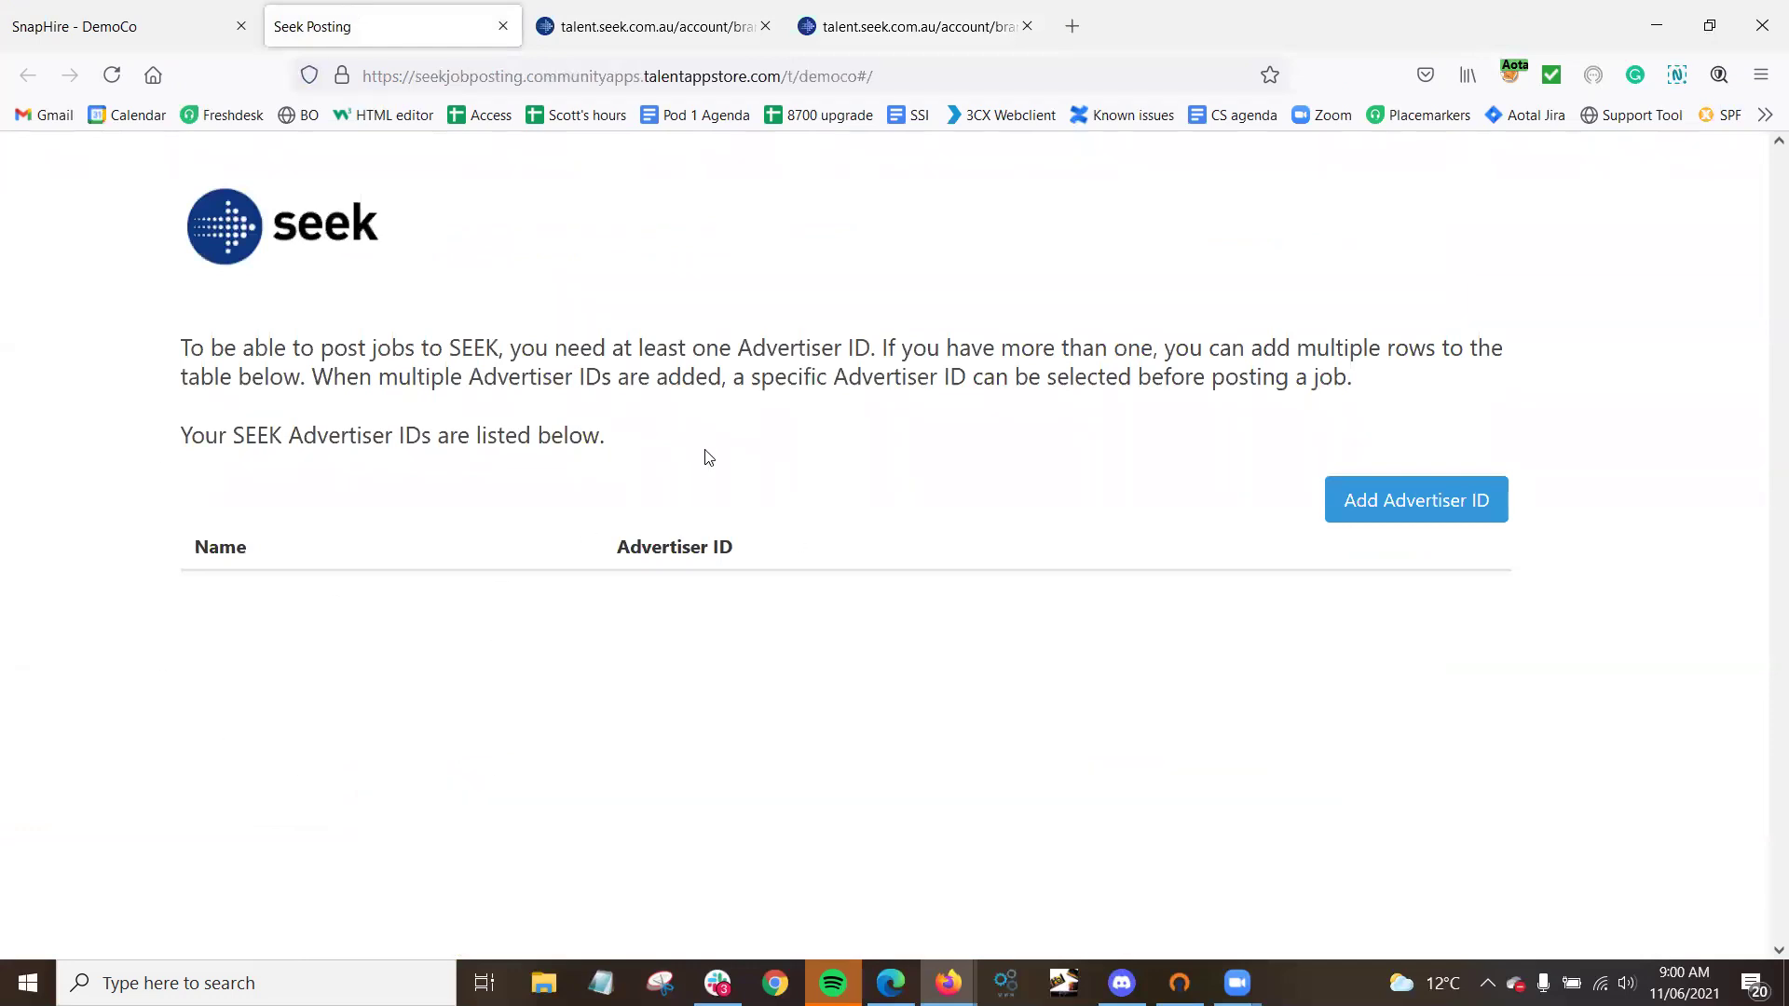
click(1412, 501)
click(591, 561)
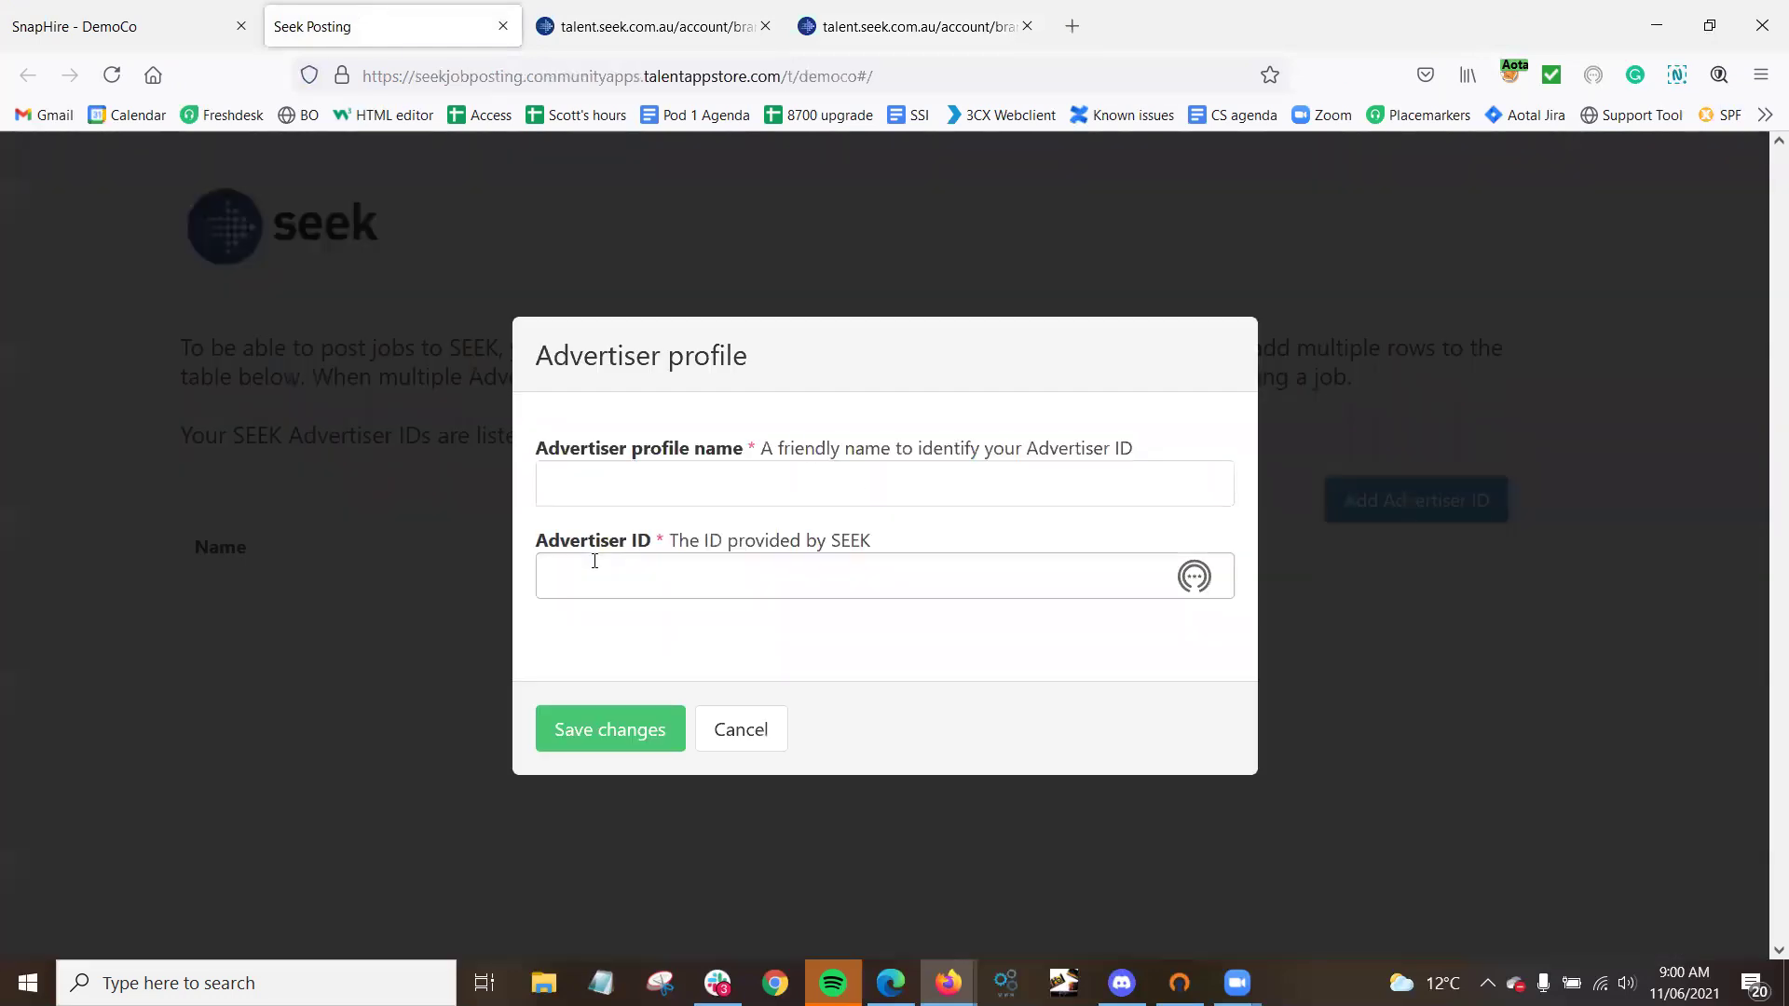
key(ctrl+v)
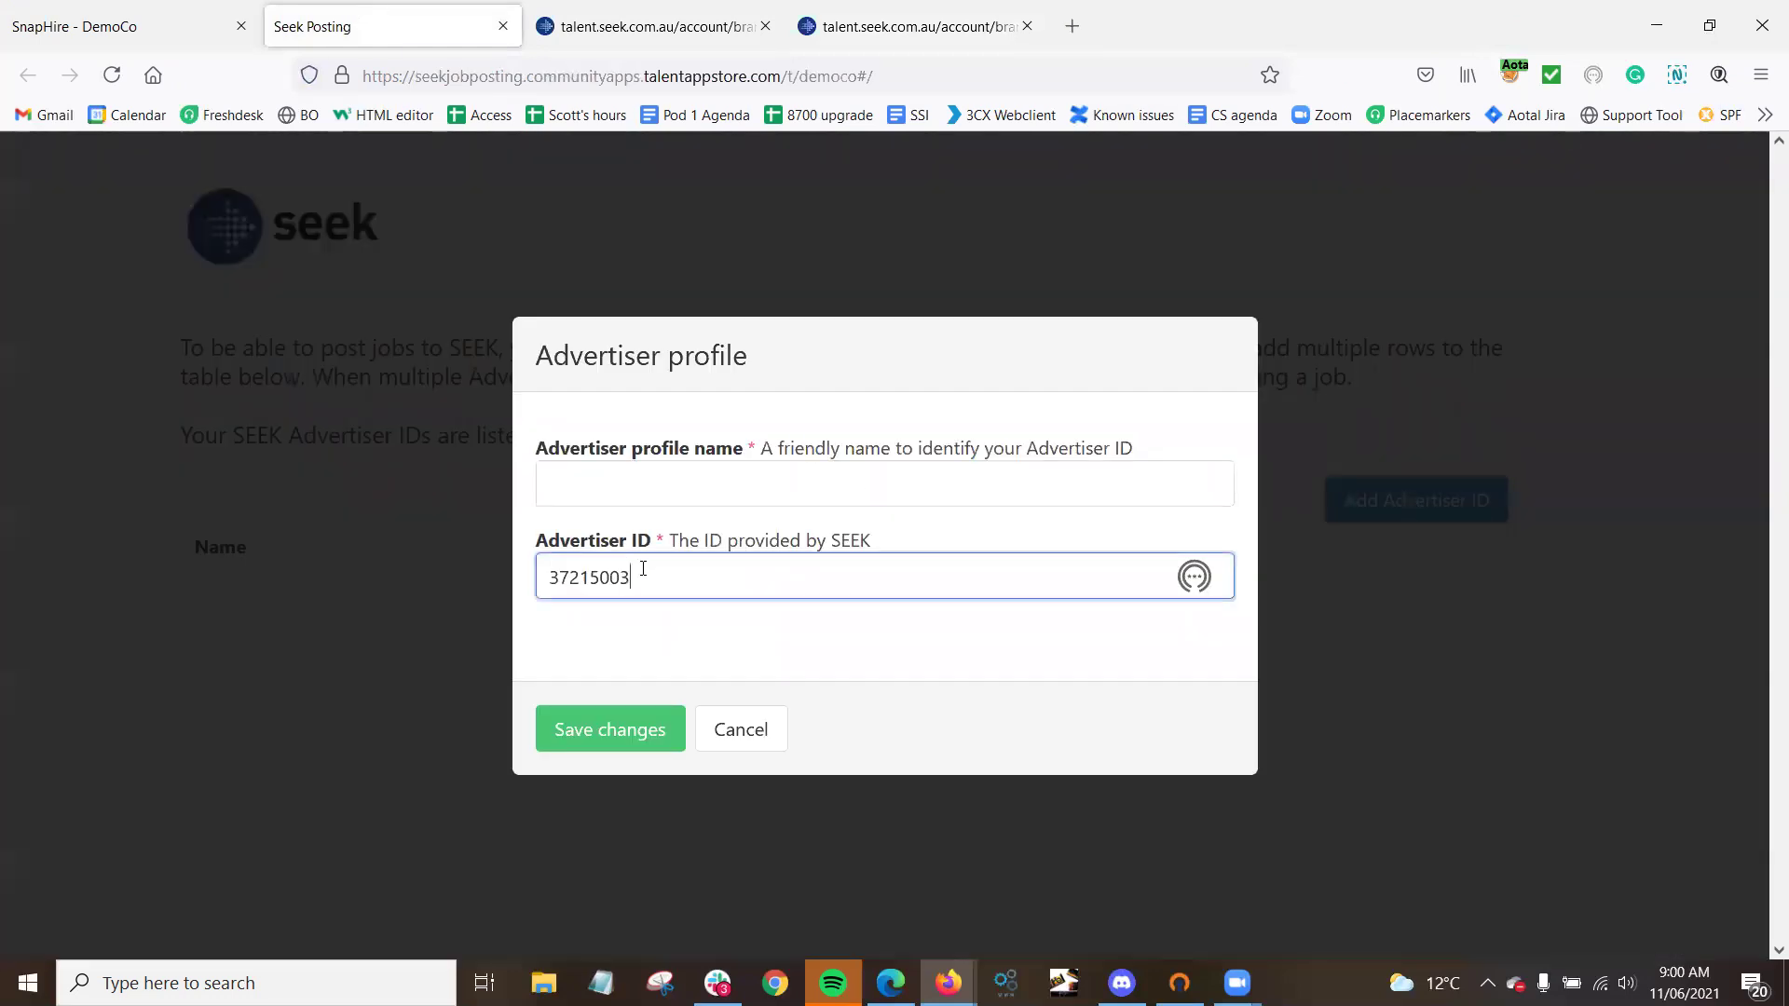
click(613, 477)
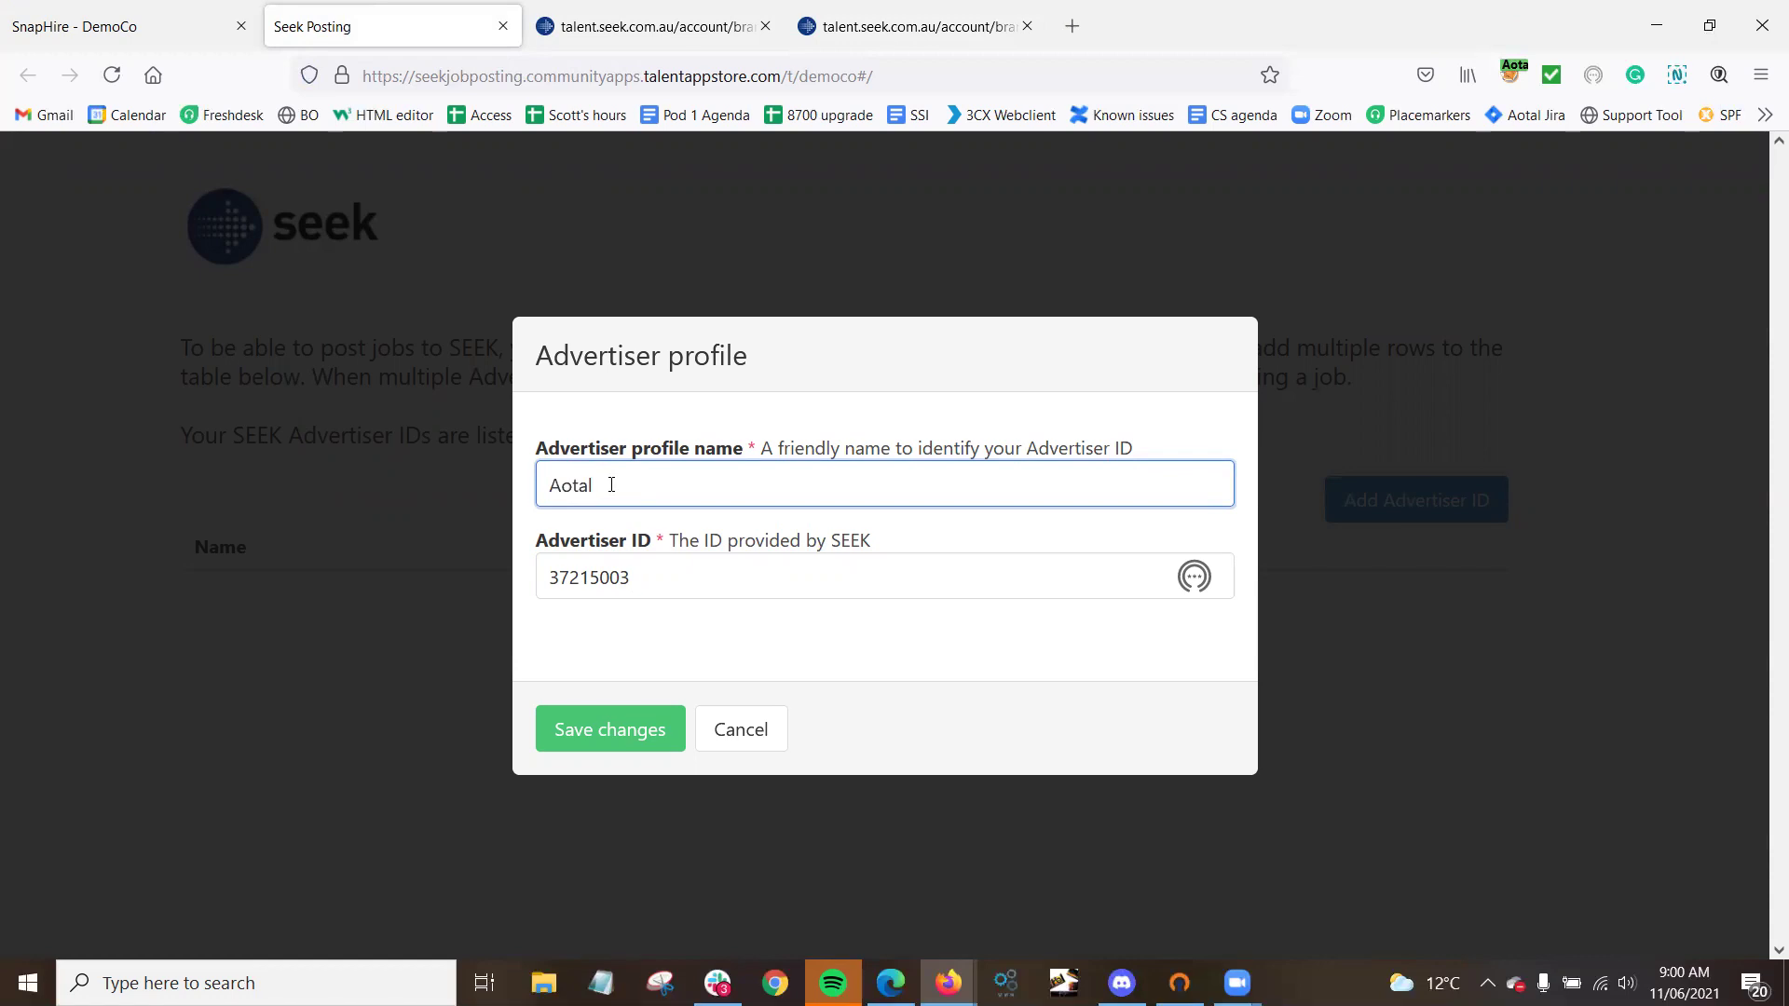
click(632, 731)
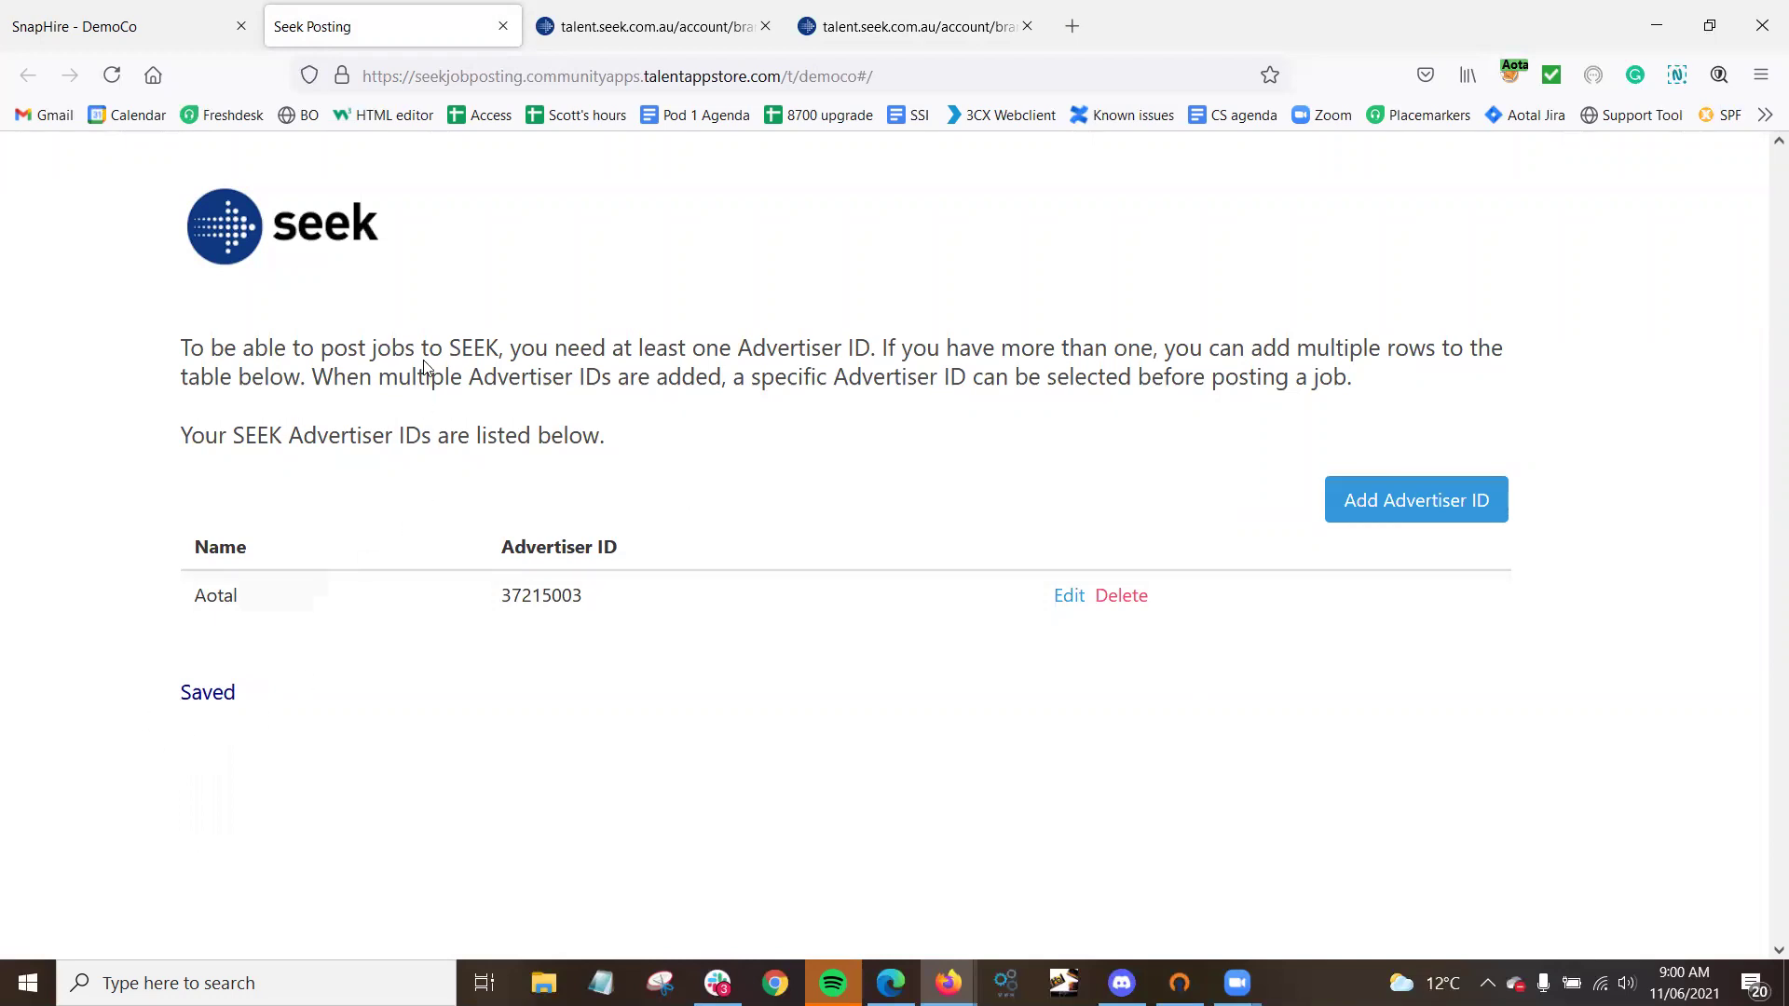
Close Seek Posting and launch Job Board Hub from SnapHire's My apps.
click(505, 27)
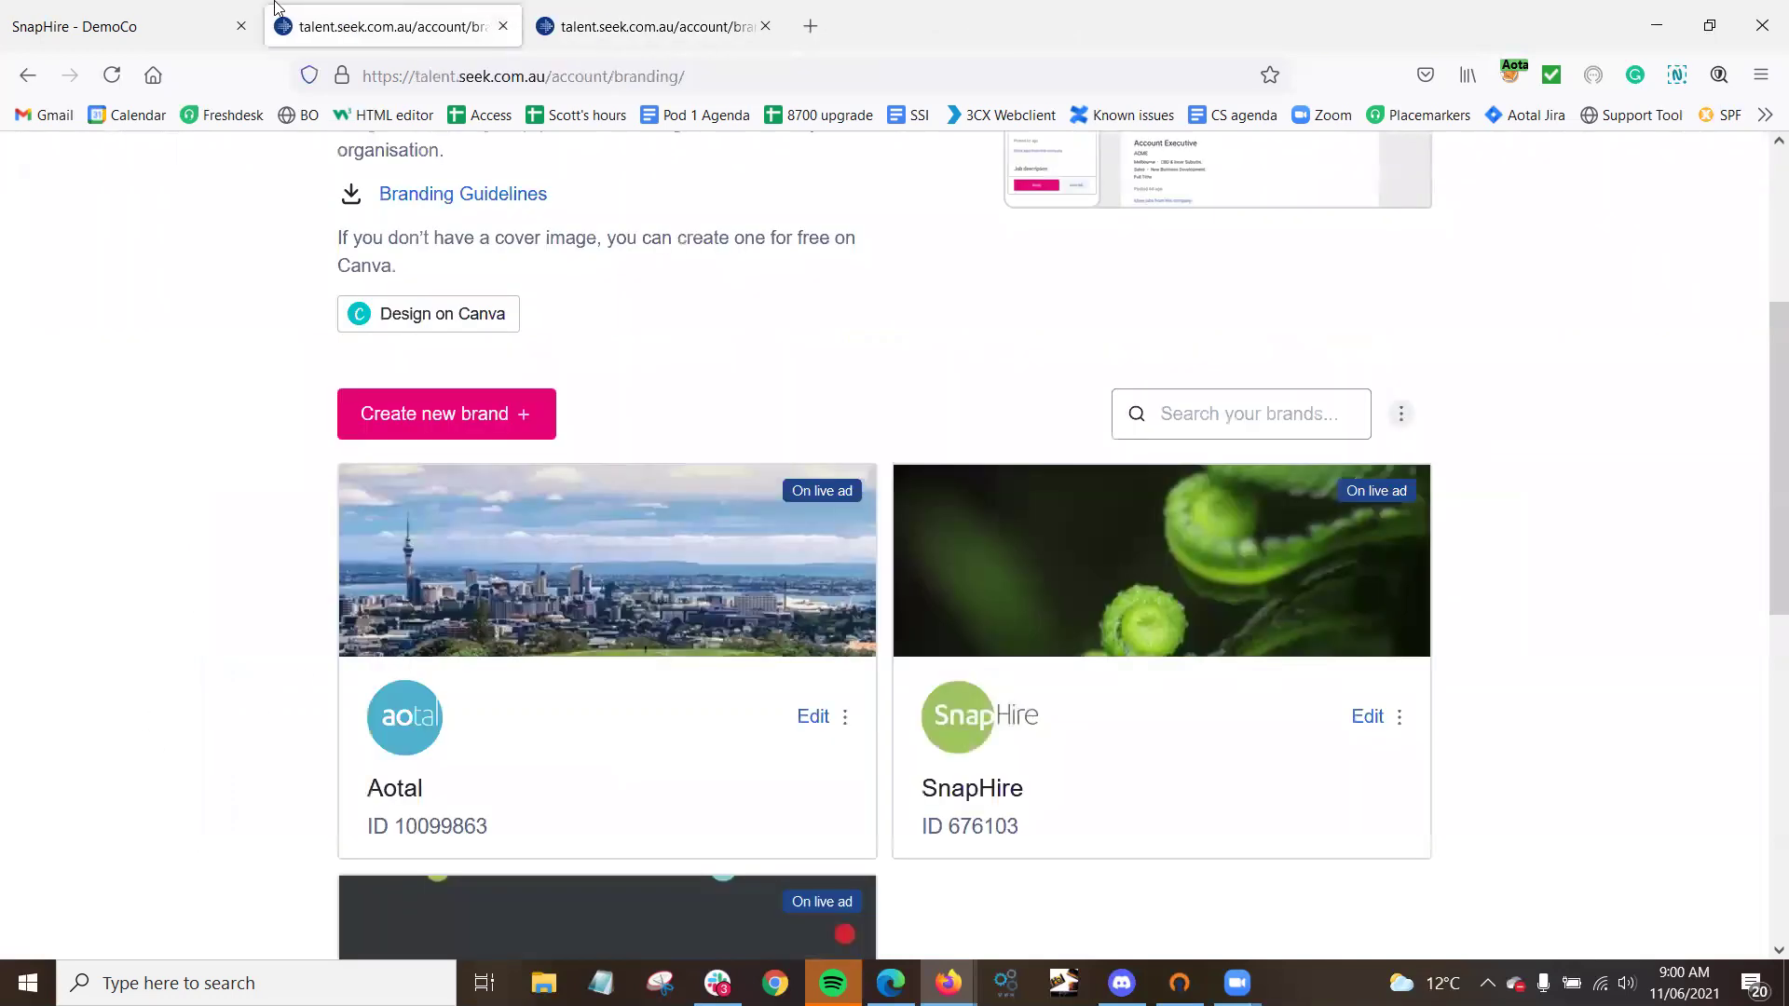
click(52, 13)
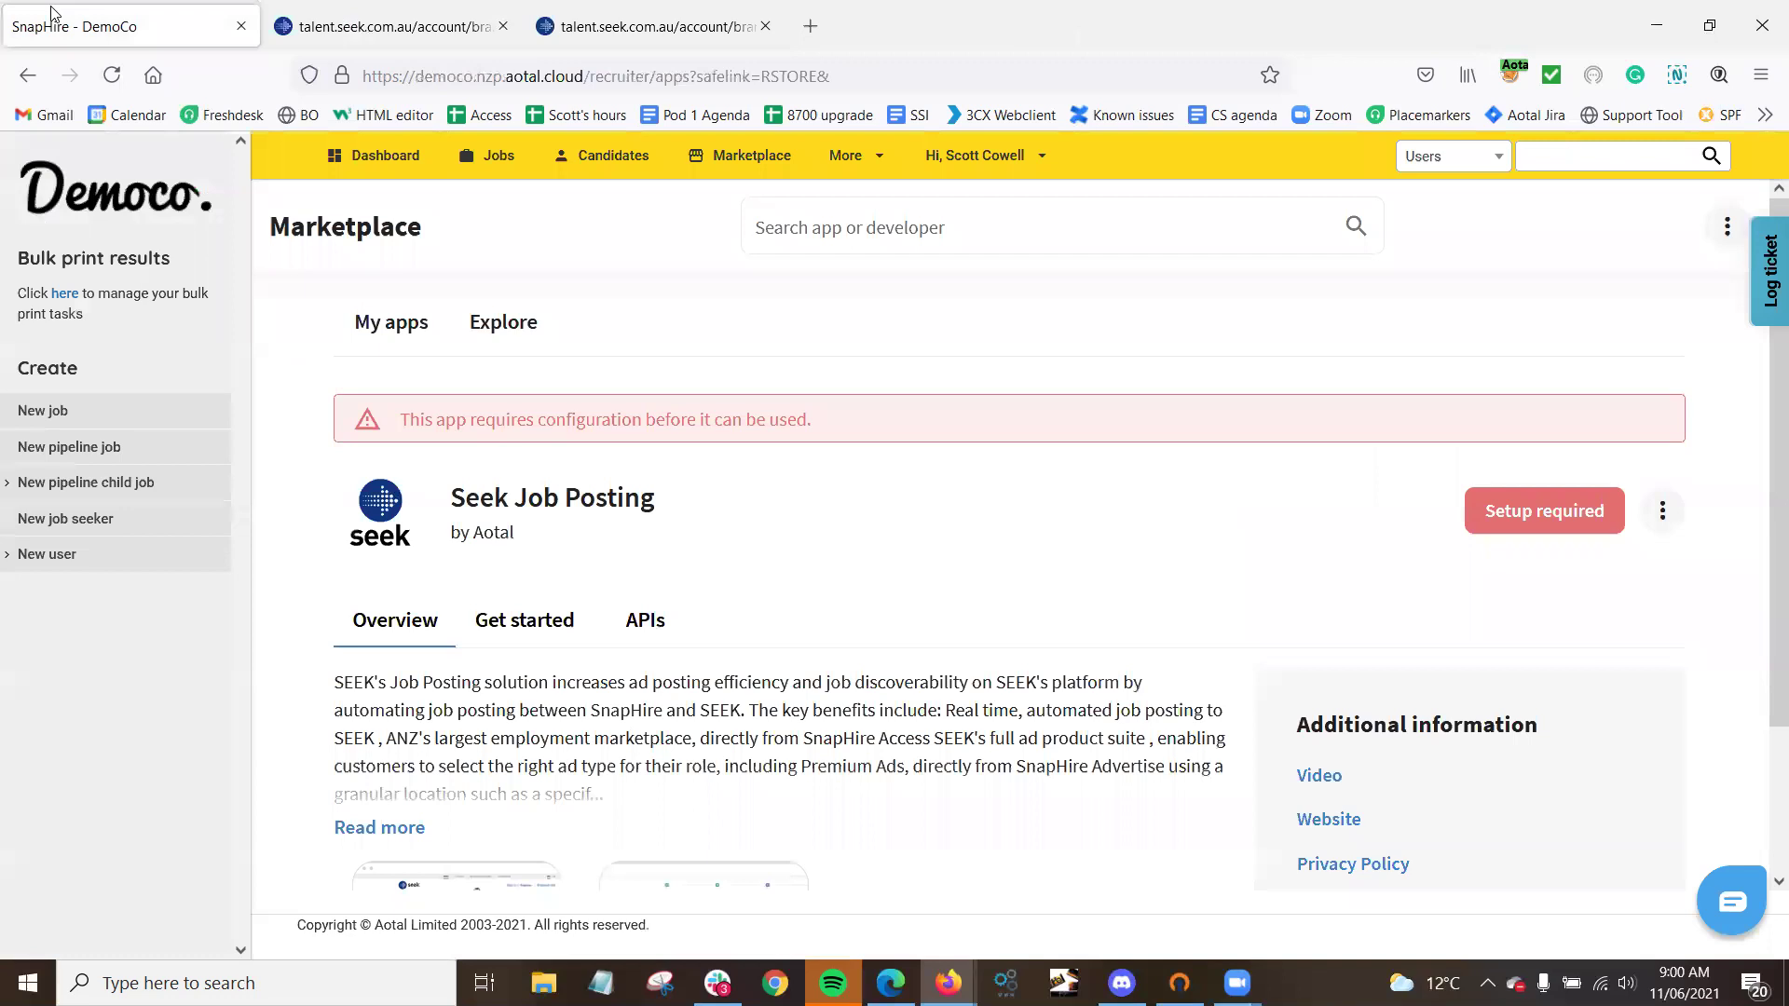
click(393, 326)
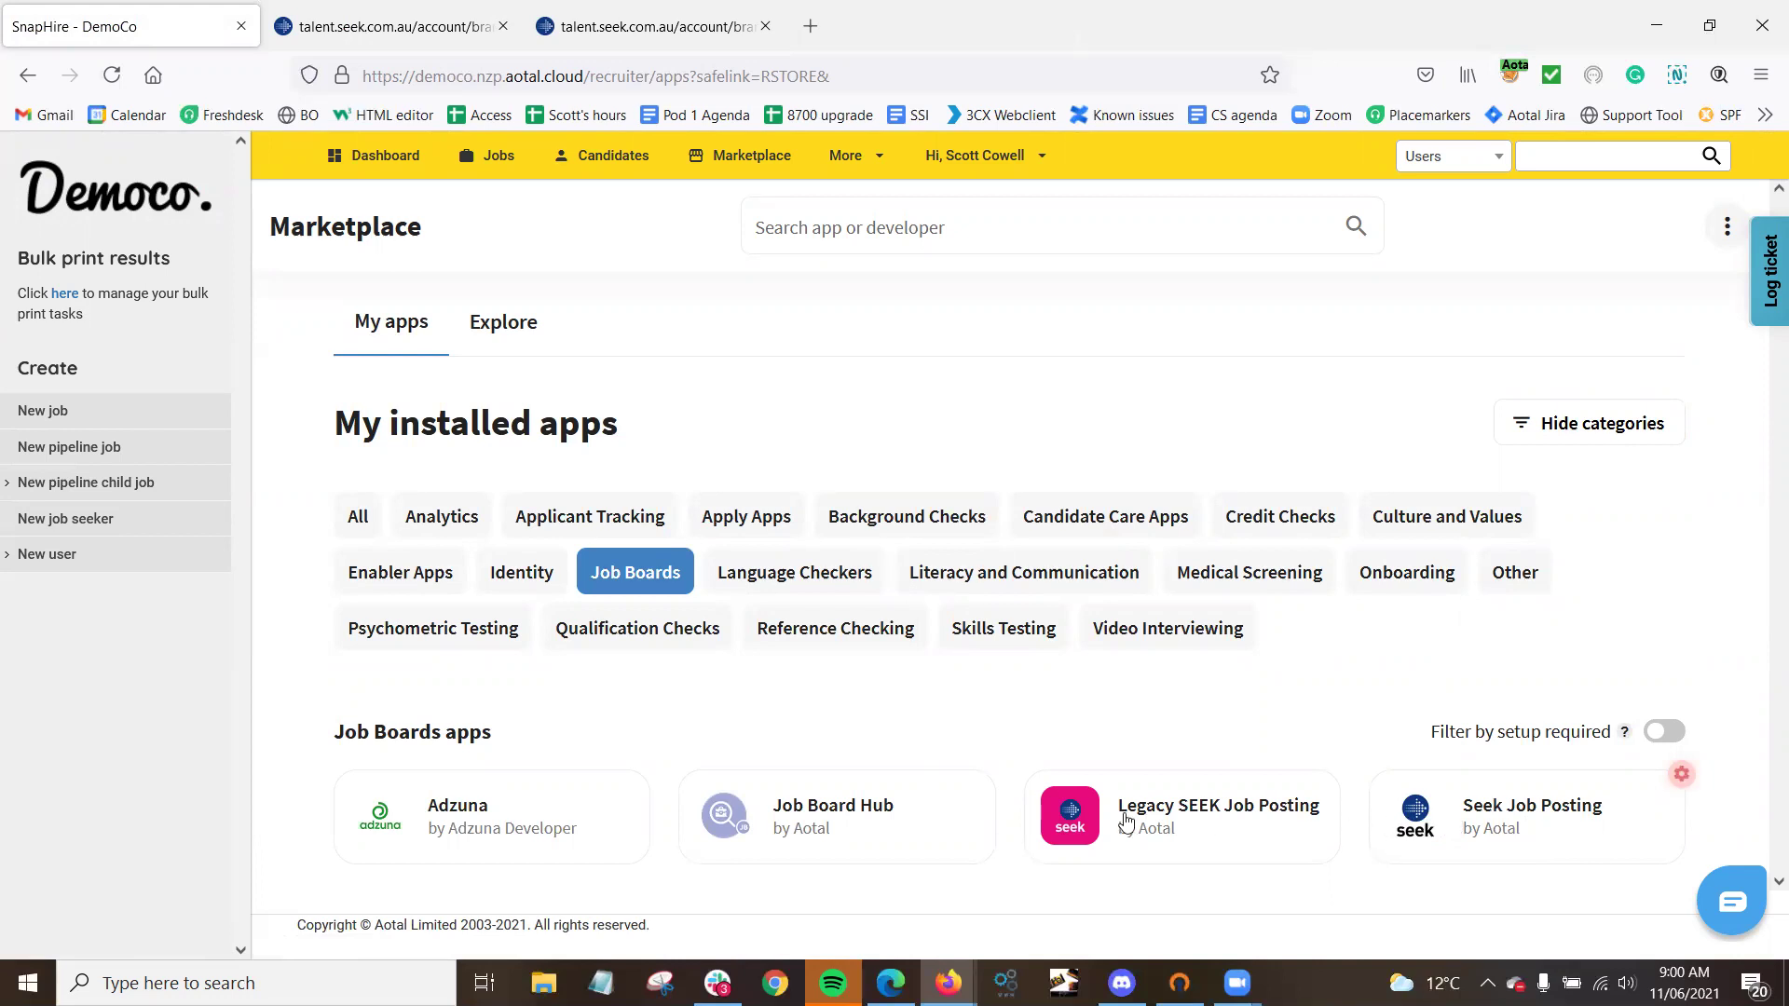
click(743, 818)
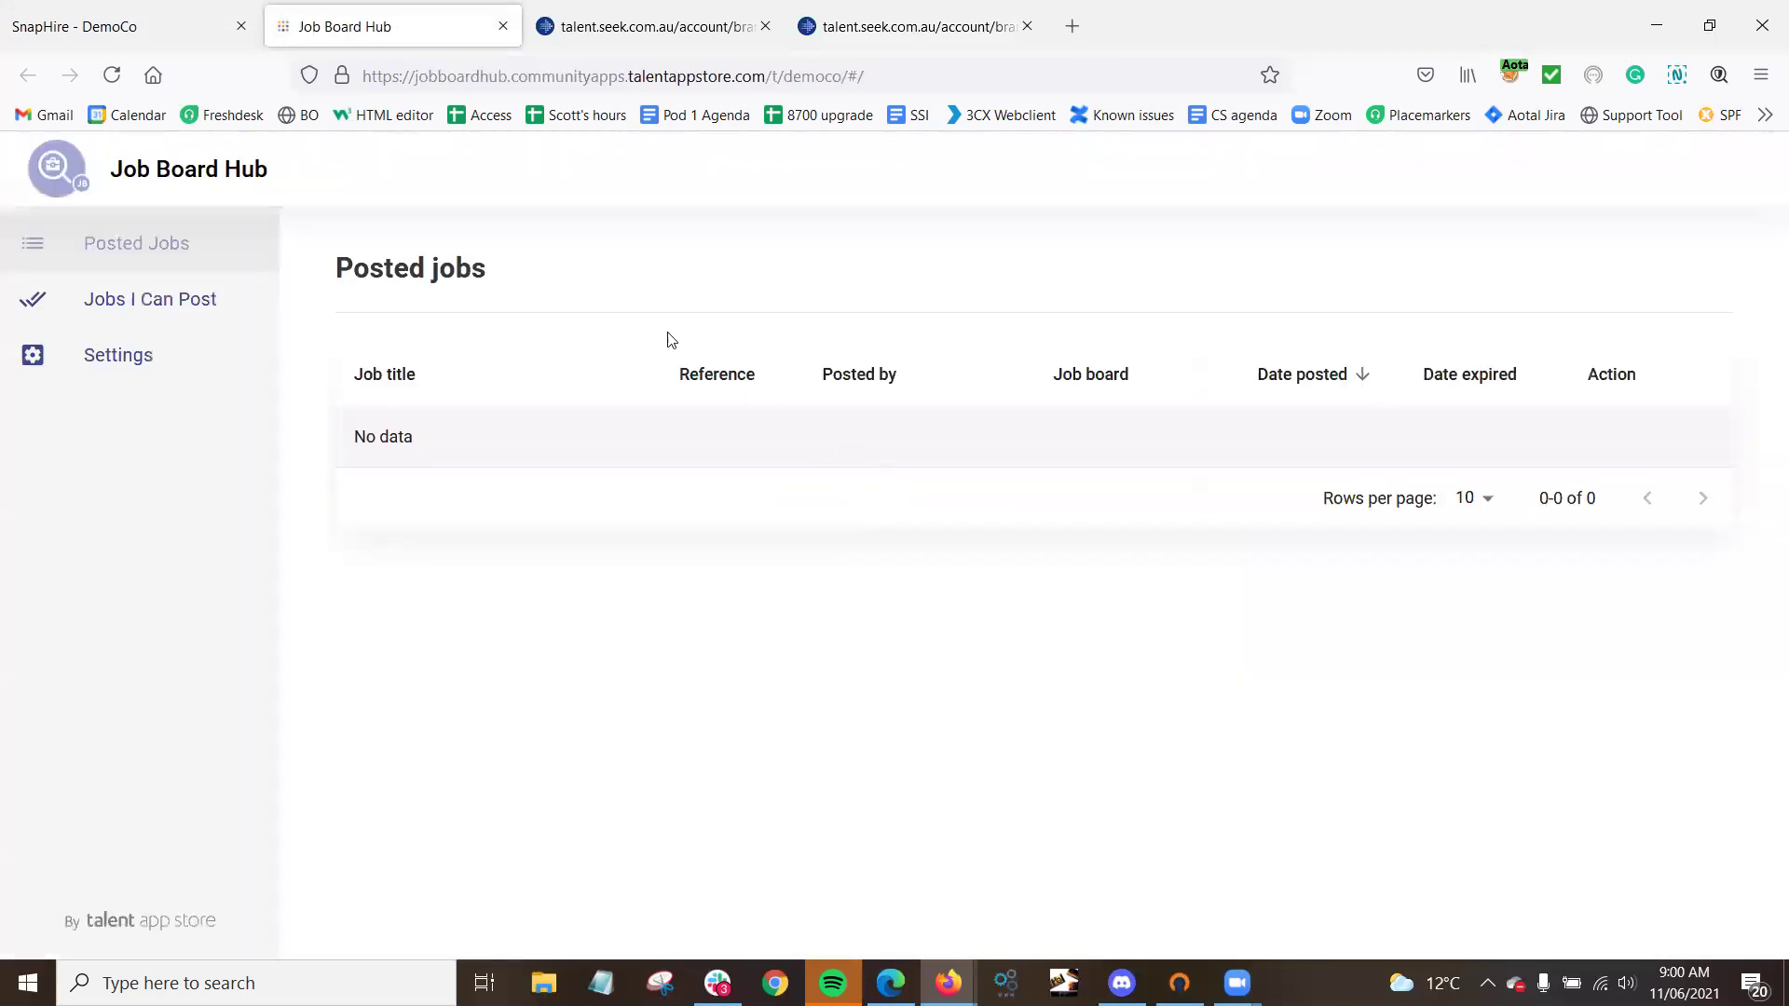
View Job Board Hub Settings showing SEEK allowed for Admin and Recruiter only.
click(82, 366)
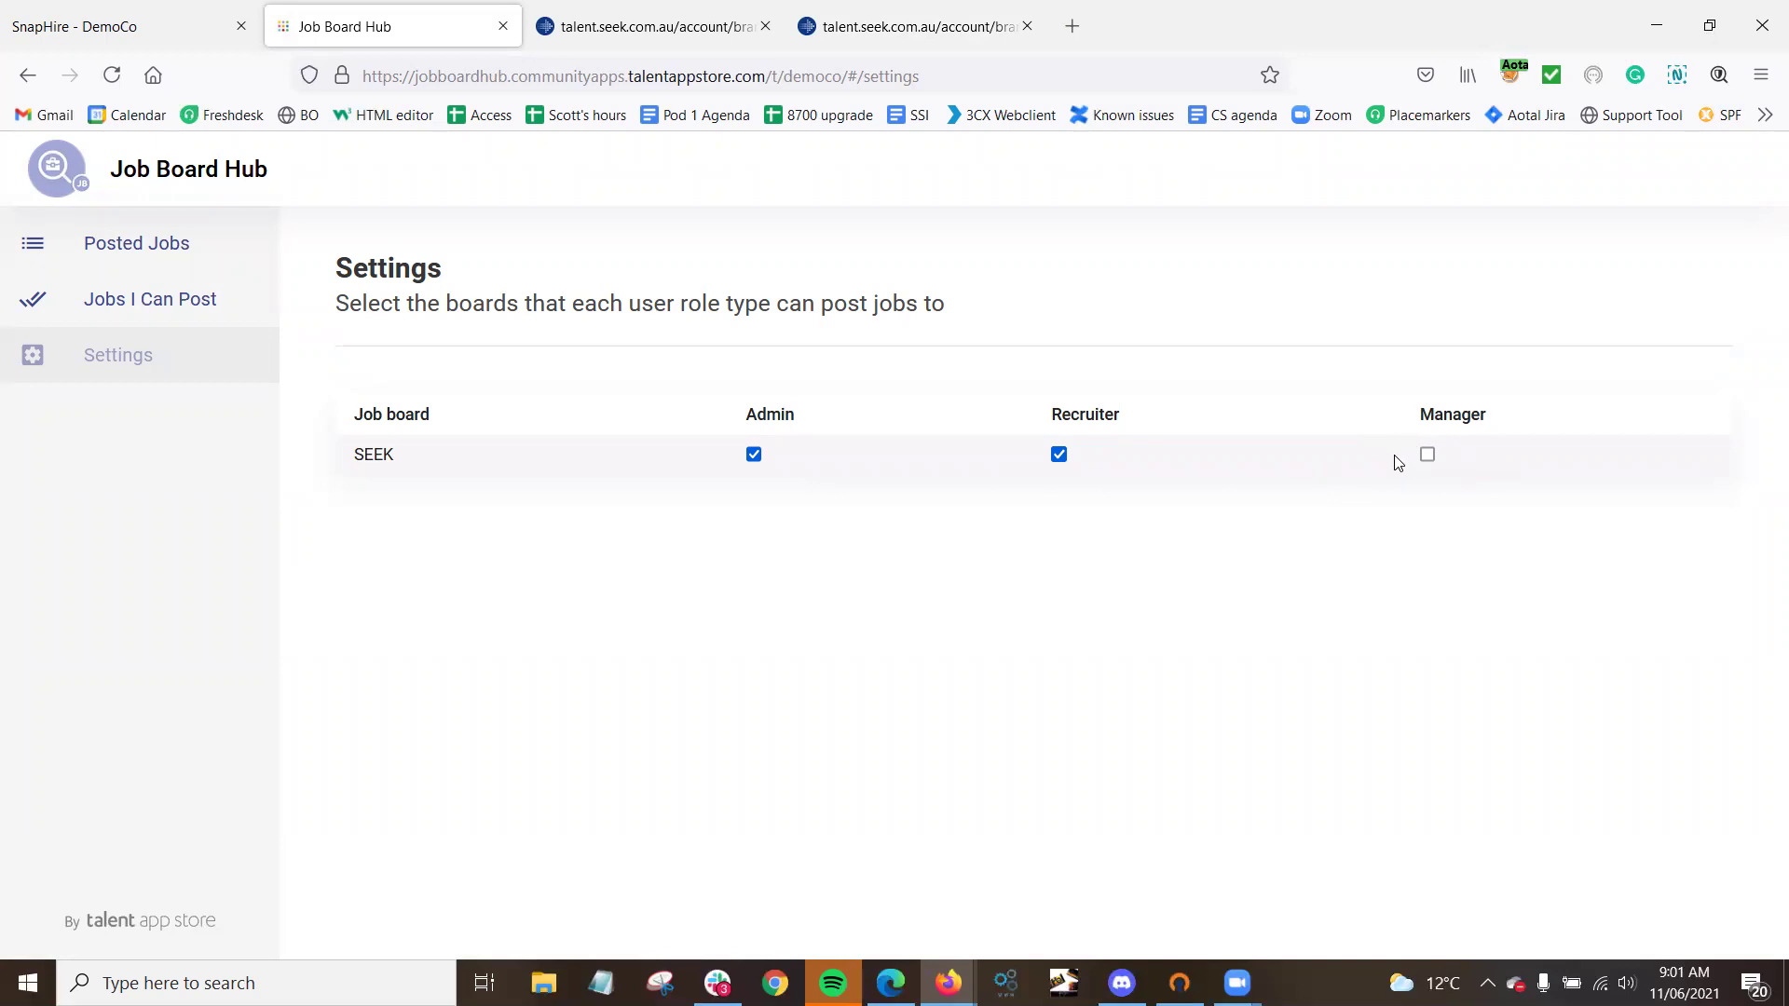
Close the Job Board Hub tab to return to SnapHire's Demo List of jobs.
click(503, 27)
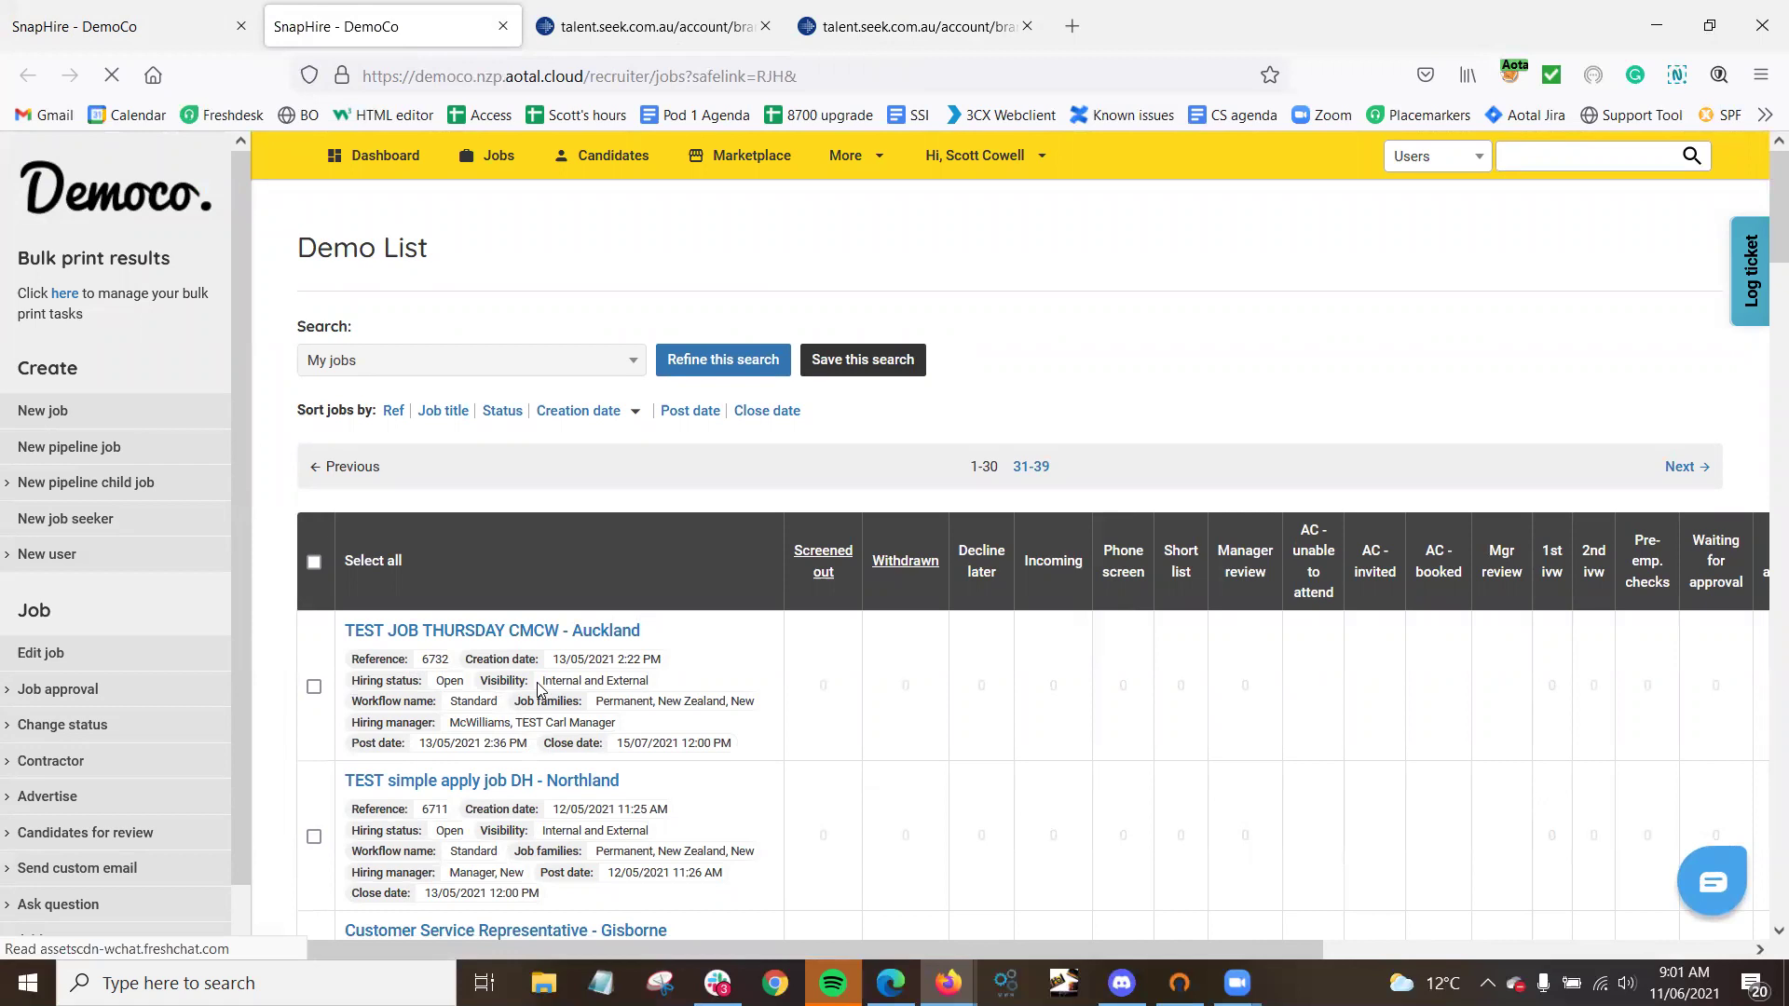
Open the TEST JOB THURSDAY CMCW - Auckland job in SnapHire.
drag(542, 680, 669, 694)
click(668, 694)
click(531, 639)
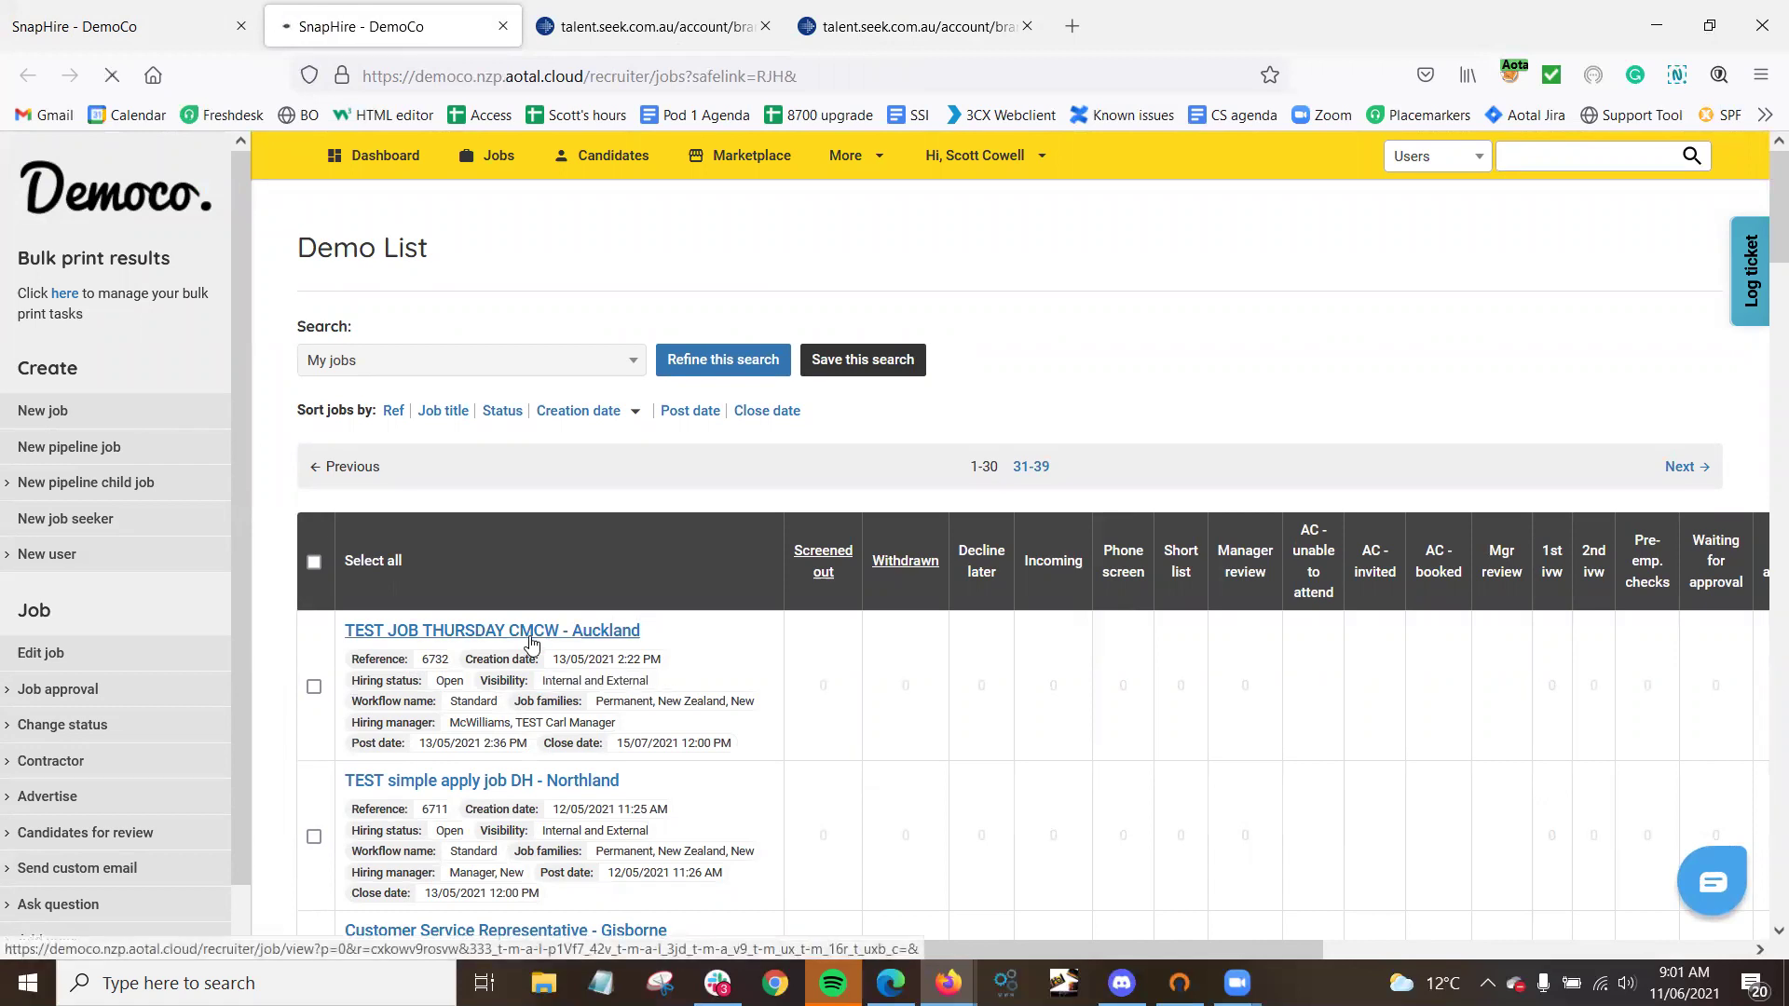
Select the SEEK card in Job Board Hub and post the job to the board.
scroll(1109, 566, down, 1)
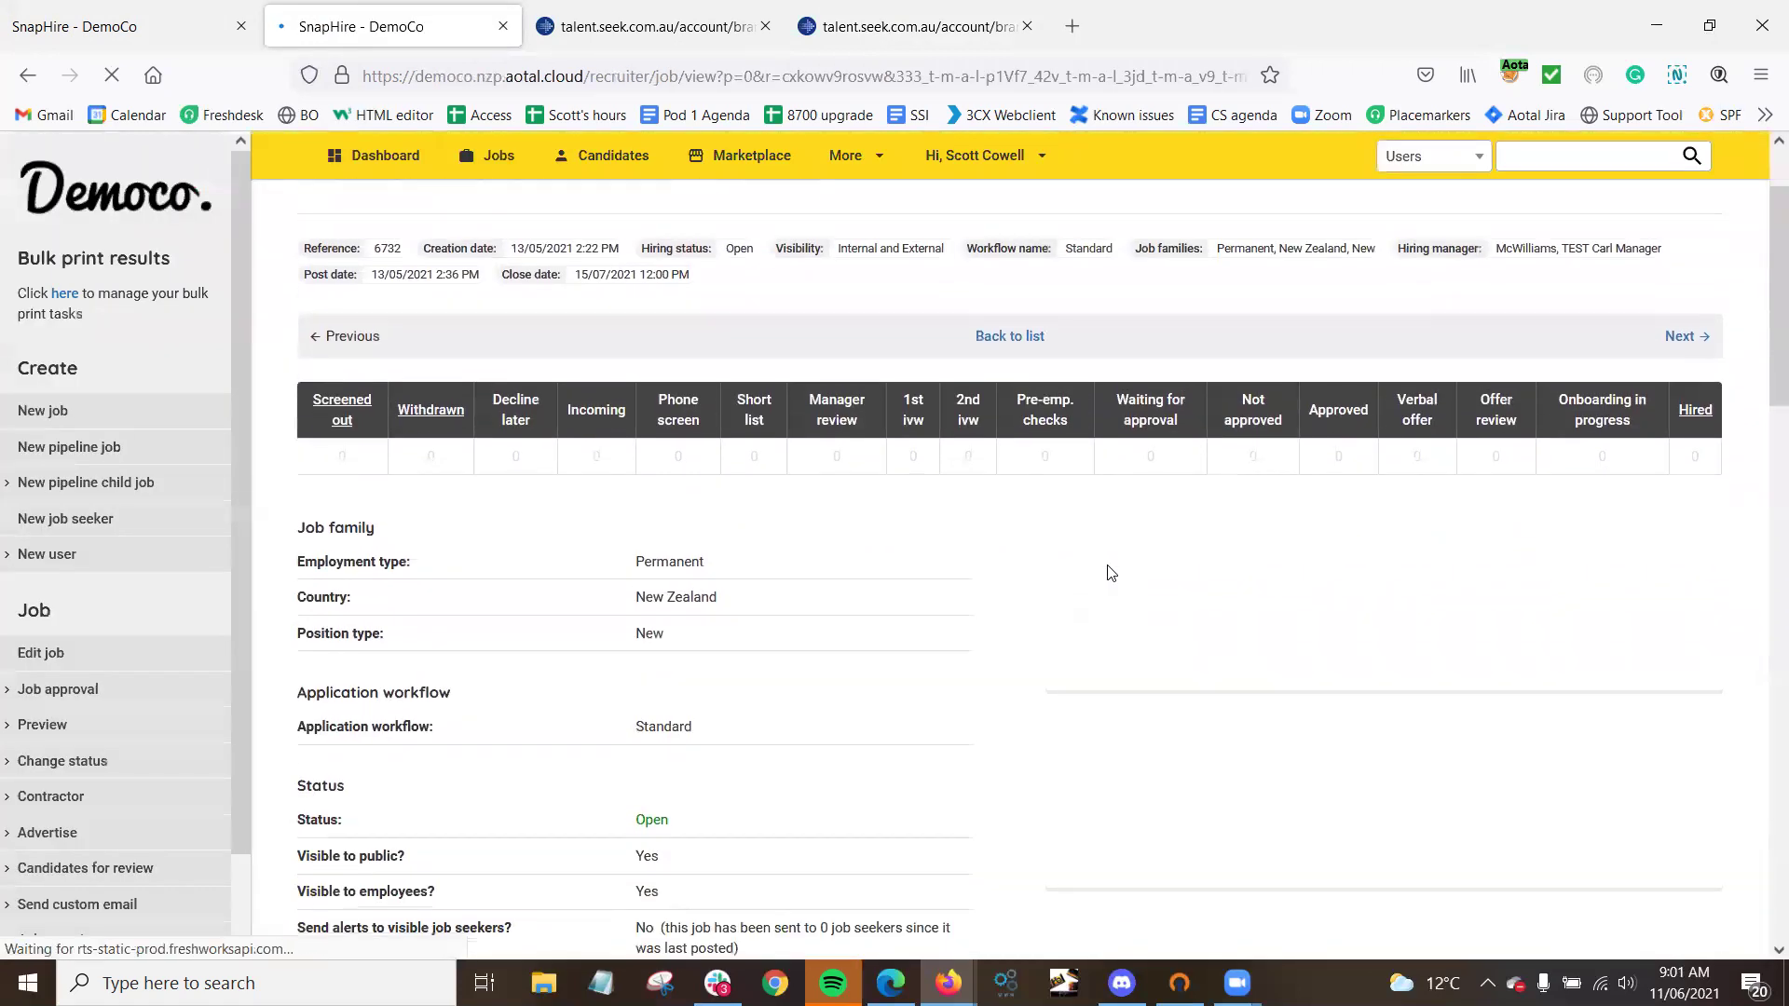
scroll(978, 503, down, 7)
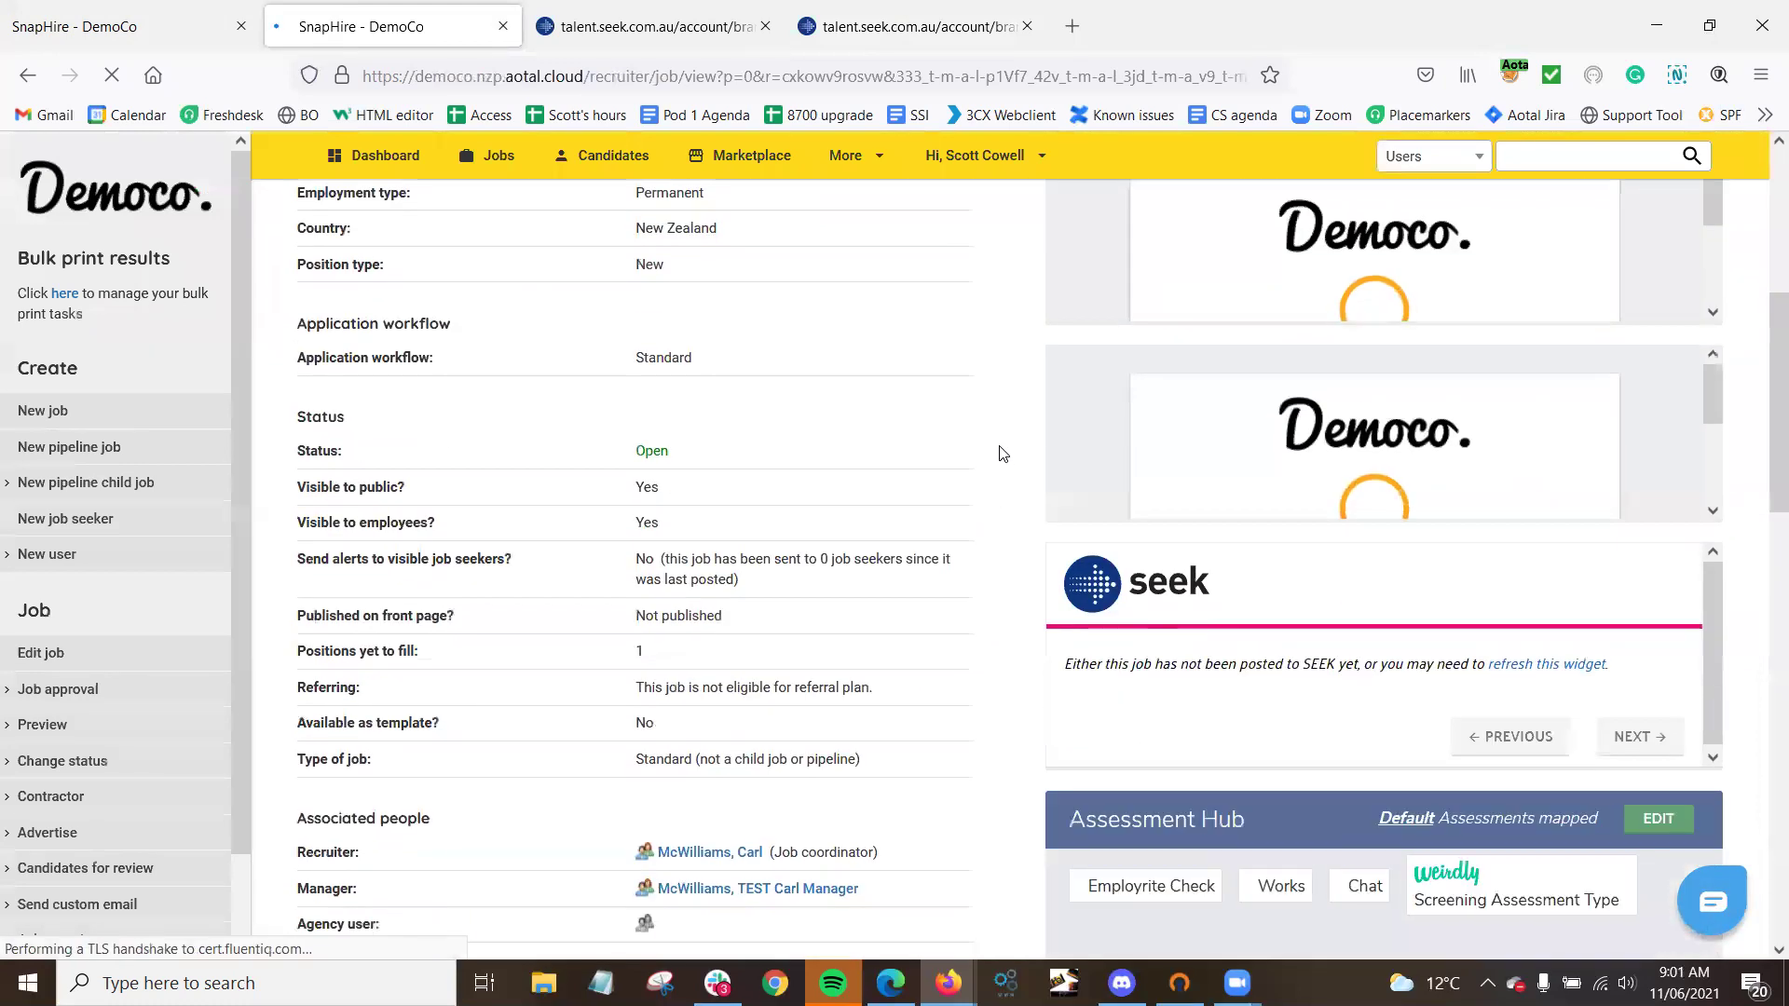
scroll(999, 455, down, 3)
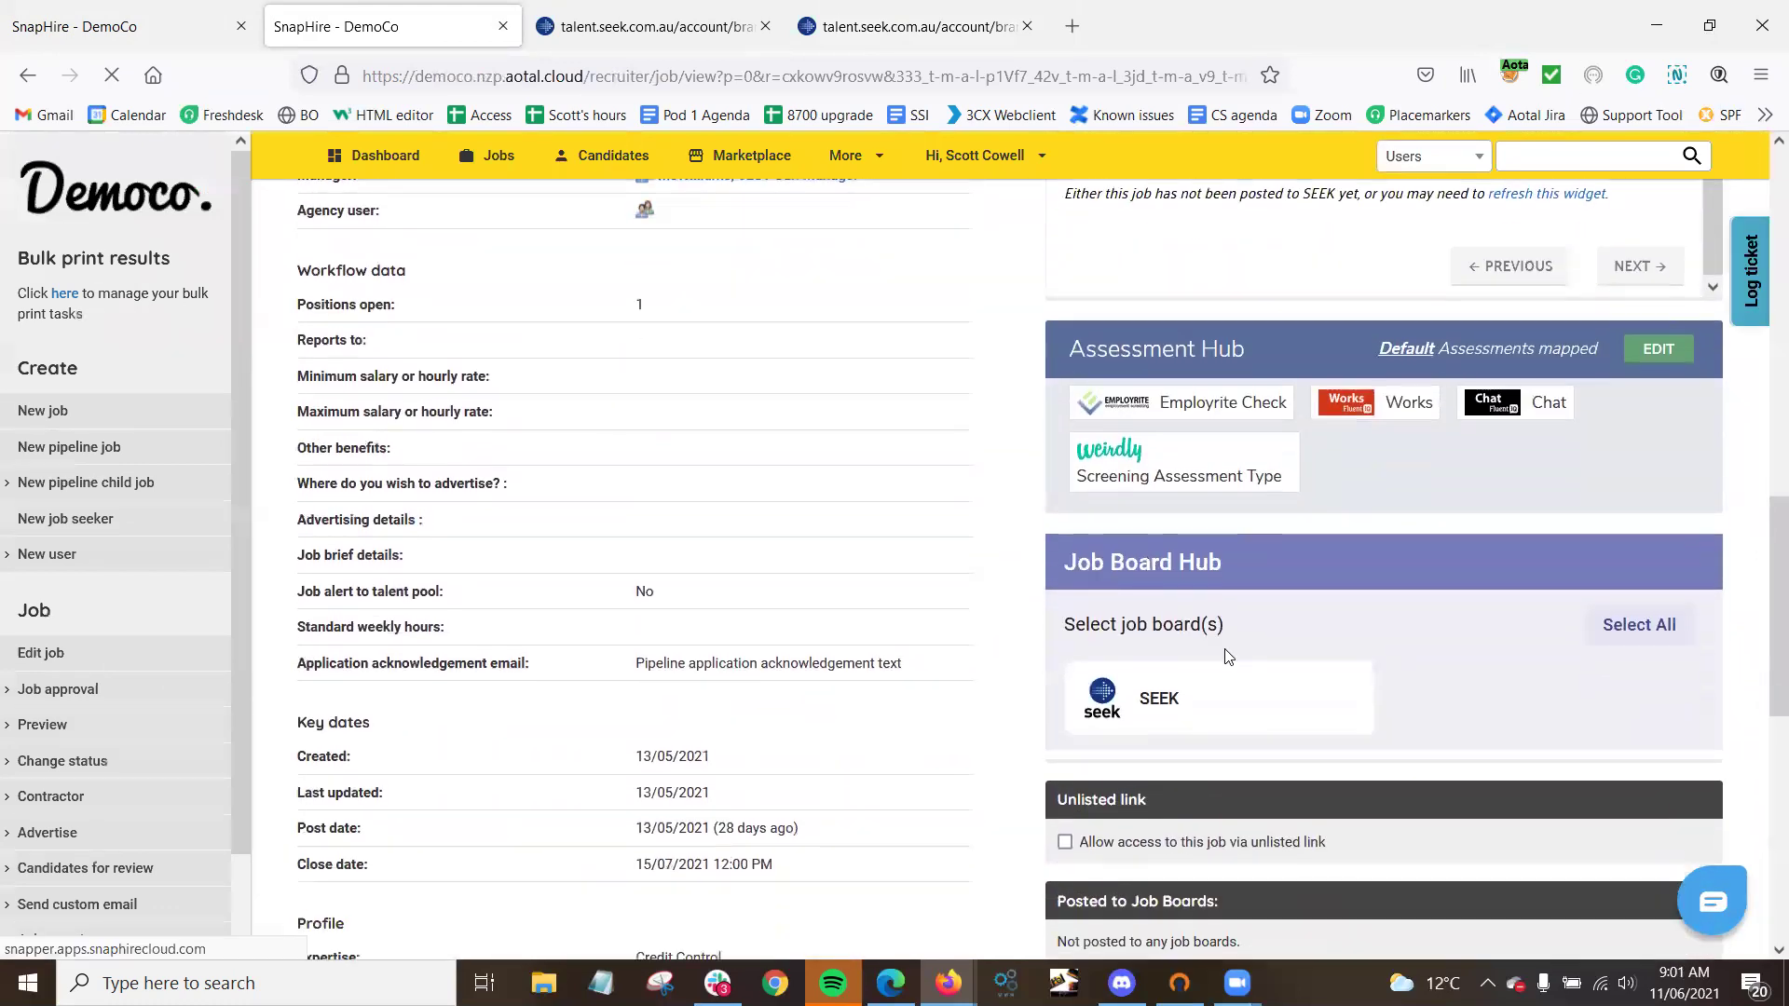
scroll(1304, 596, down, 1)
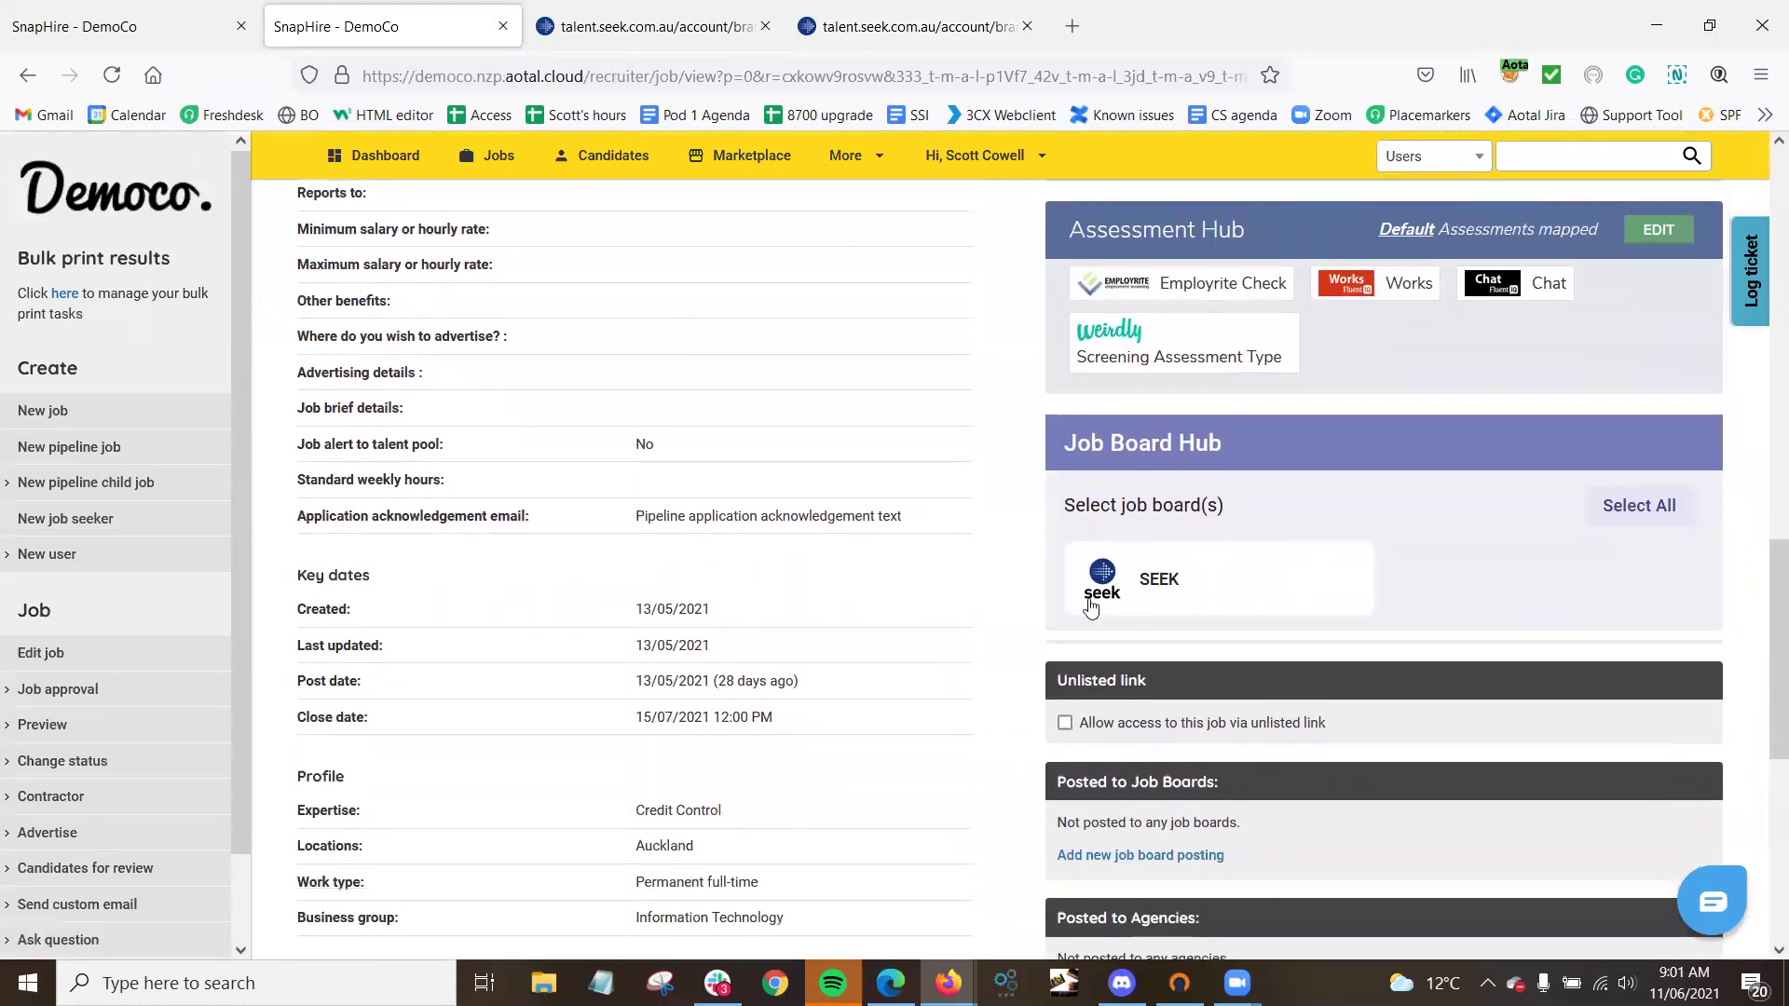
click(1146, 596)
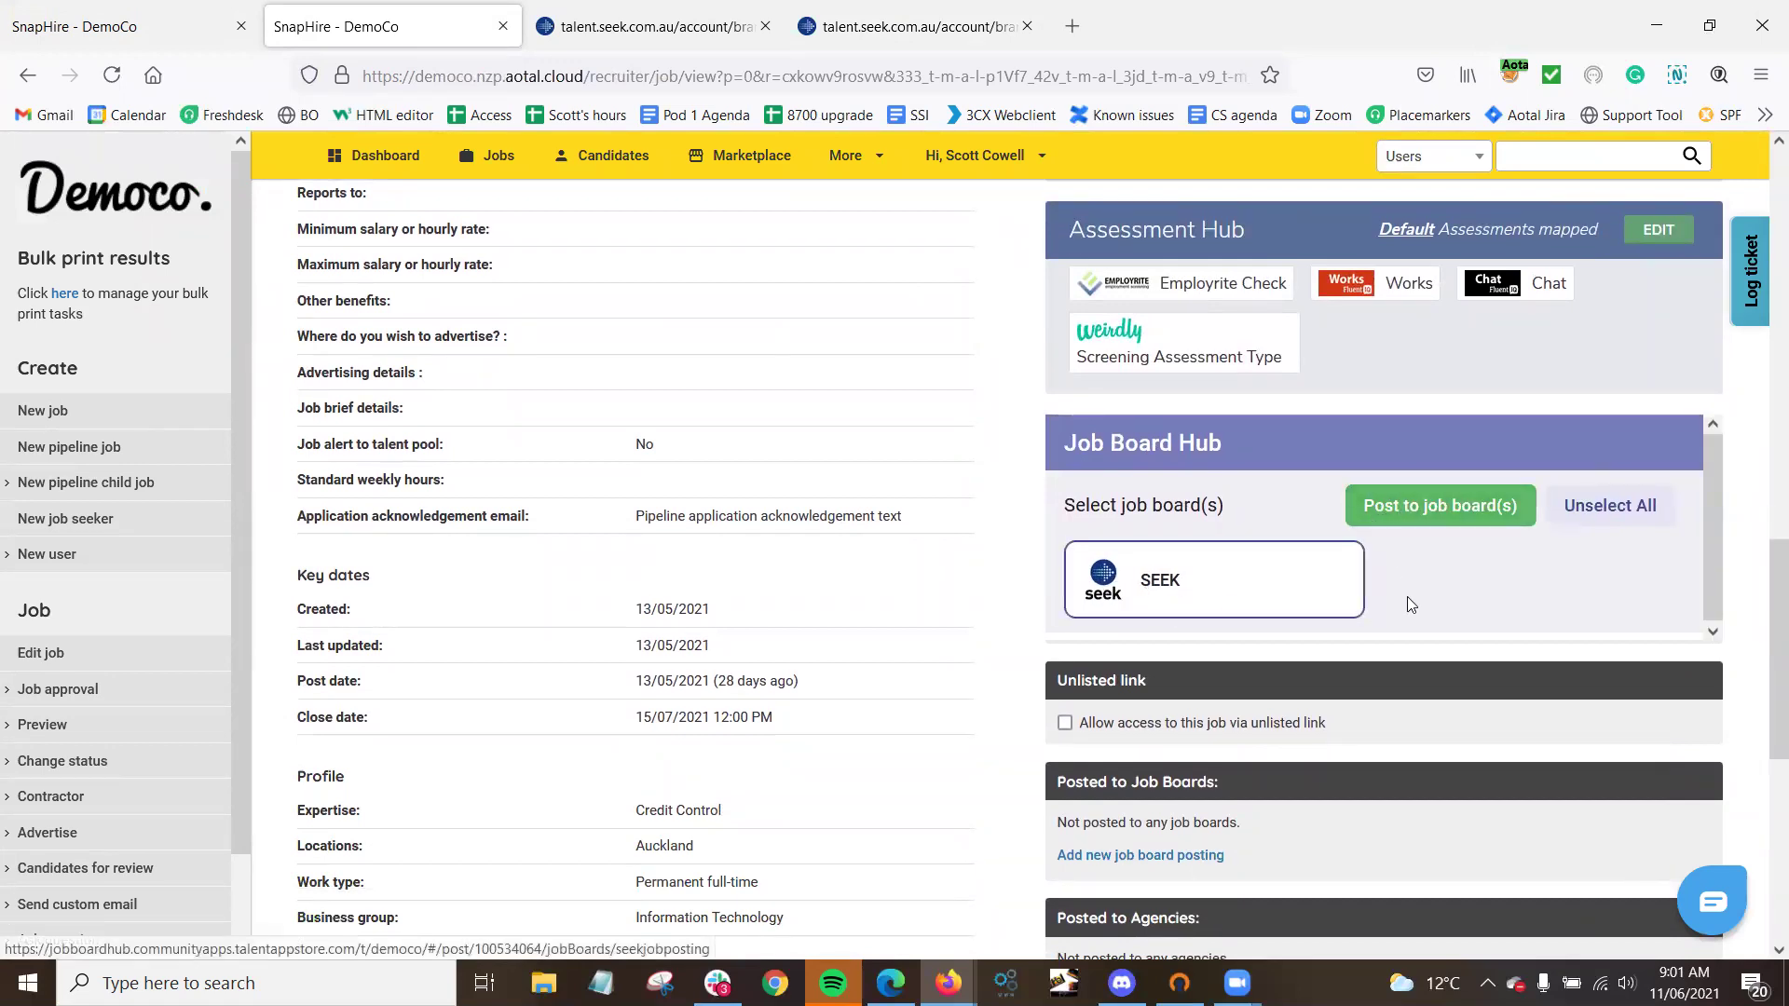
triple_click(1082, 506)
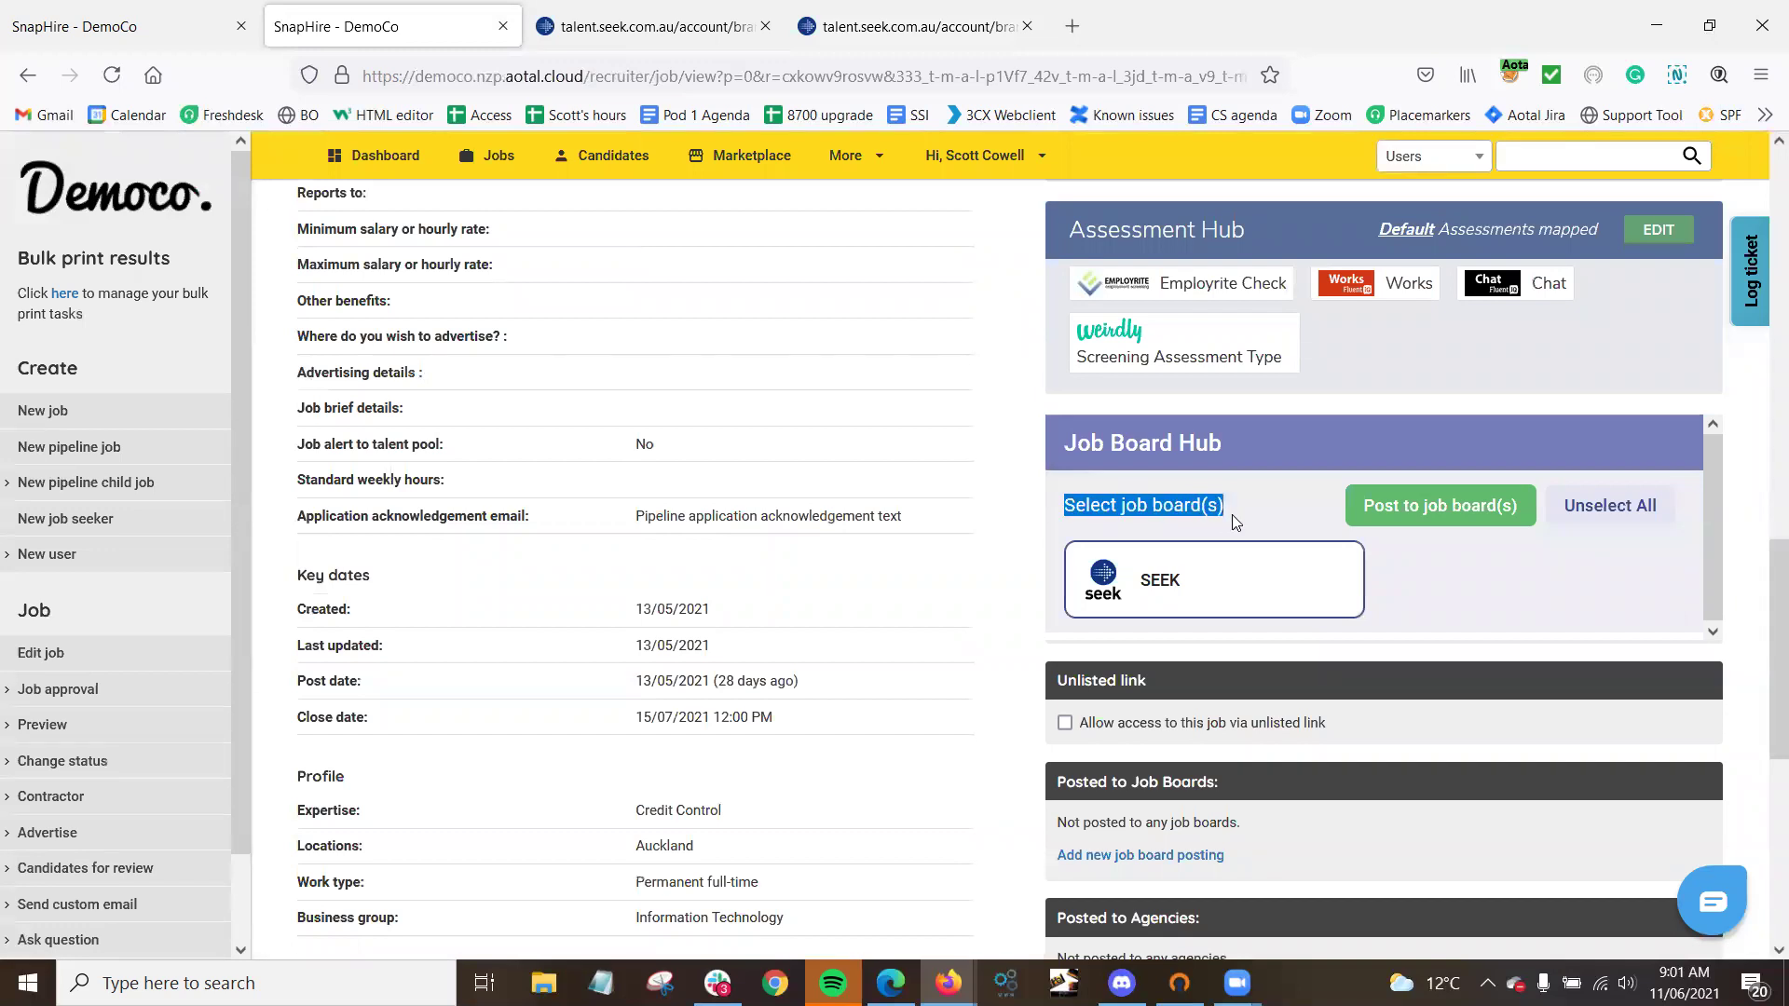
click(1185, 538)
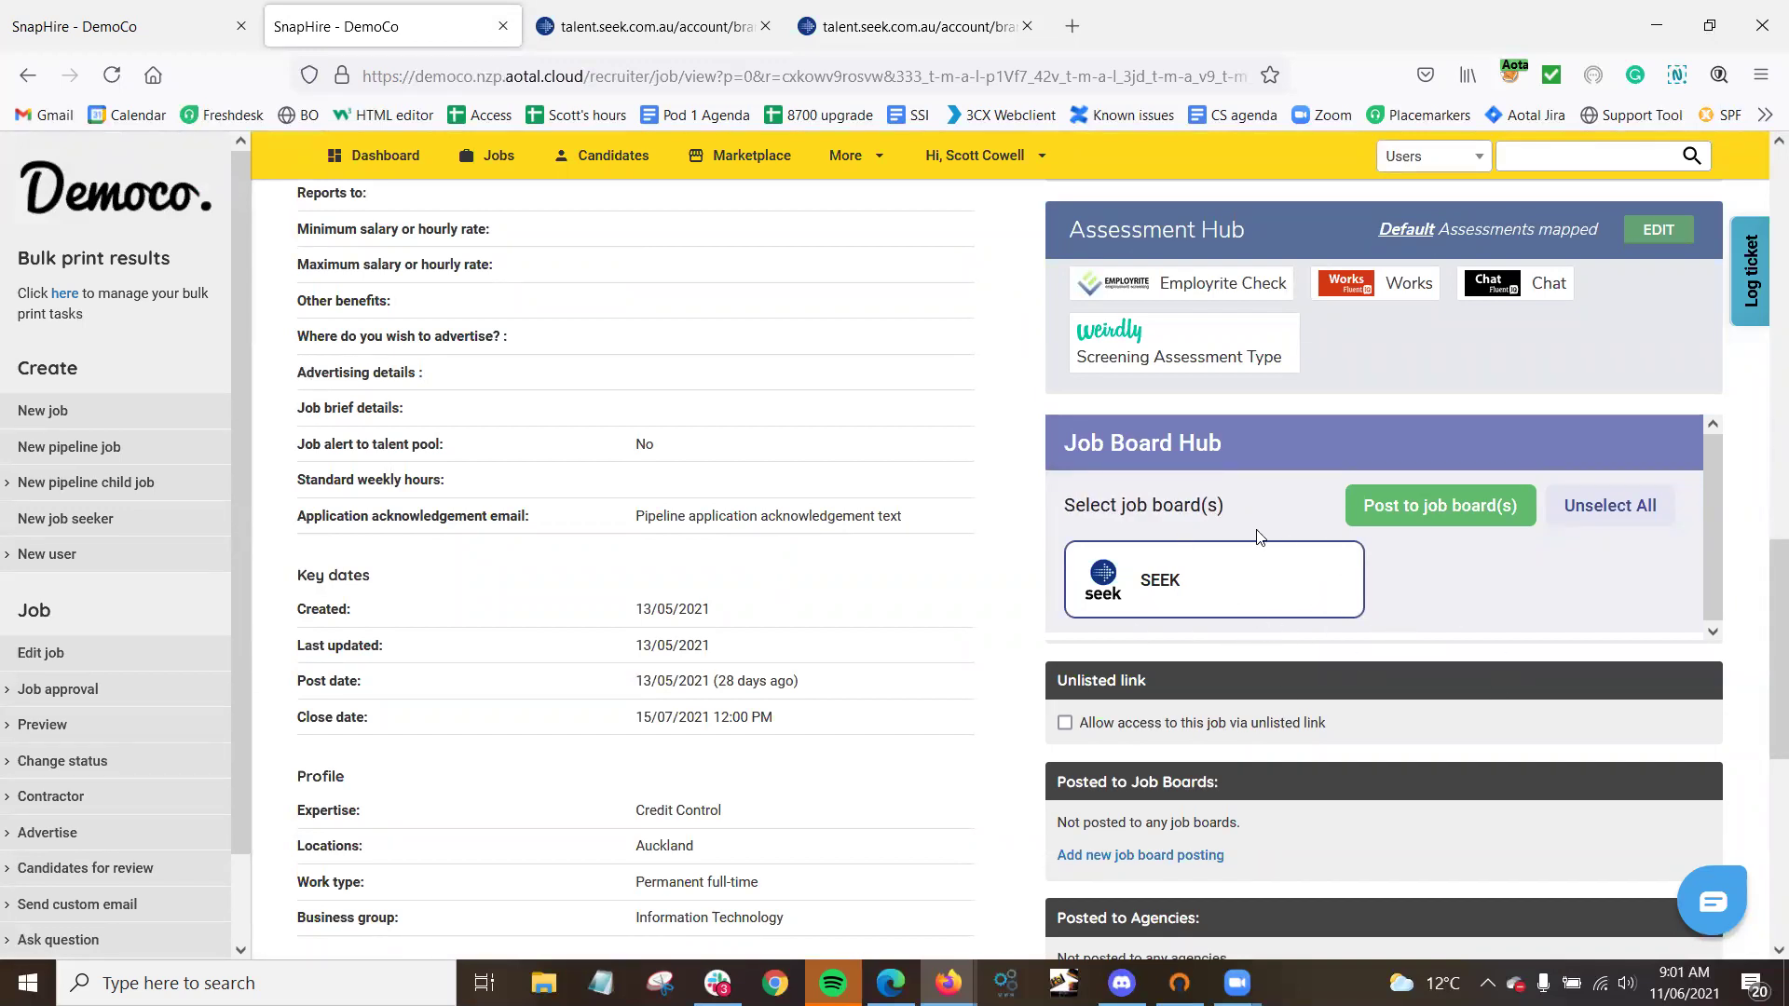
click(1372, 505)
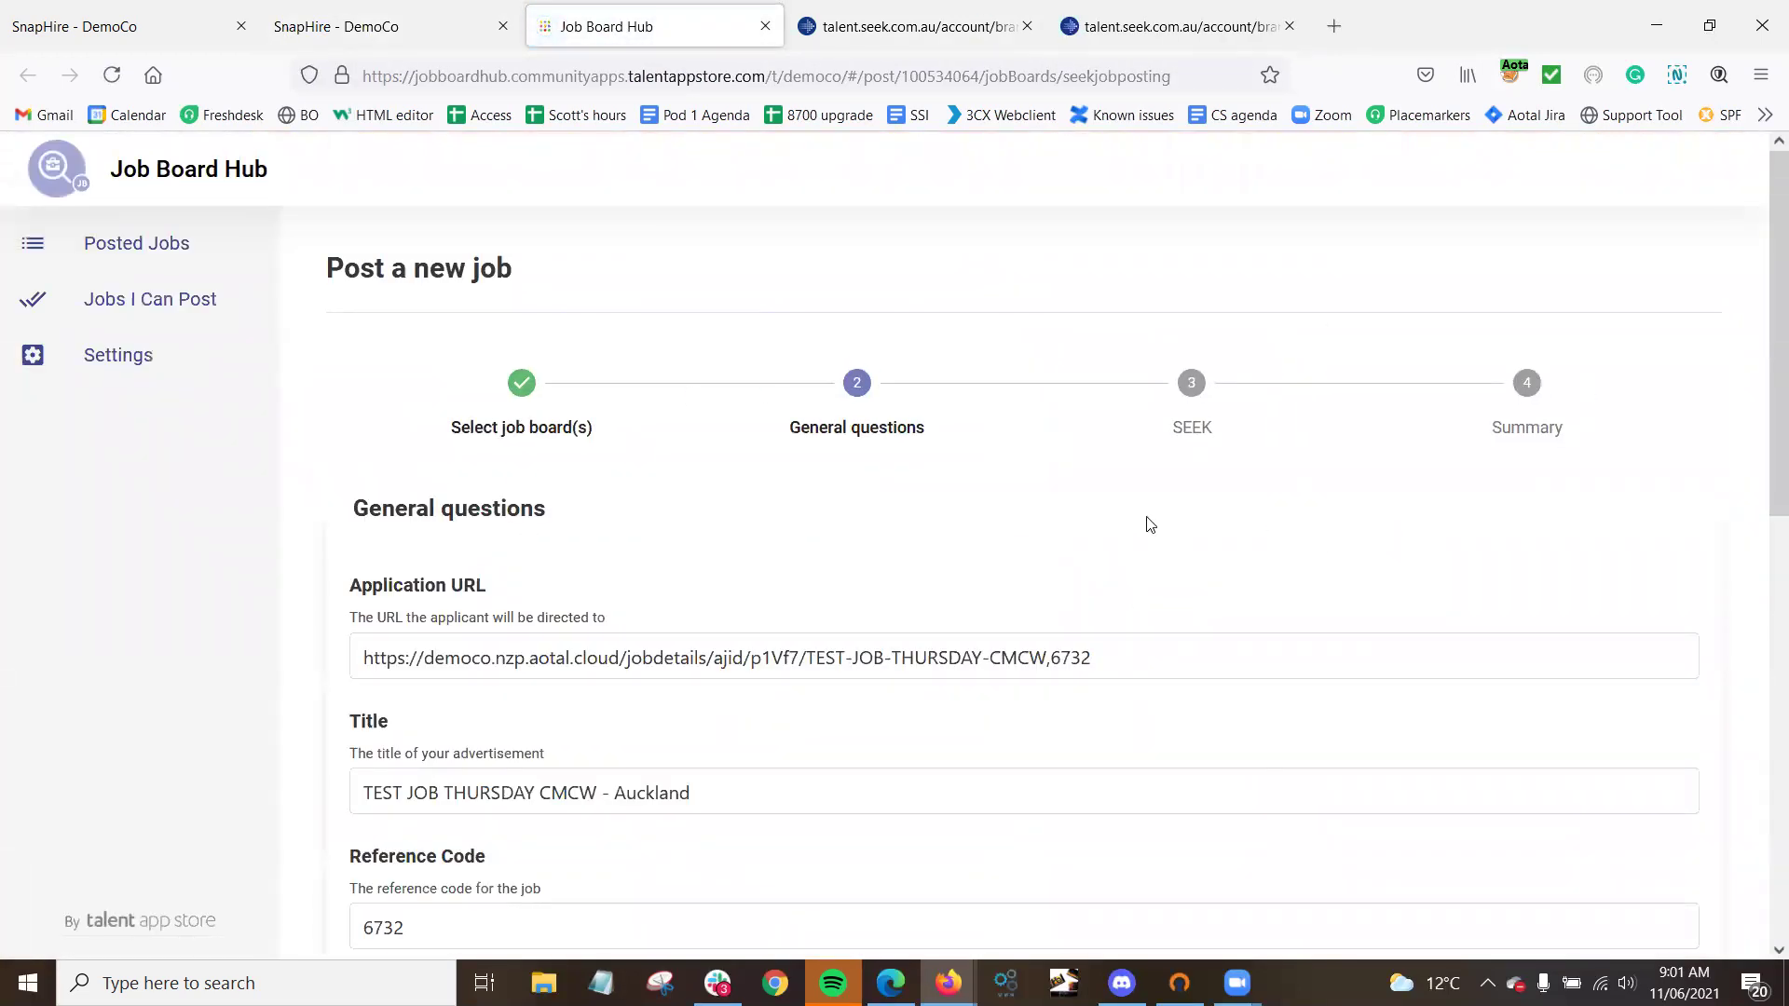
Advance the posting wizard from General questions to the SEEK step.
scroll(1147, 521, down, 5)
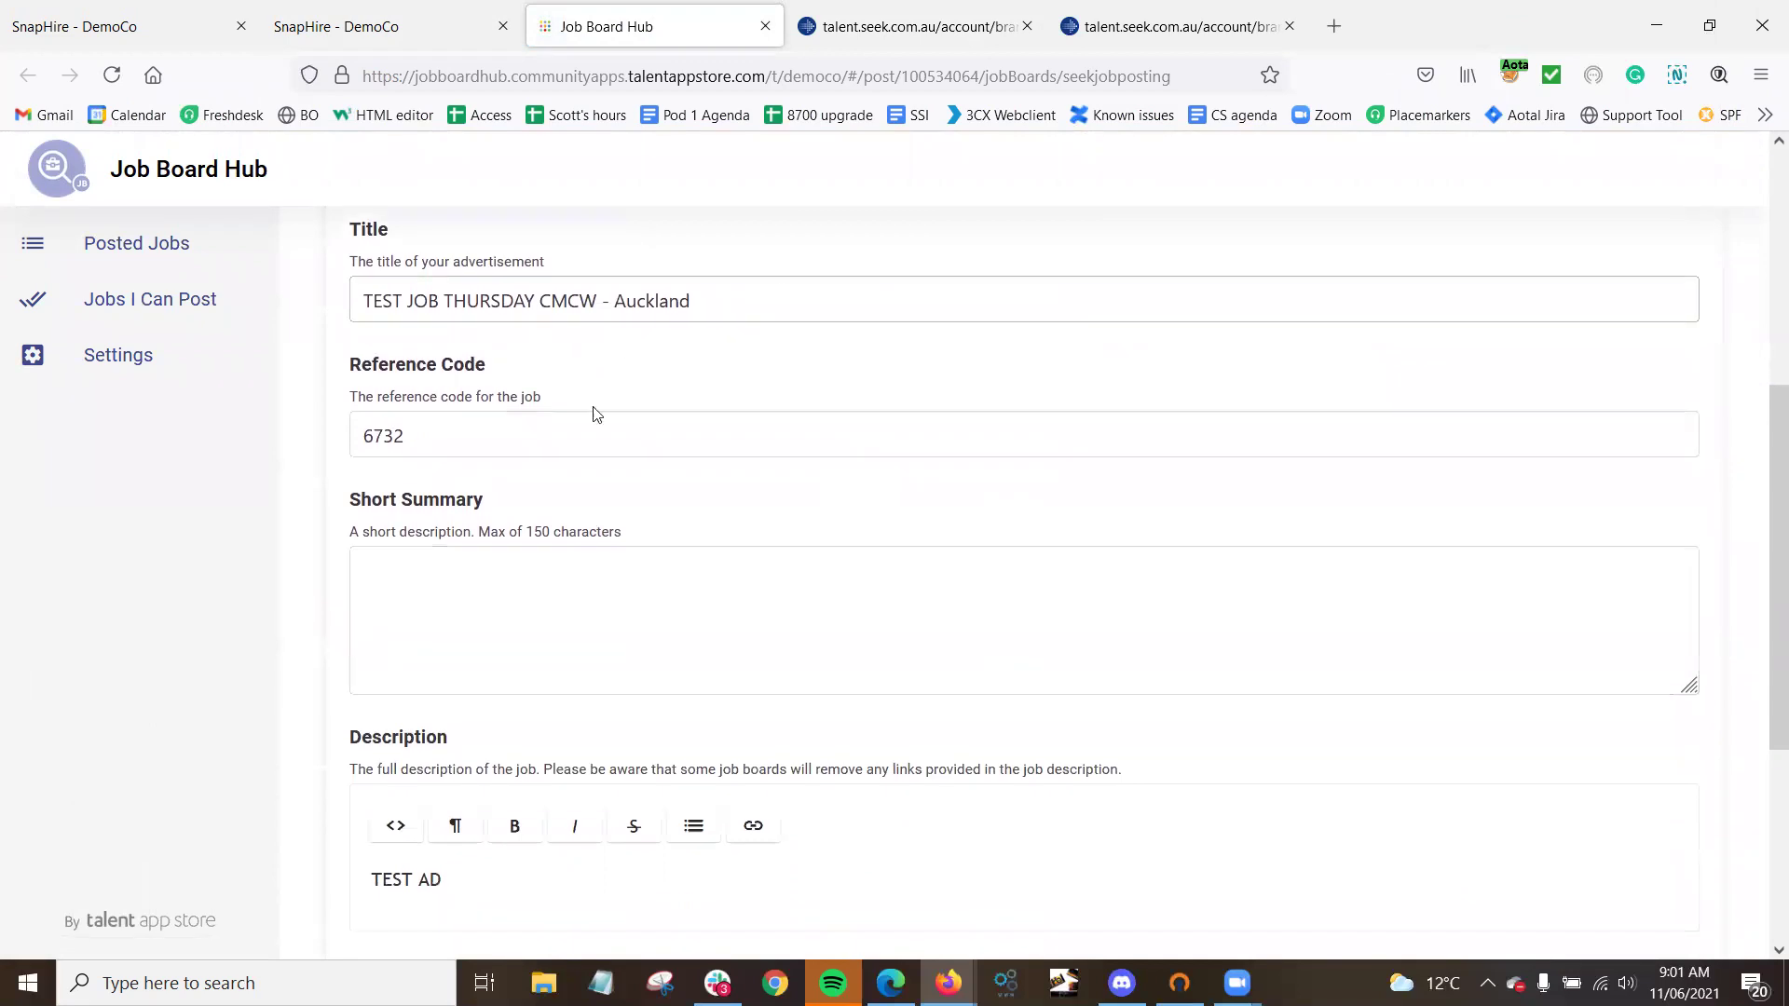
scroll(596, 415, down, 5)
click(368, 876)
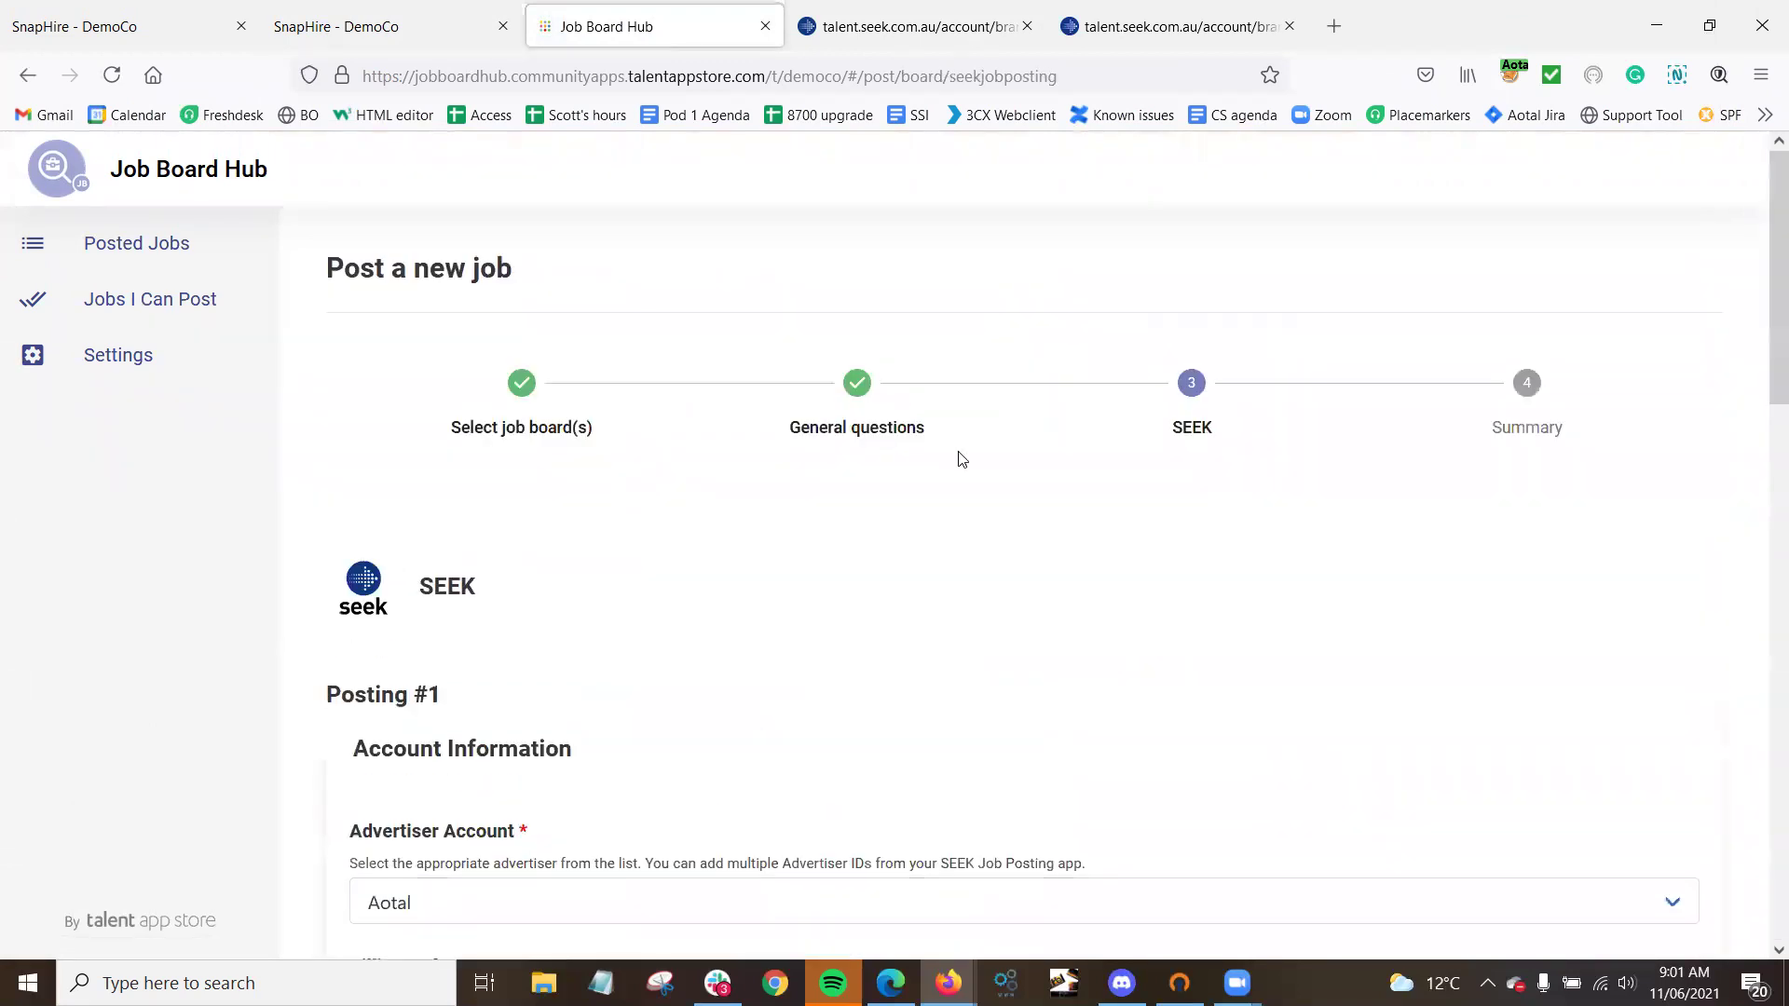
Set the advertiser account to Aotal and move to the Billing Reference field.
scroll(707, 479, down, 3)
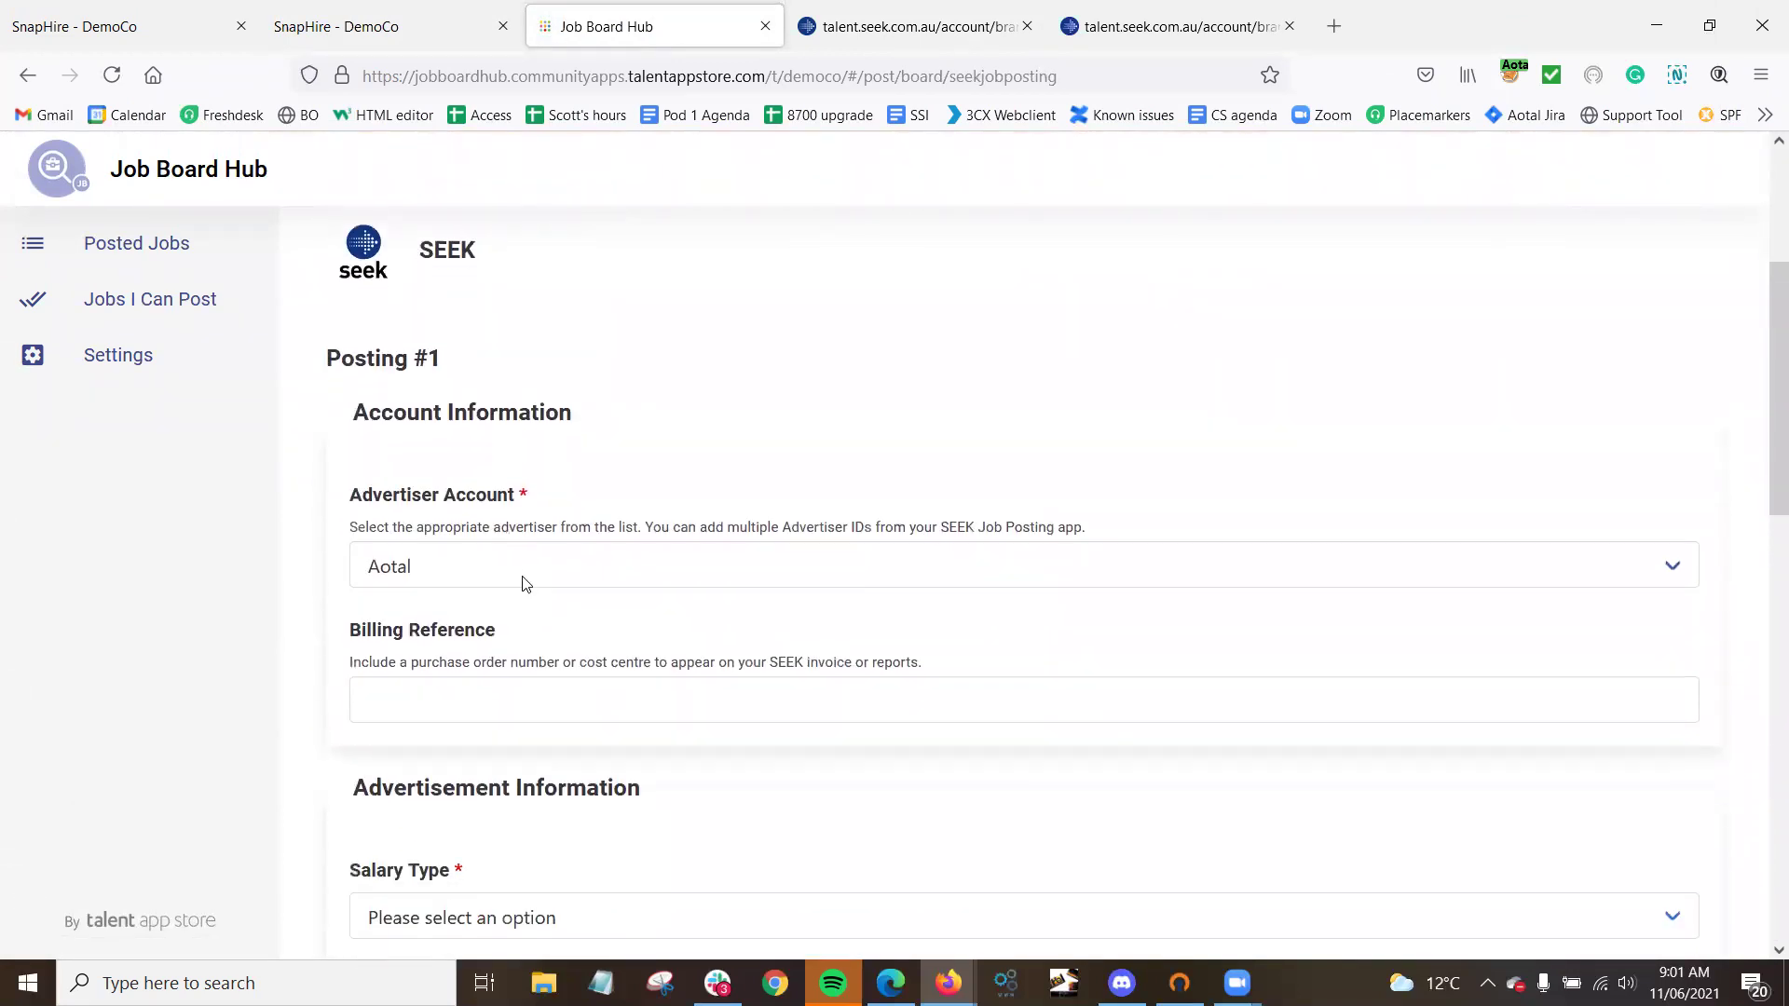
scroll(527, 584, down, 1)
click(483, 536)
click(471, 620)
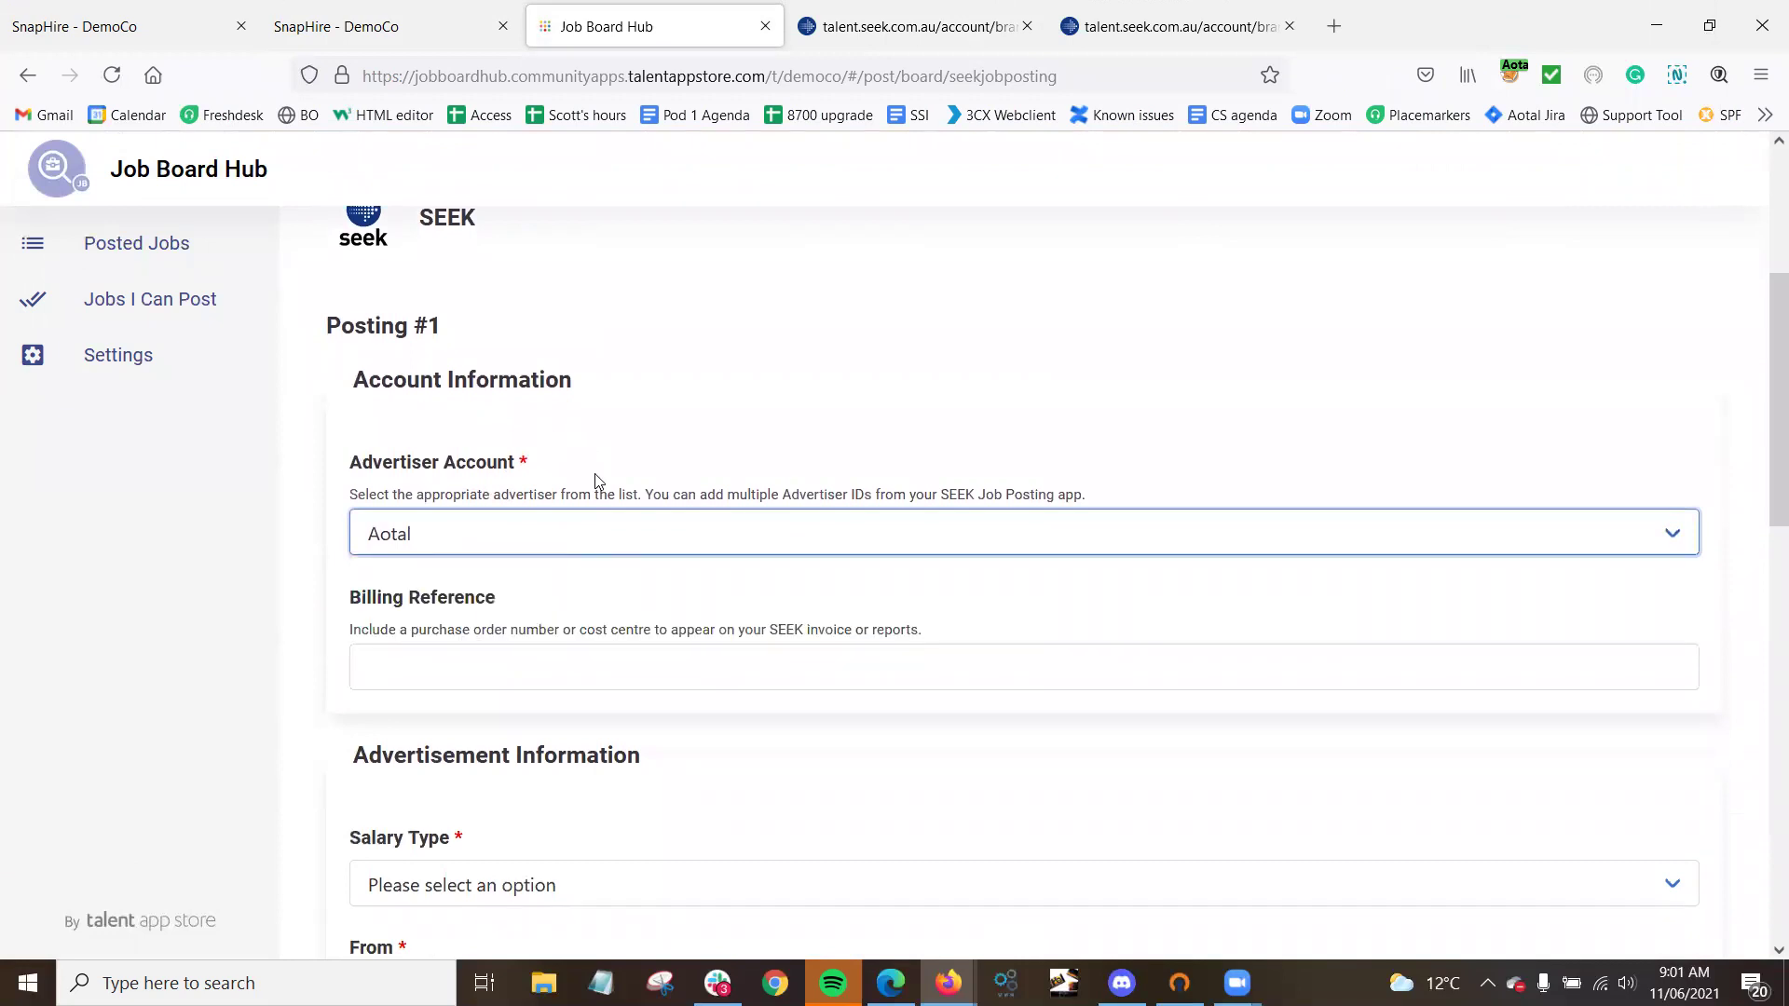
click(712, 444)
triple_click(390, 606)
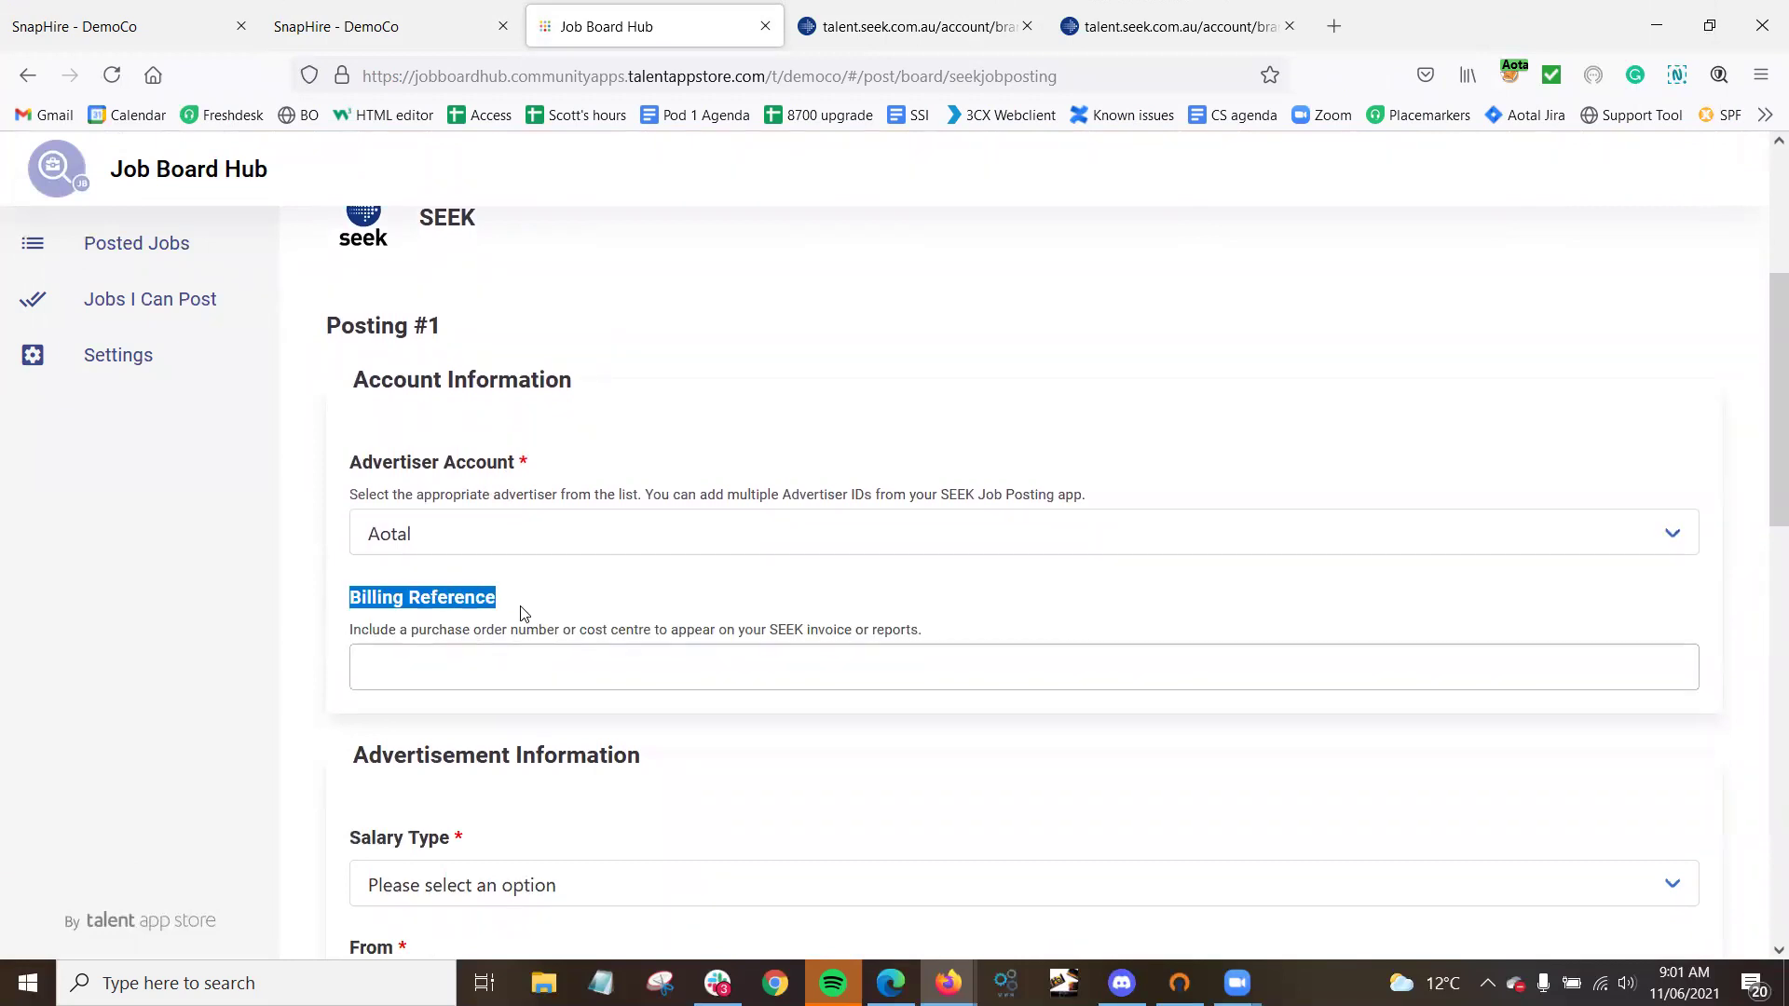
click(517, 612)
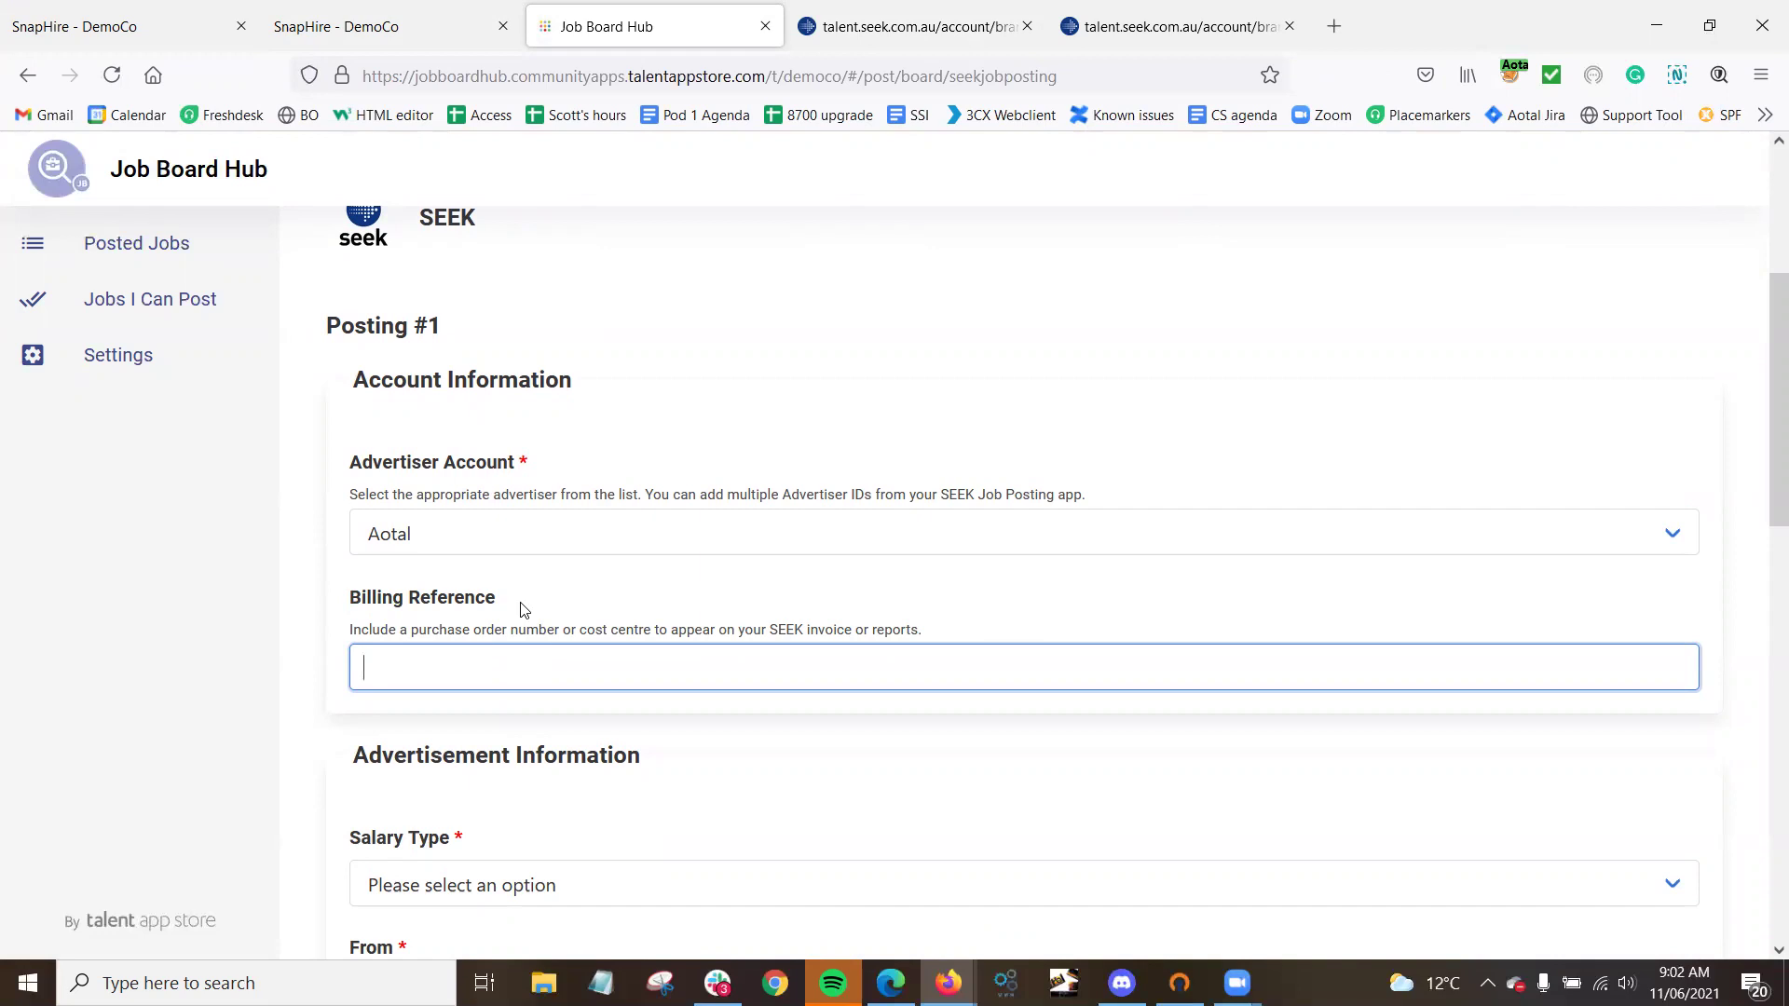
Set the salary type to Hourly rate with a range of $30 to $40.
scroll(965, 383, down, 5)
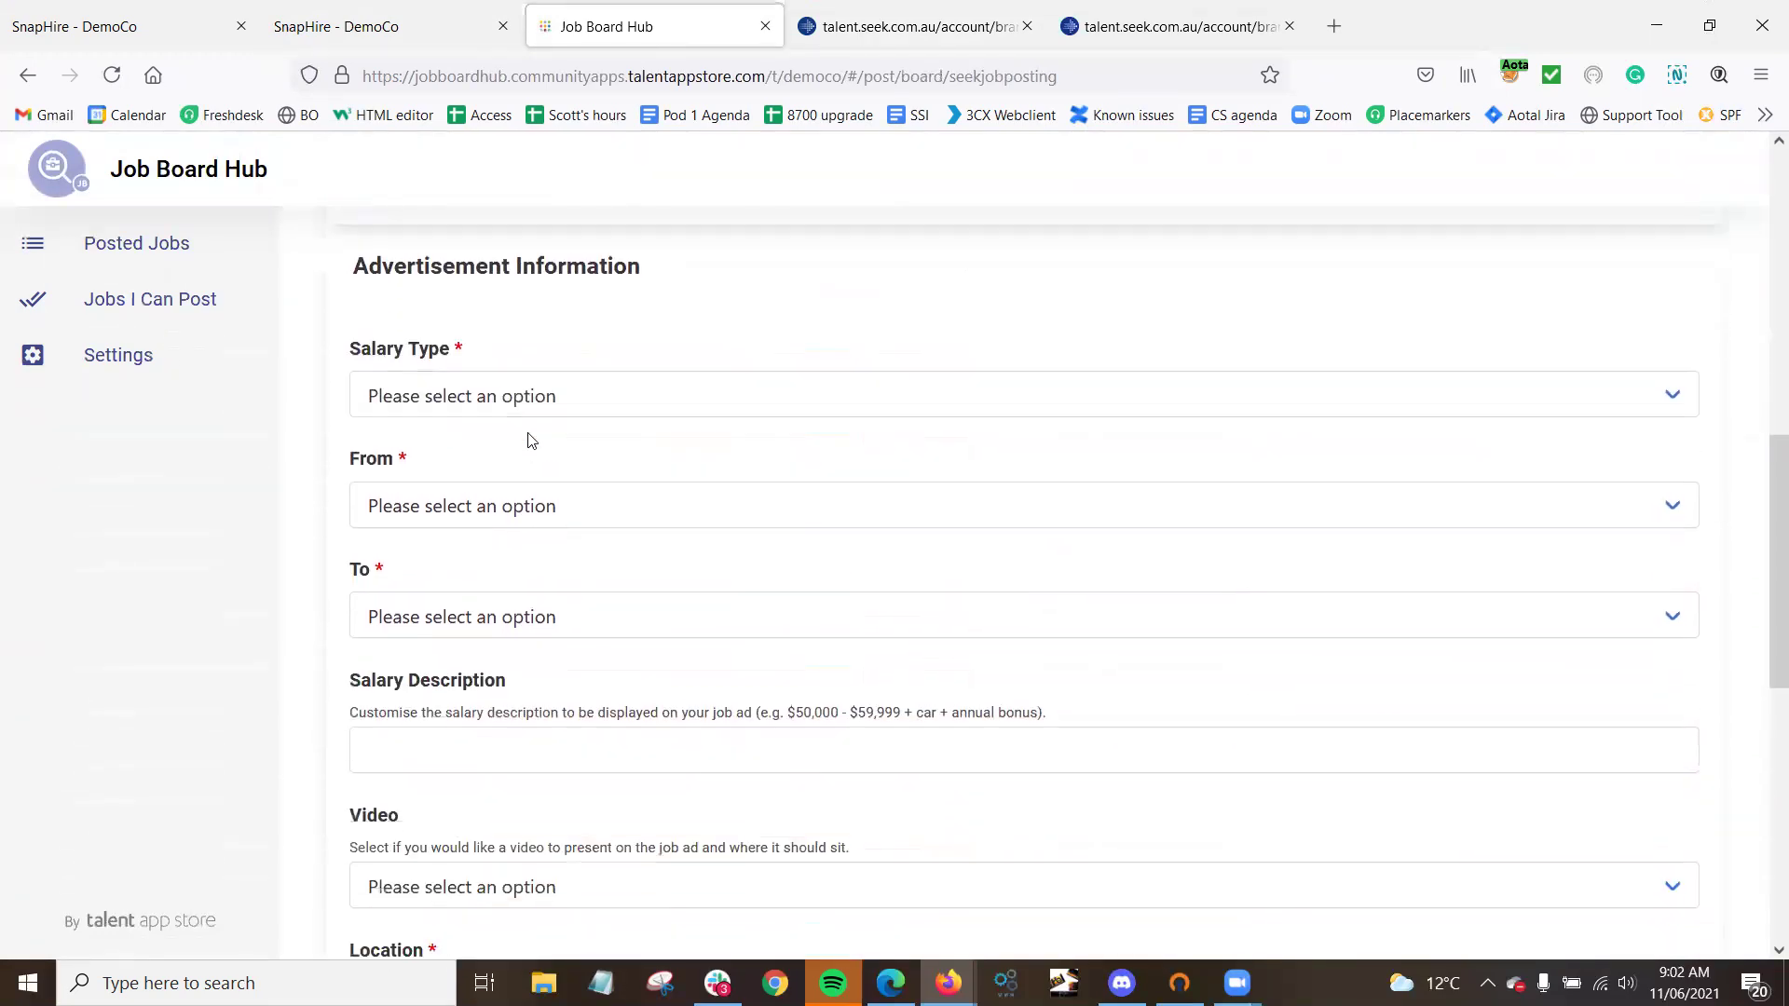
click(484, 393)
click(464, 479)
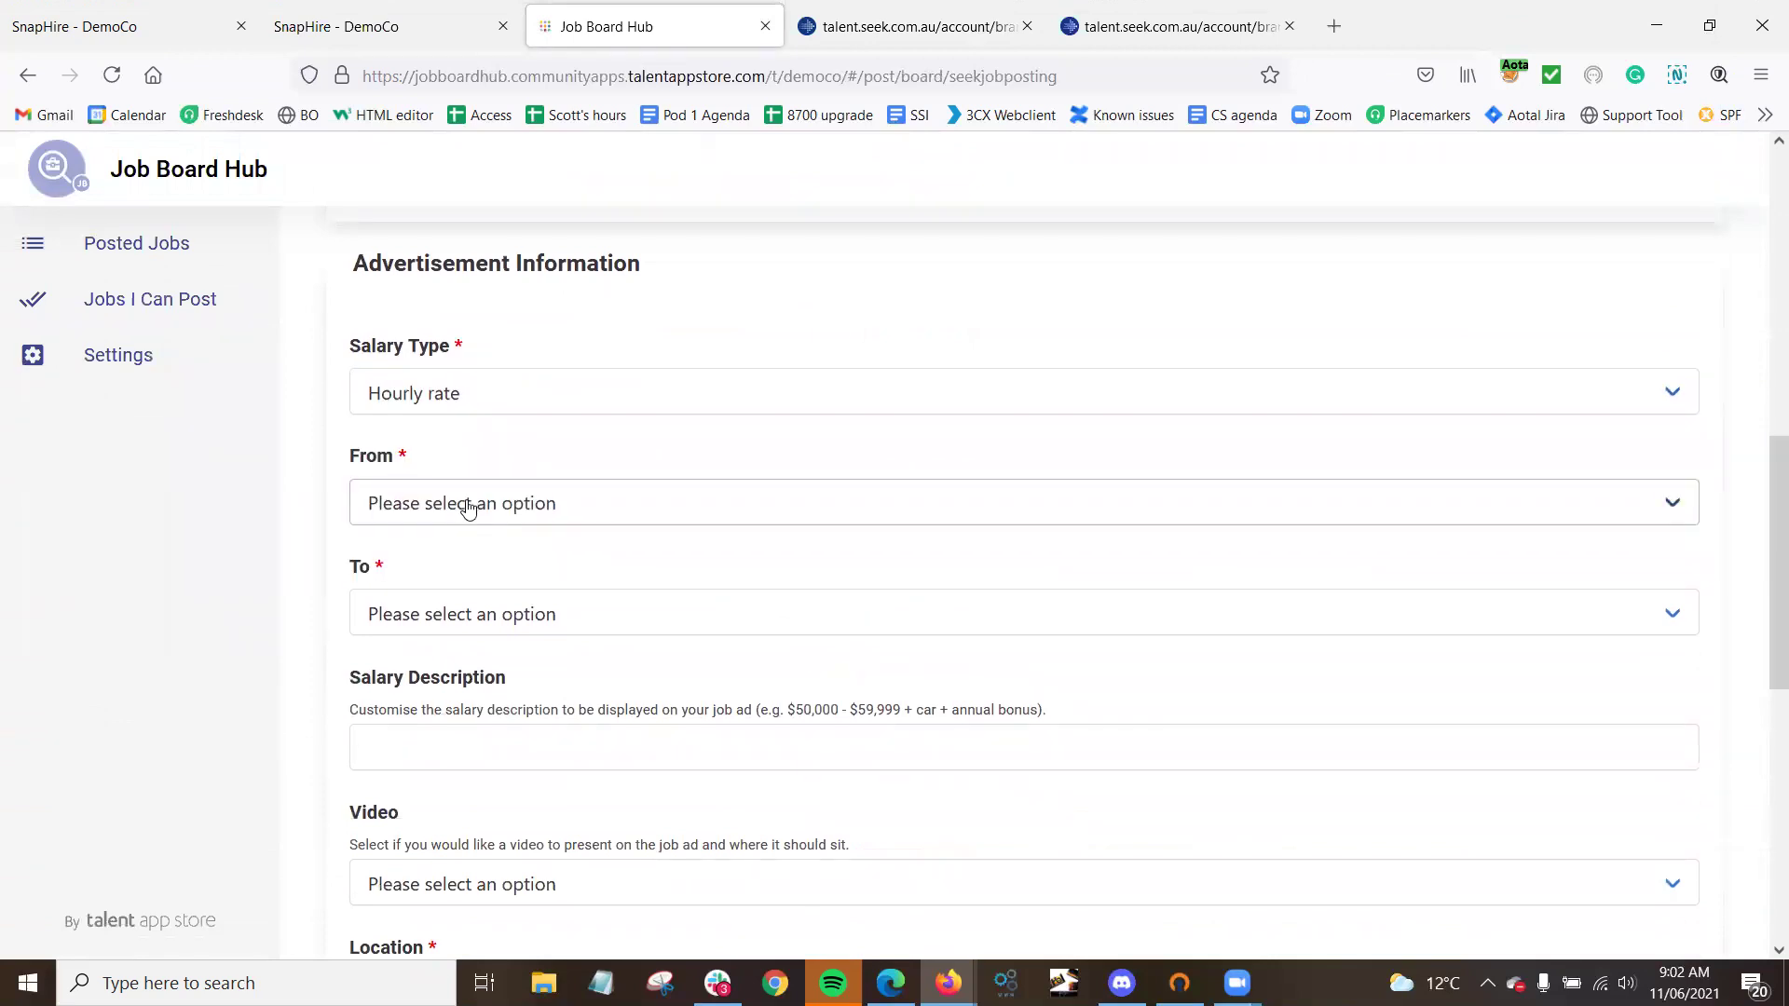
click(475, 504)
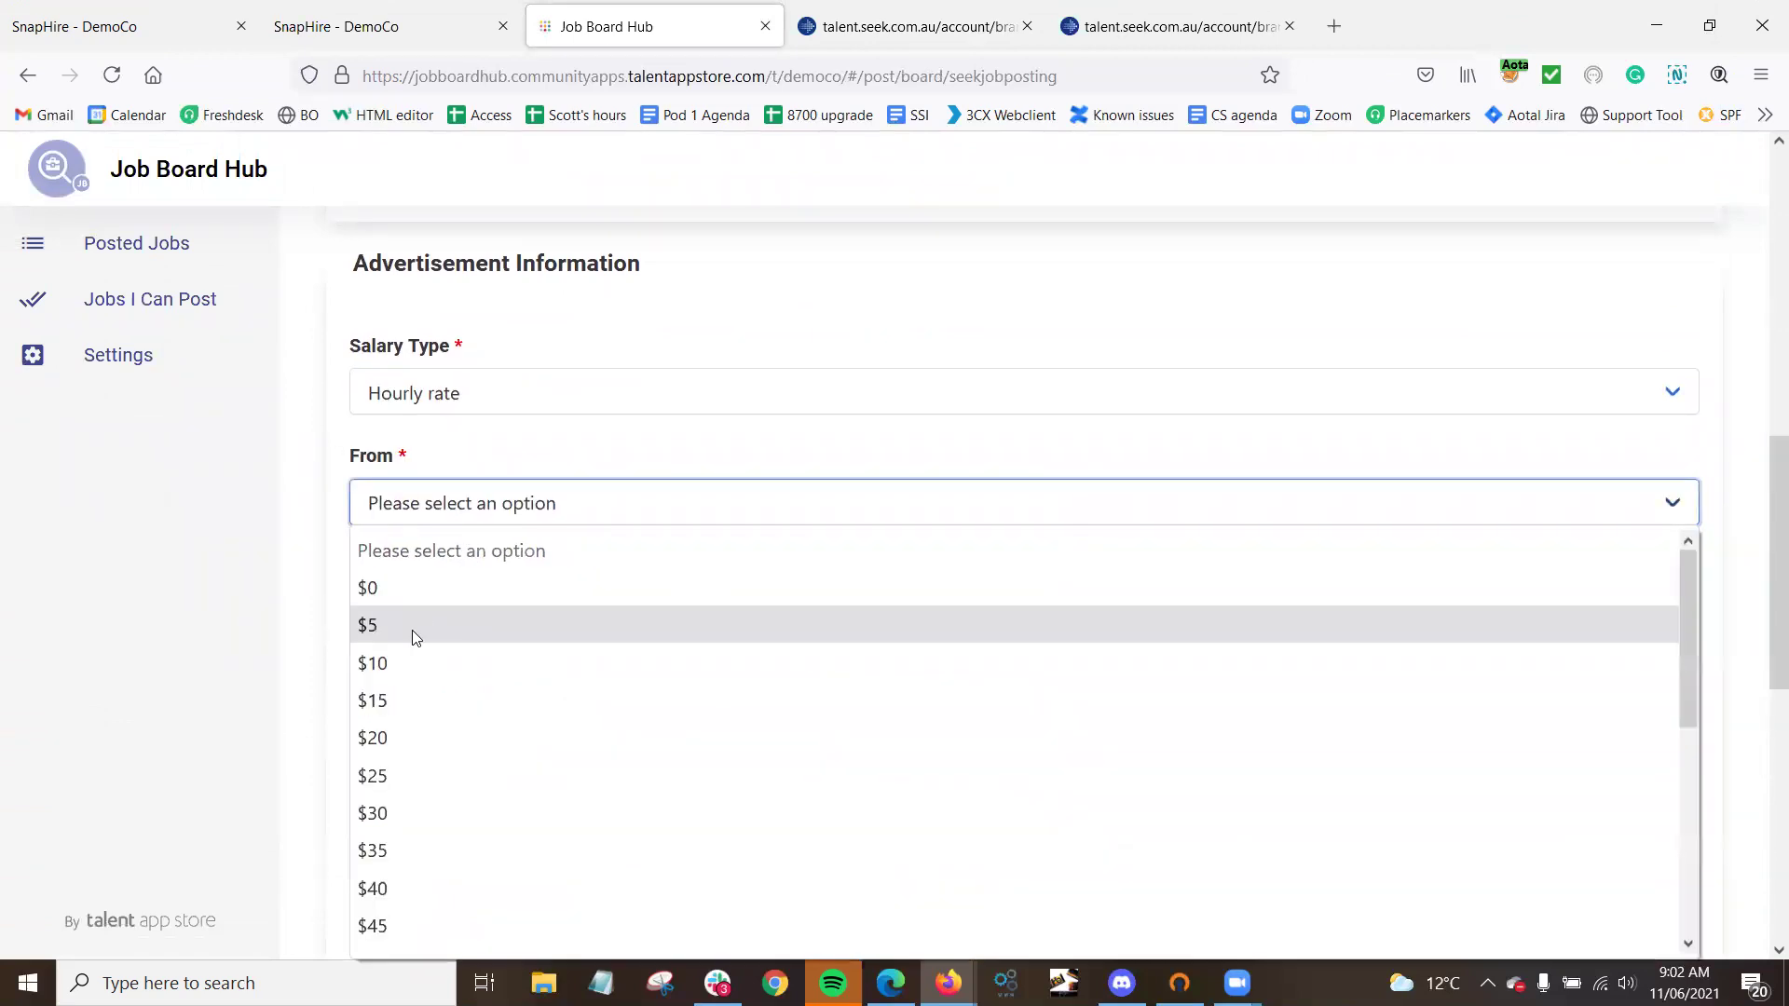
key(Escape)
click(424, 613)
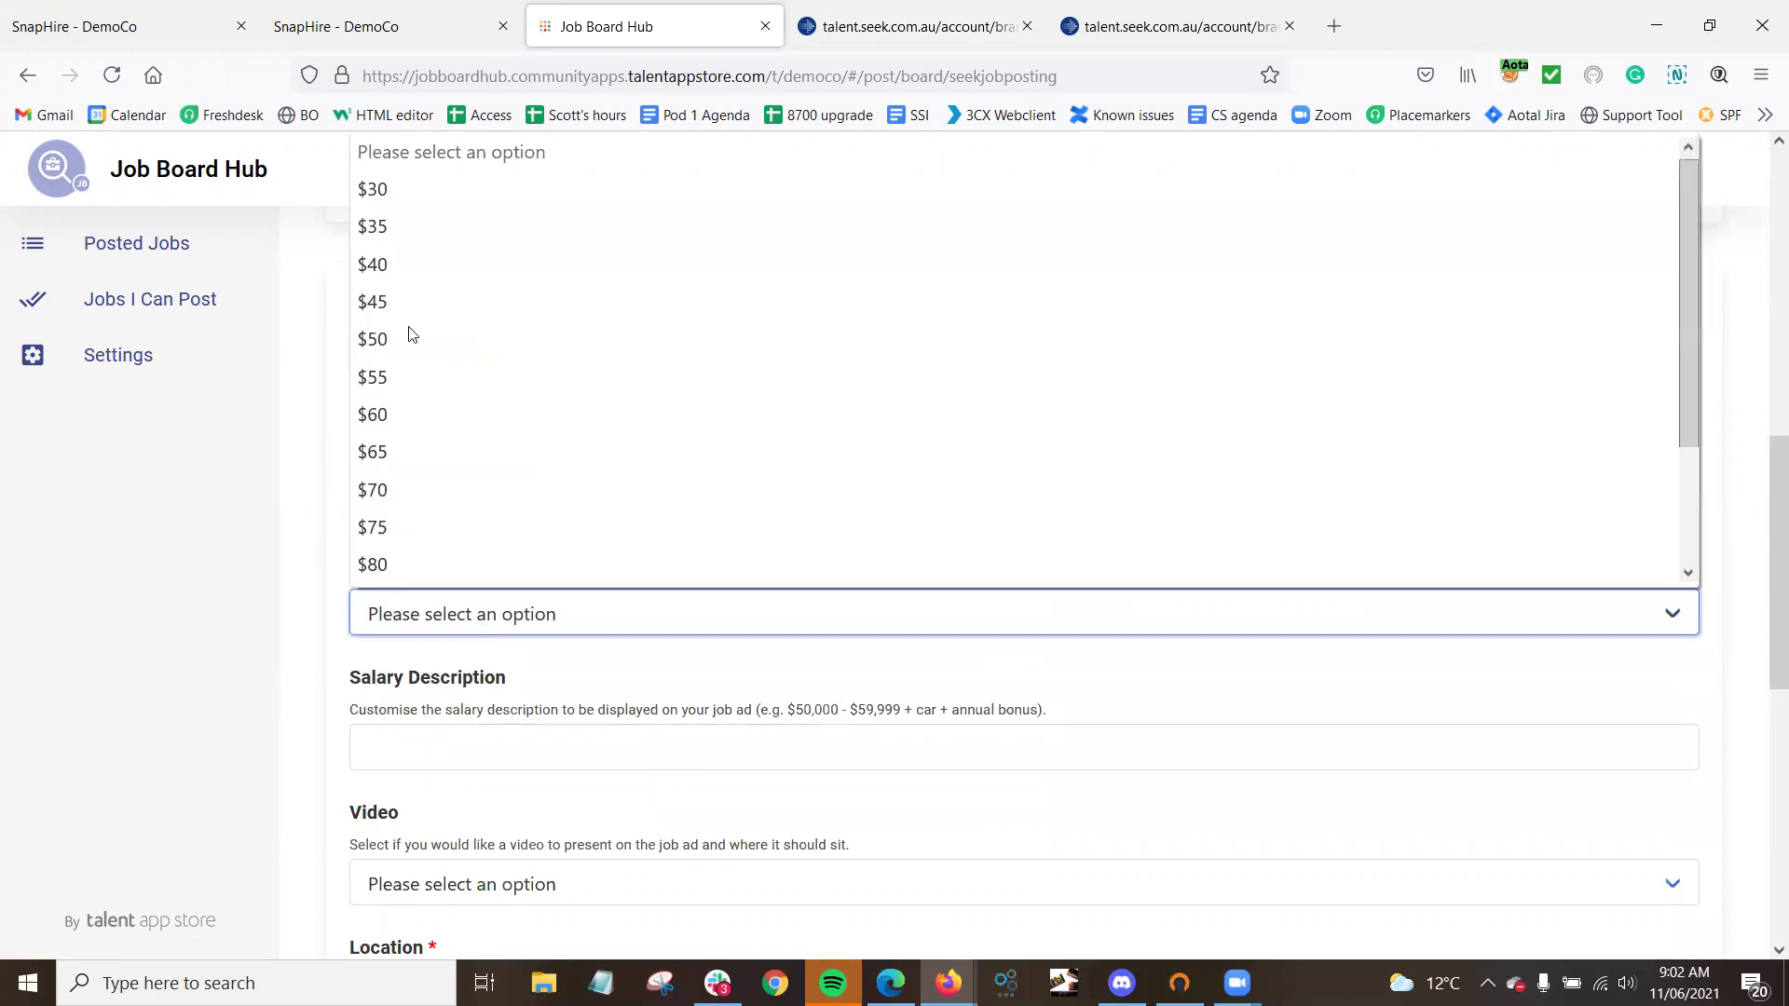
click(407, 268)
Set the job location to Auckland Auckland NZ.
scroll(448, 708, down, 5)
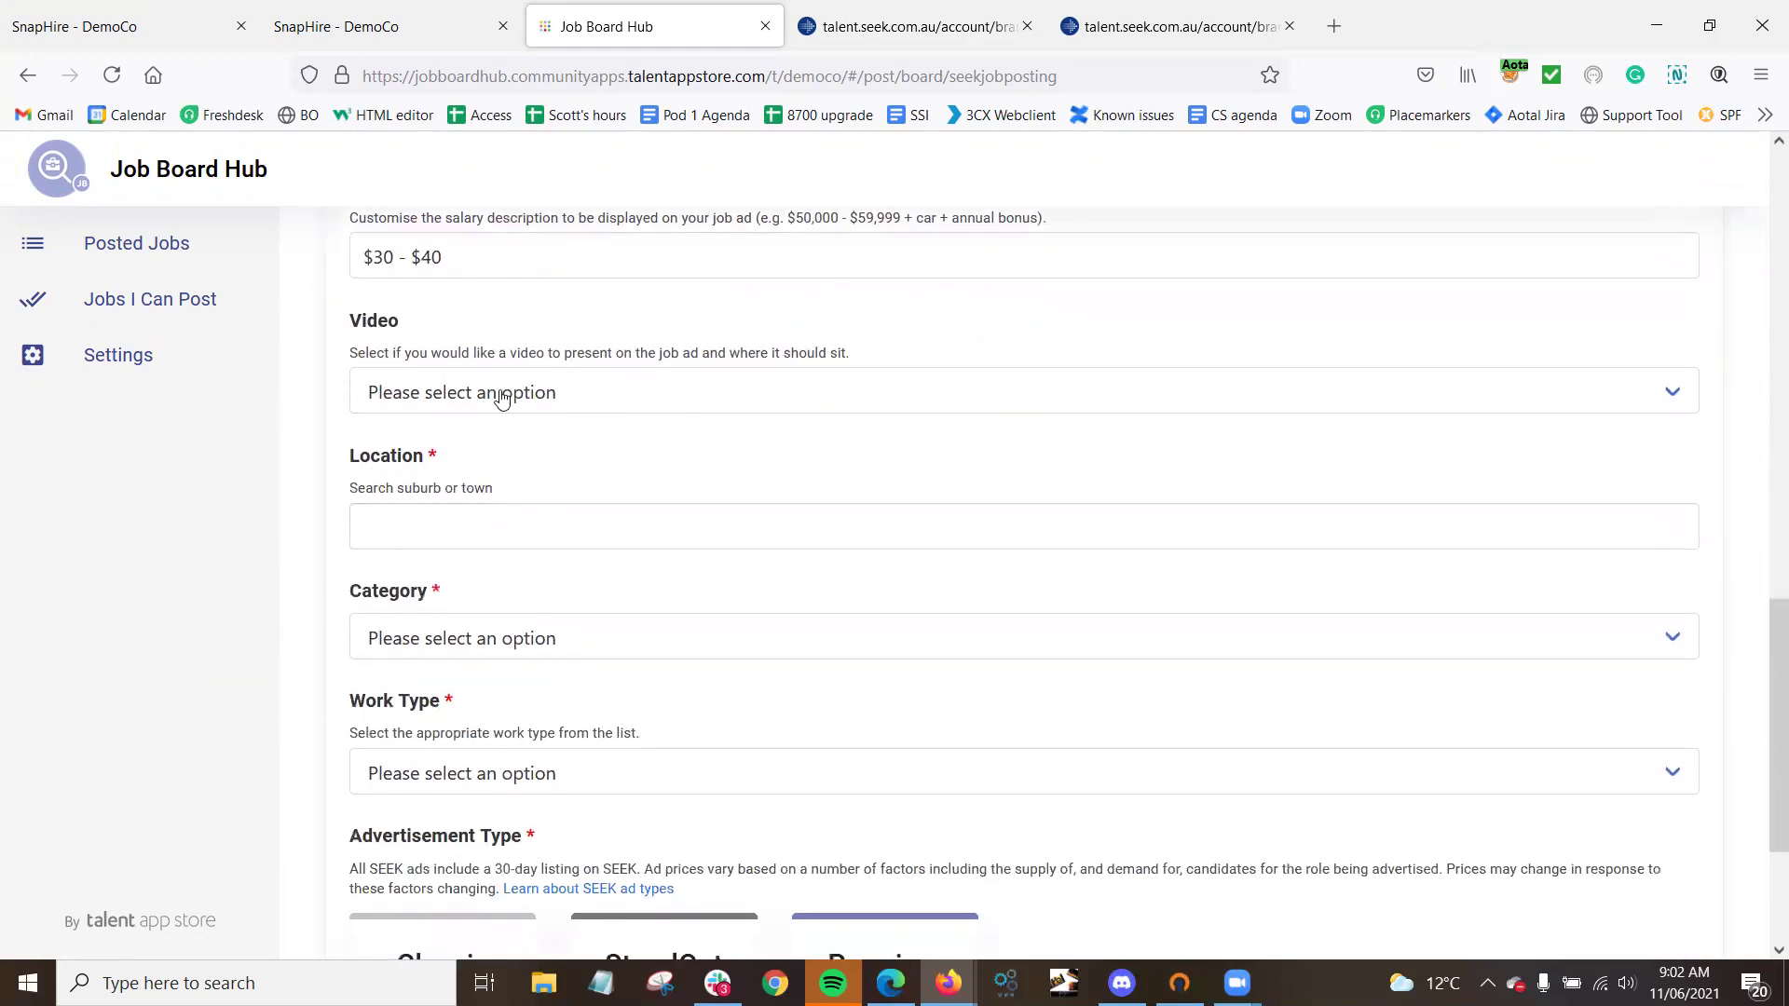
click(444, 540)
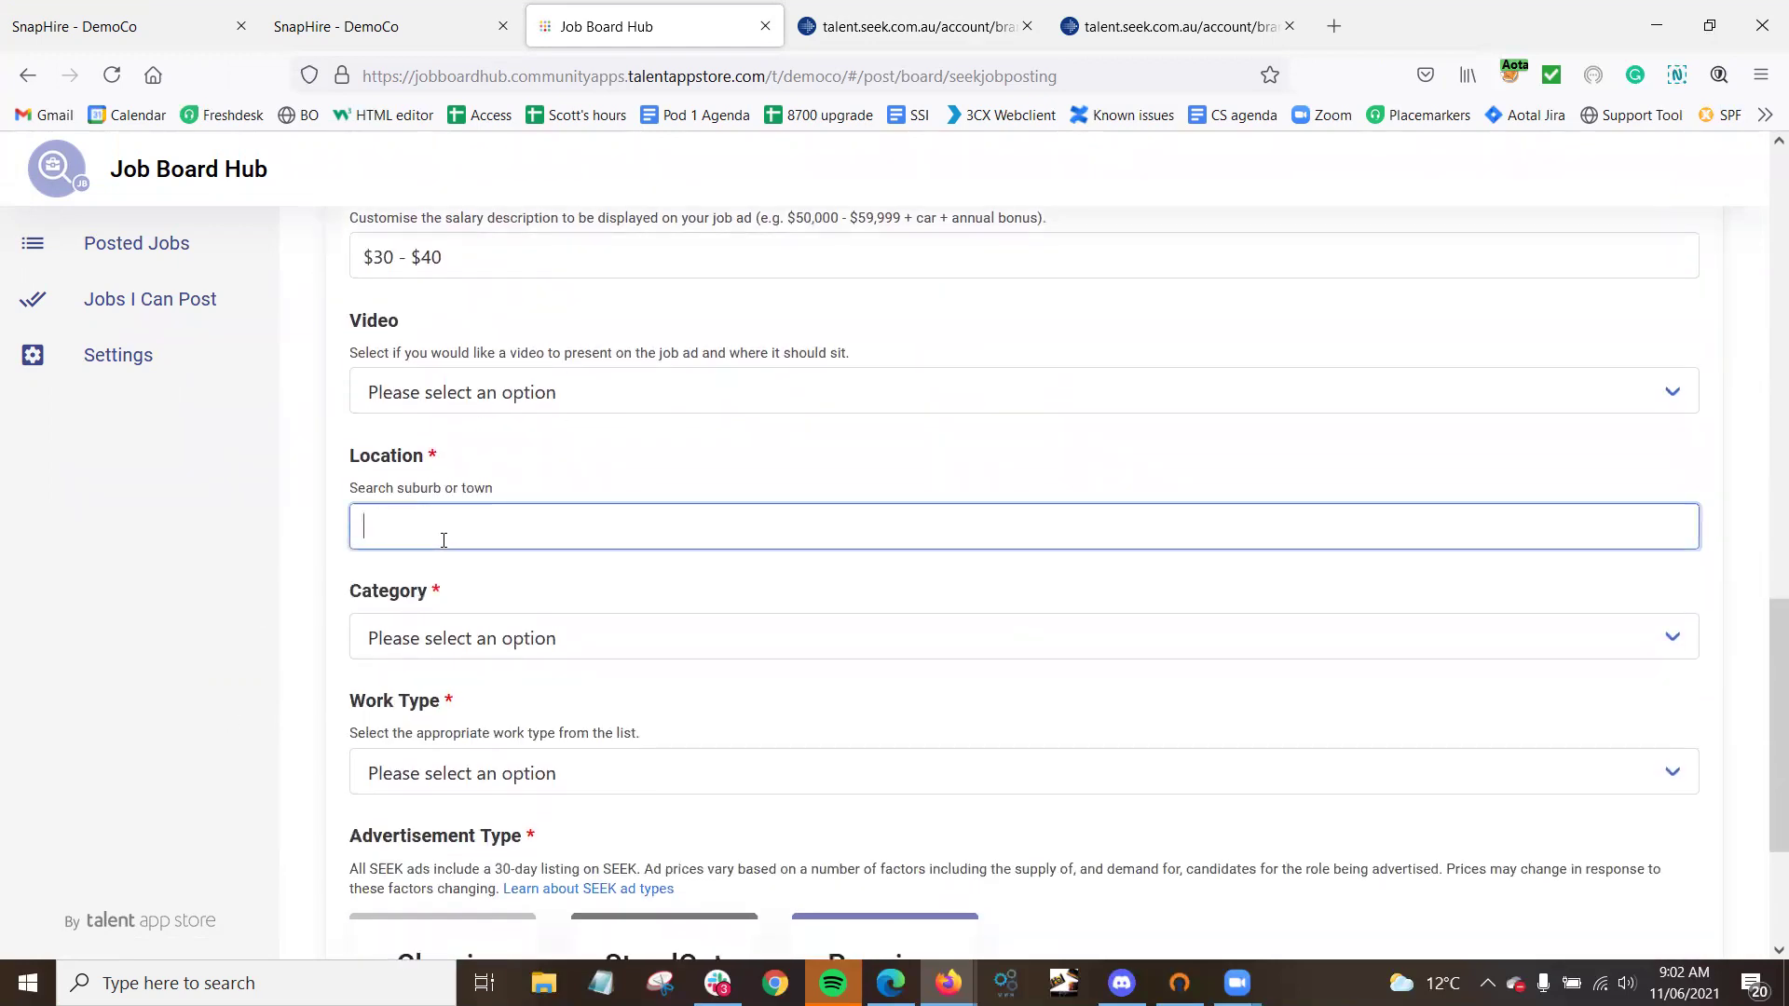
text(auck)
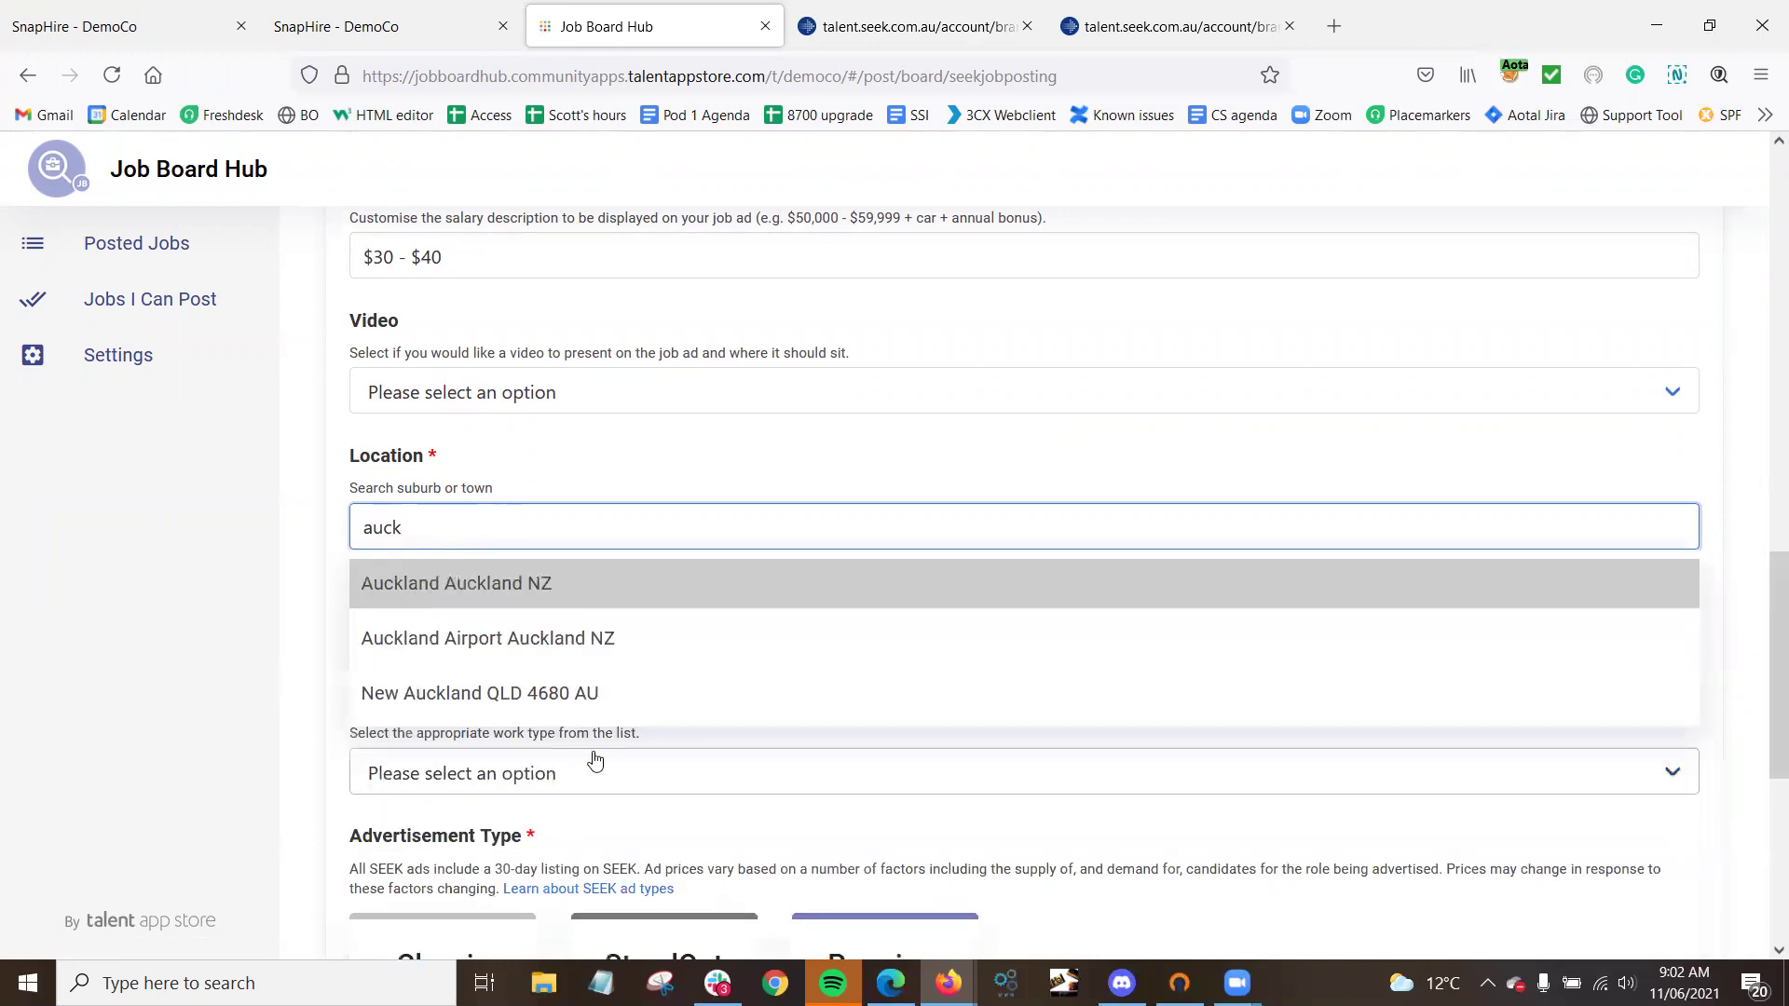
click(486, 587)
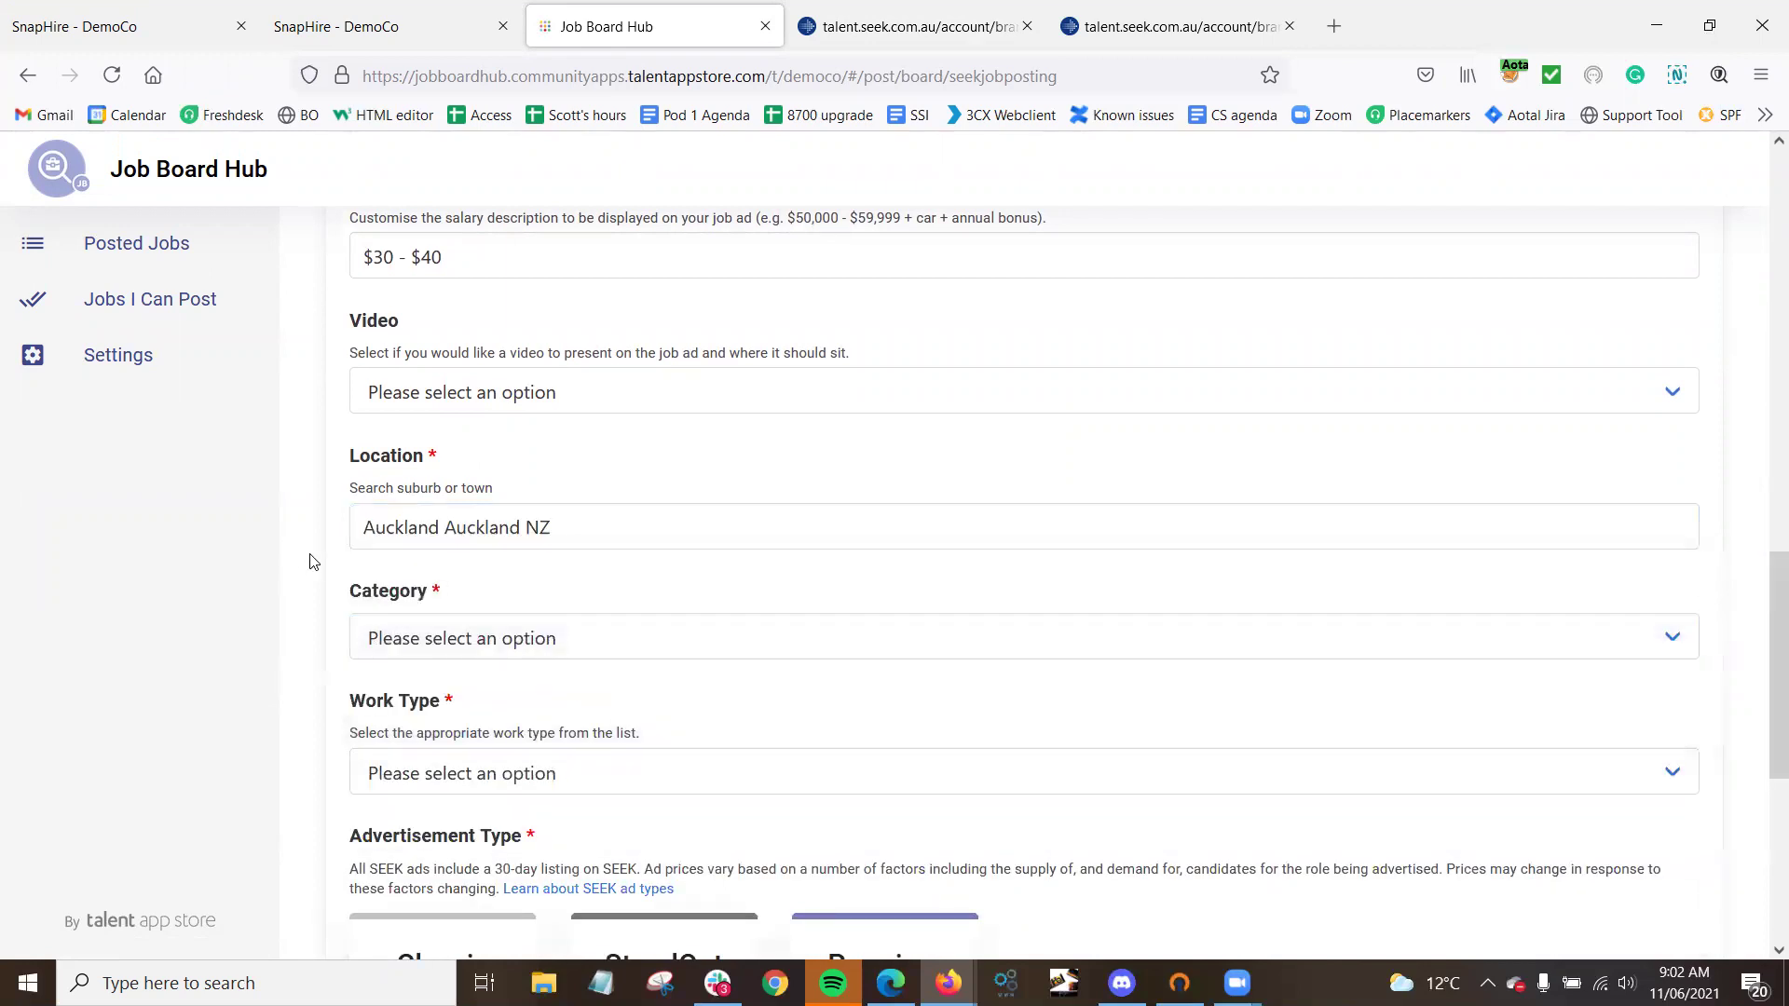
Set category Accounting, sub-category Accounts Payable, and work type Full time.
scroll(459, 372, down, 3)
click(450, 395)
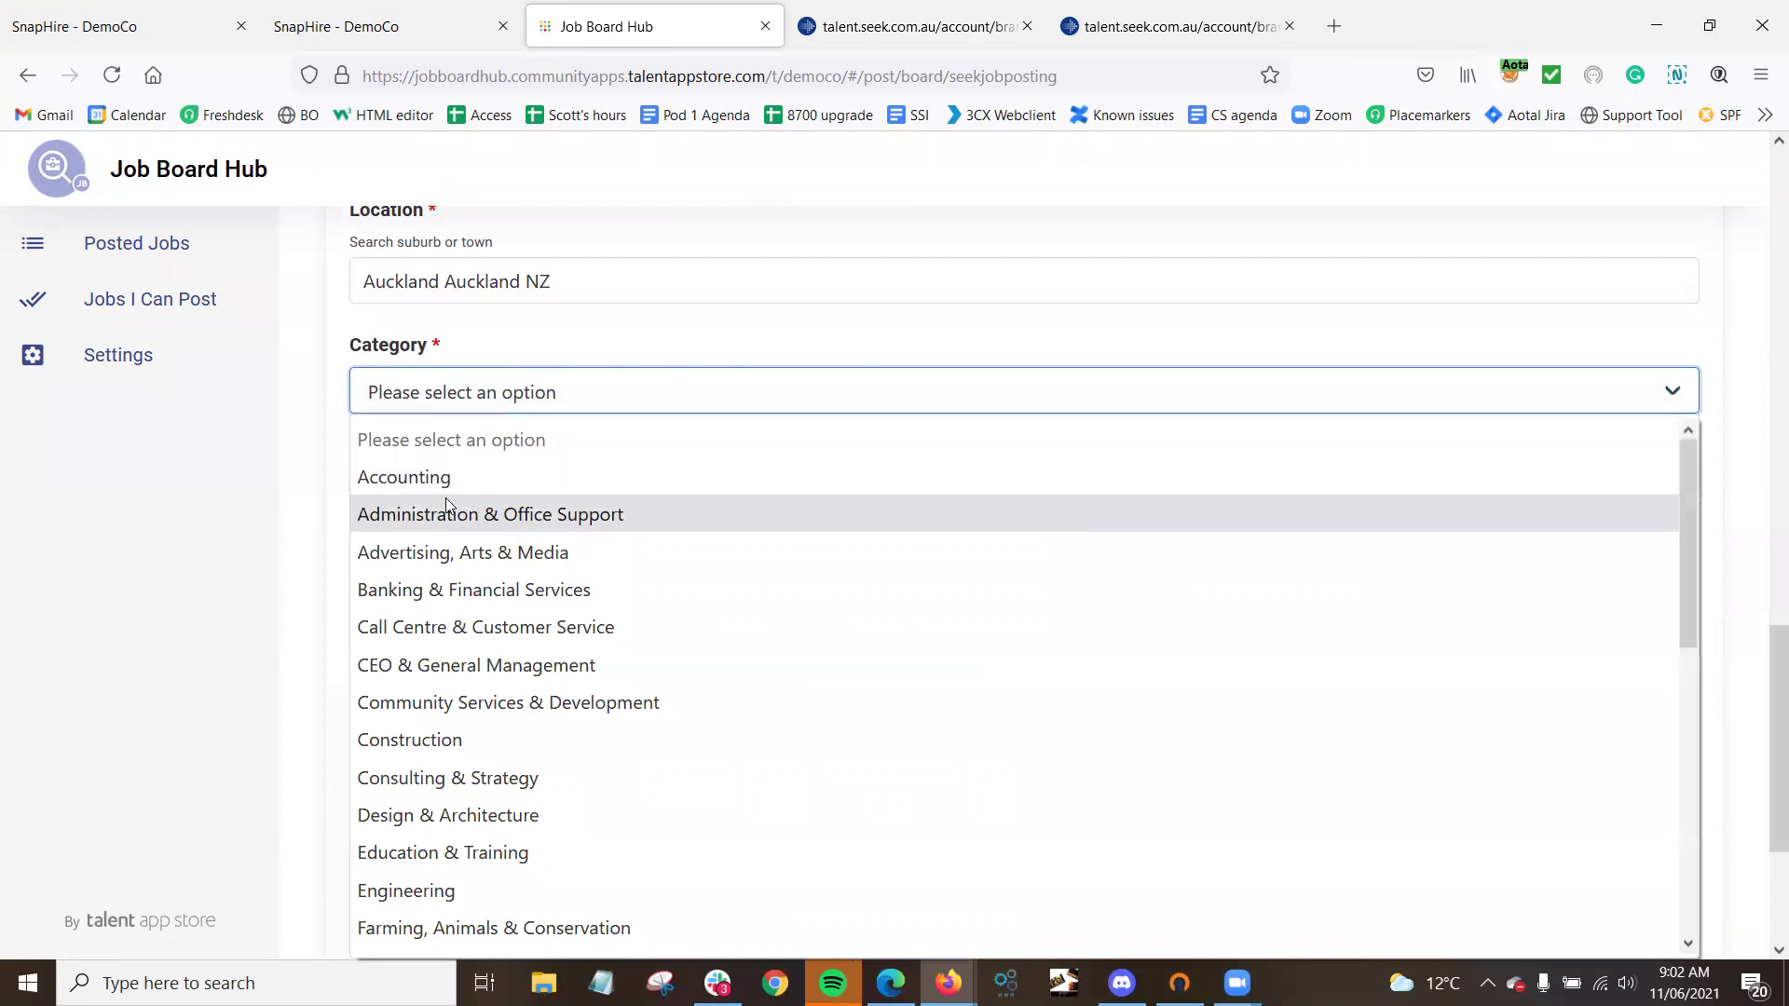
click(461, 470)
click(466, 493)
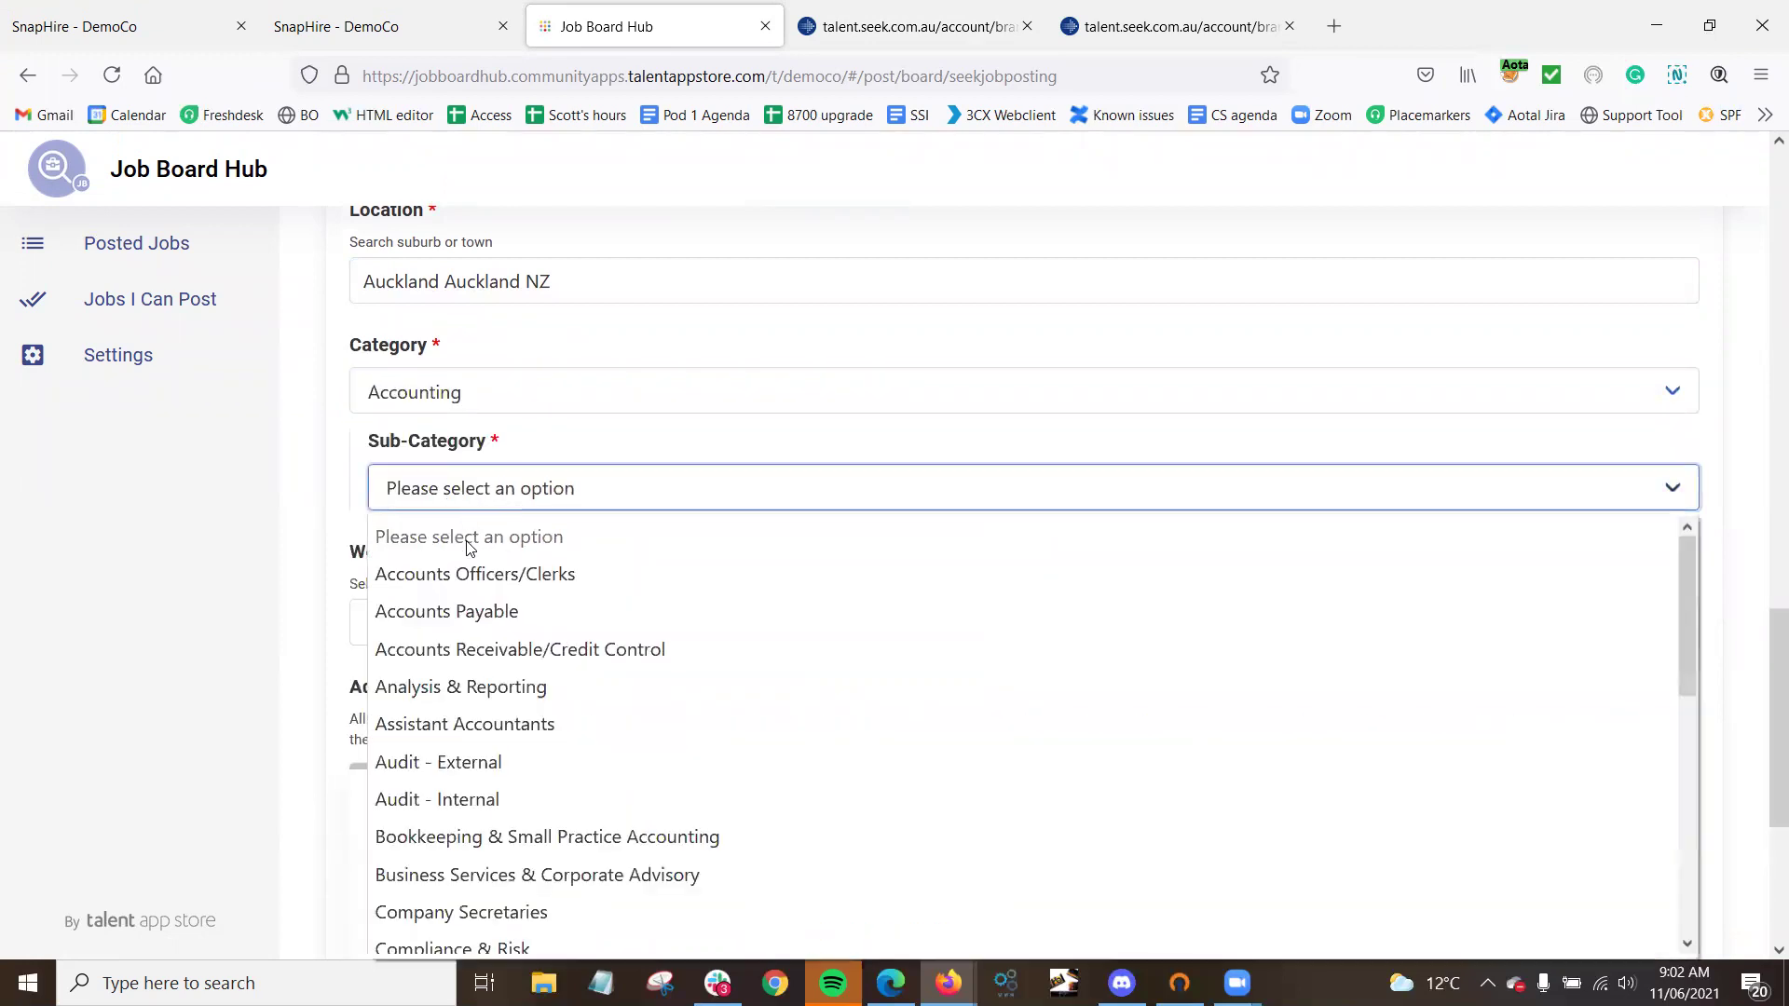
click(472, 607)
click(526, 623)
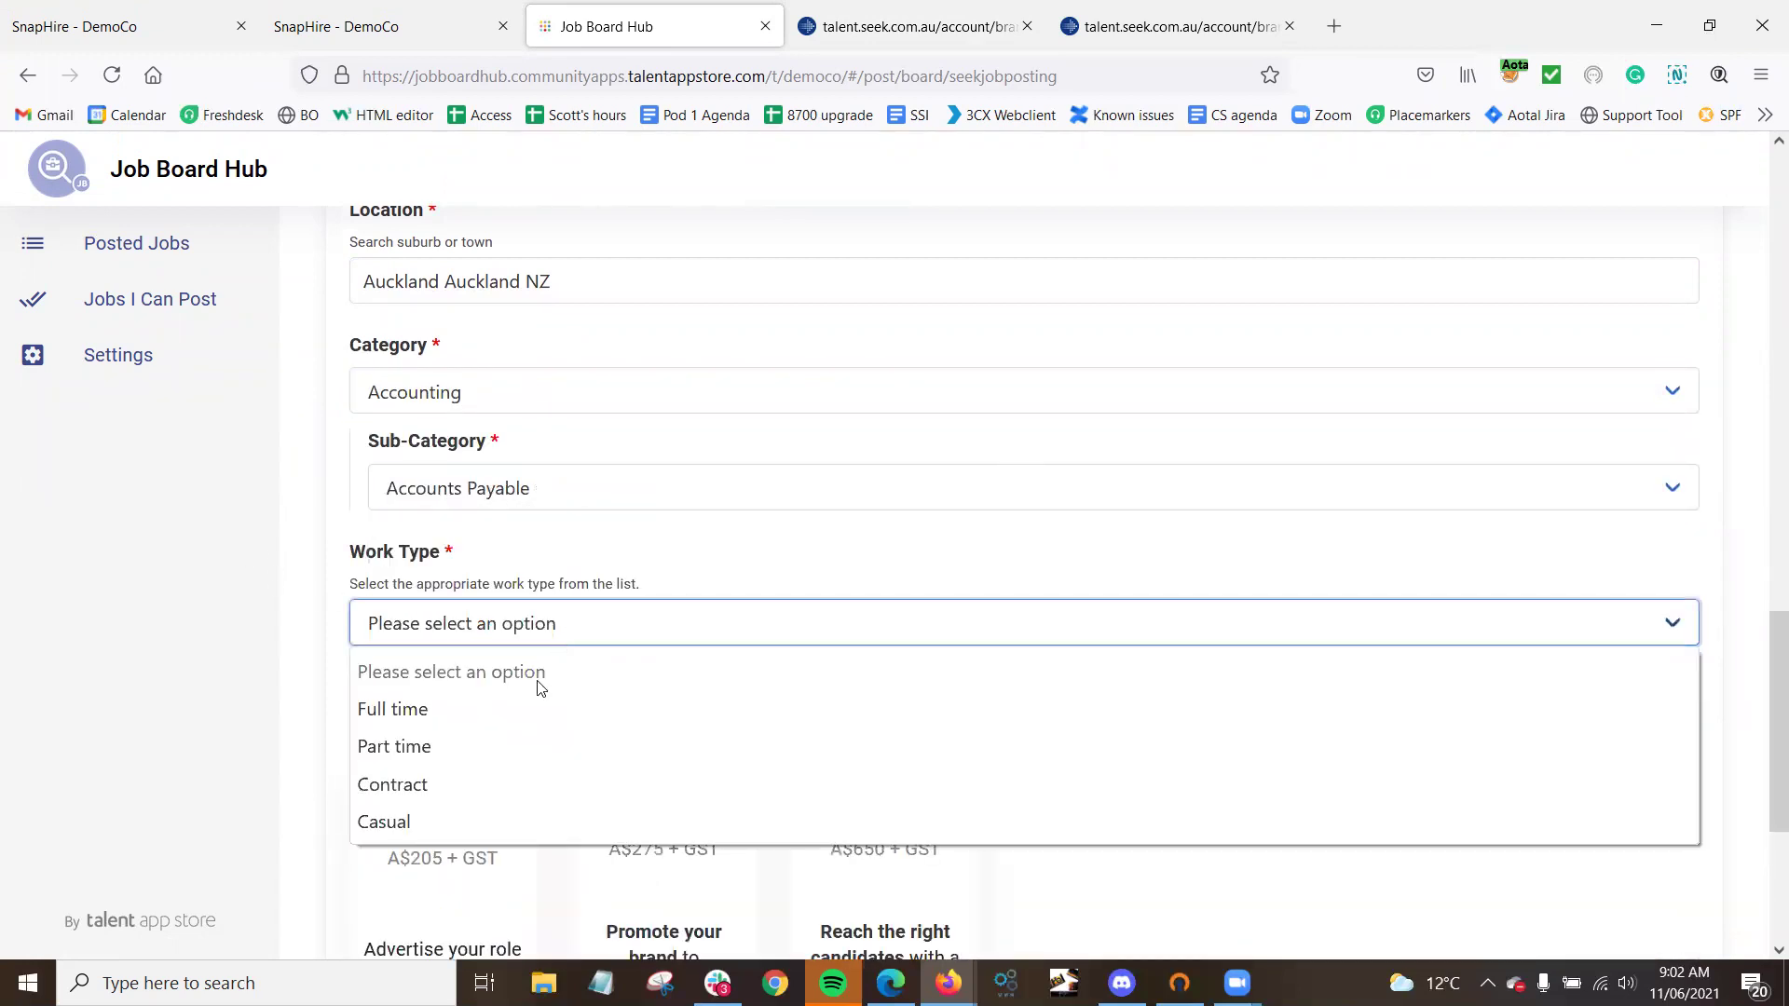
click(428, 709)
scroll(485, 503, down, 3)
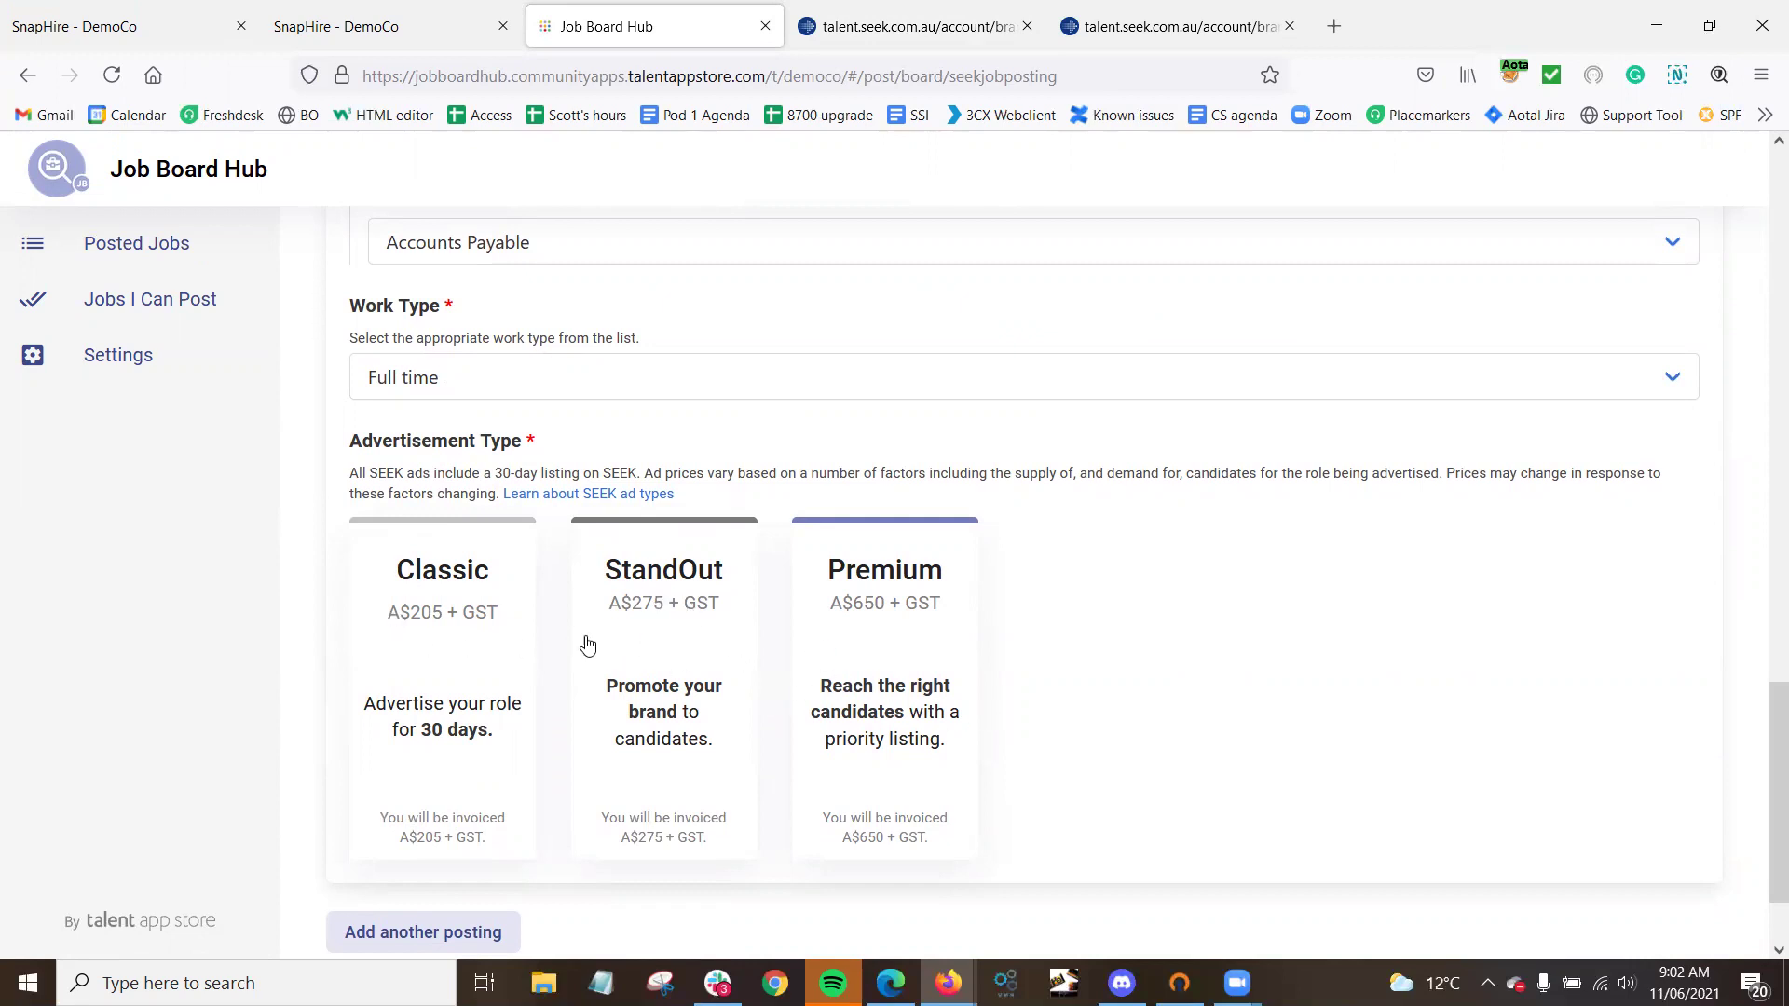
scroll(713, 641, up, 4)
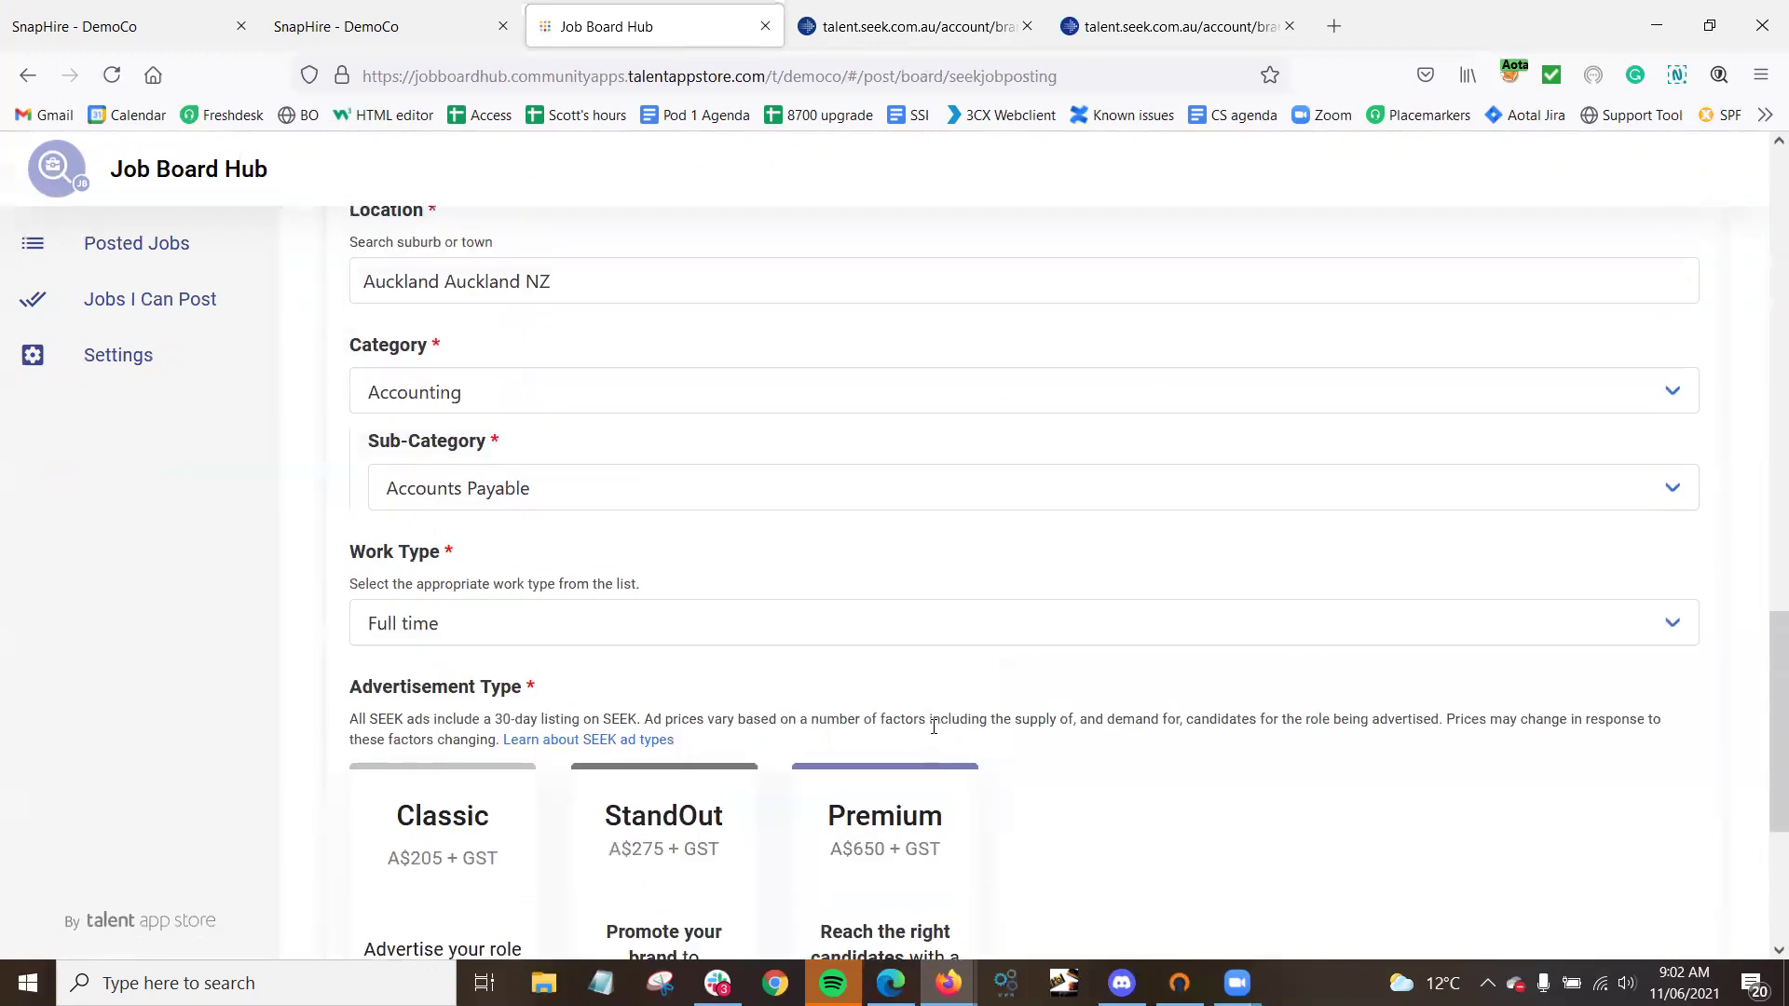
scroll(552, 544, down, 2)
scroll(620, 736, down, 1)
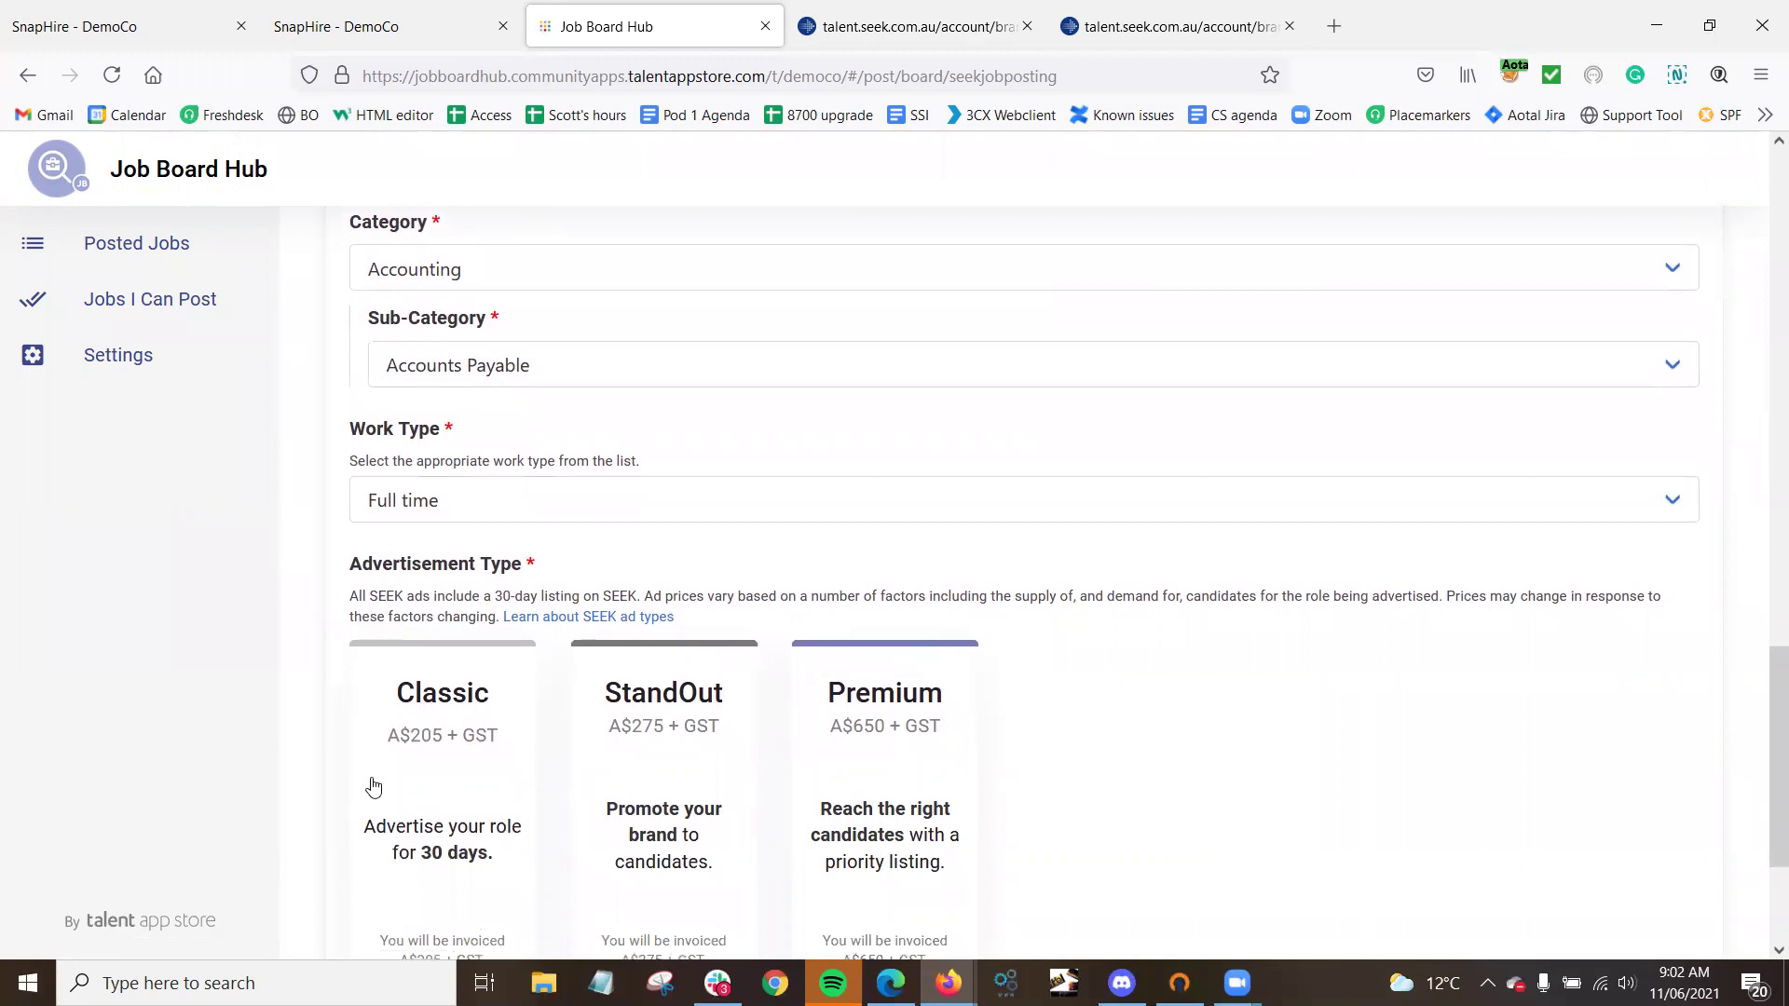
Choose the StandOut ad type, after briefly switching to Premium.
scroll(685, 802, down, 2)
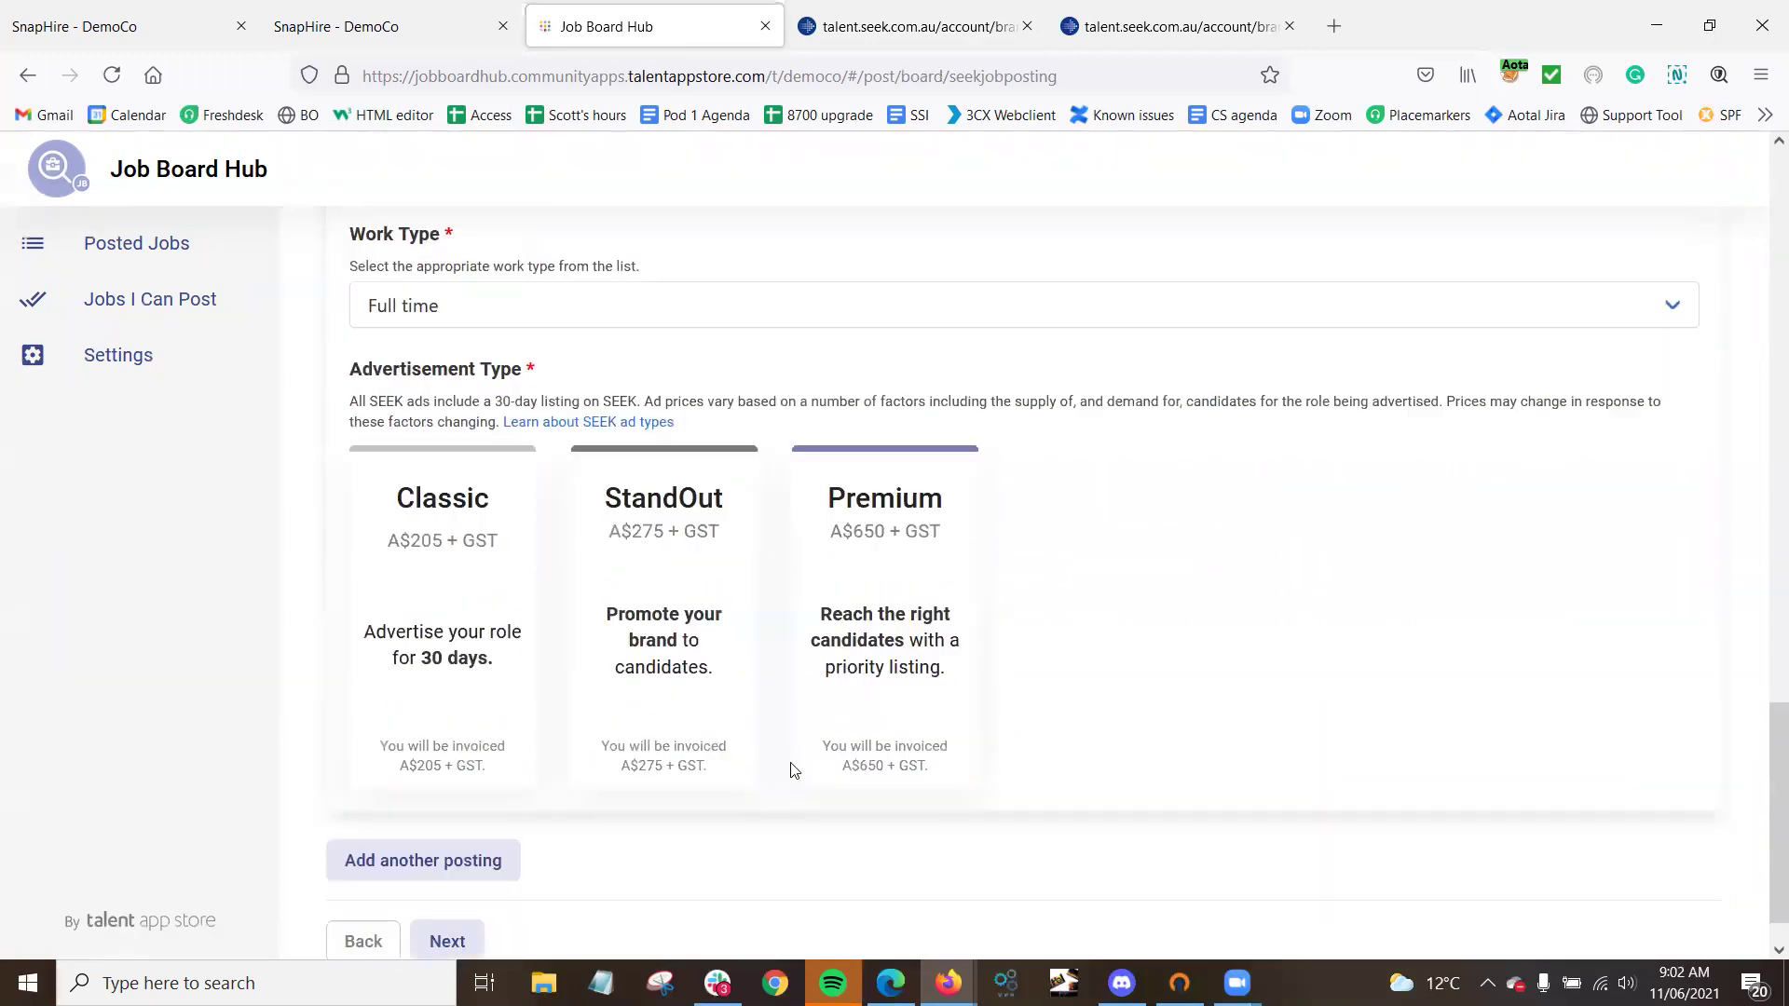
click(660, 508)
scroll(708, 540, down, 3)
scroll(764, 568, up, 2)
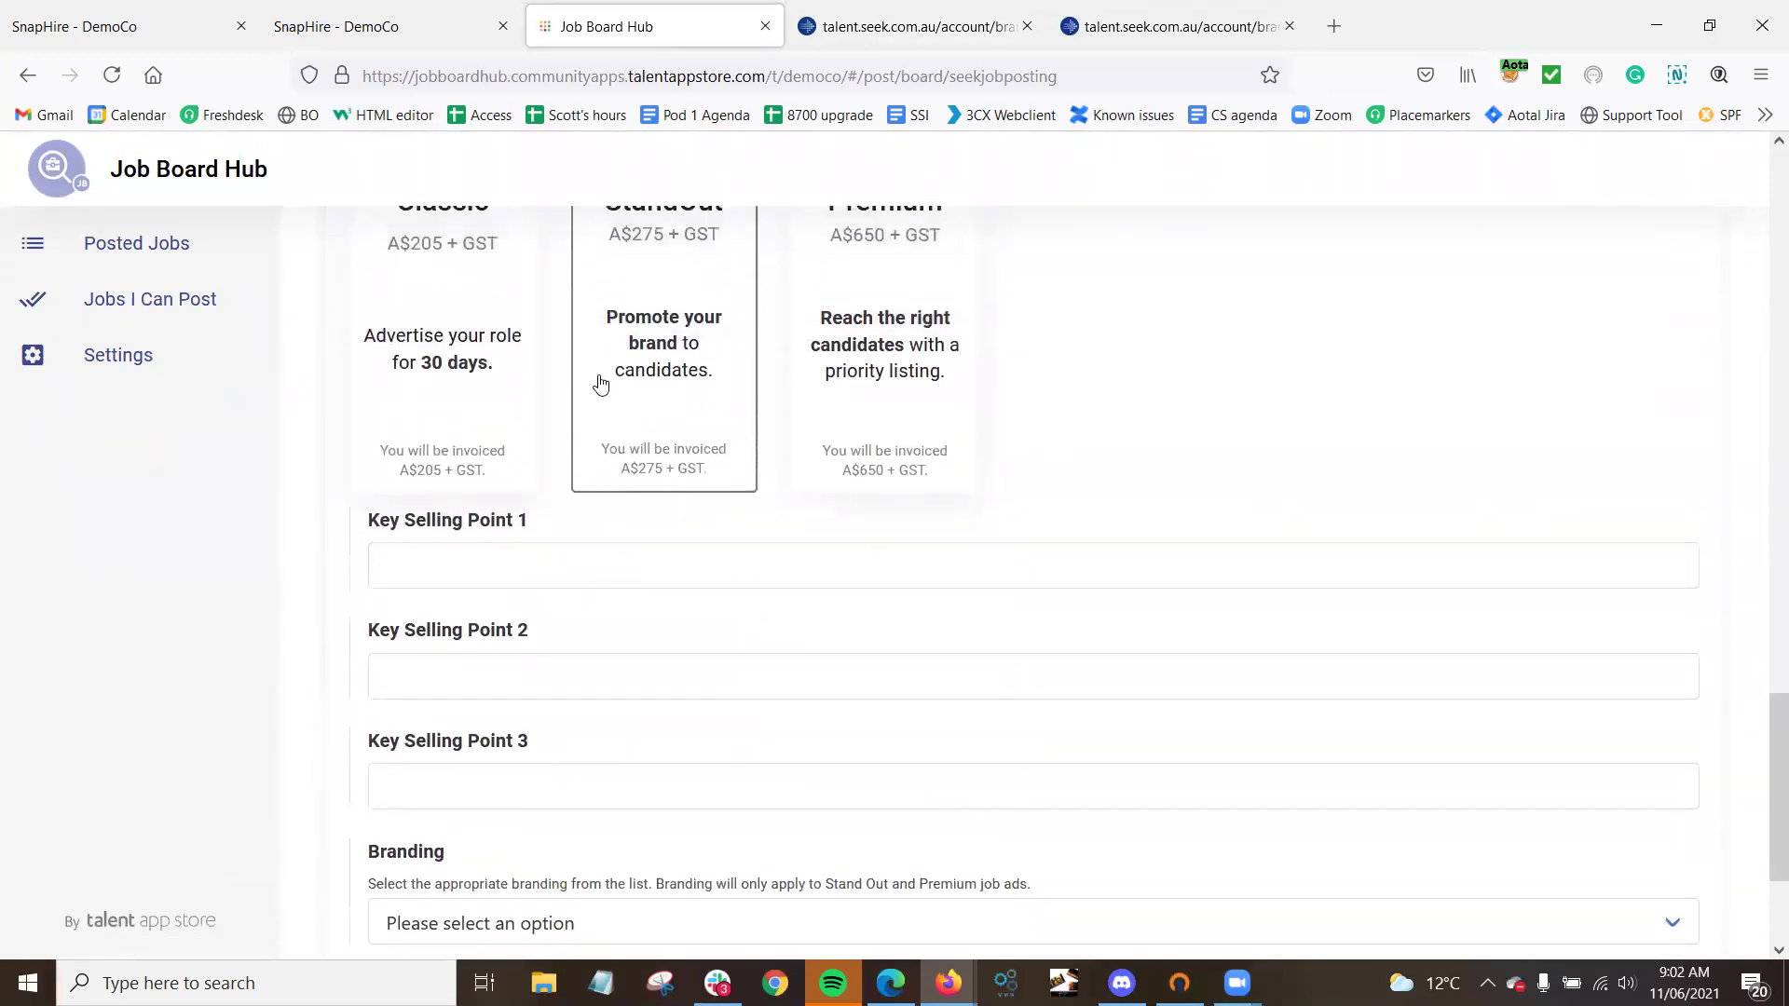
click(891, 419)
scroll(736, 491, down, 2)
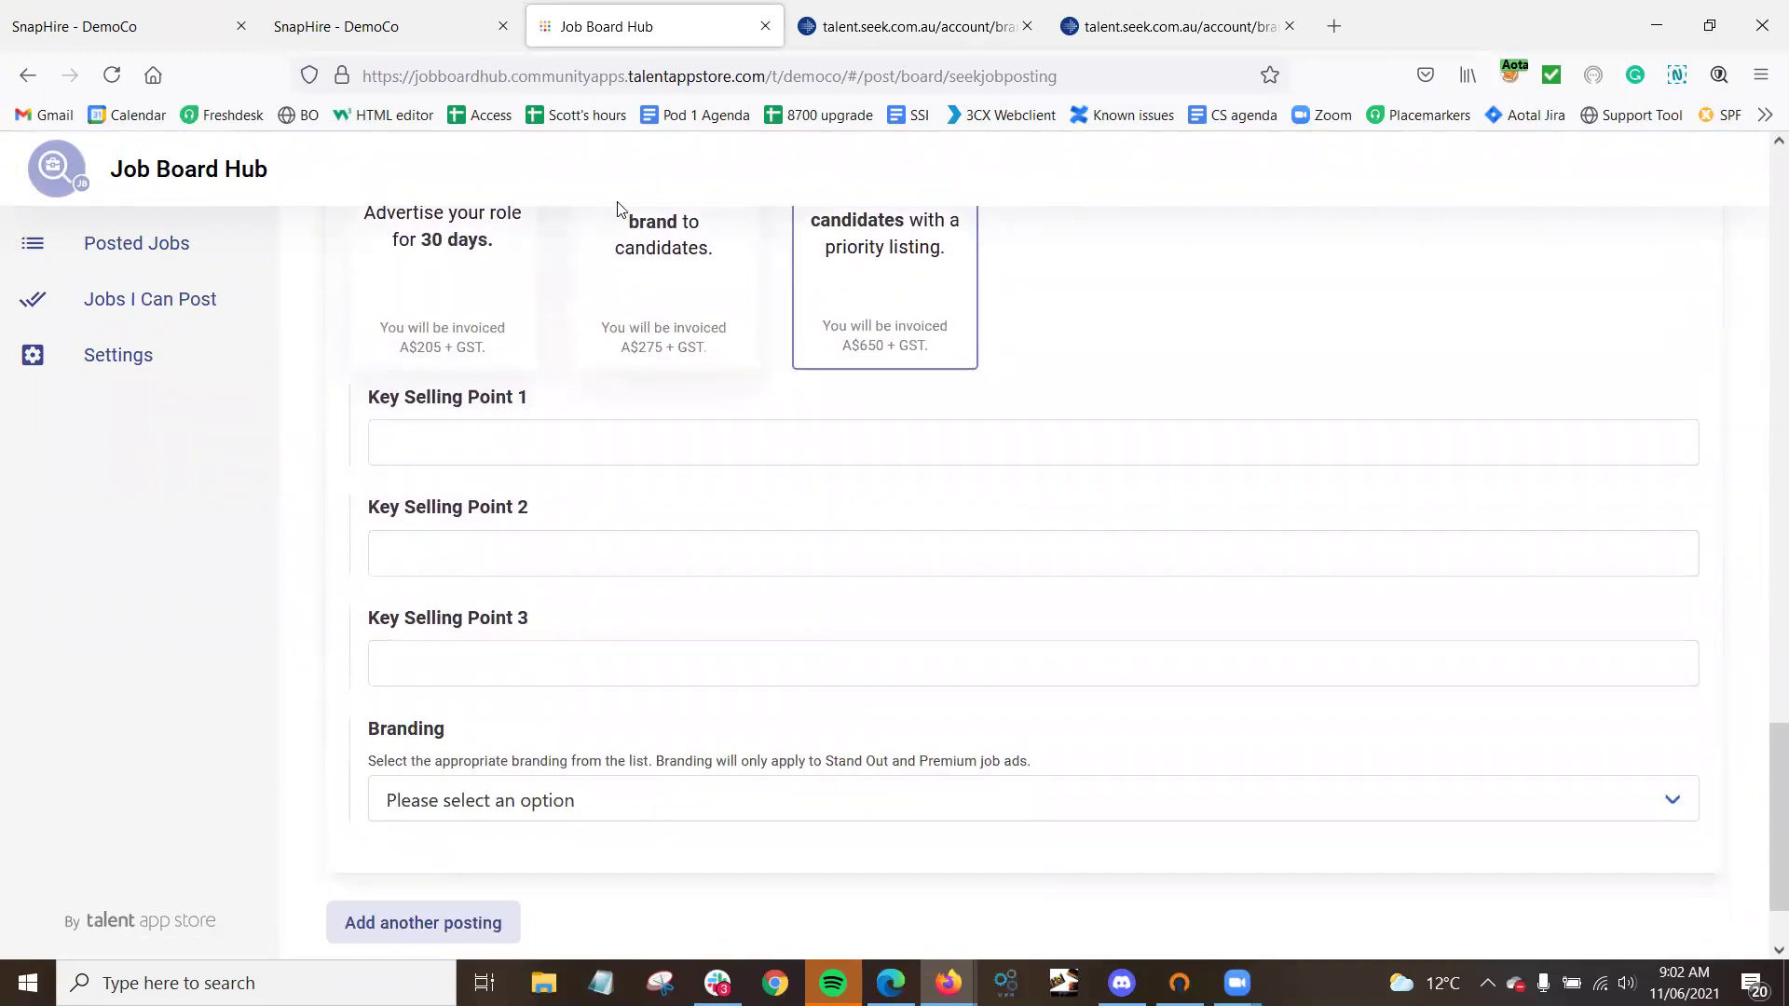
click(613, 296)
Enter Test 1 and Test 2 as Key Selling Points 1 and 2.
click(493, 443)
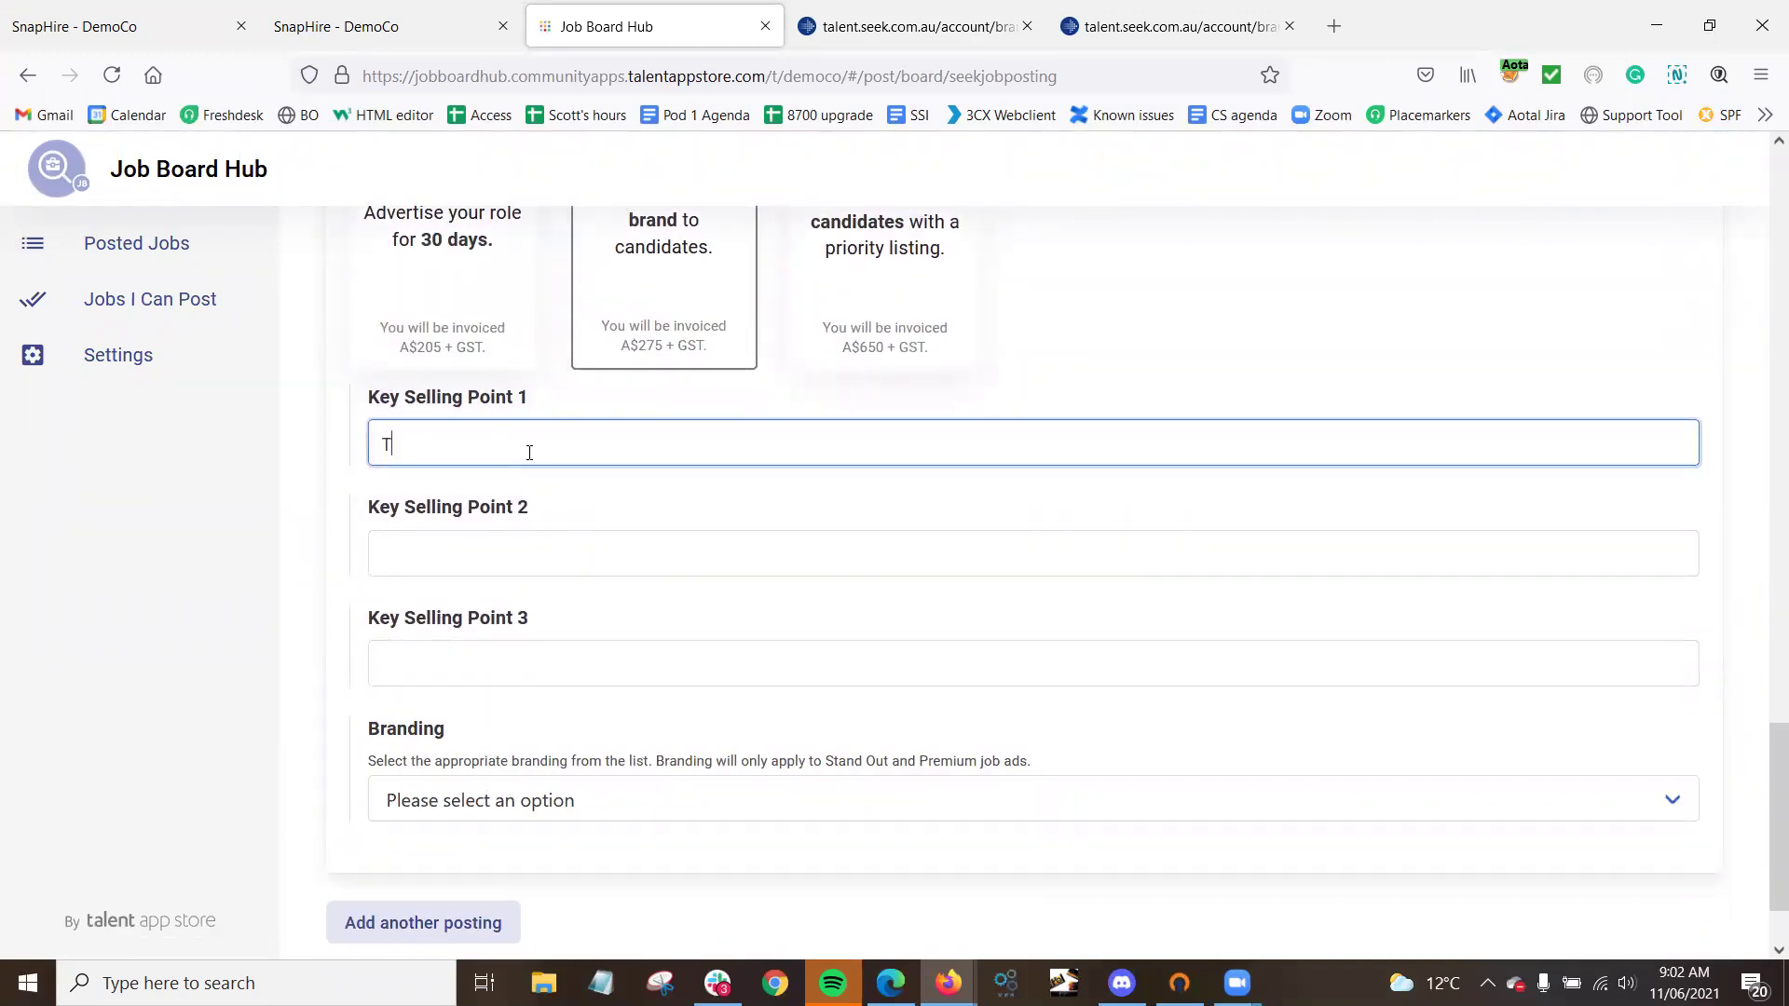
key(Tab)
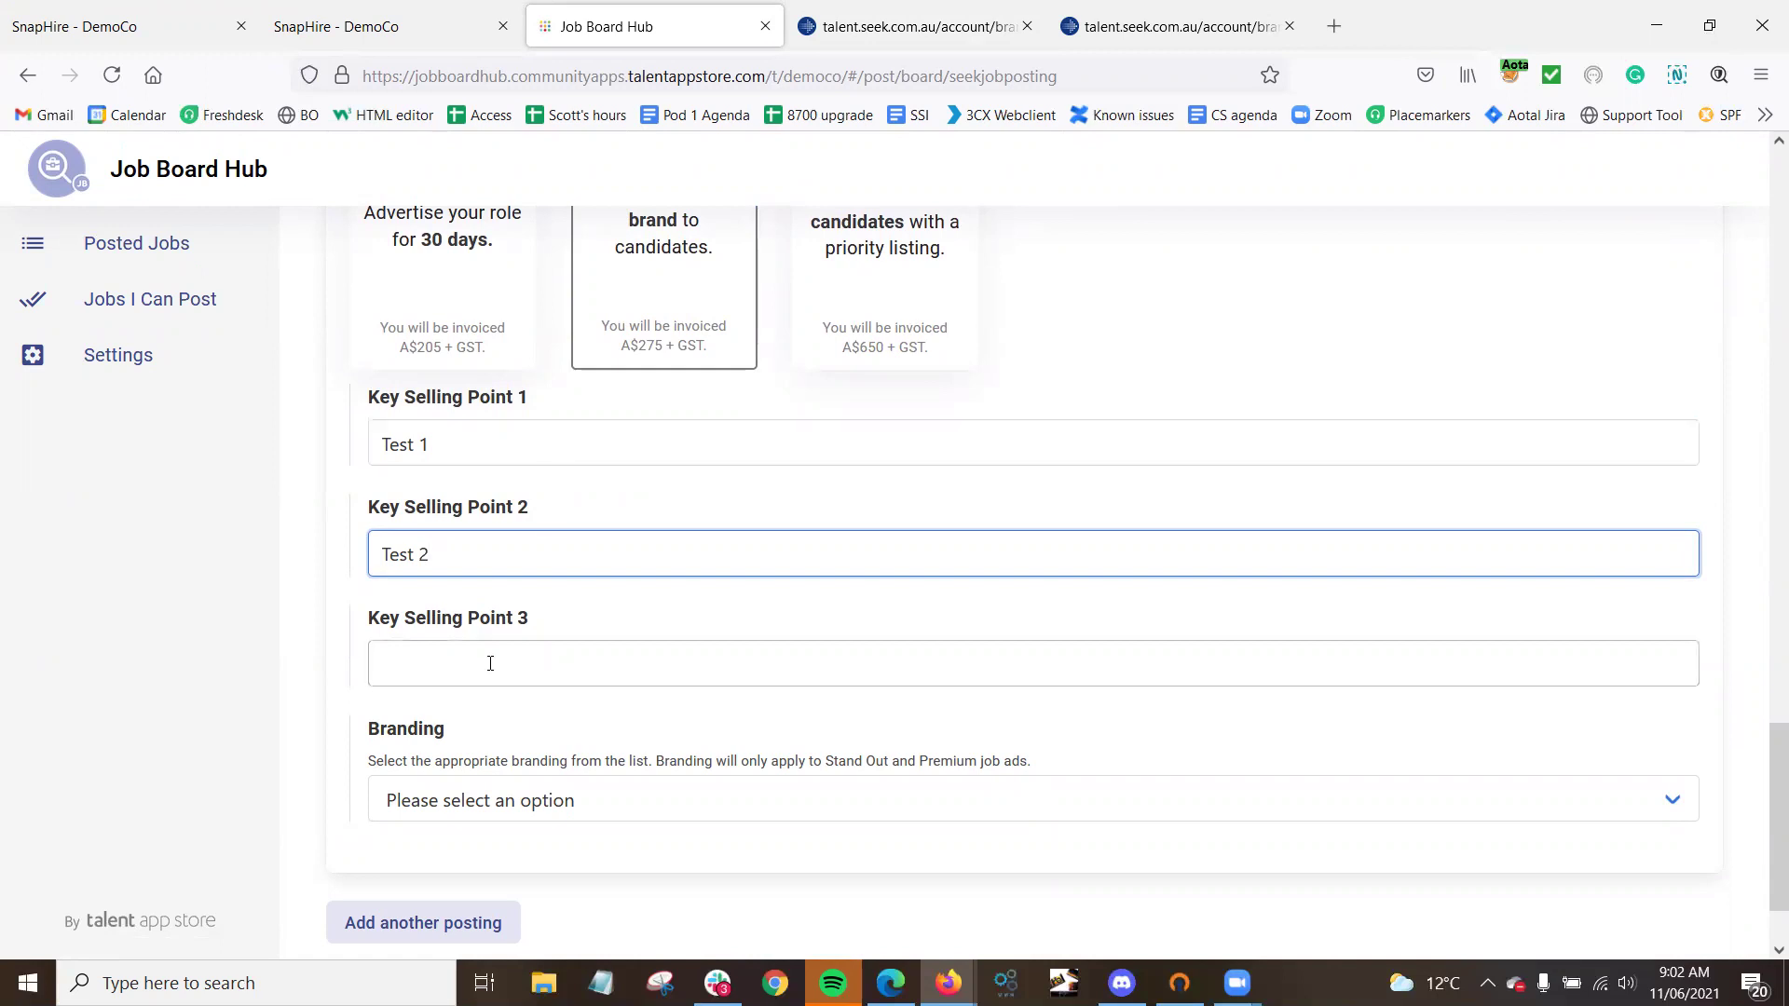
click(438, 657)
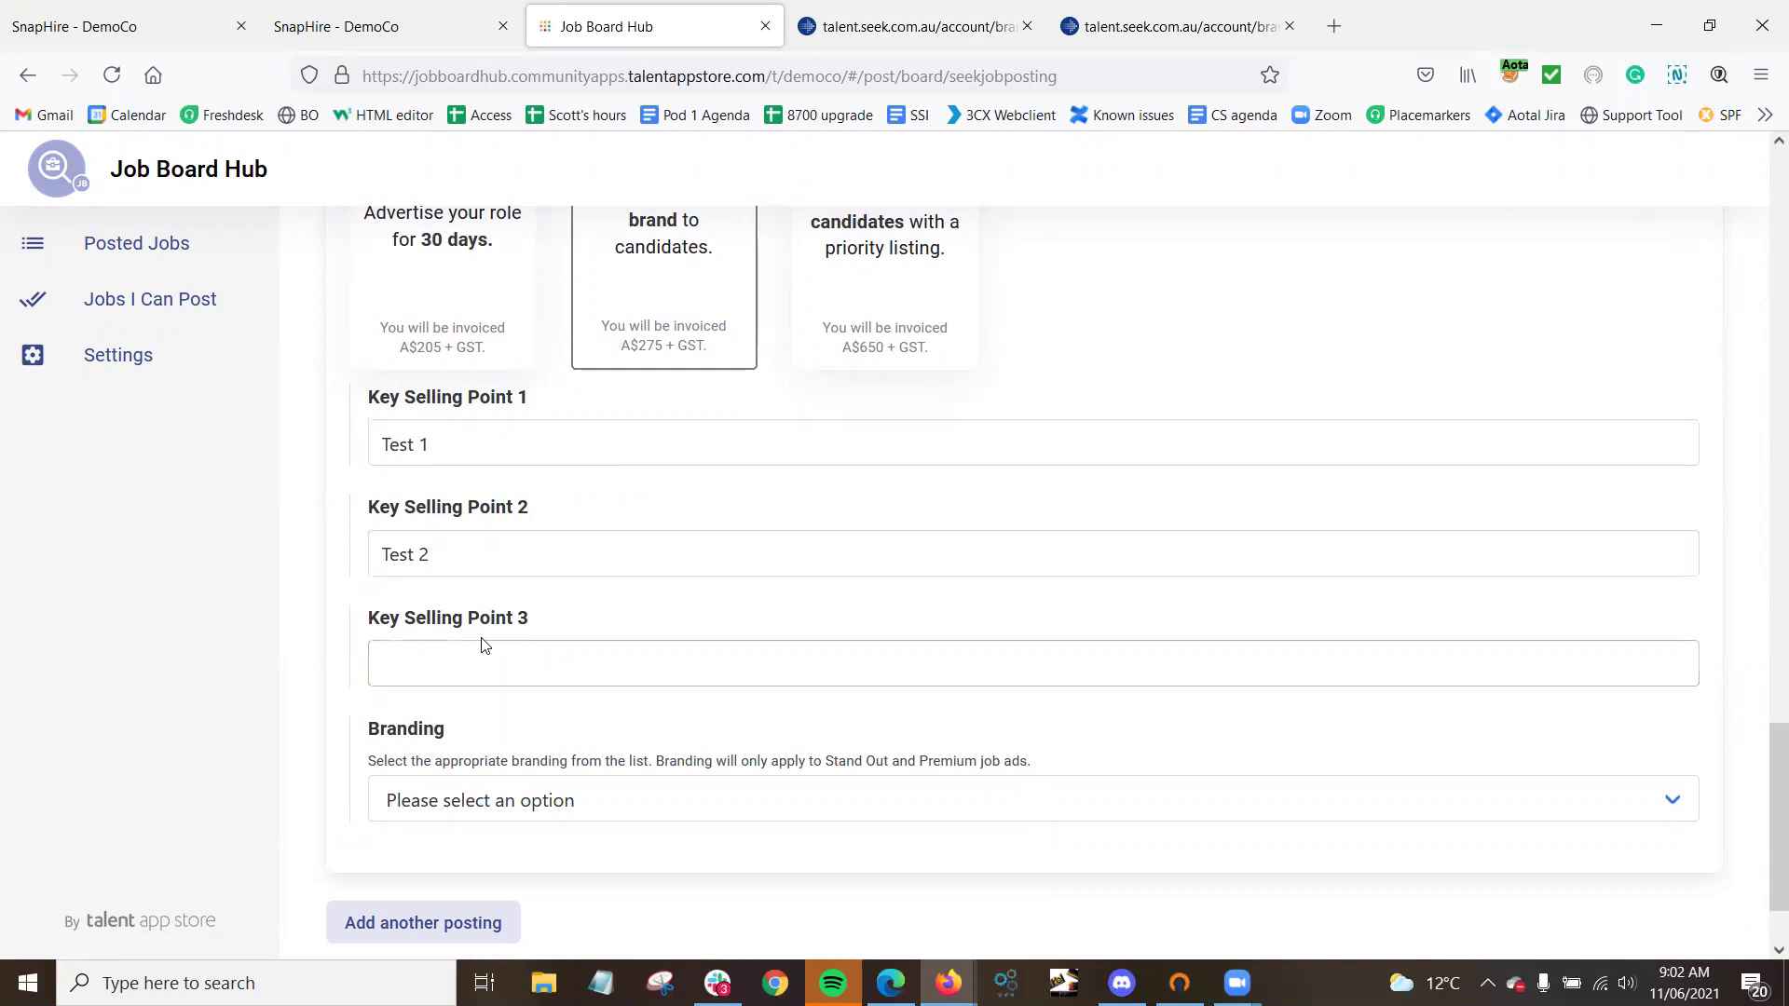
click(519, 814)
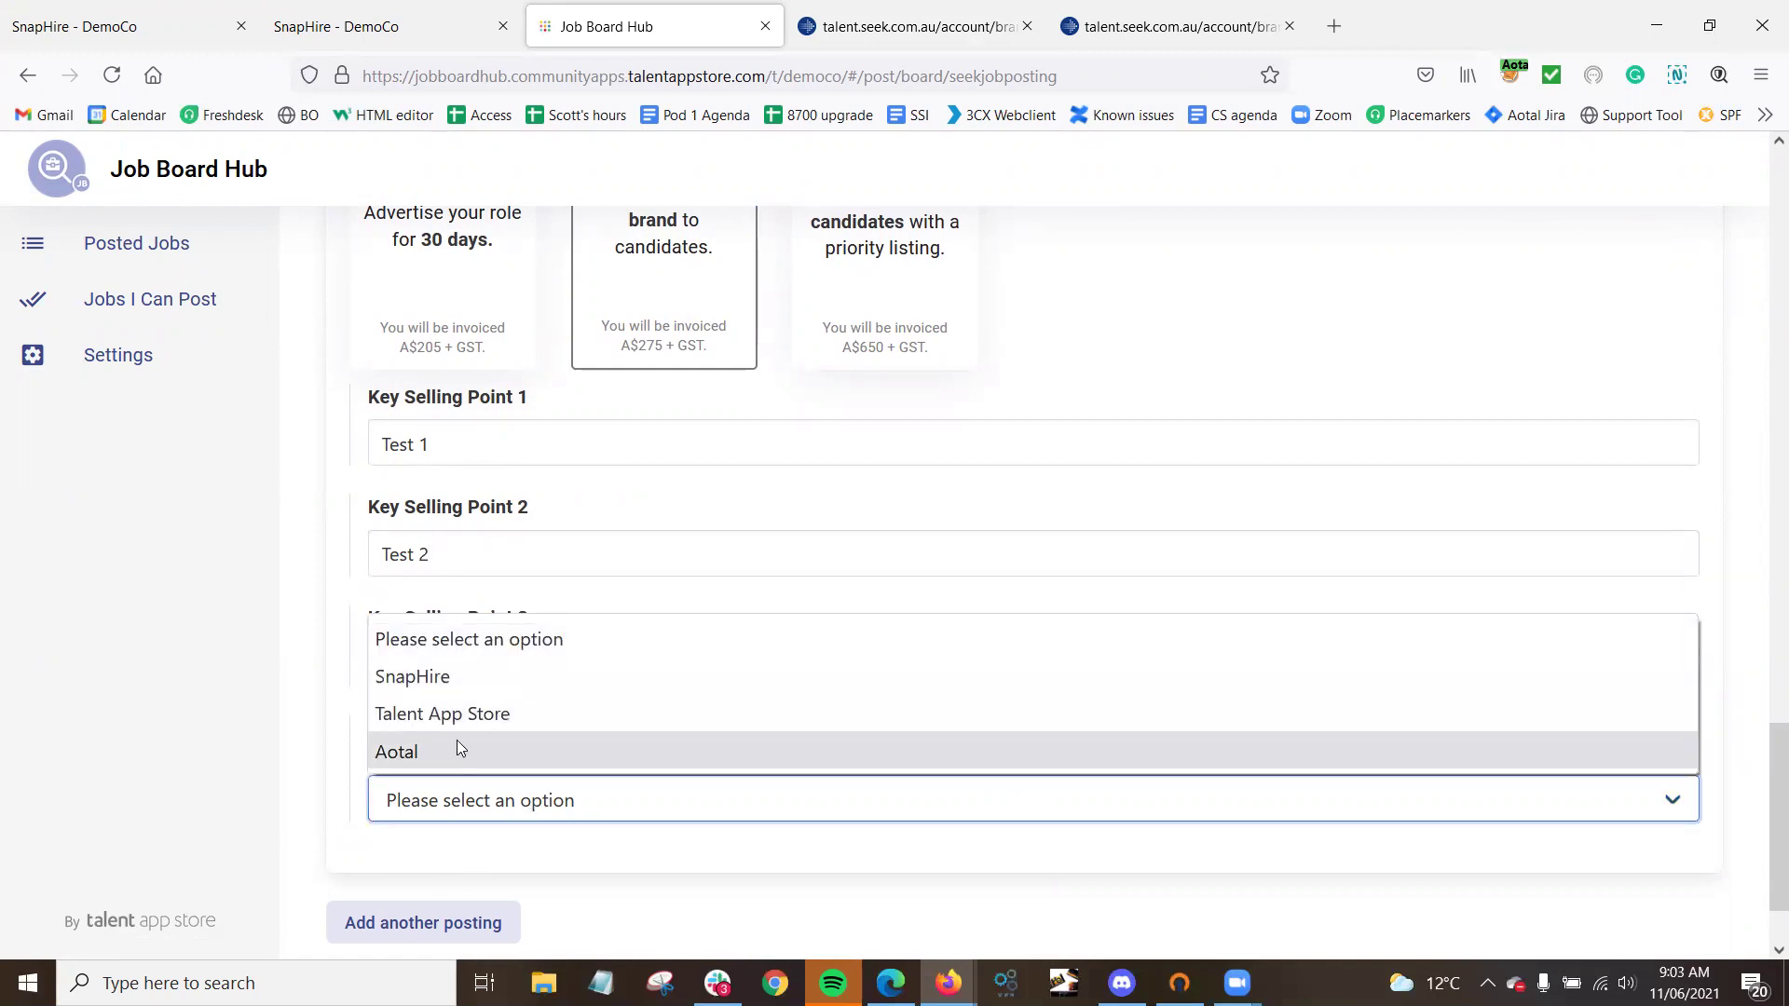
Review the SEEK brand report listing Aotal, SnapHire and Talent App Store, then return to Job Board Hub.
click(1211, 7)
click(183, 352)
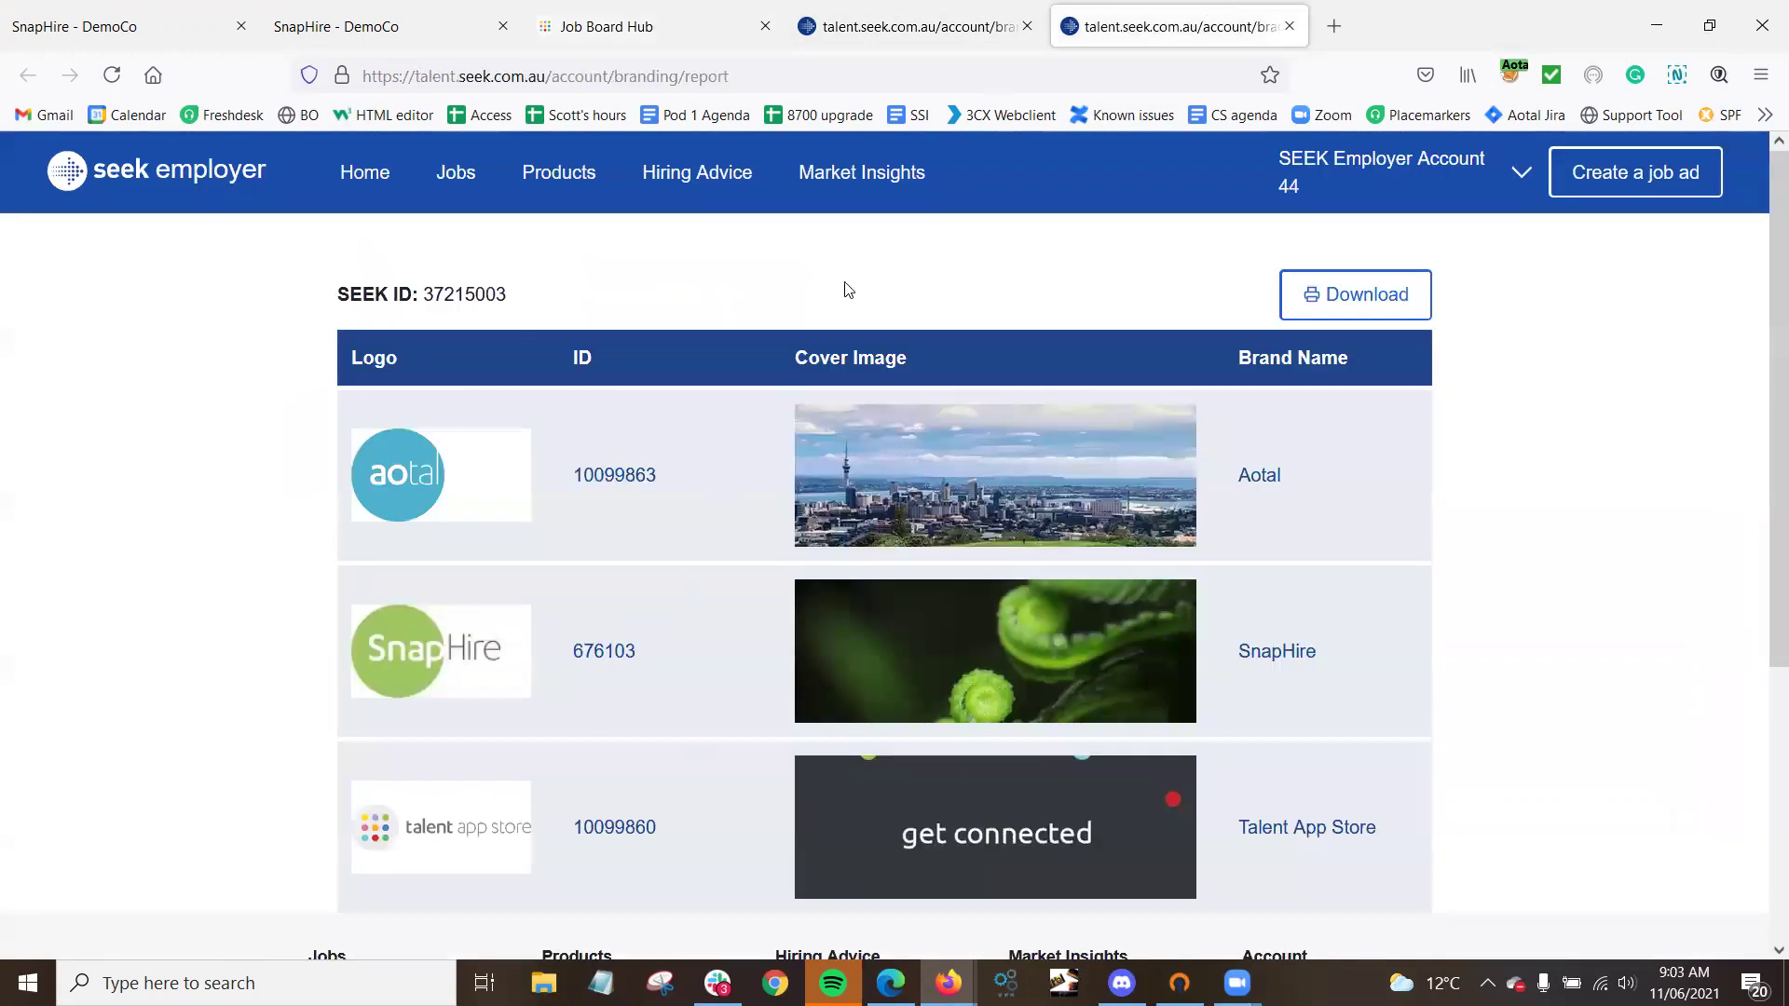
scroll(702, 731, down, 4)
scroll(738, 704, up, 4)
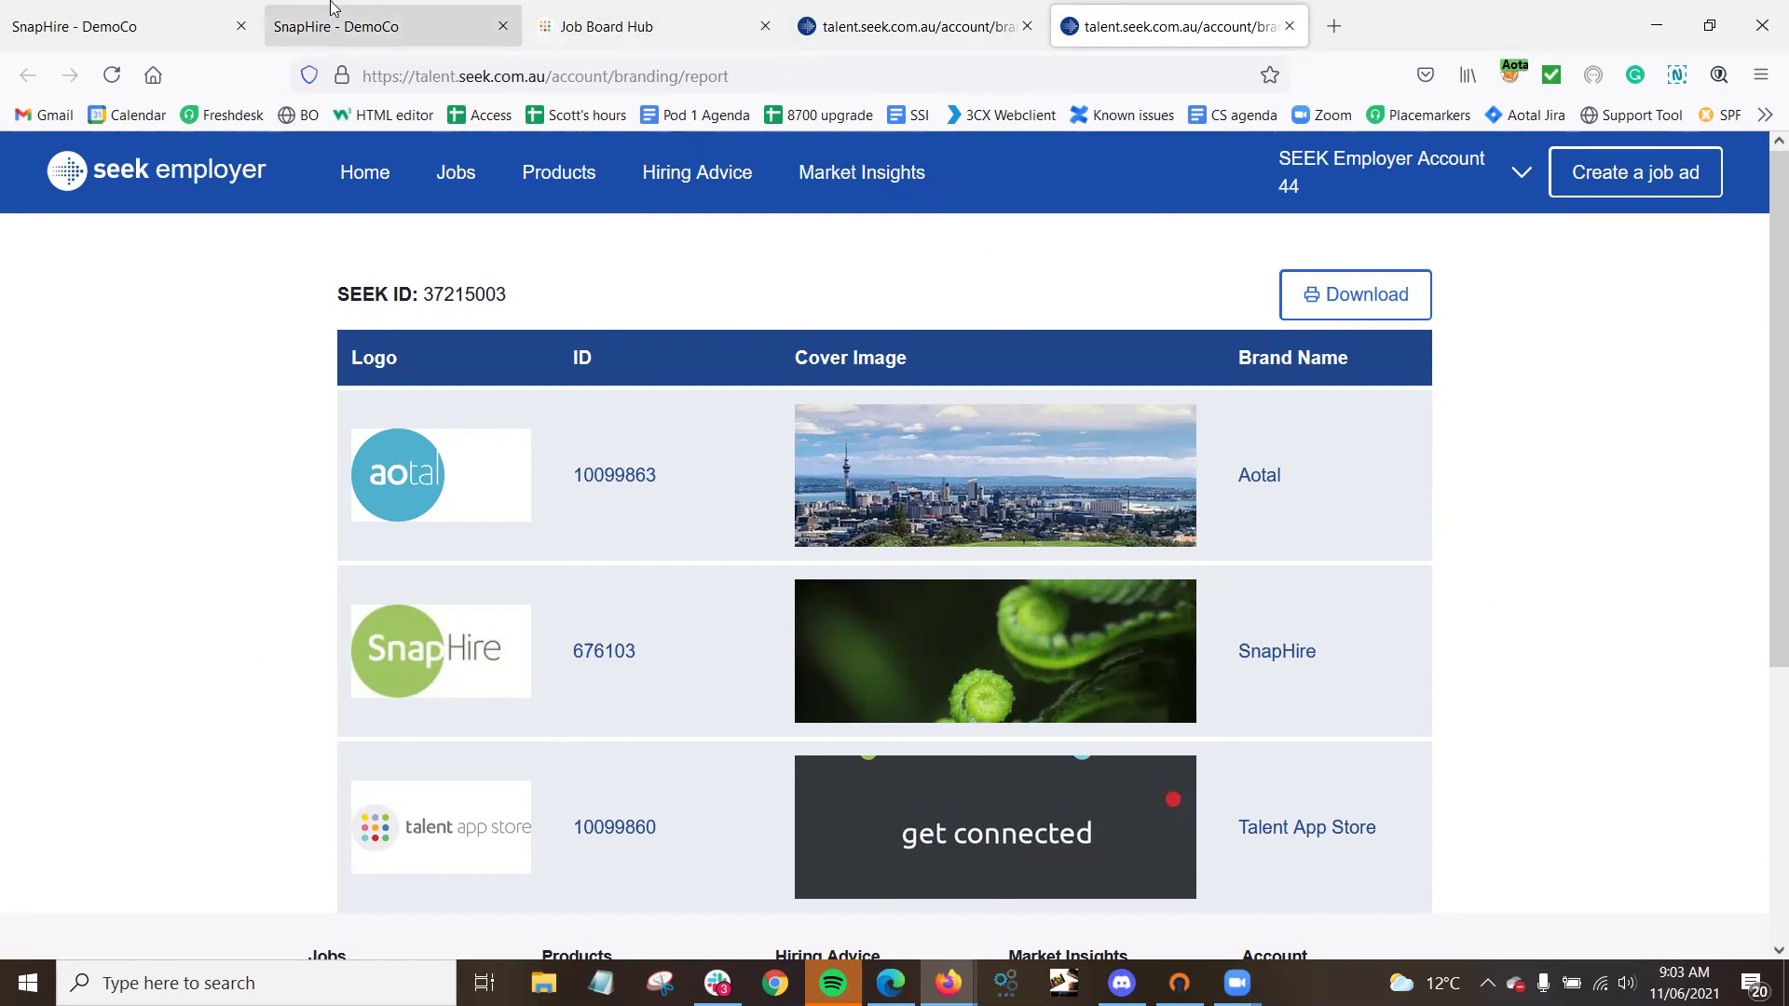
click(634, 26)
Set the posting's branding to Aotal.
click(469, 795)
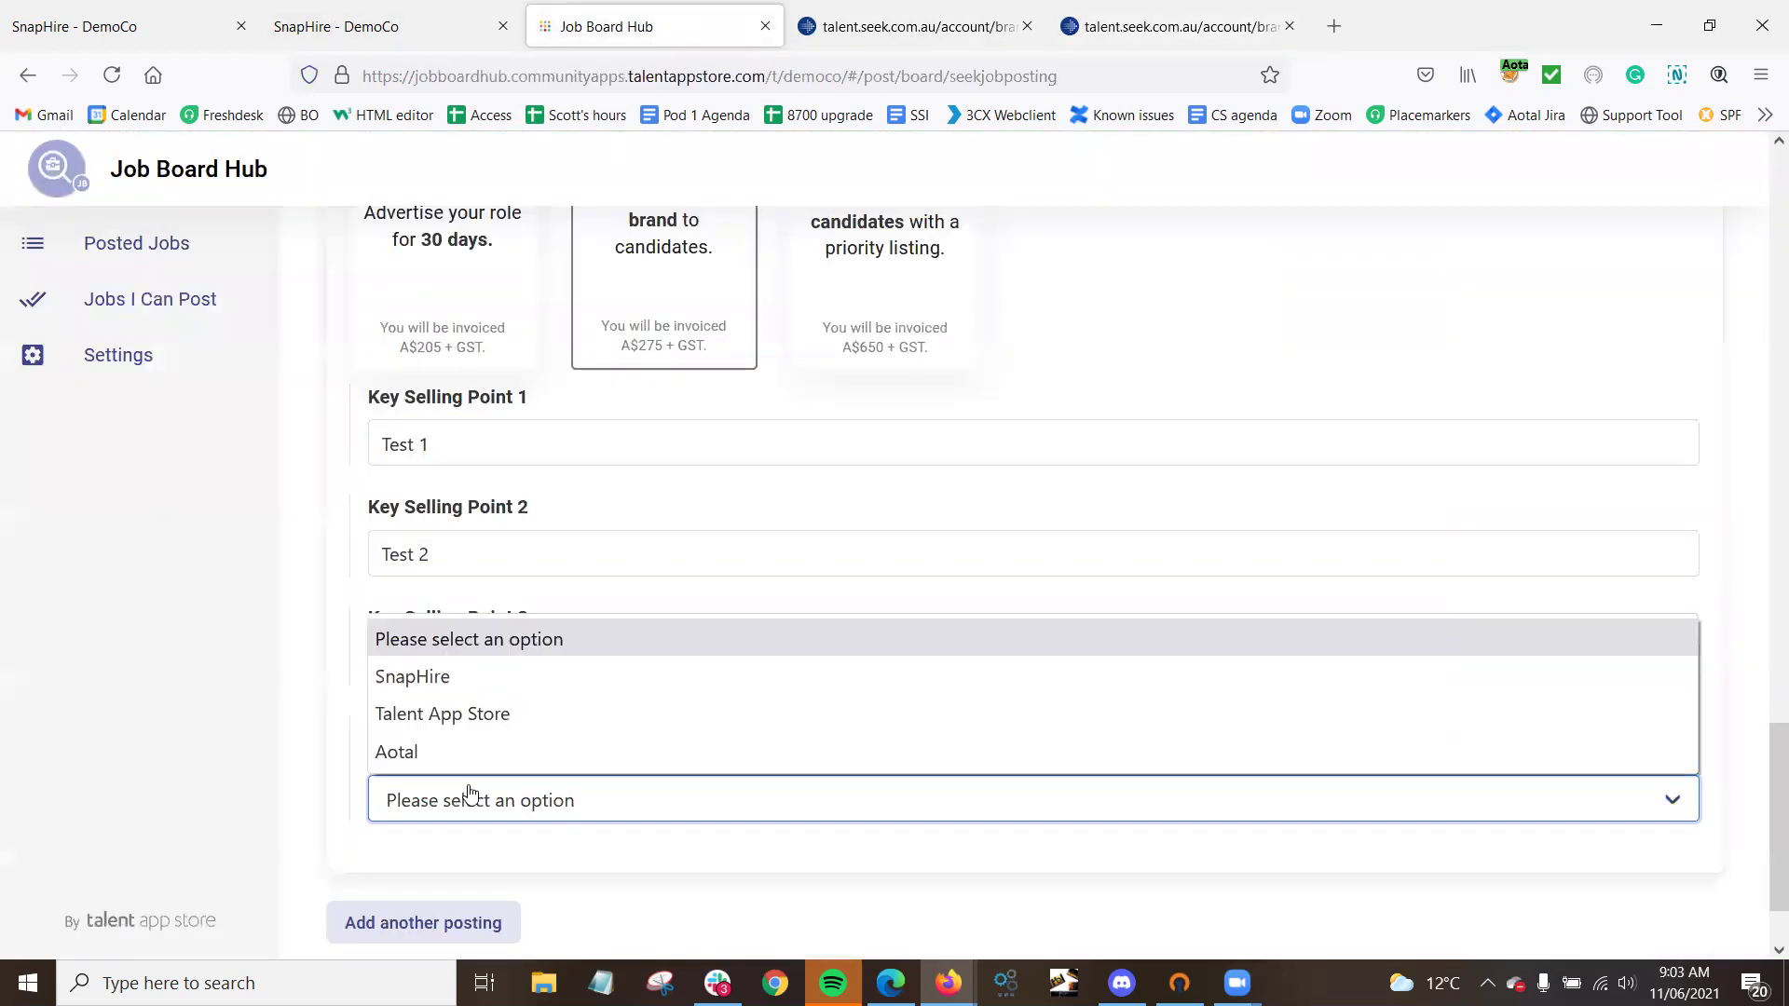
click(427, 750)
scroll(299, 633, down, 3)
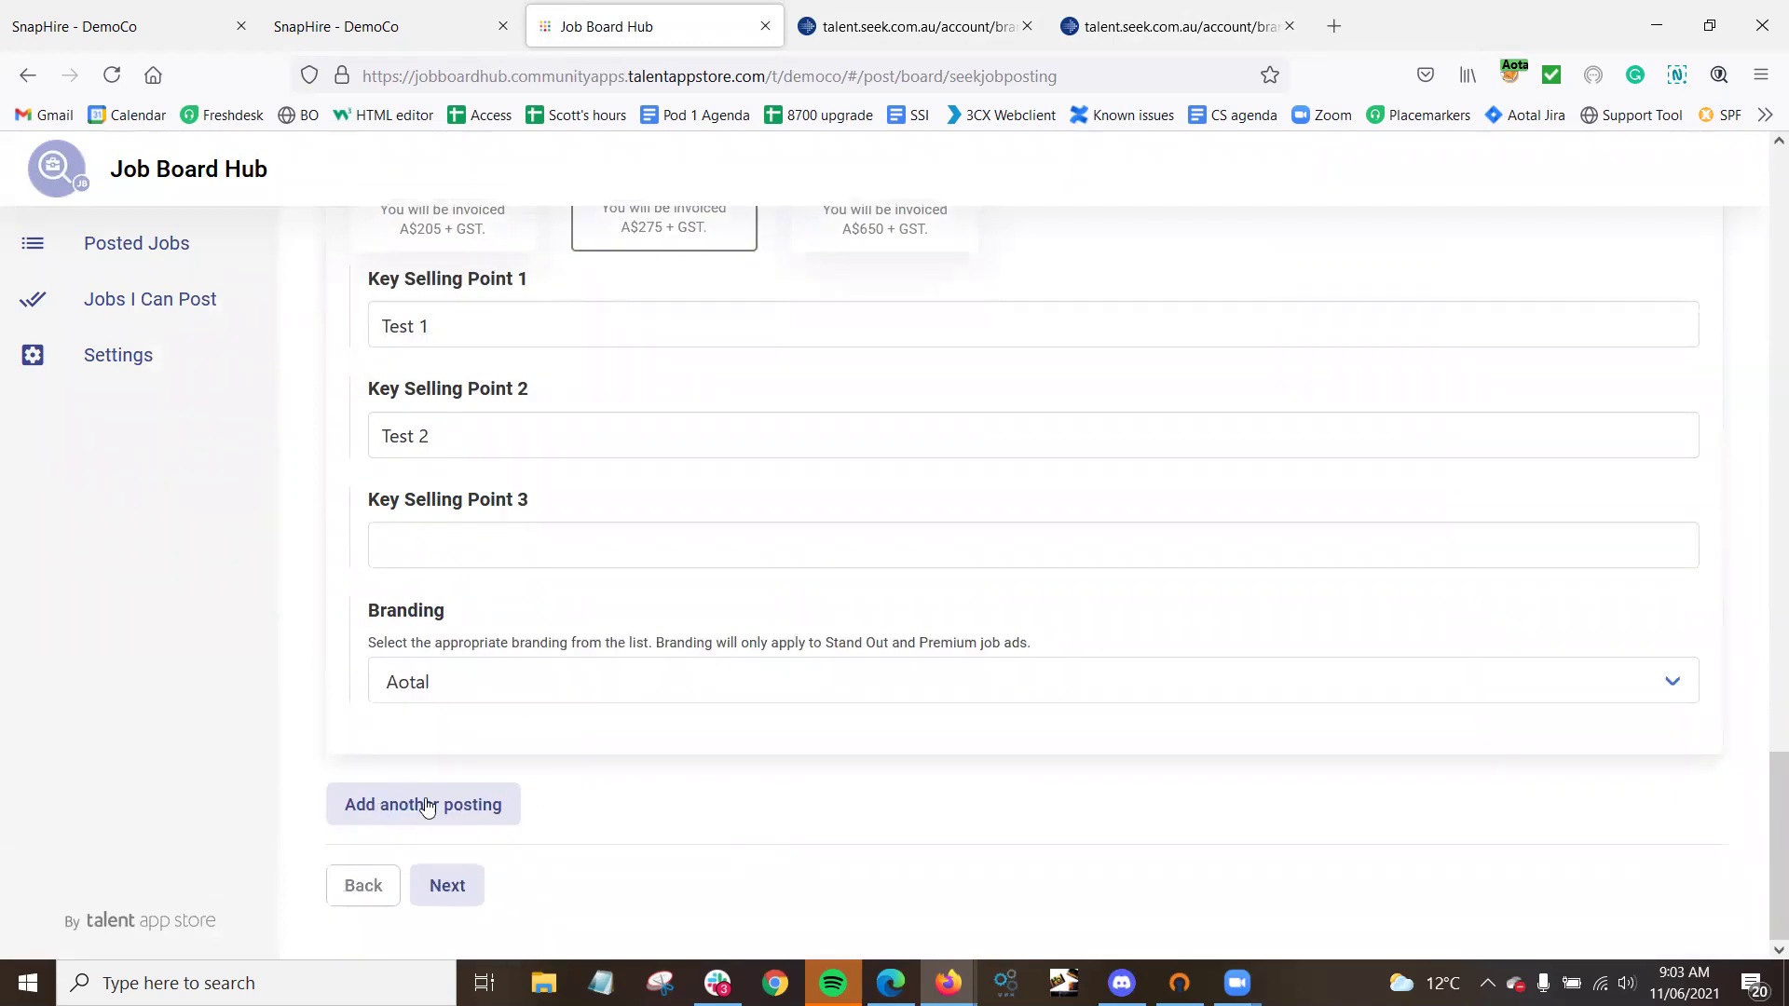
Add a second SEEK posting, then delete Posting #2 again.
click(429, 807)
scroll(706, 607, down, 3)
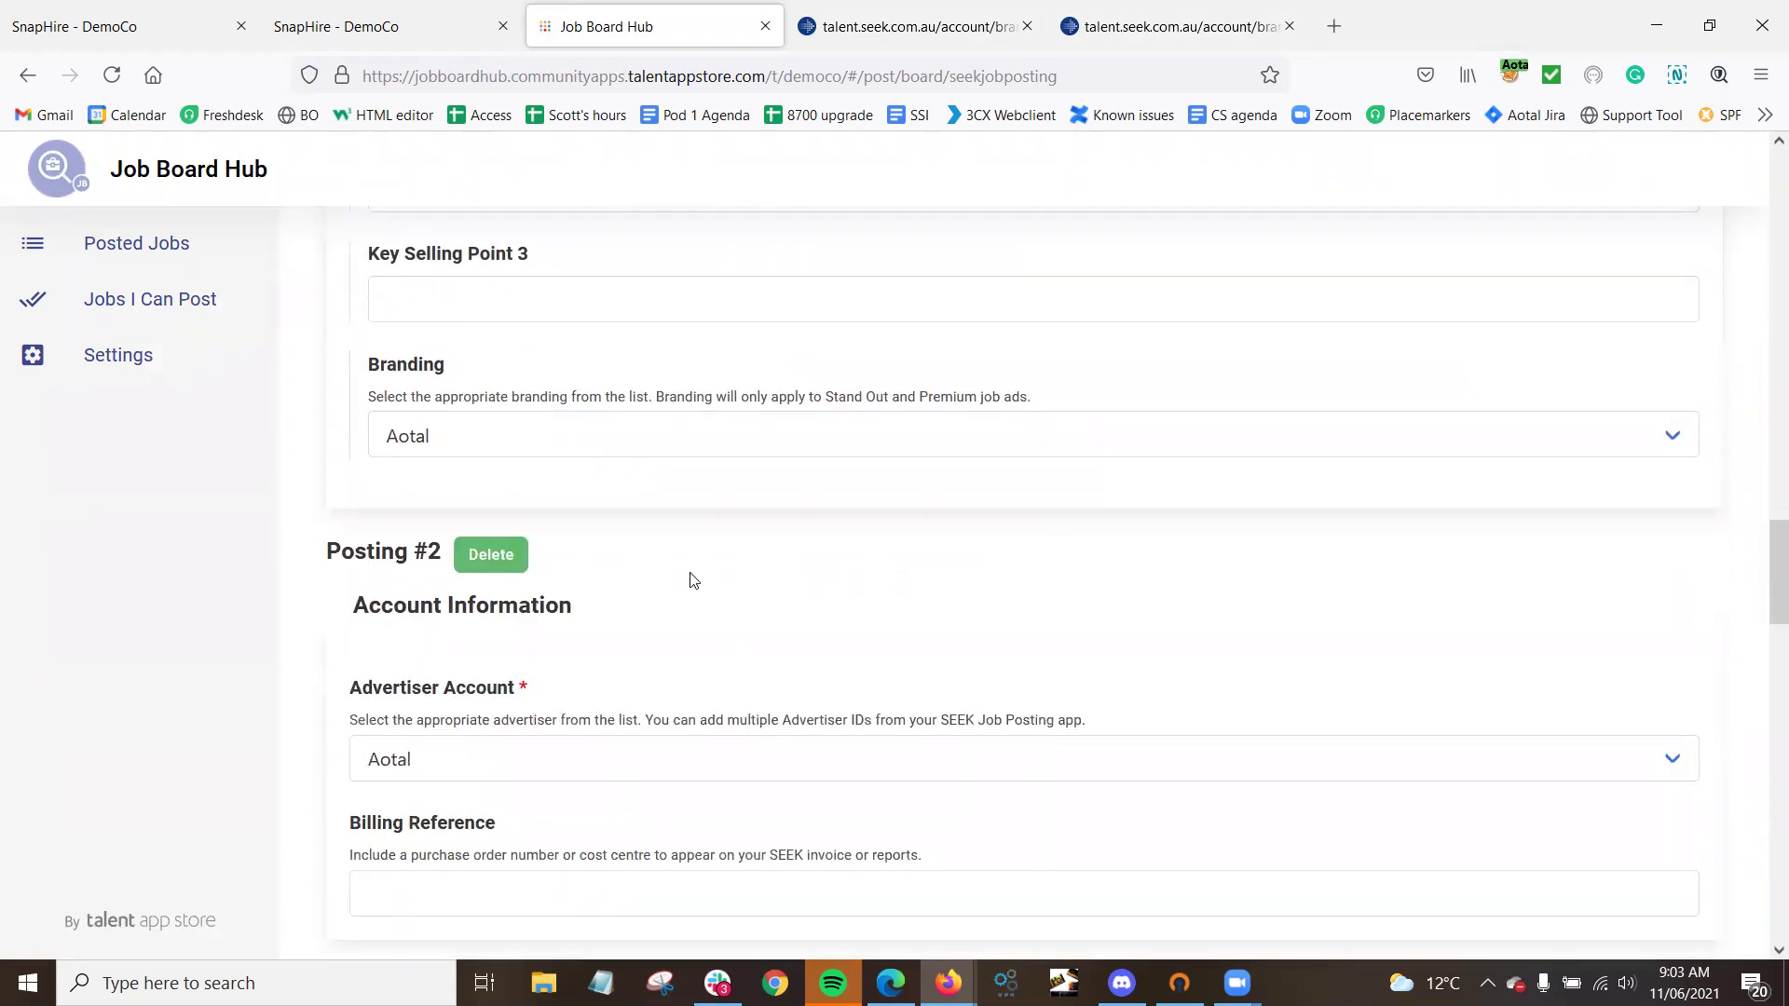
scroll(694, 579, down, 5)
scroll(681, 587, up, 3)
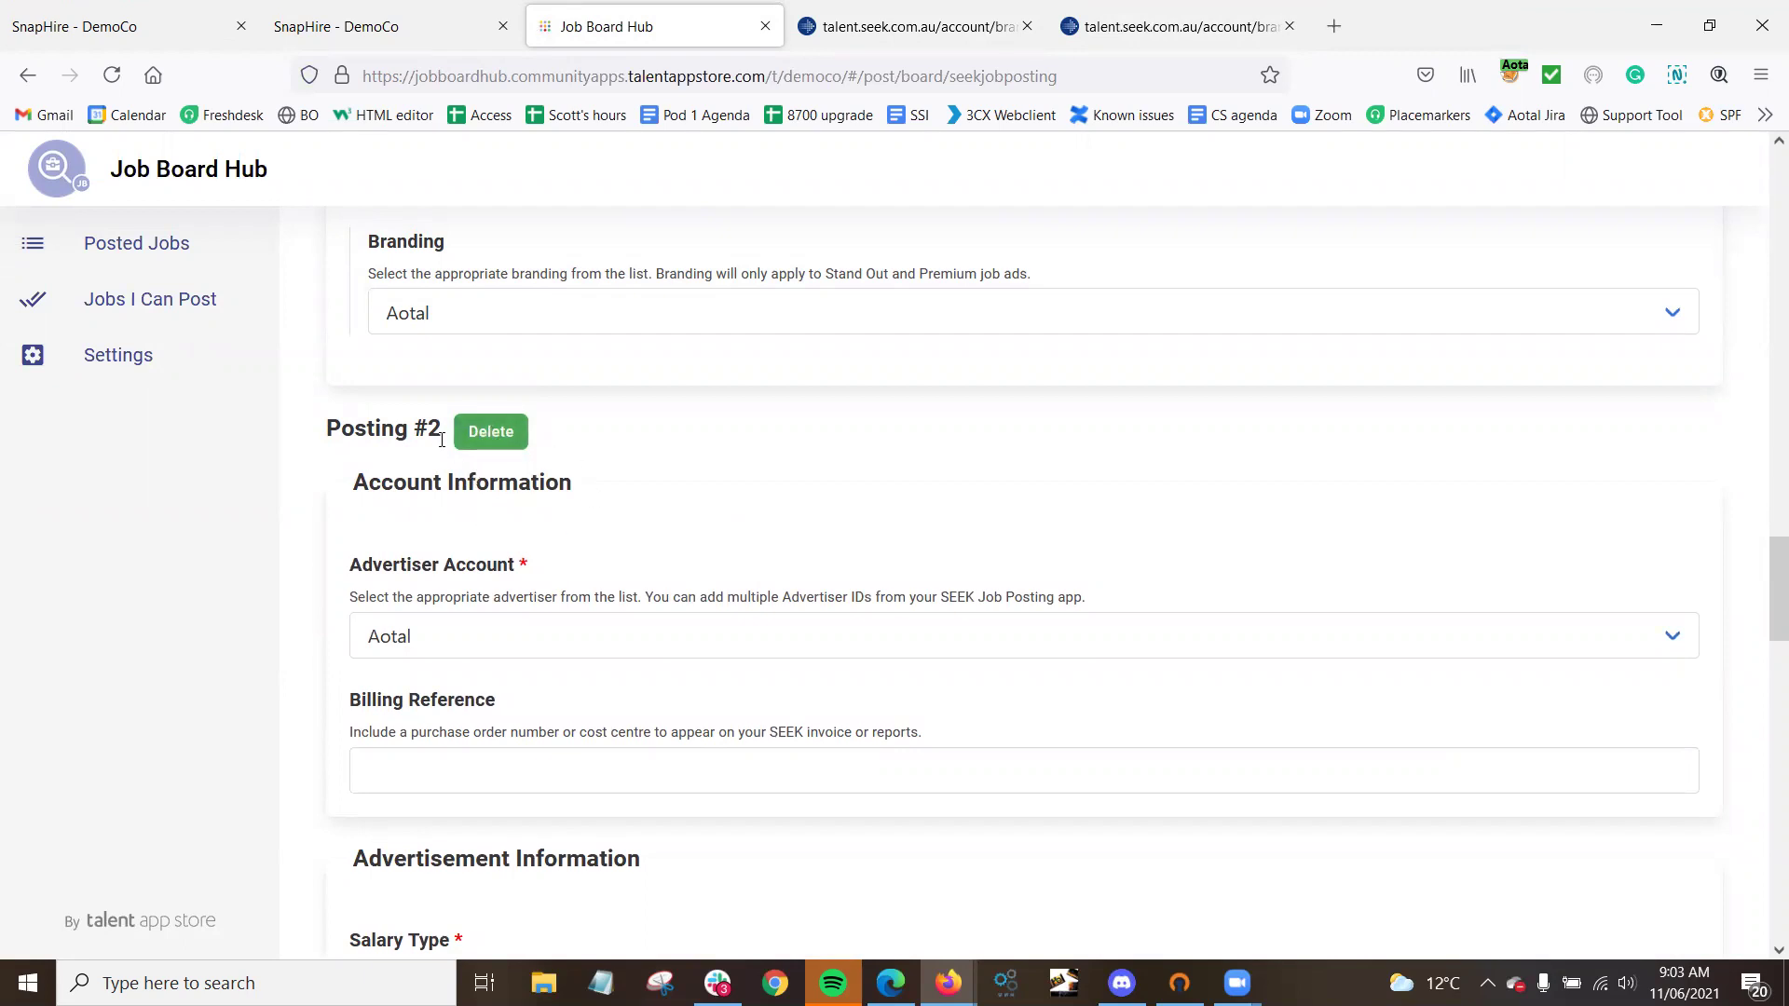
click(508, 434)
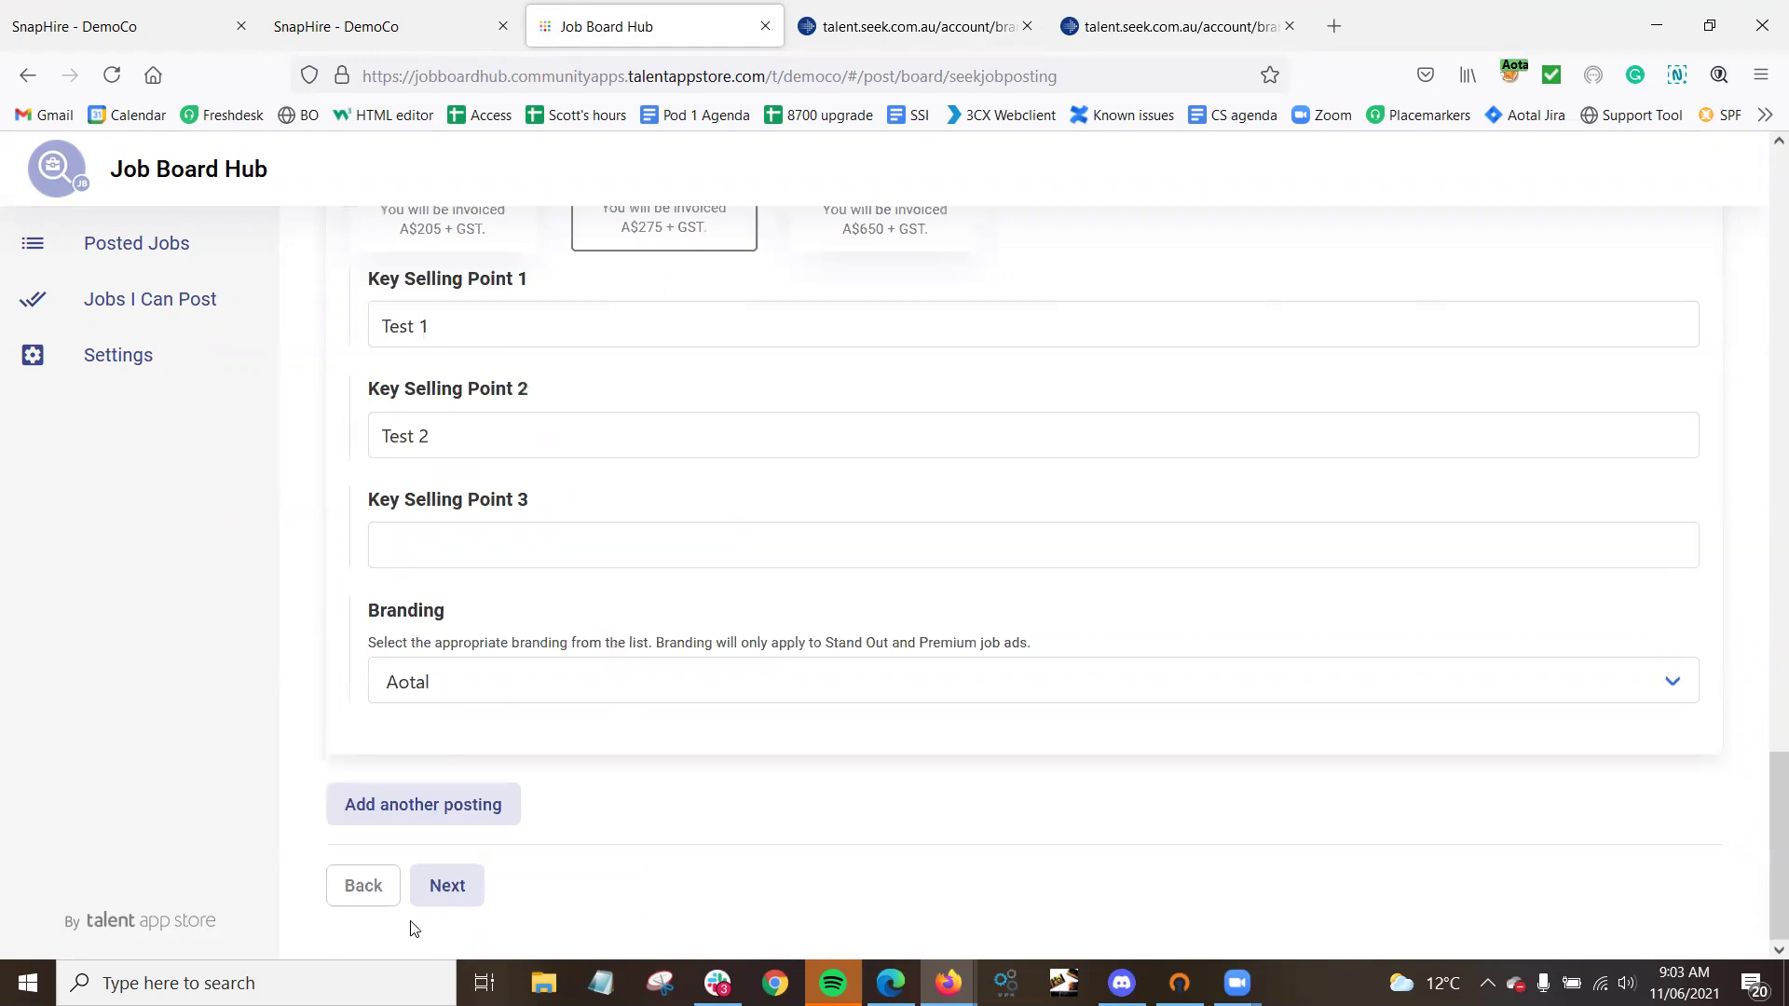
Advance the posting to the Summary step, then close the Job Board Hub tab.
click(451, 887)
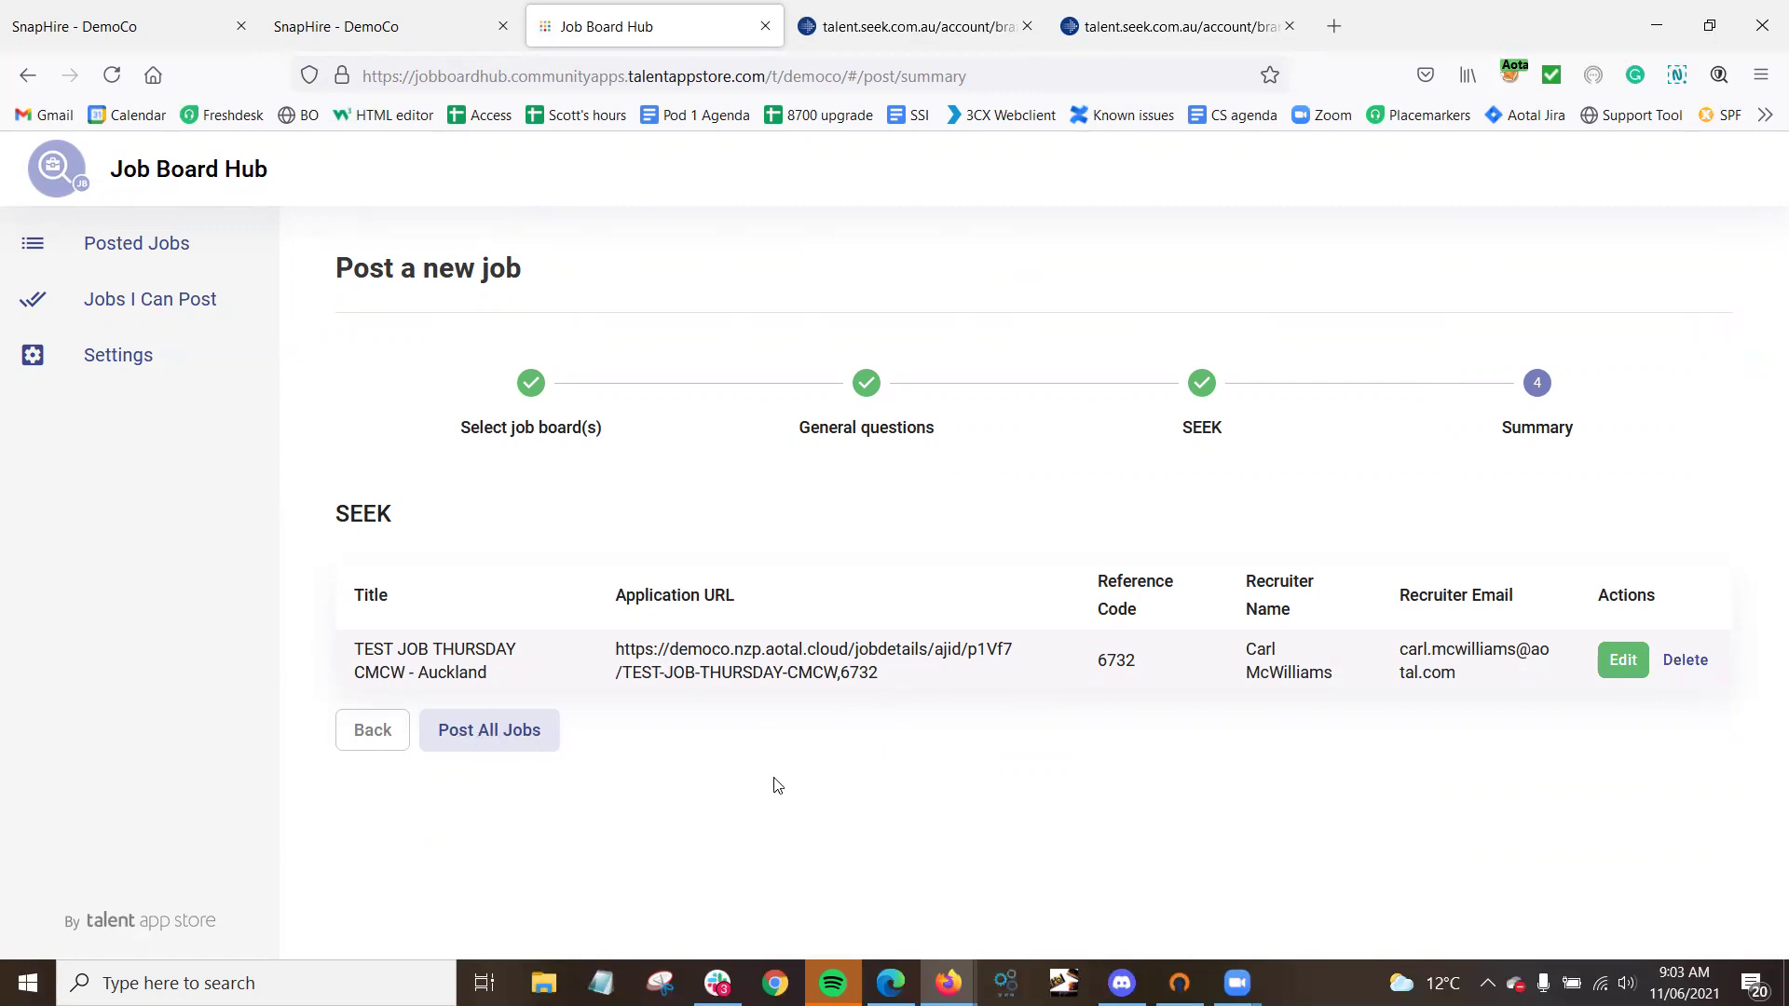
click(764, 31)
click(387, 28)
Close the duplicate SnapHire and SEEK brands tabs and reload the Marketplace.
click(503, 26)
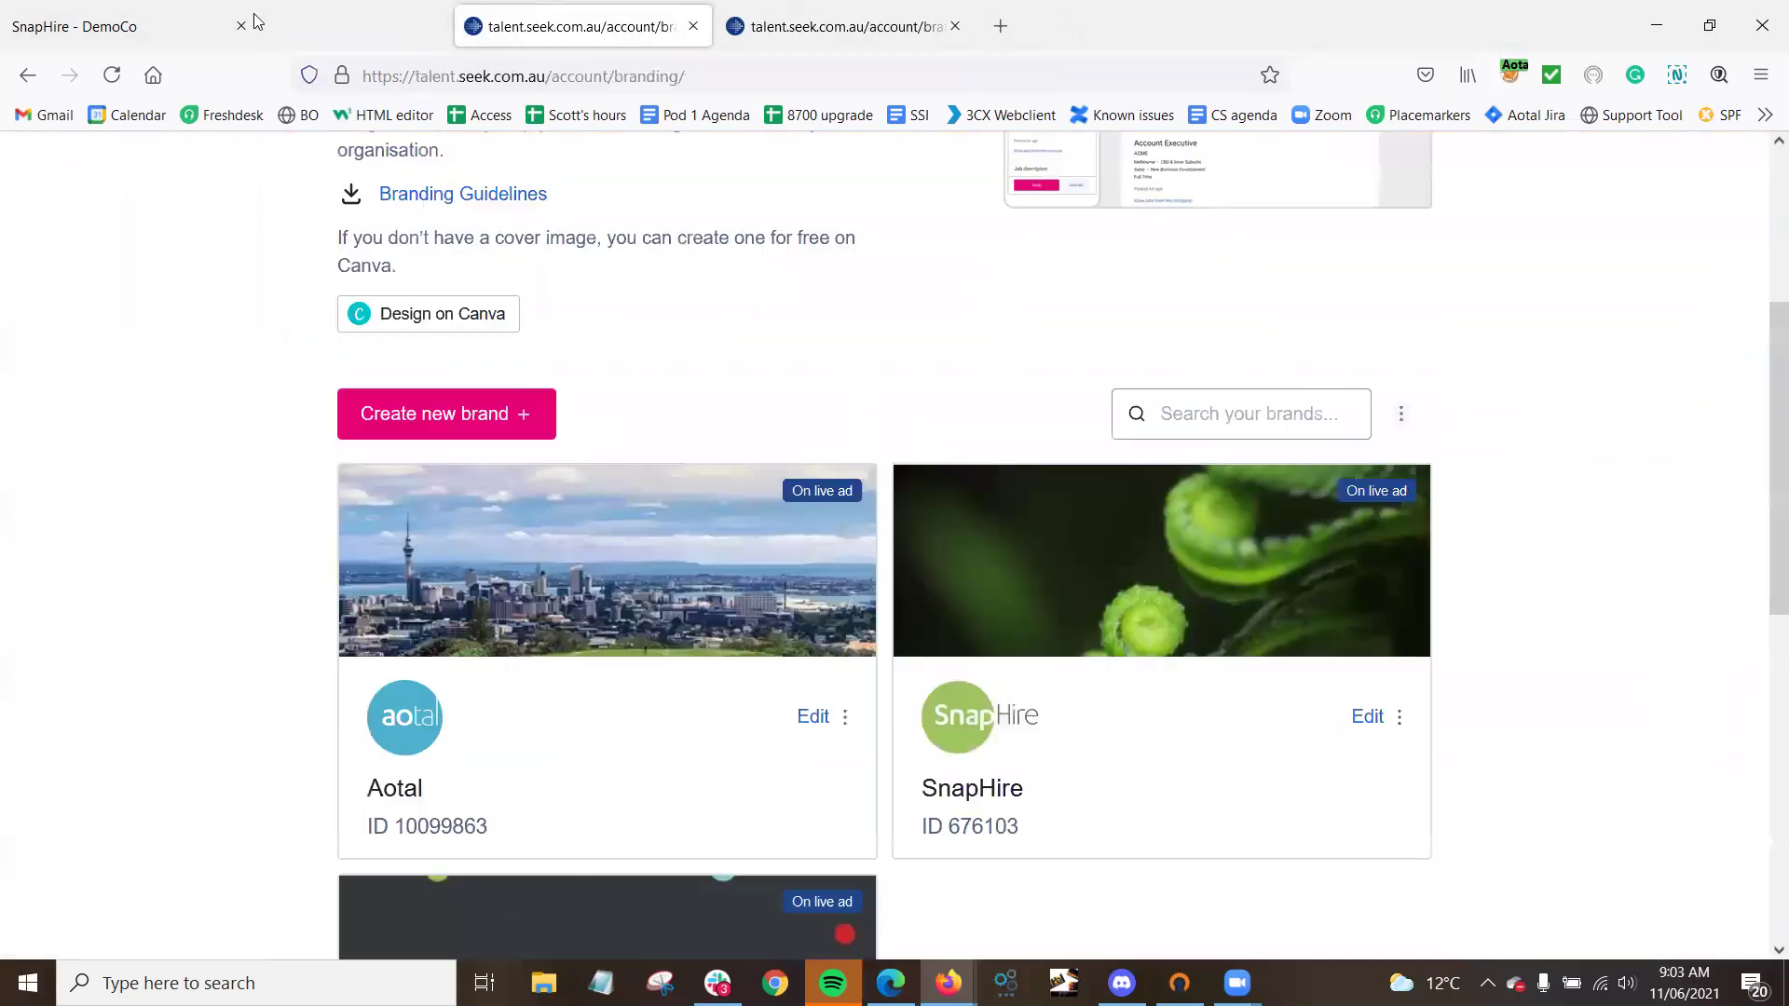
click(84, 12)
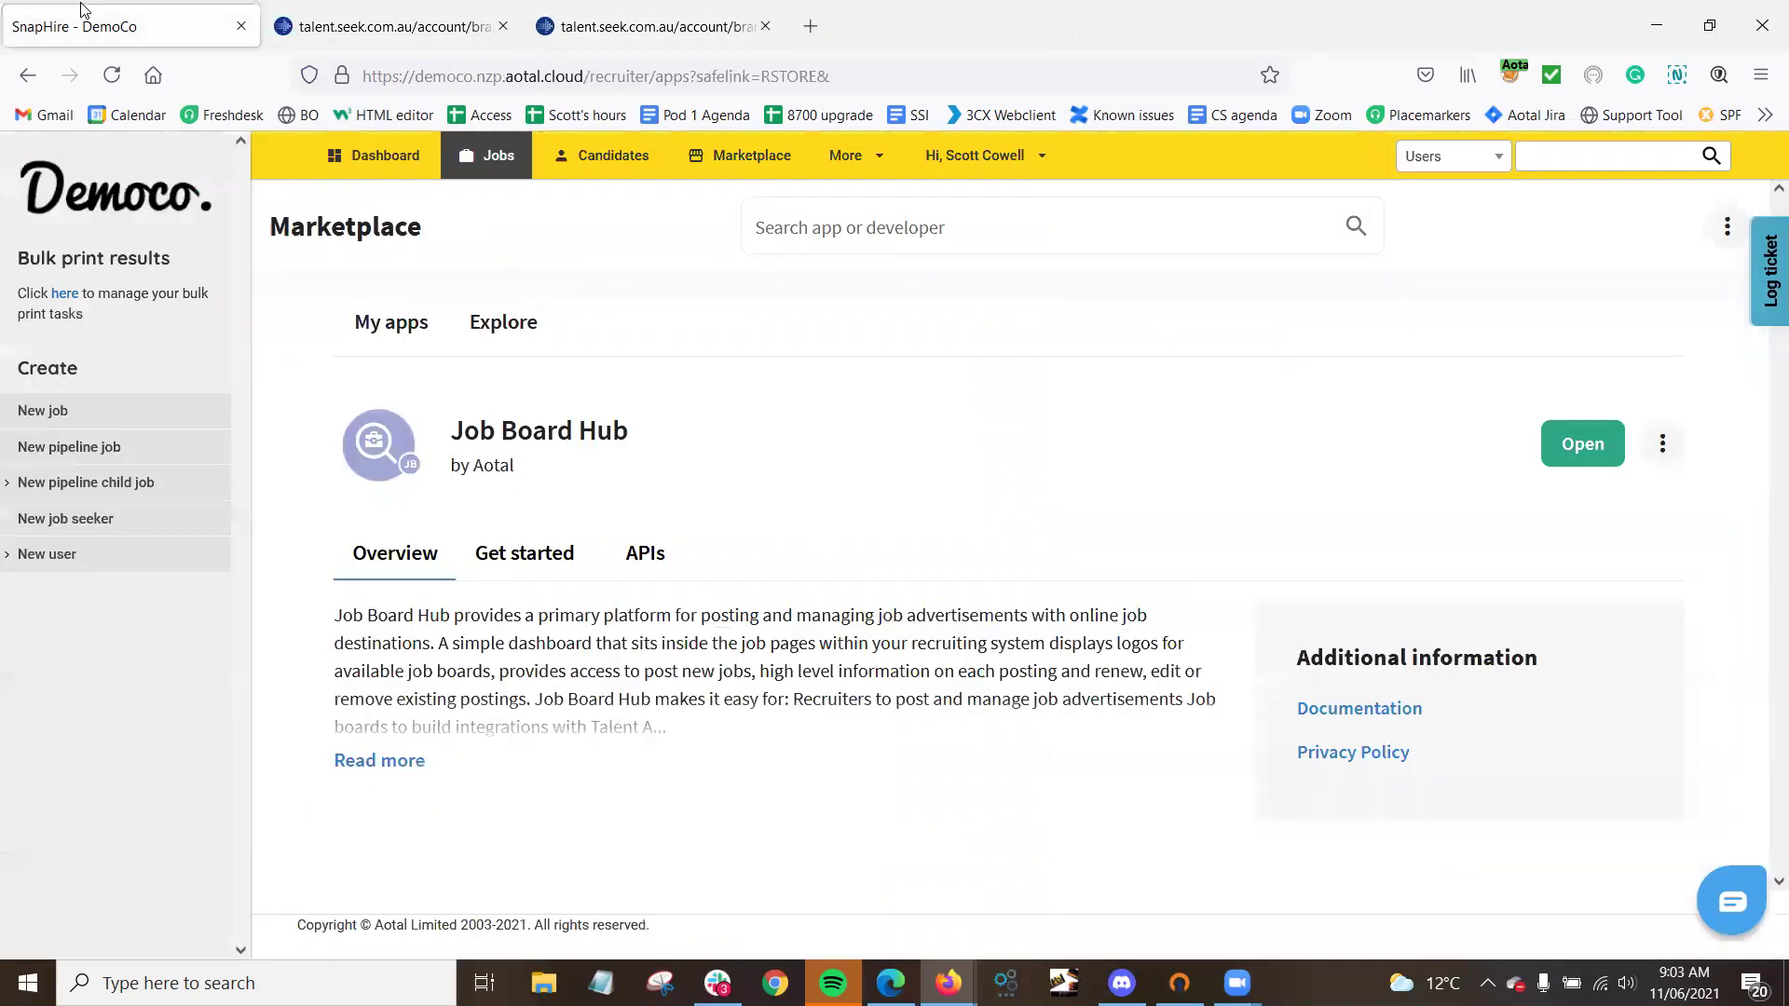
click(732, 164)
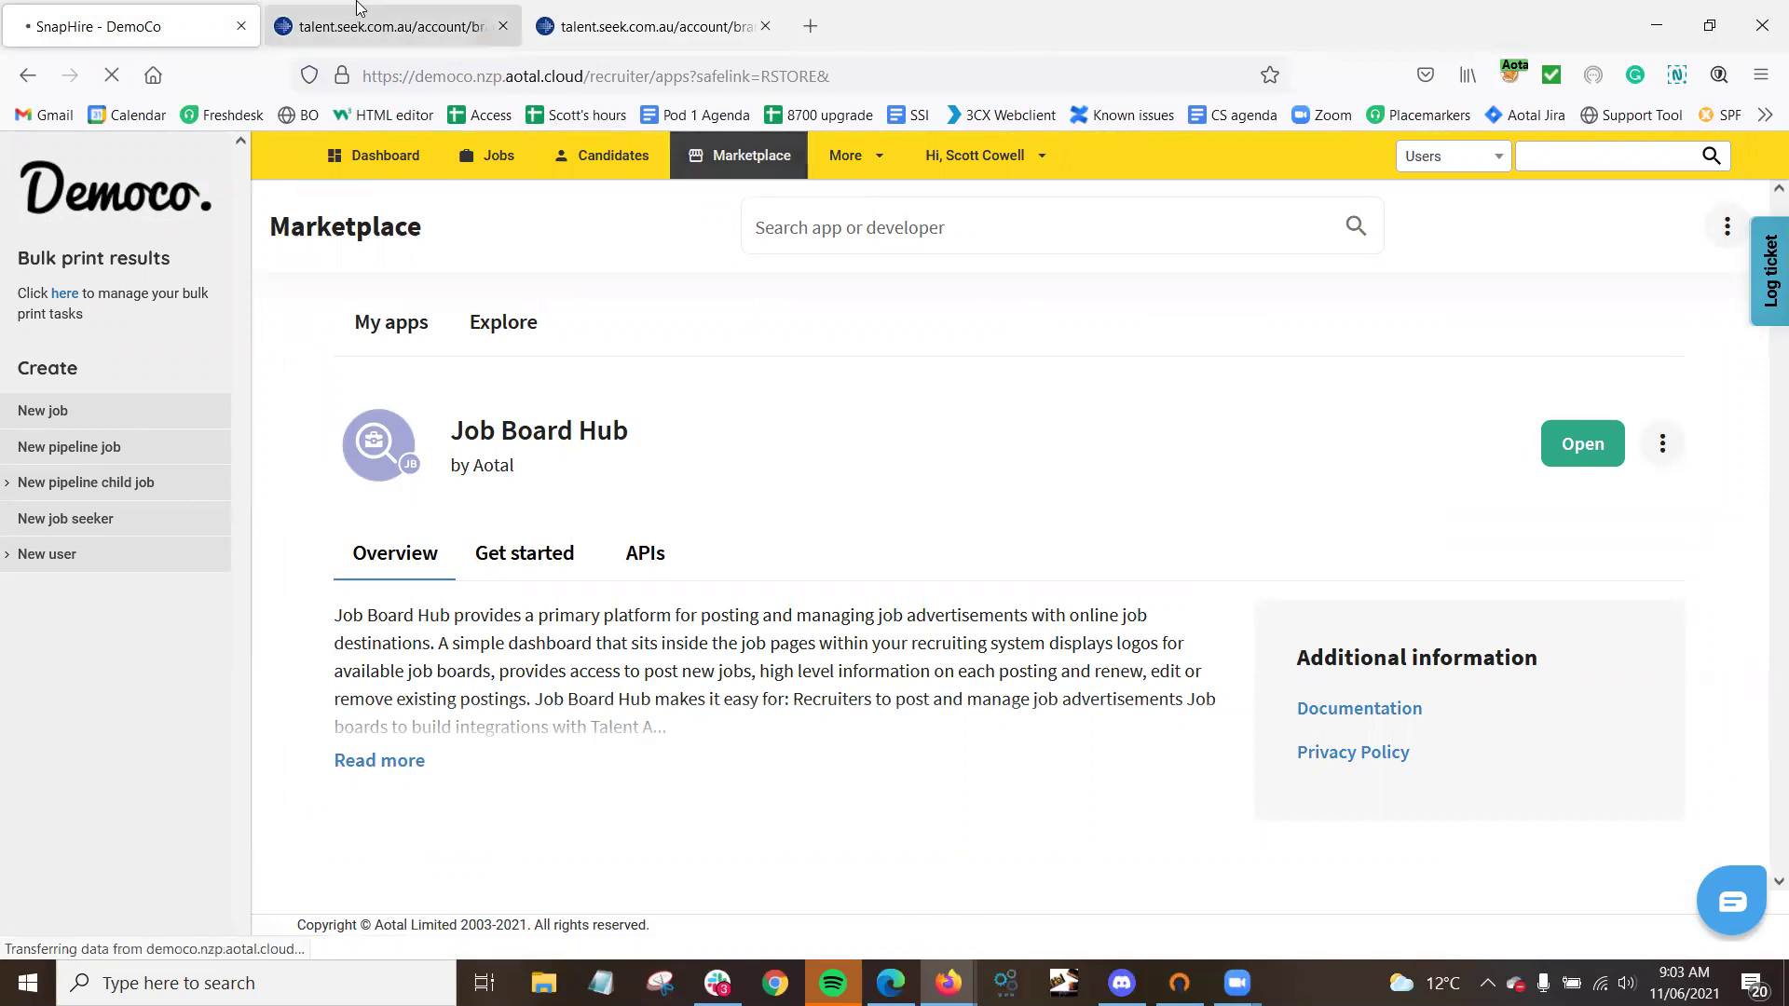
click(438, 27)
click(503, 26)
click(501, 26)
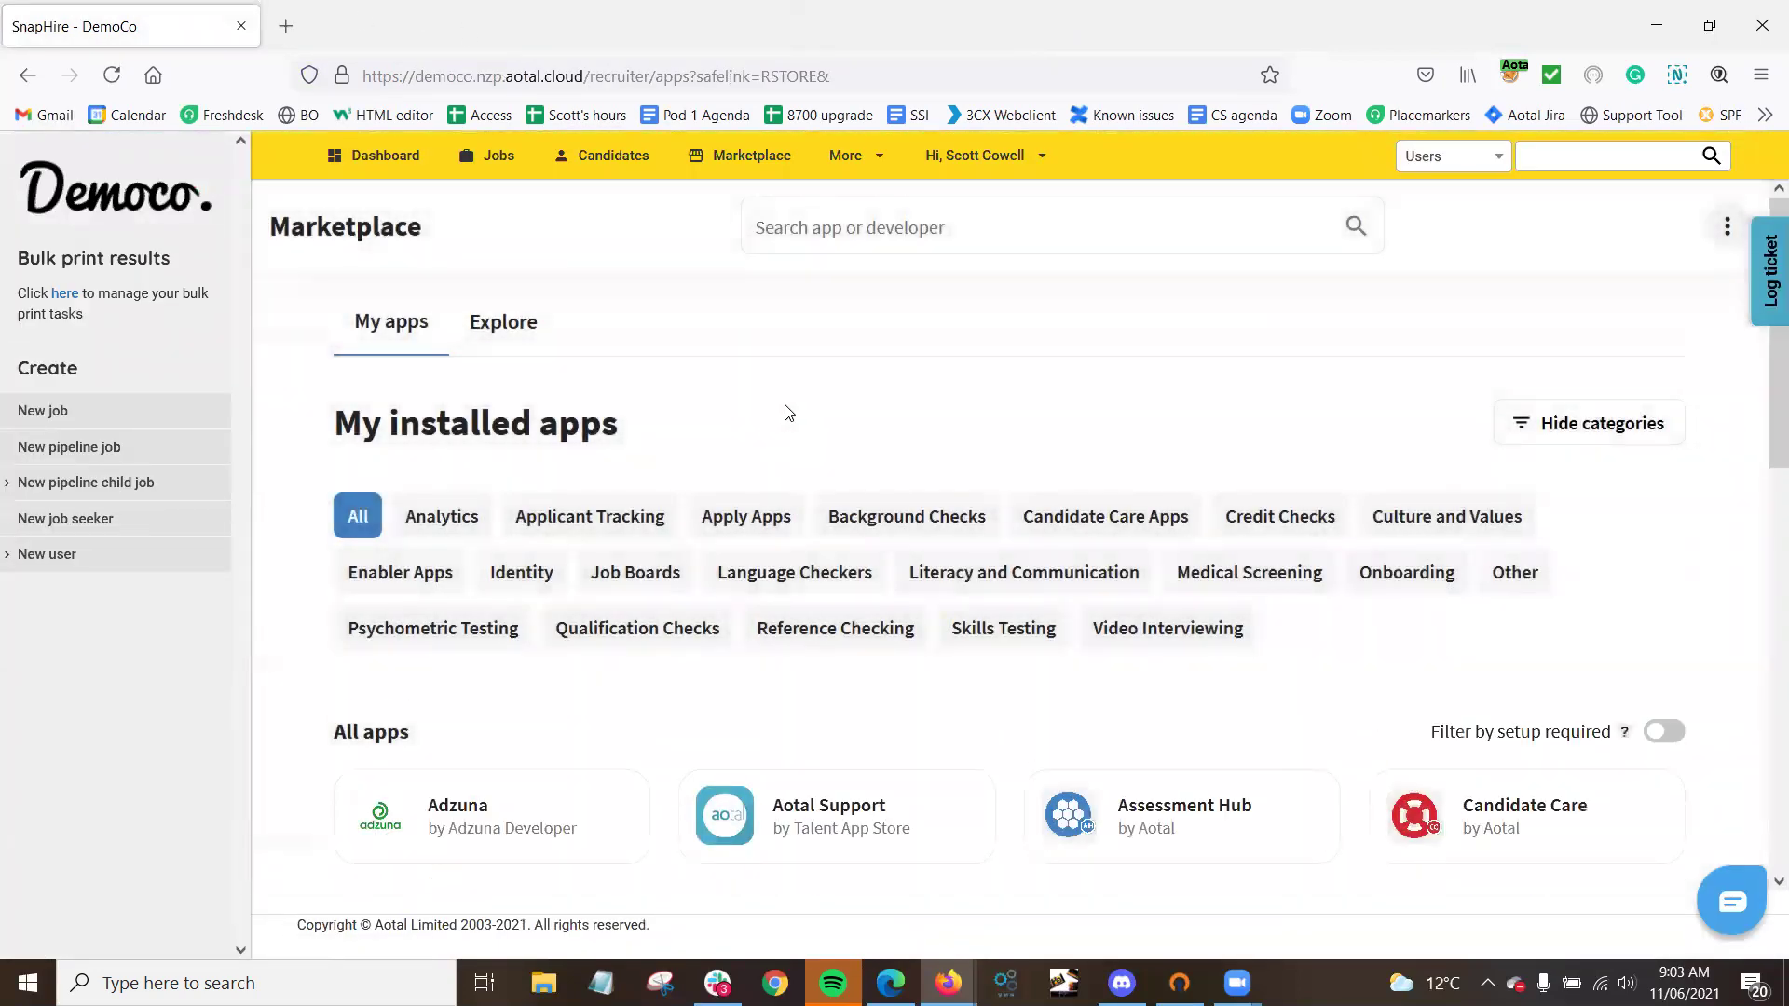
Explore Marketplace apps filtered to Apply Apps and open Apply with Seek.
click(503, 326)
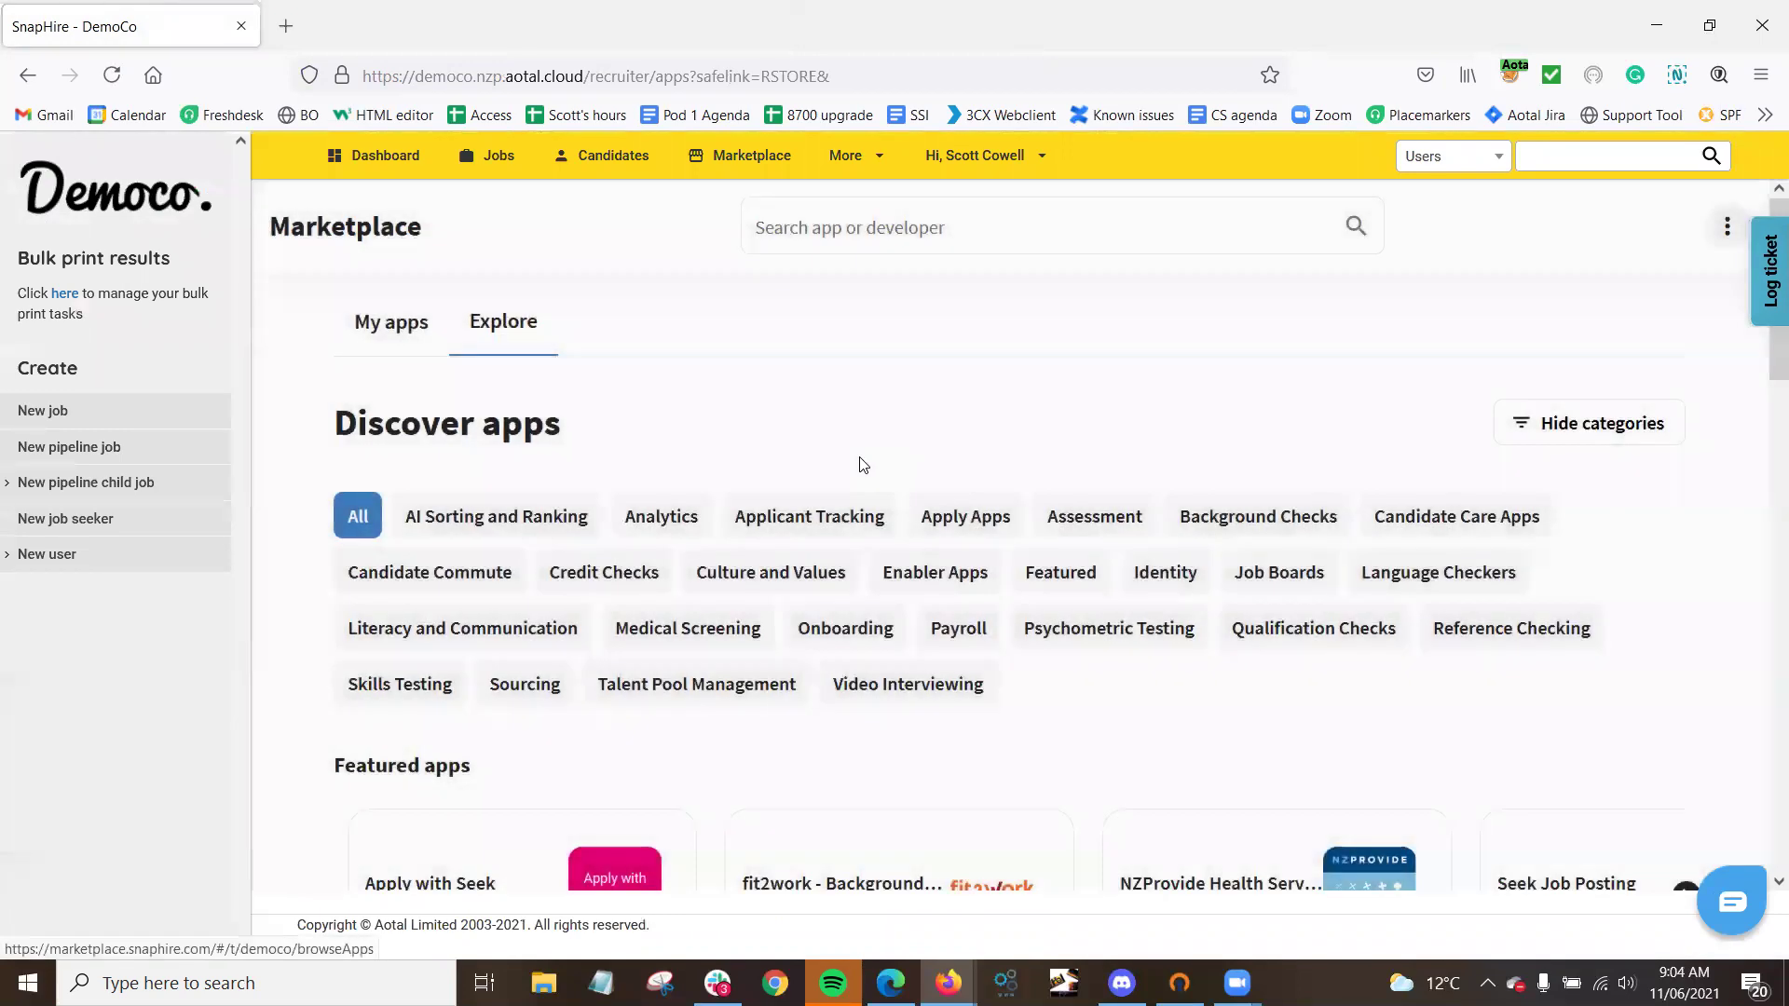
click(962, 516)
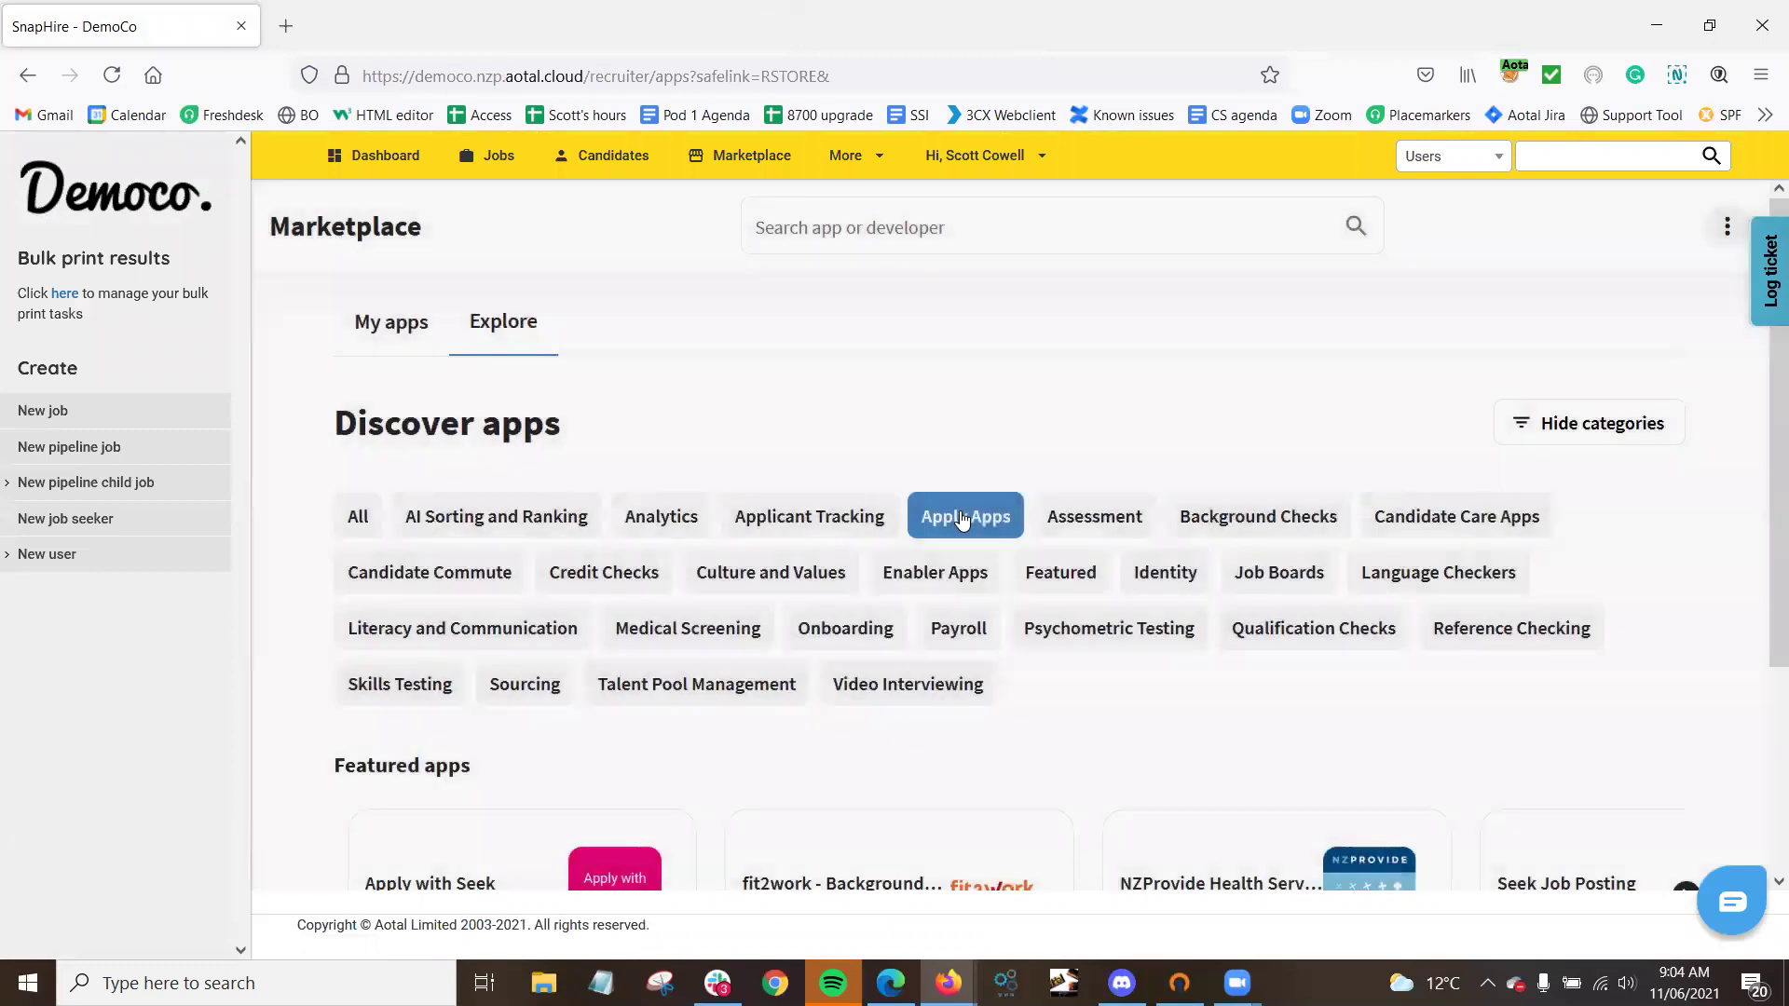
scroll(978, 462, down, 3)
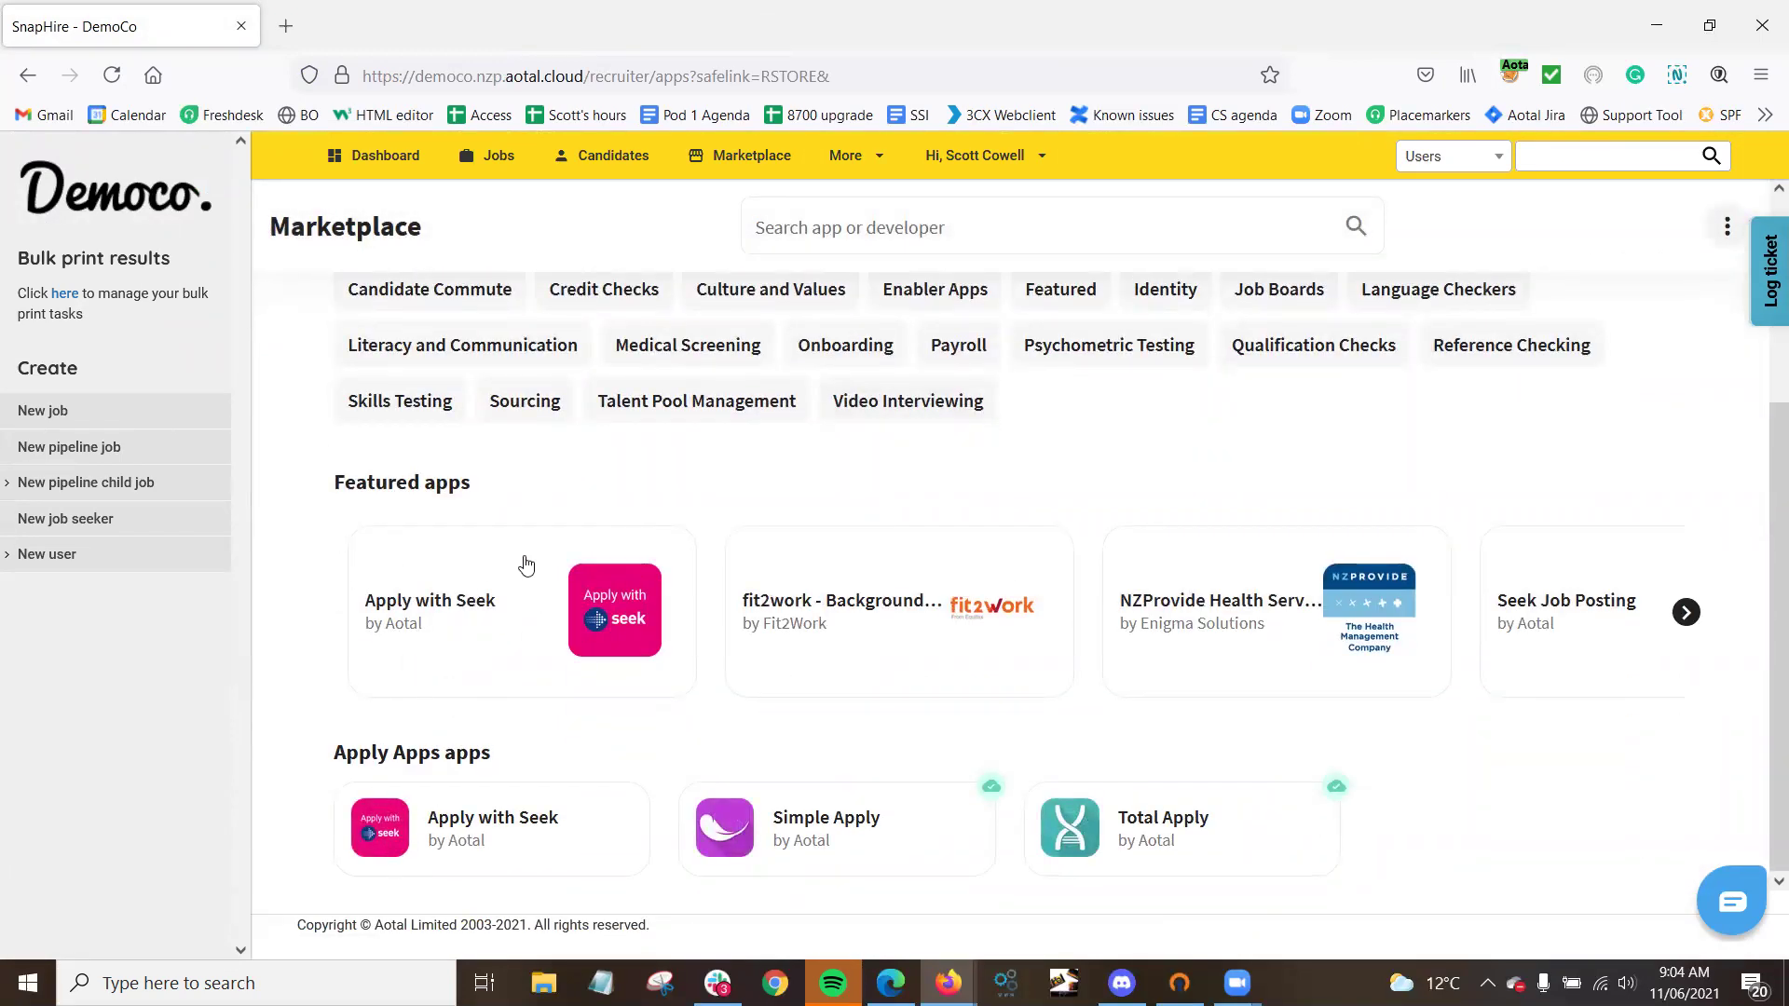
click(449, 834)
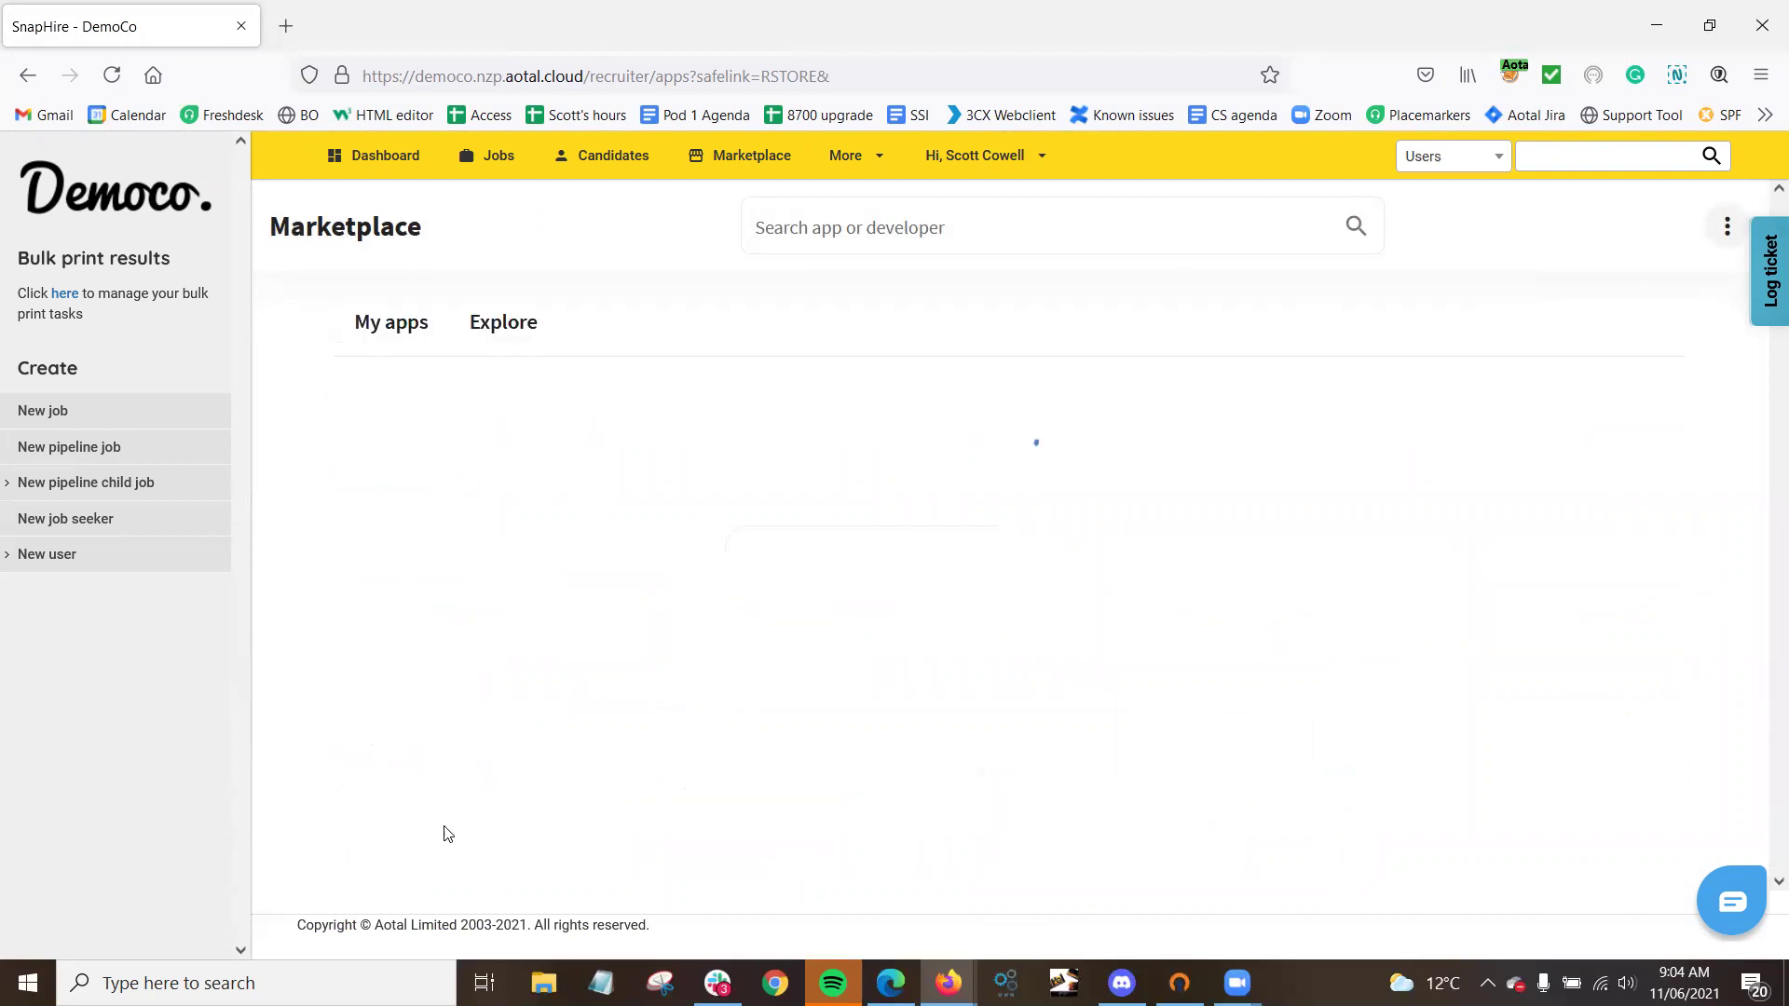
Install and confirm Apply with Seek, then open it from My apps and start its setup.
click(1626, 447)
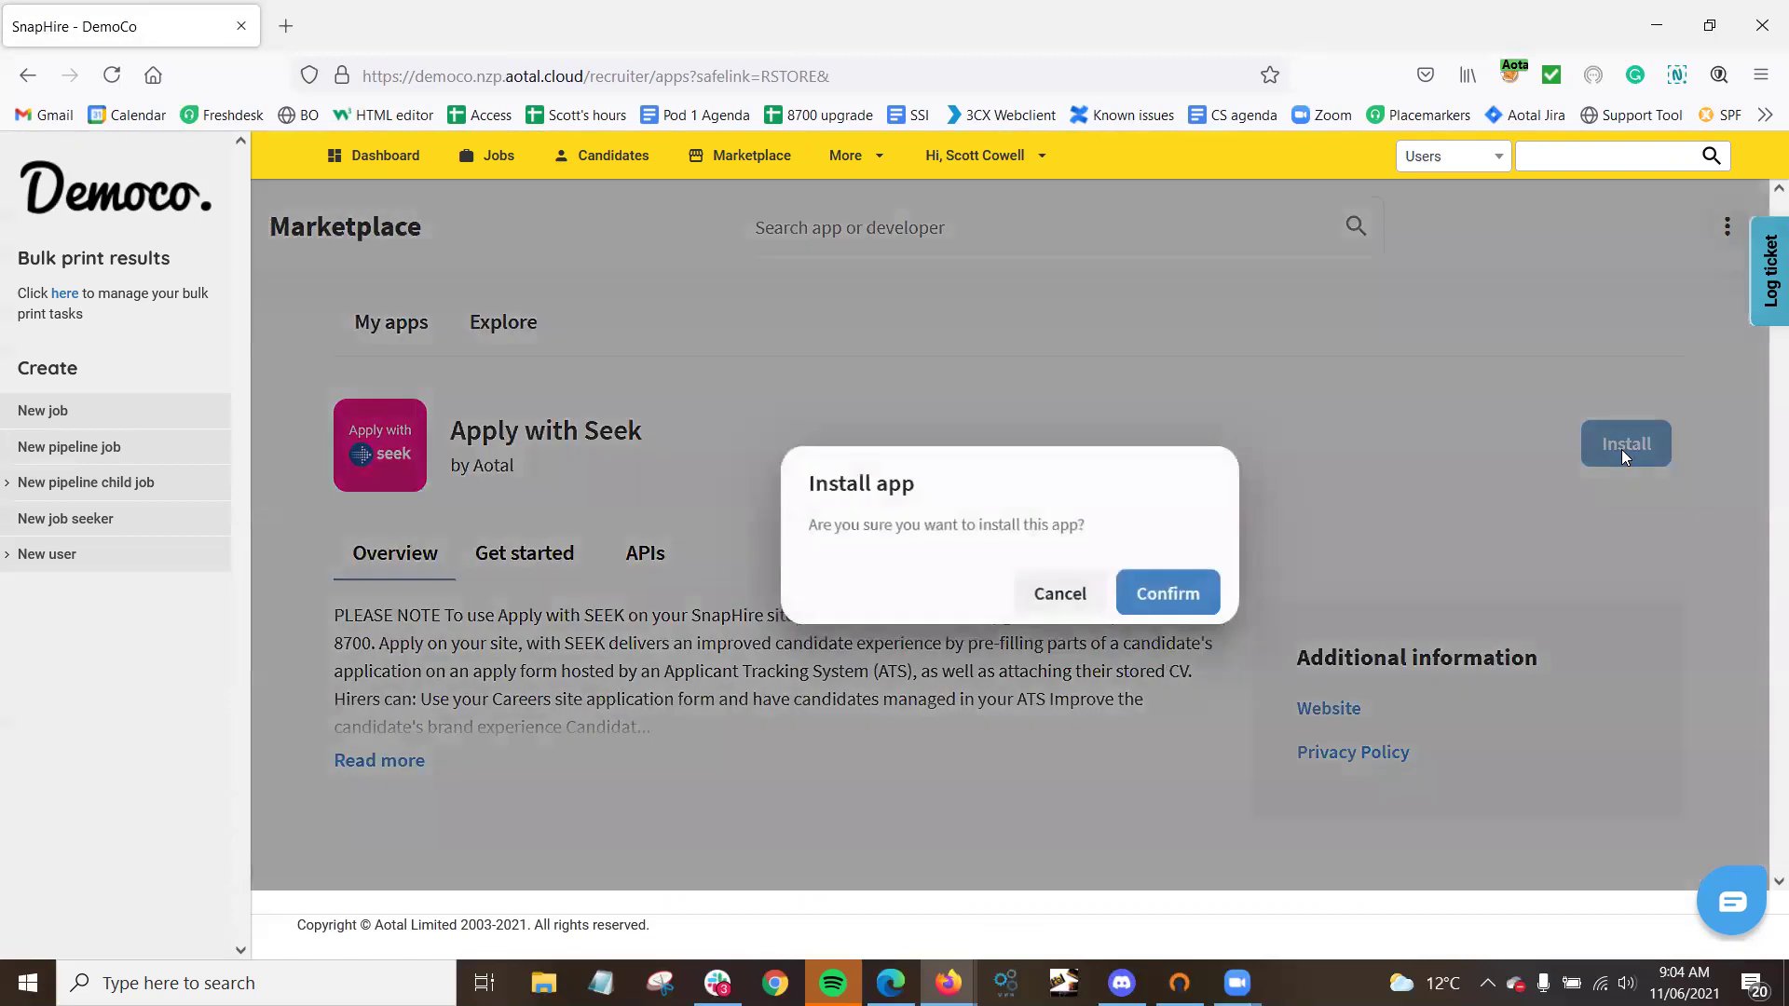
click(1180, 600)
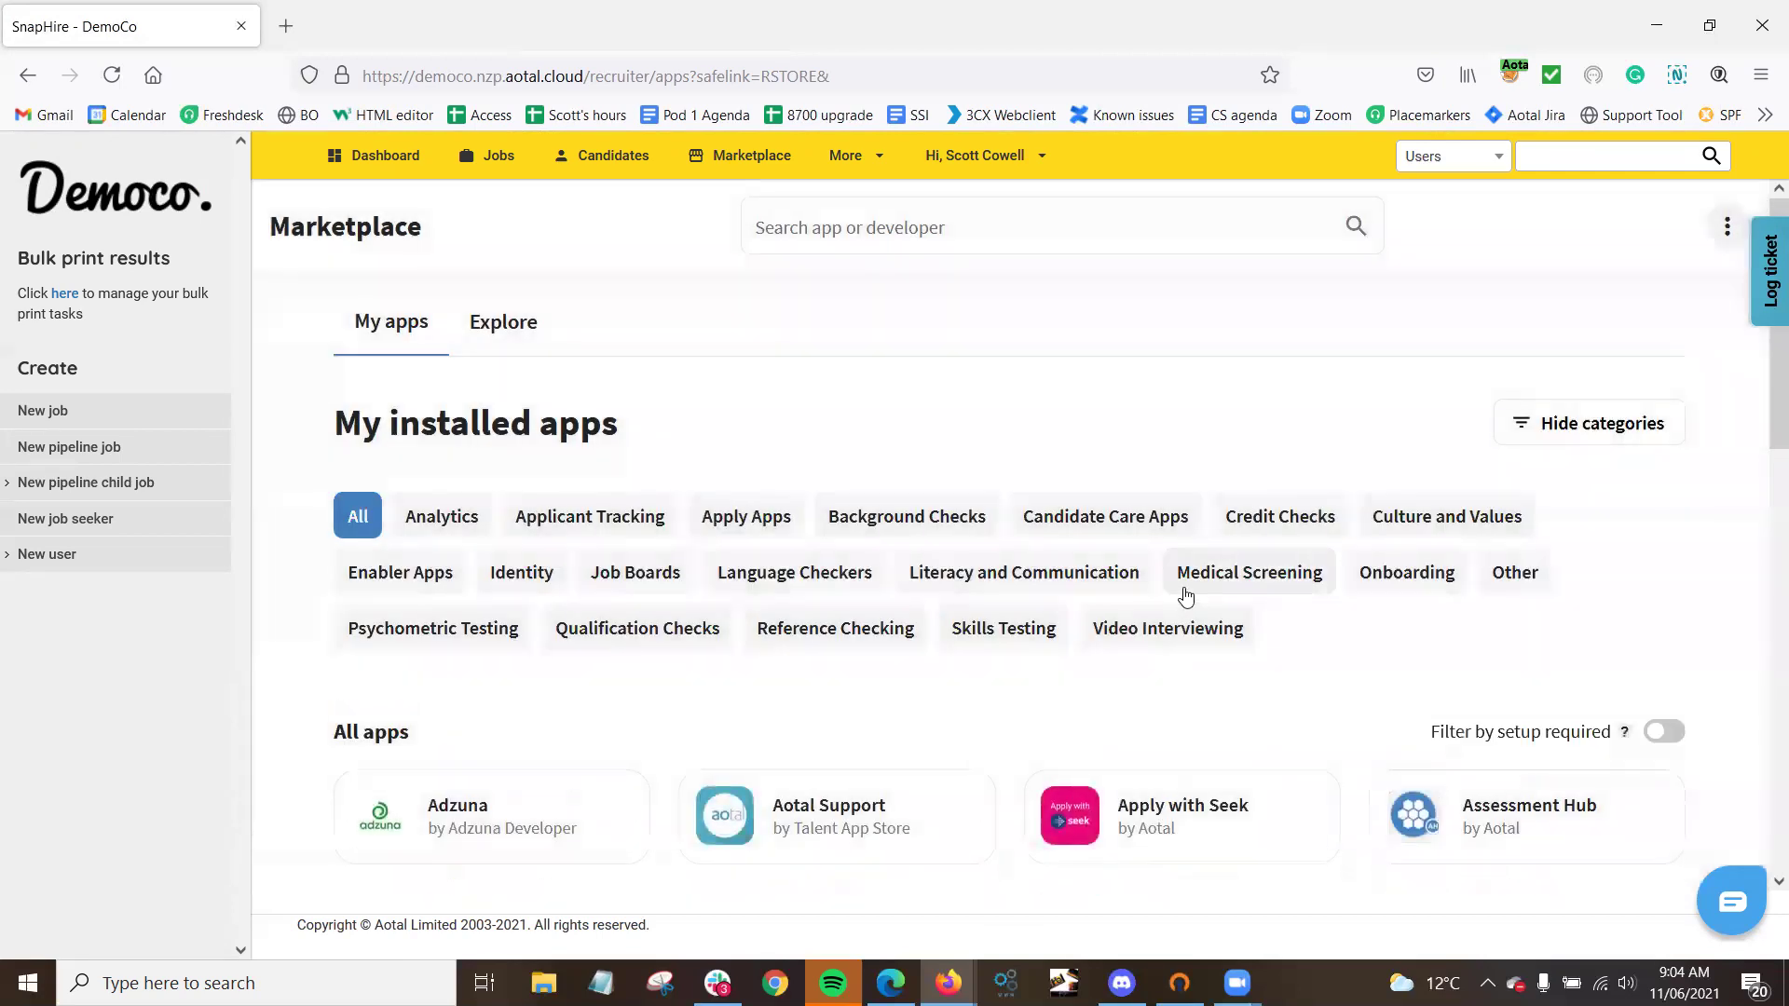
scroll(969, 480, down, 2)
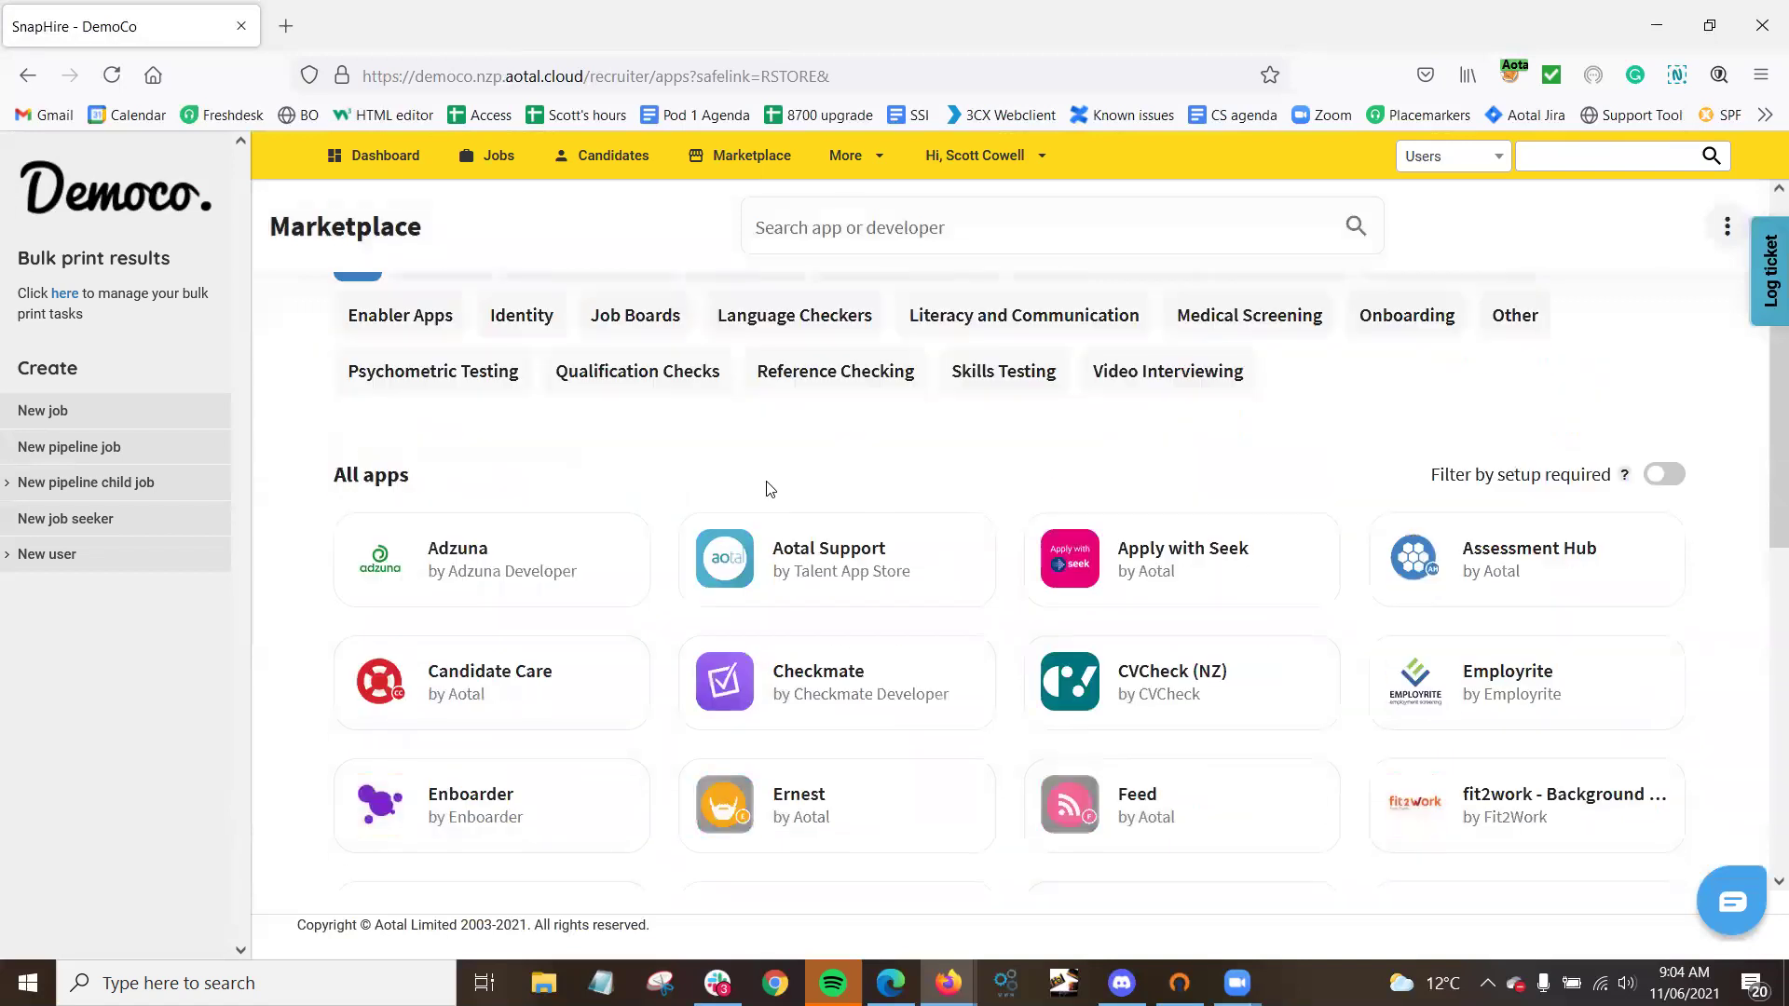
scroll(763, 488, up, 3)
click(1154, 820)
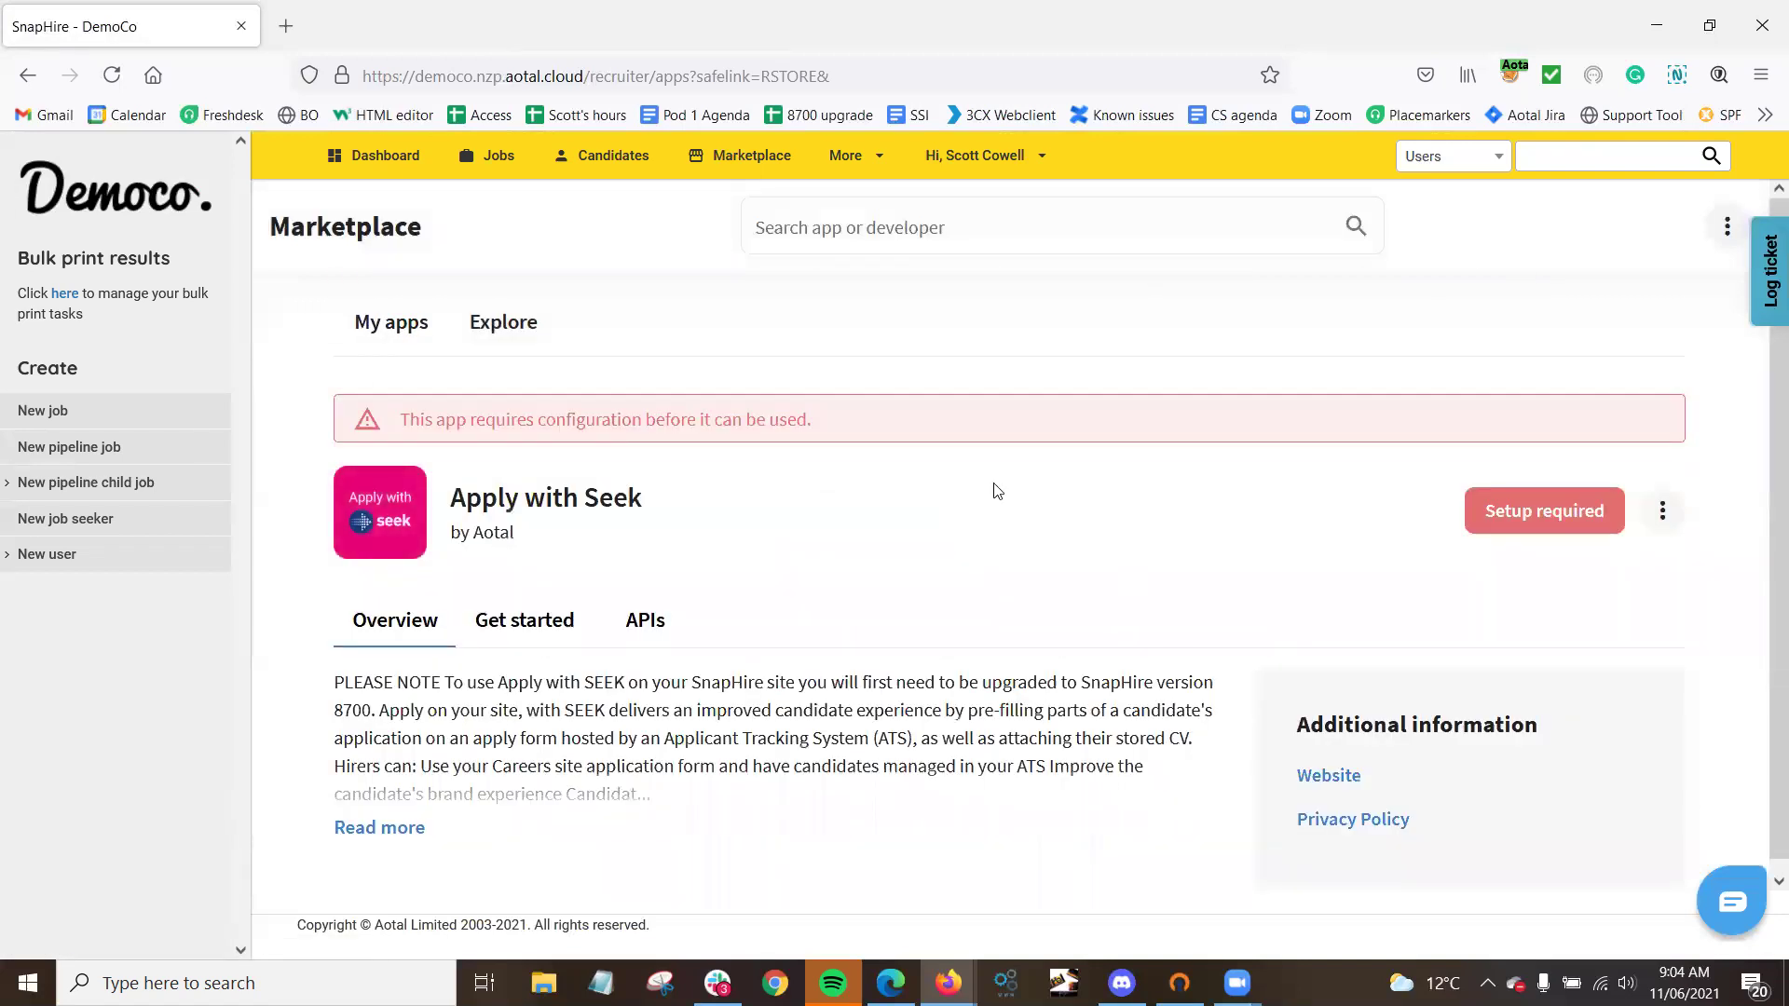
click(1500, 512)
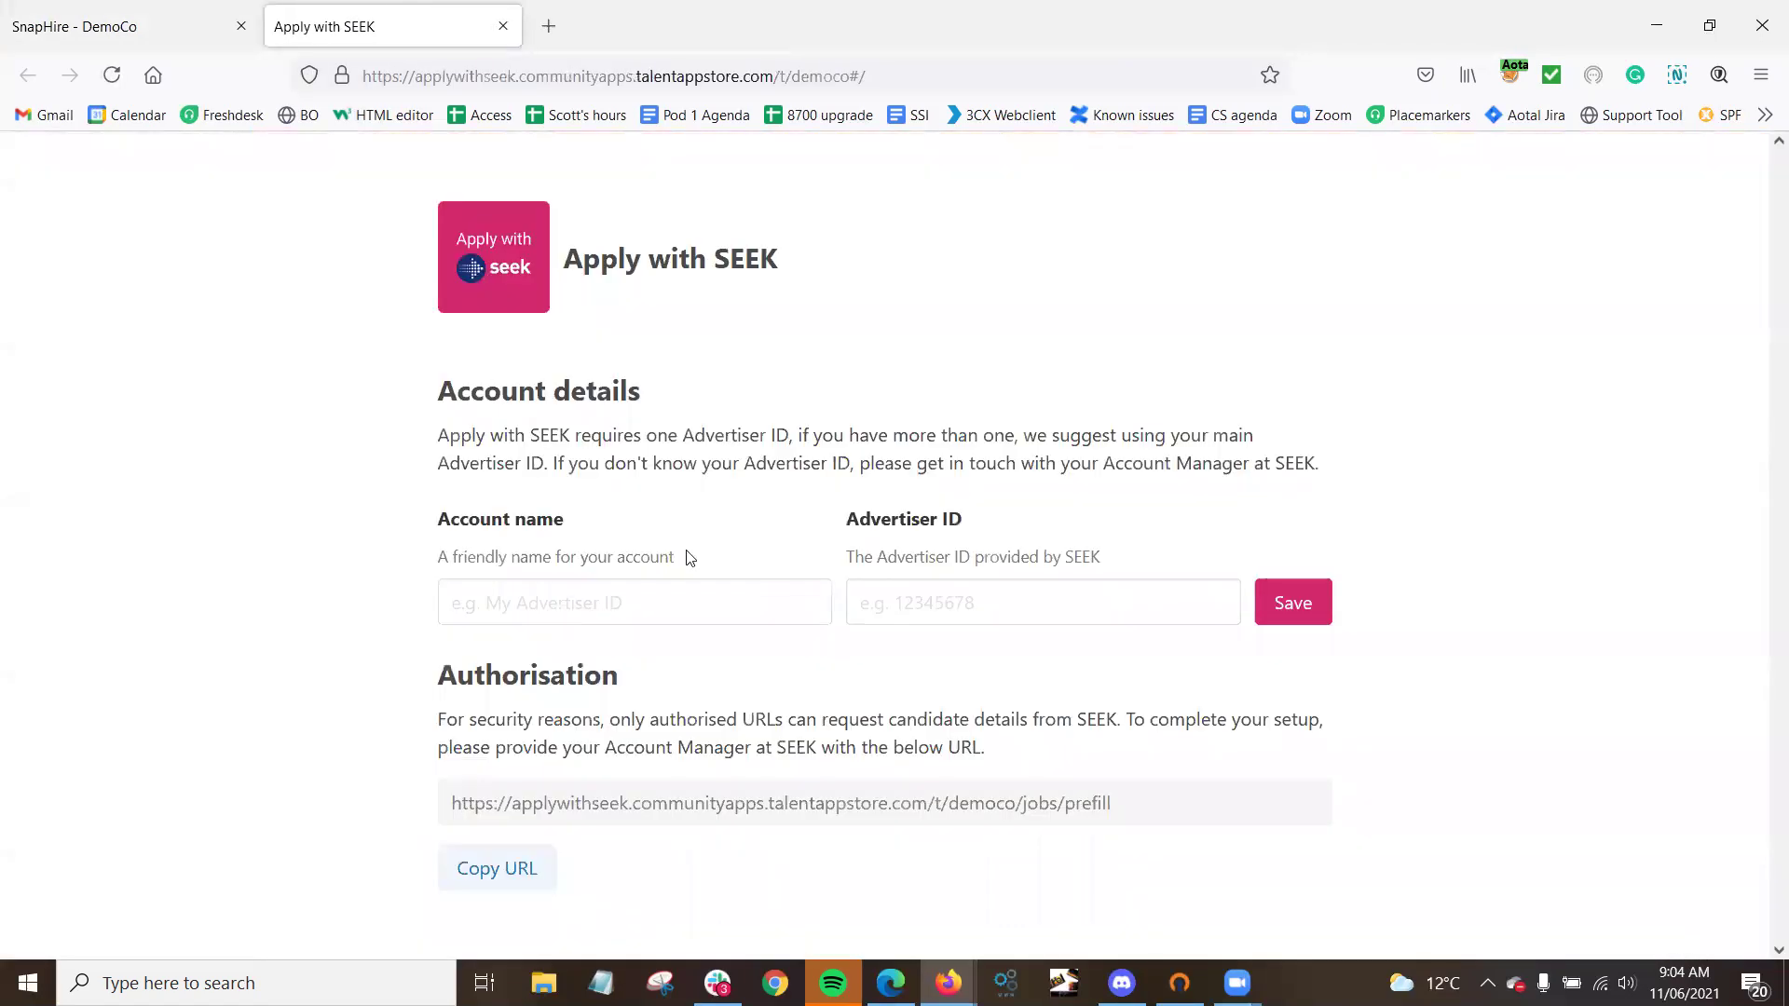
Save account Aotal with the pasted SEEK advertiser ID, then close the setup tab.
click(955, 605)
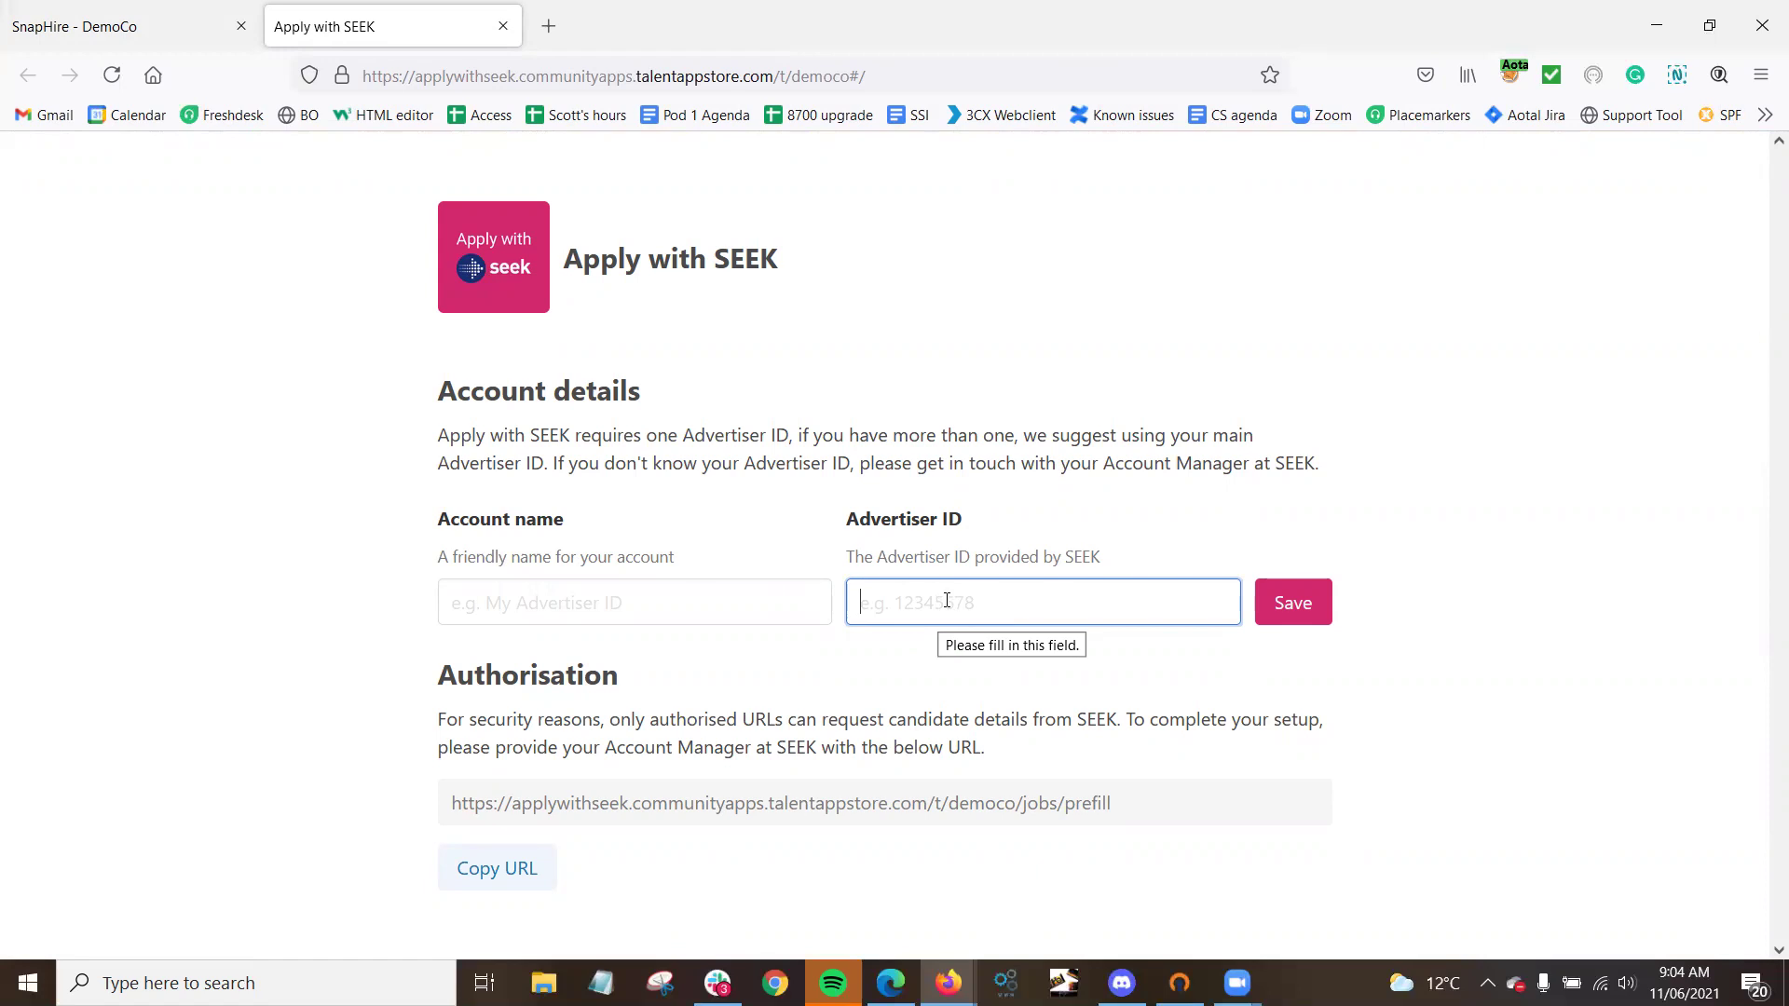
text(37215003)
click(548, 620)
text(A)
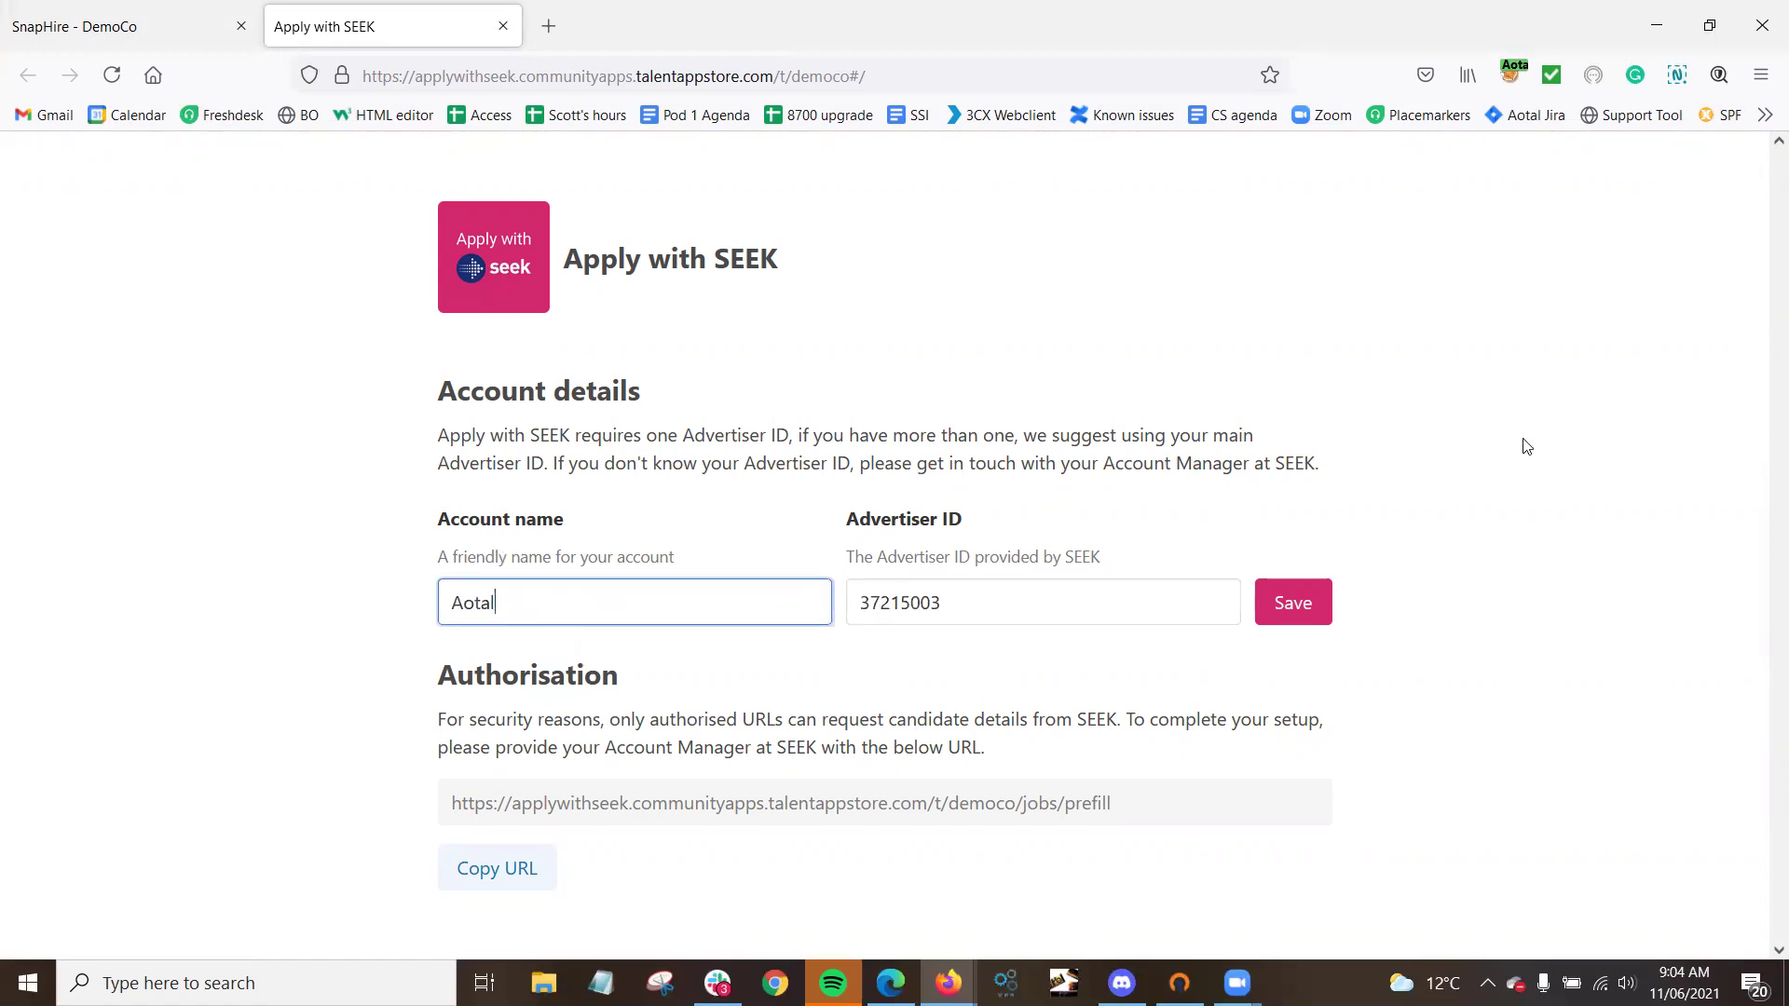
click(1294, 605)
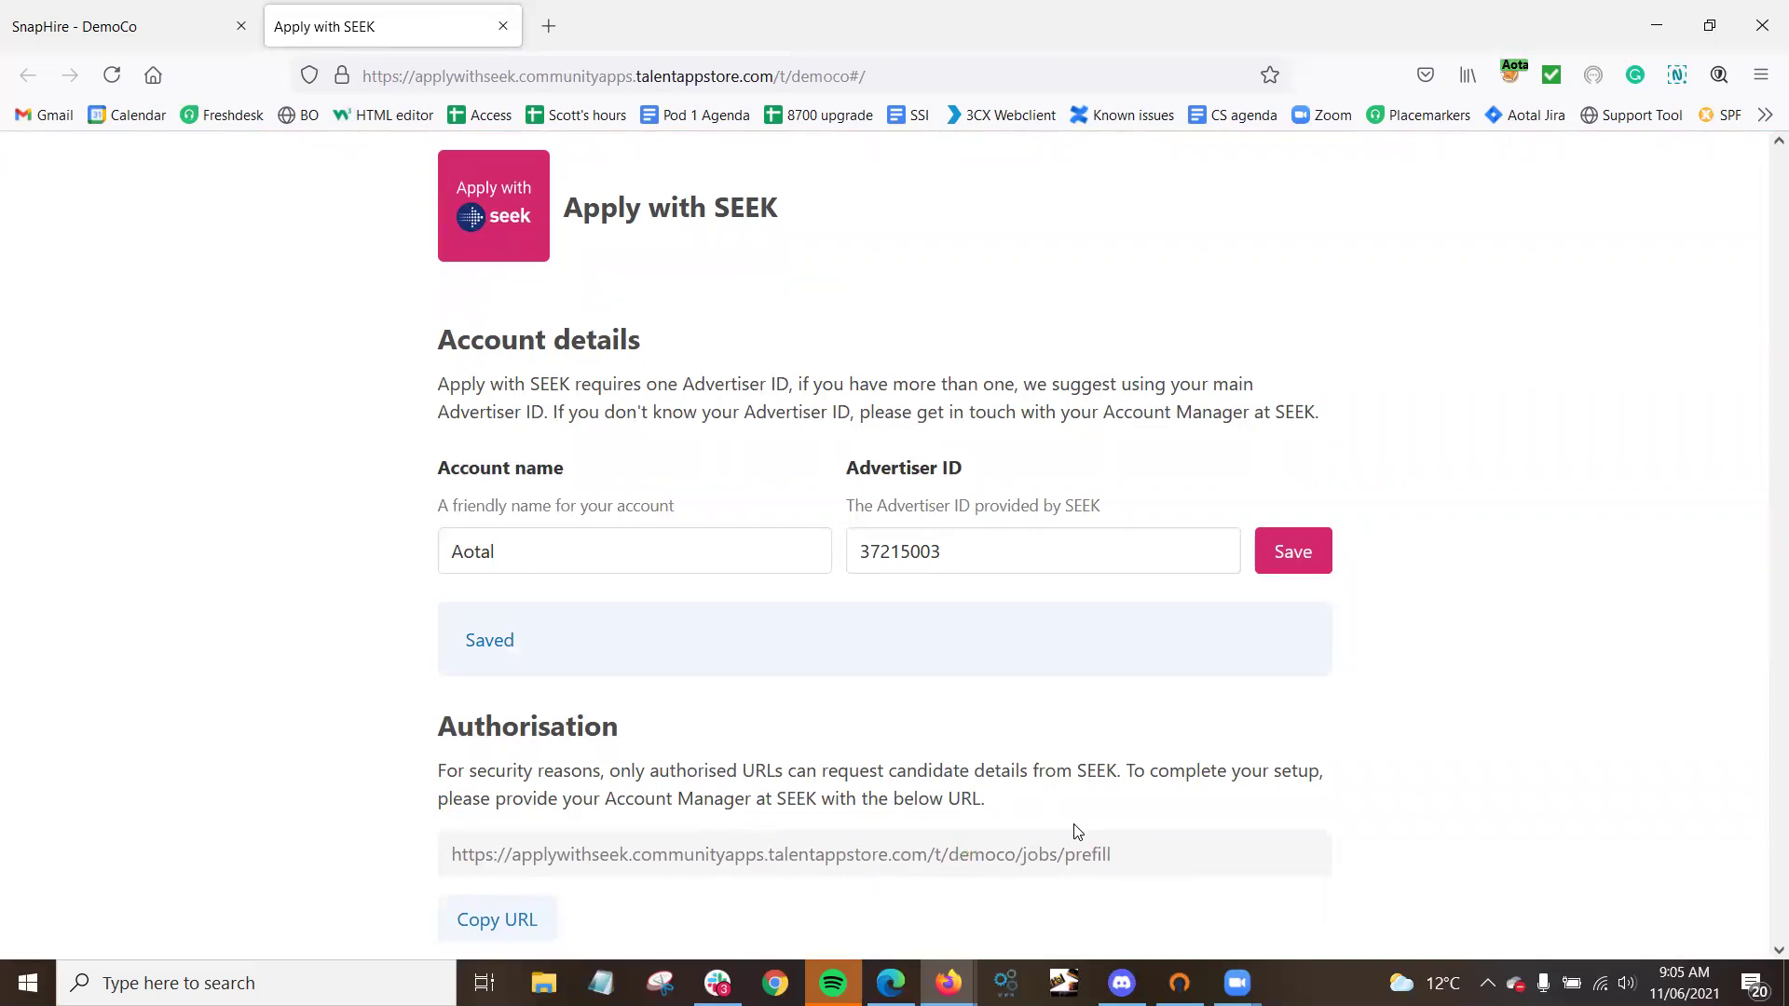
click(503, 26)
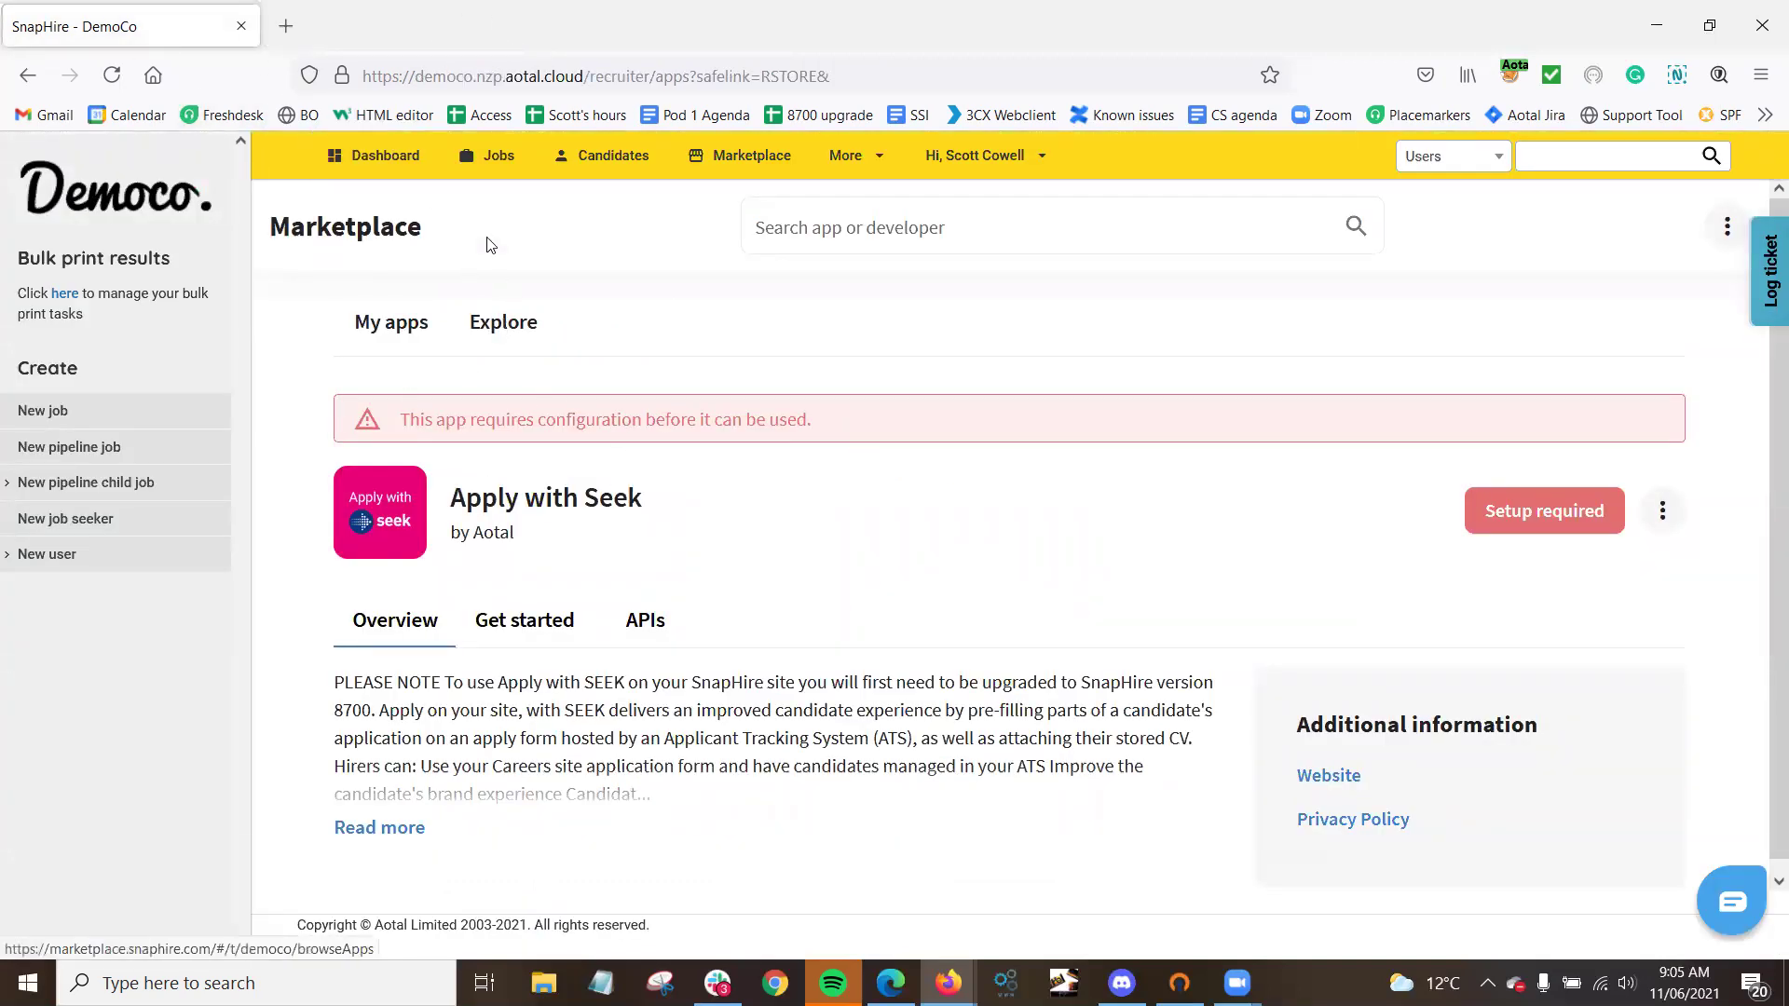
Load SwitchGear's Job actions buttons for the (default) workflow, listing visible and hidden Apply, Print, Refer, Redirect.
drag(504, 328, 380, 327)
click(382, 326)
scroll(810, 479, down, 3)
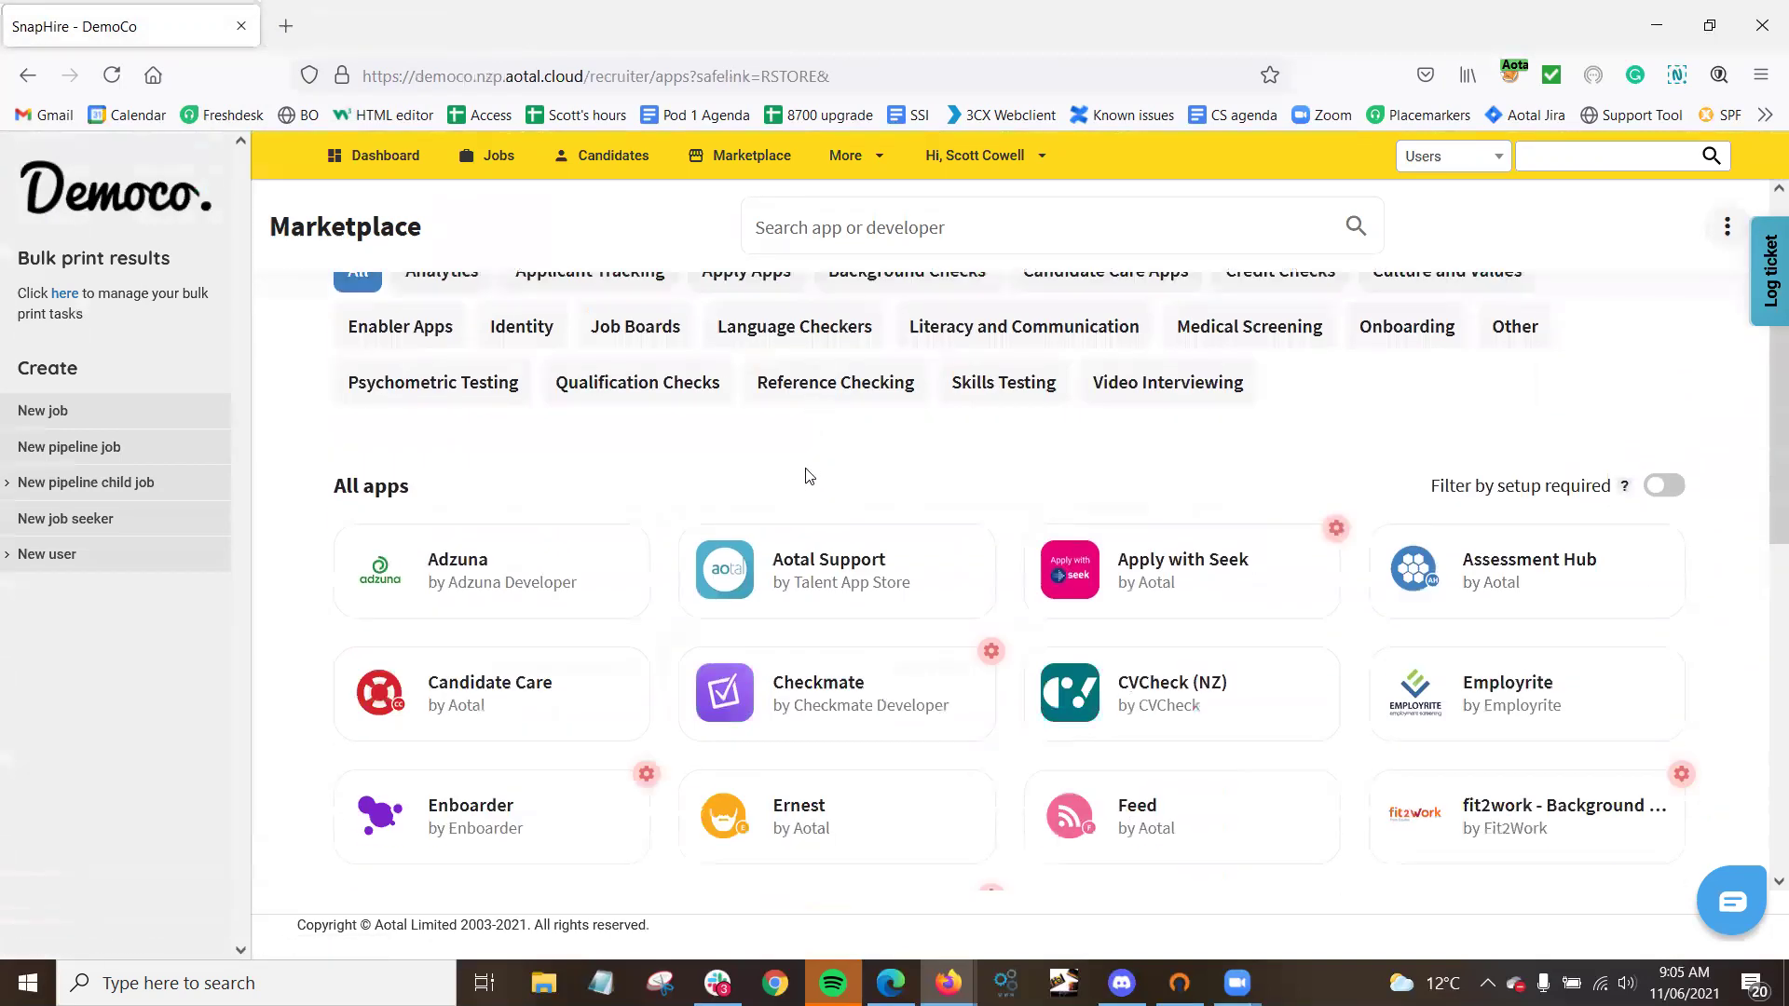
scroll(809, 477, down, 9)
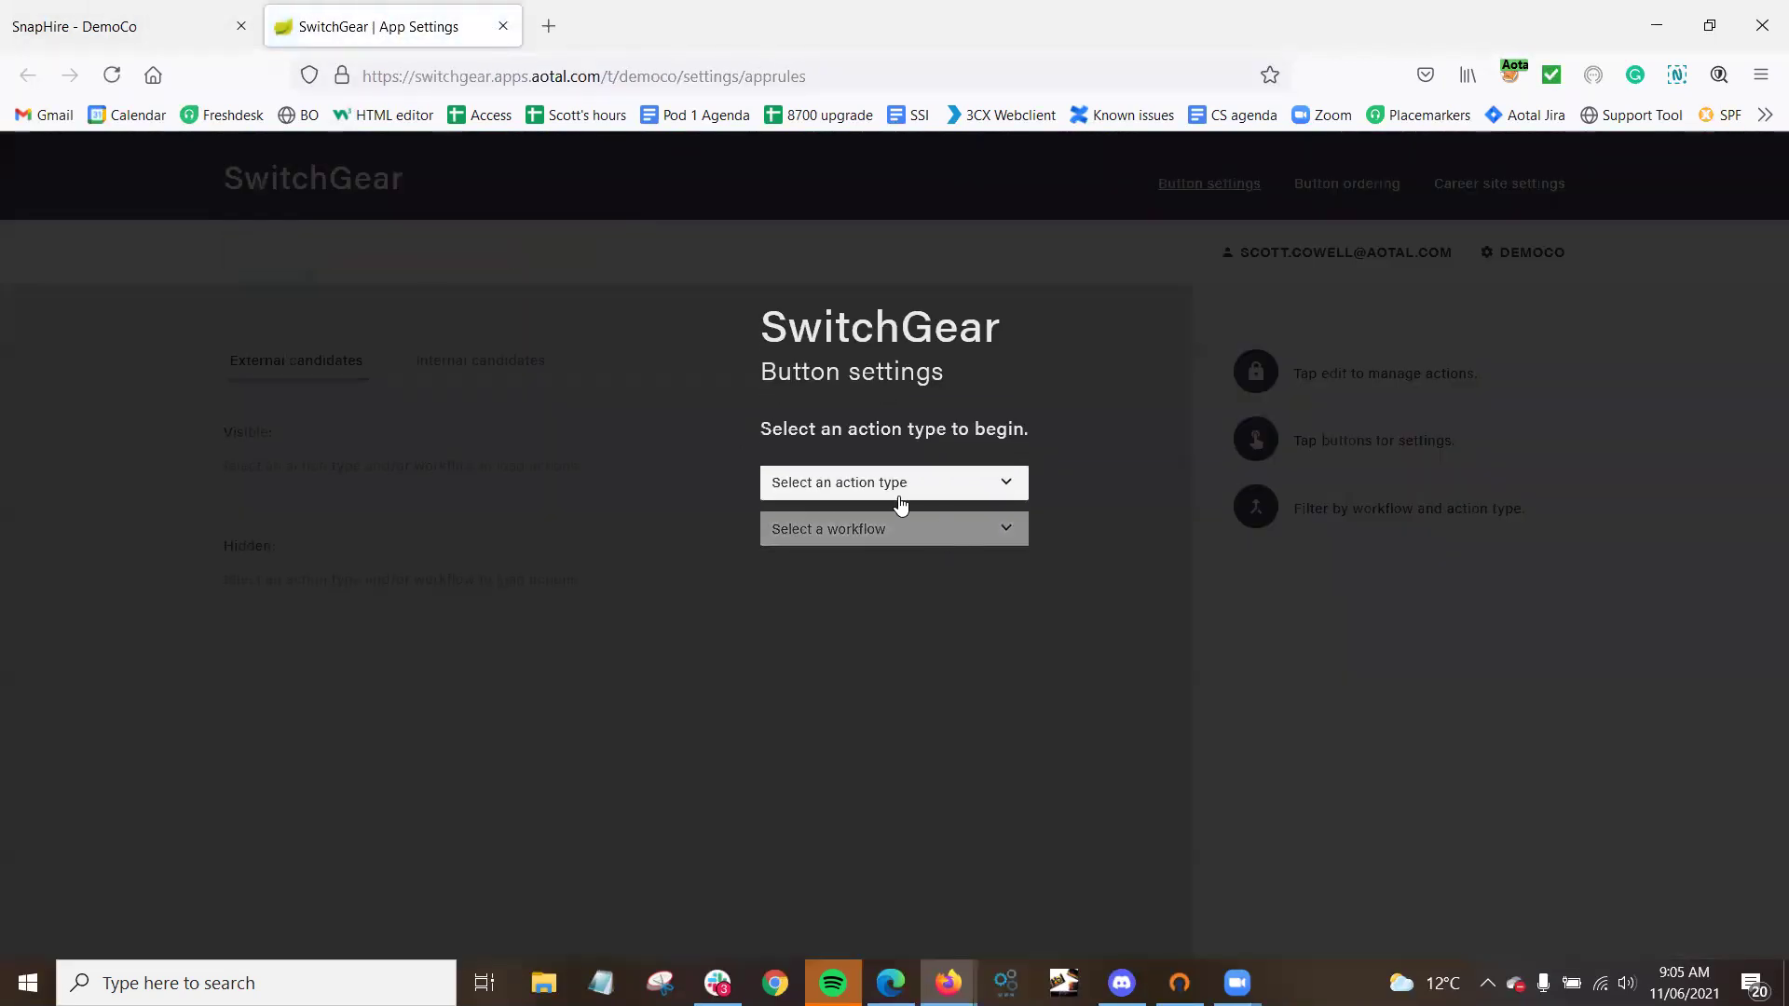
click(885, 489)
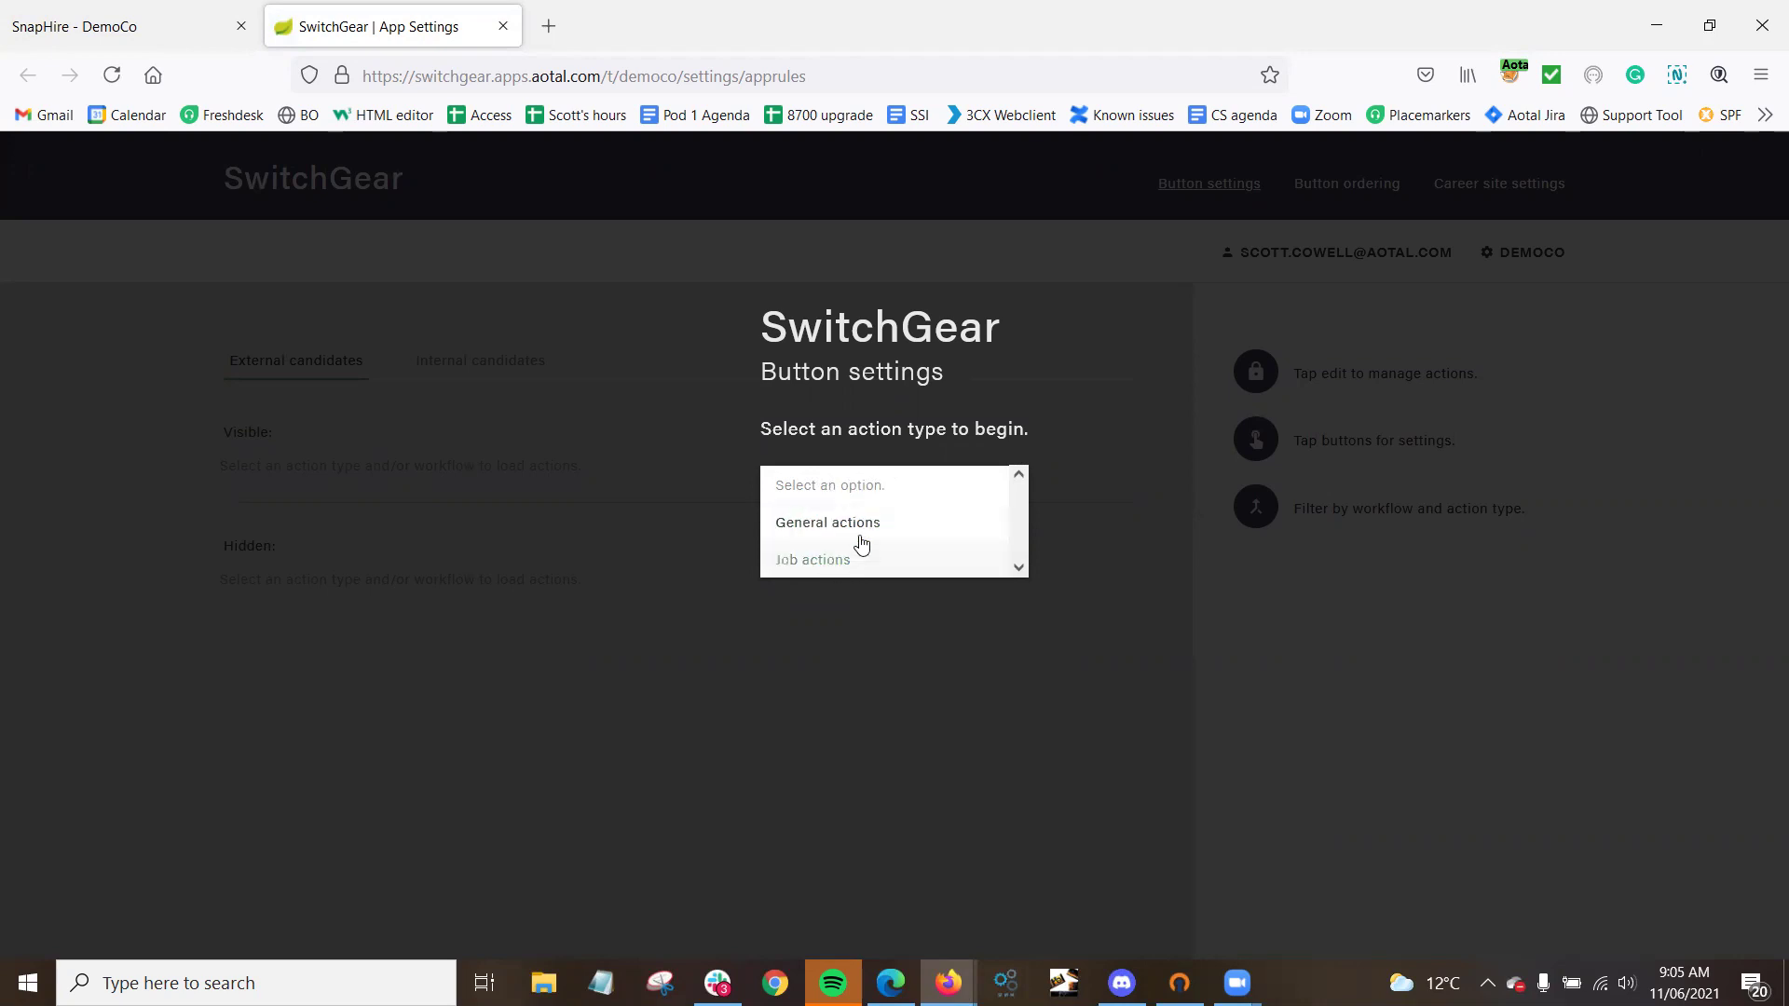
click(819, 572)
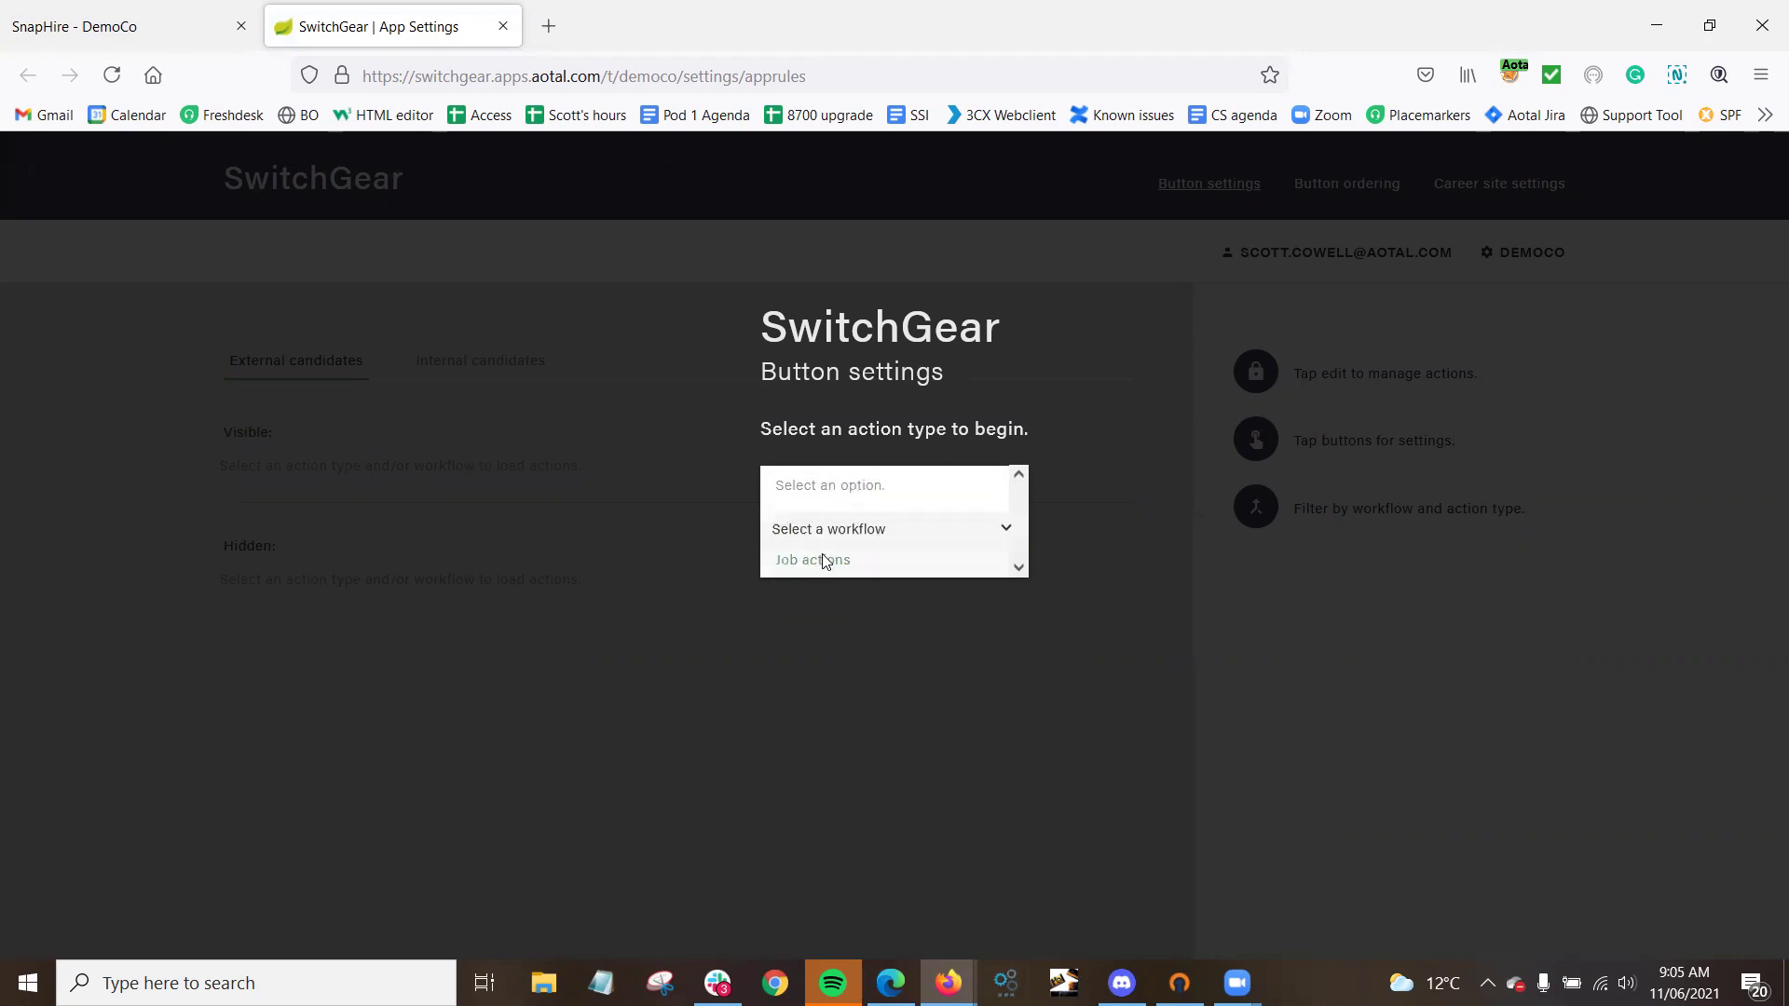
click(876, 526)
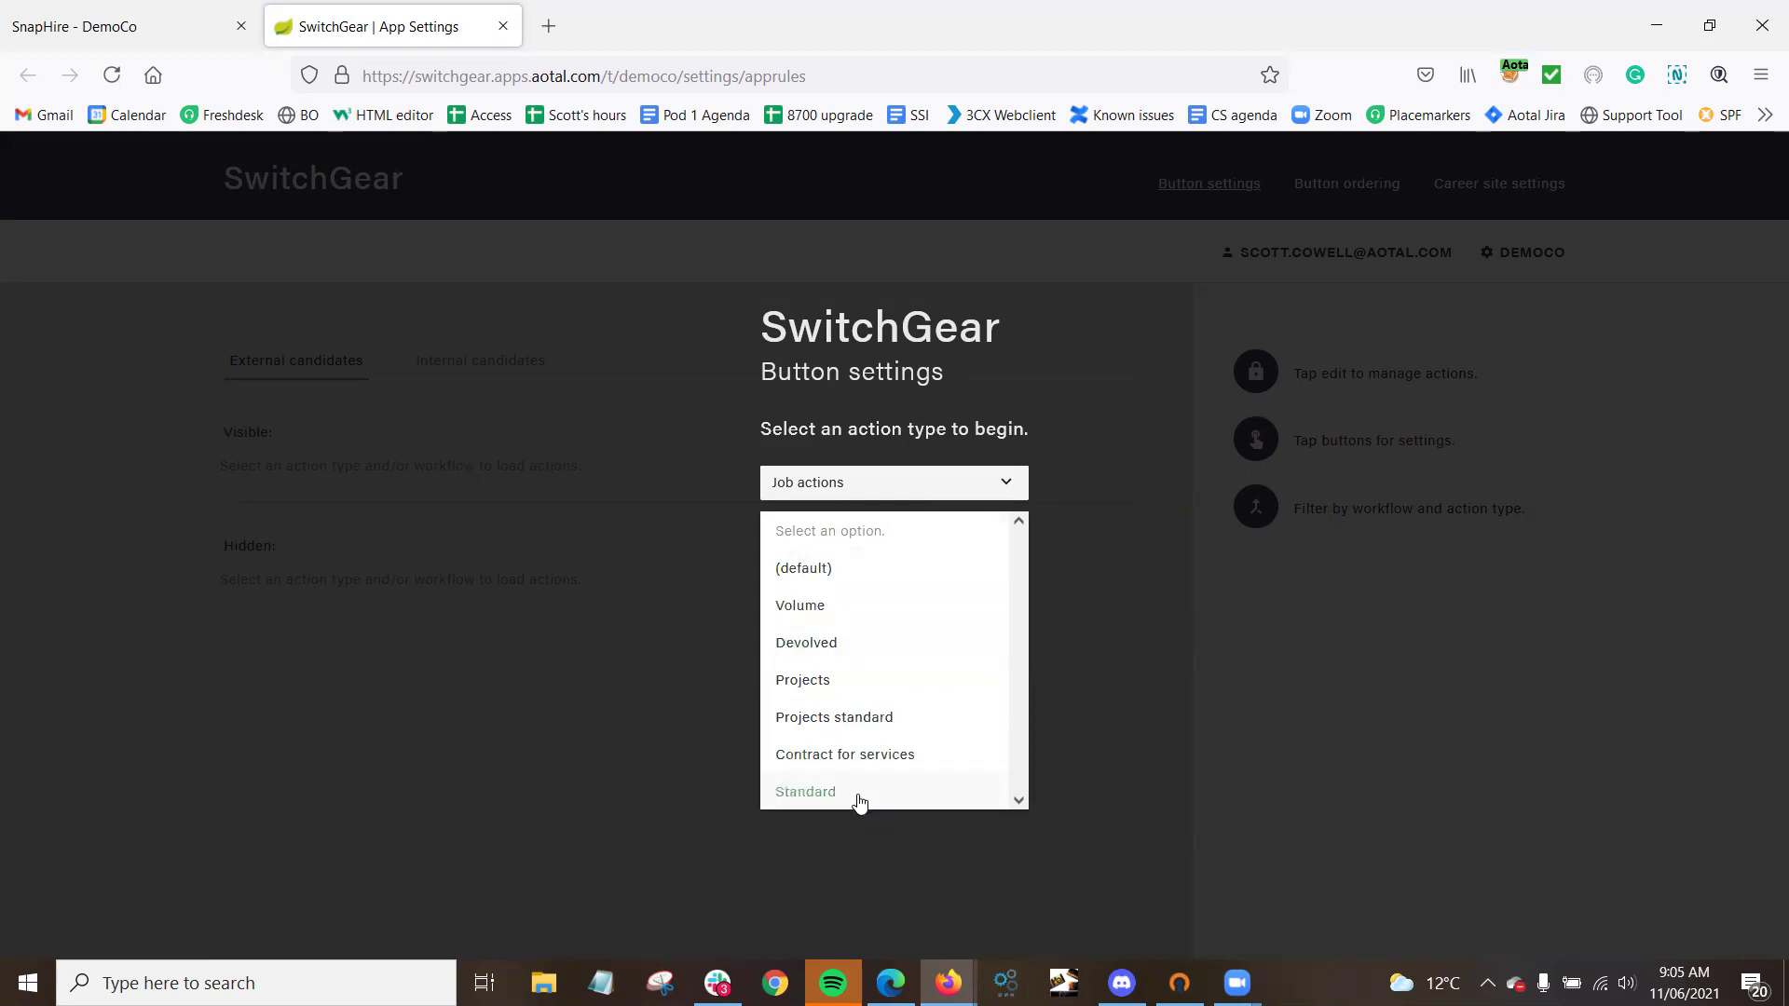
click(832, 578)
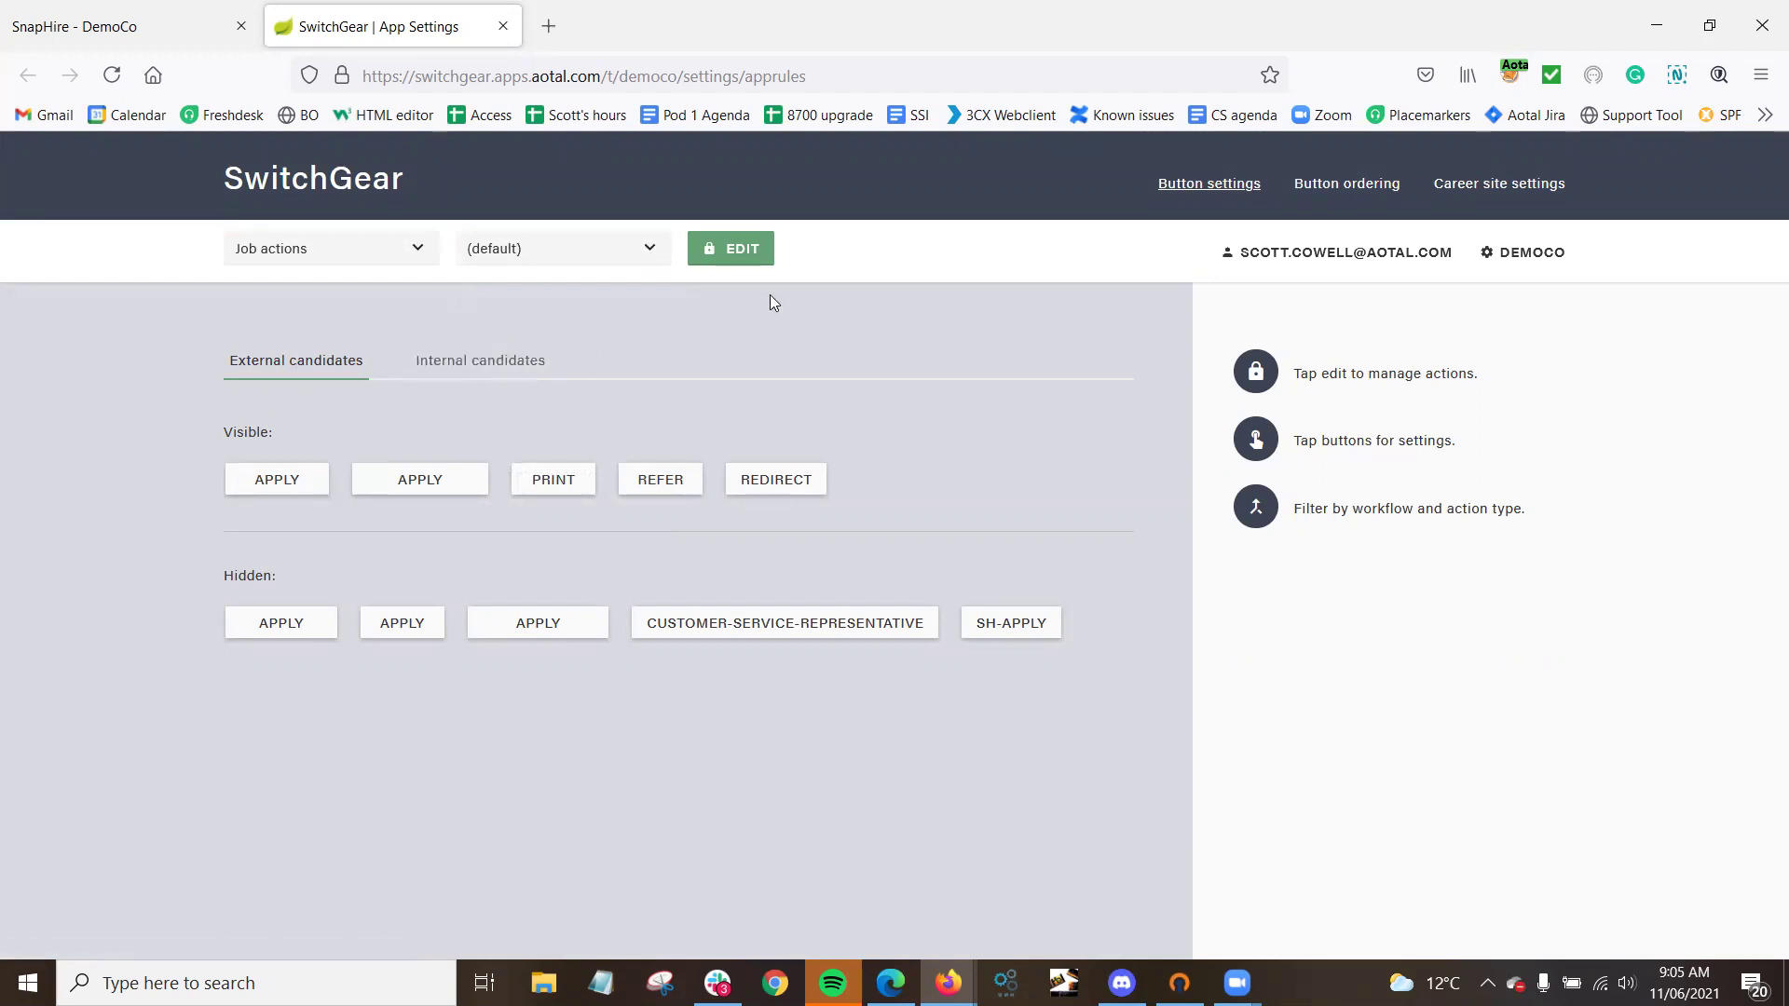
Make SH-APPLY a visible Job actions button for external candidates.
click(734, 254)
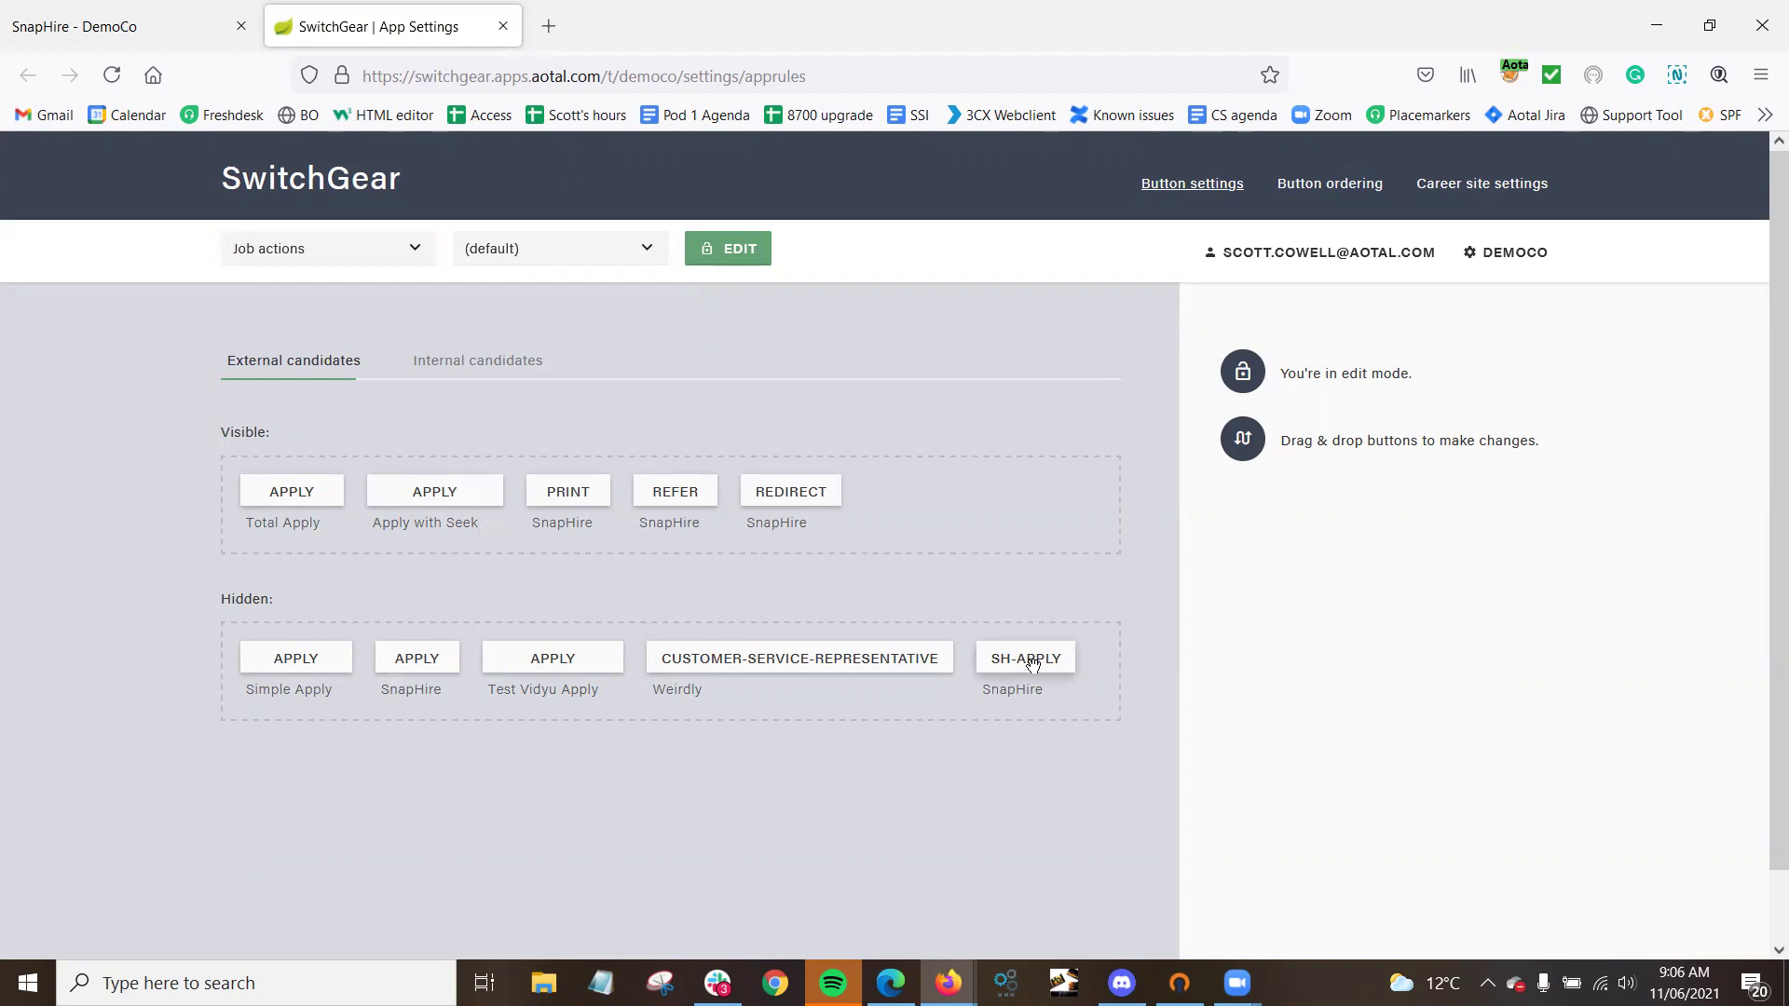
mouse_move(1032, 664)
mouse_down()
mouse_move(424, 545)
mouse_move(364, 484)
mouse_move(307, 501)
mouse_move(997, 699)
mouse_move(1013, 669)
mouse_up()
click(1532, 671)
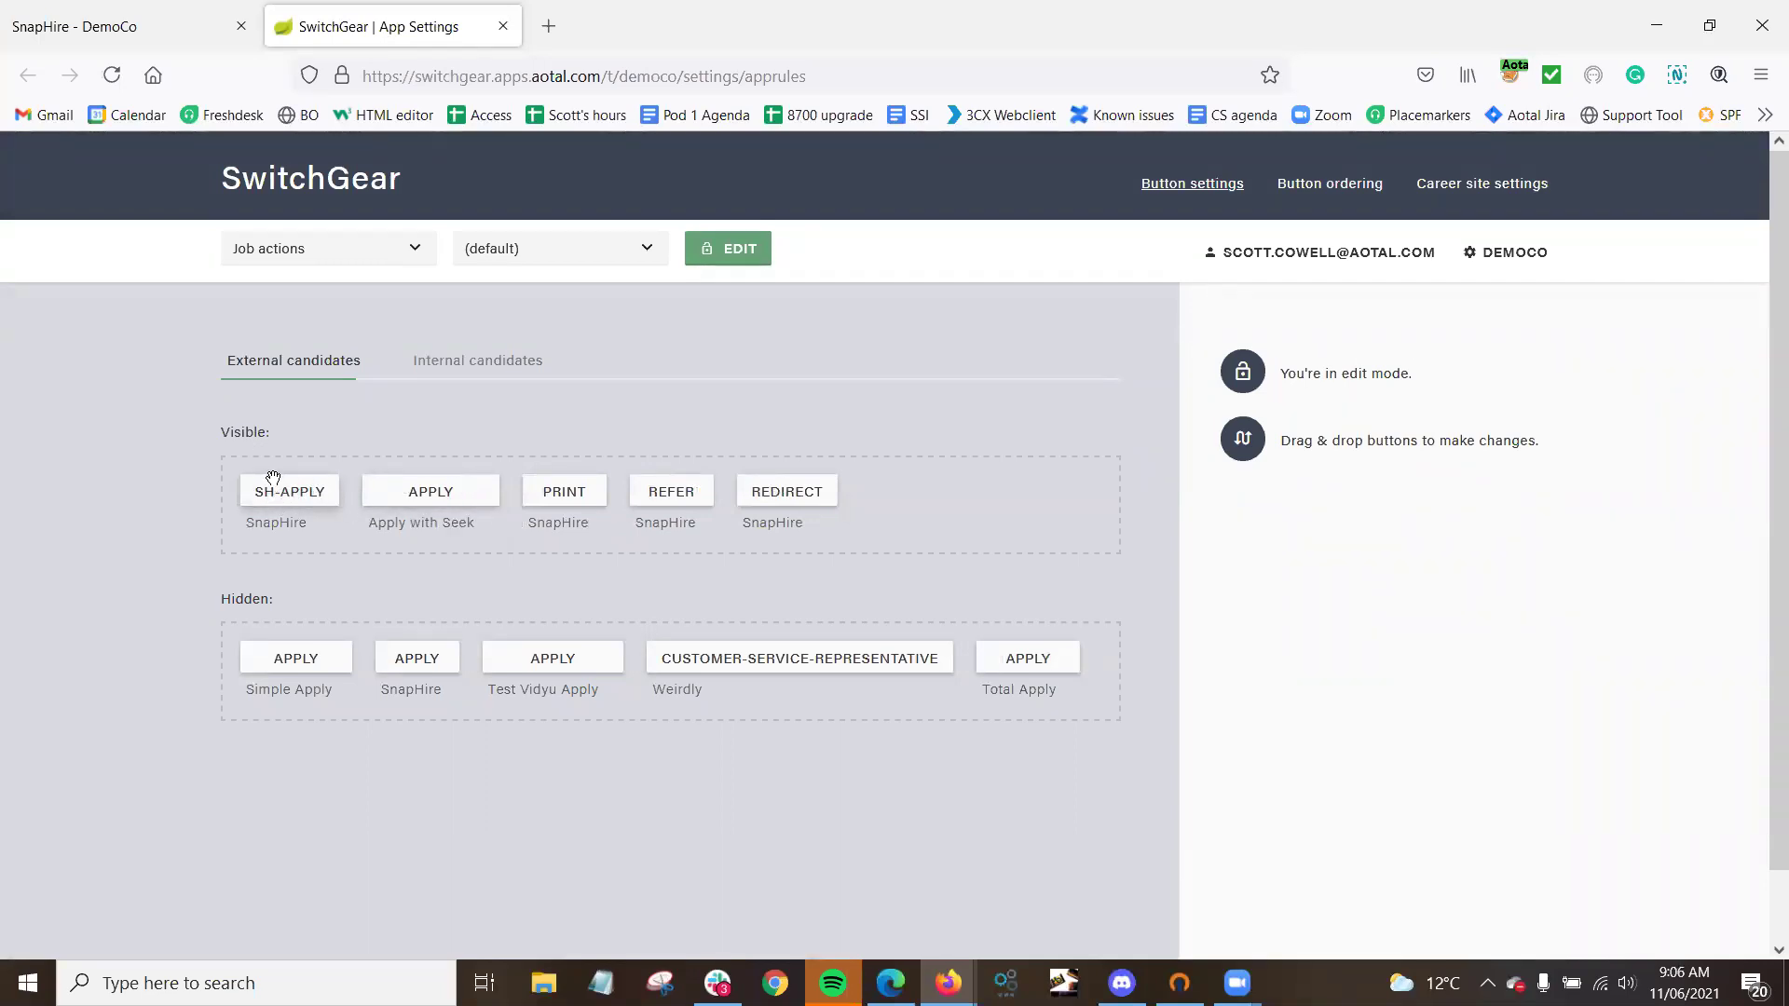
For internal candidates, hide Total Apply and make SH-APPLY visible, then finish editing.
click(451, 366)
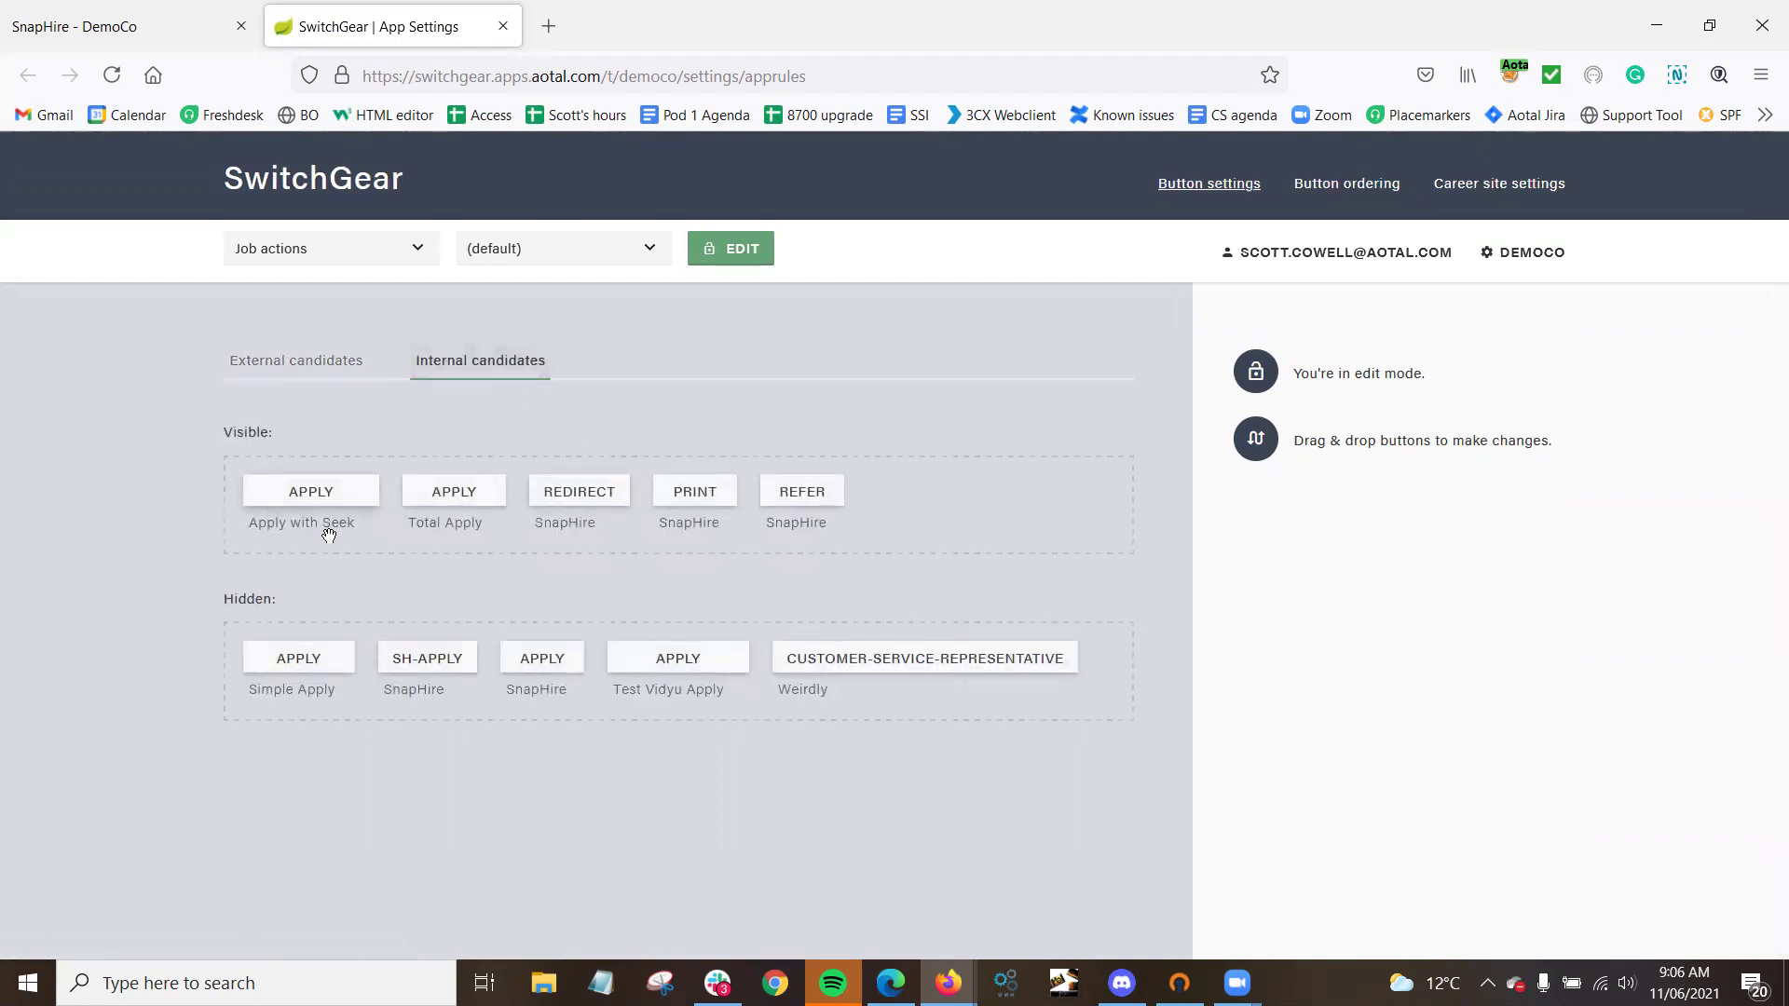
drag(460, 487, 632, 746)
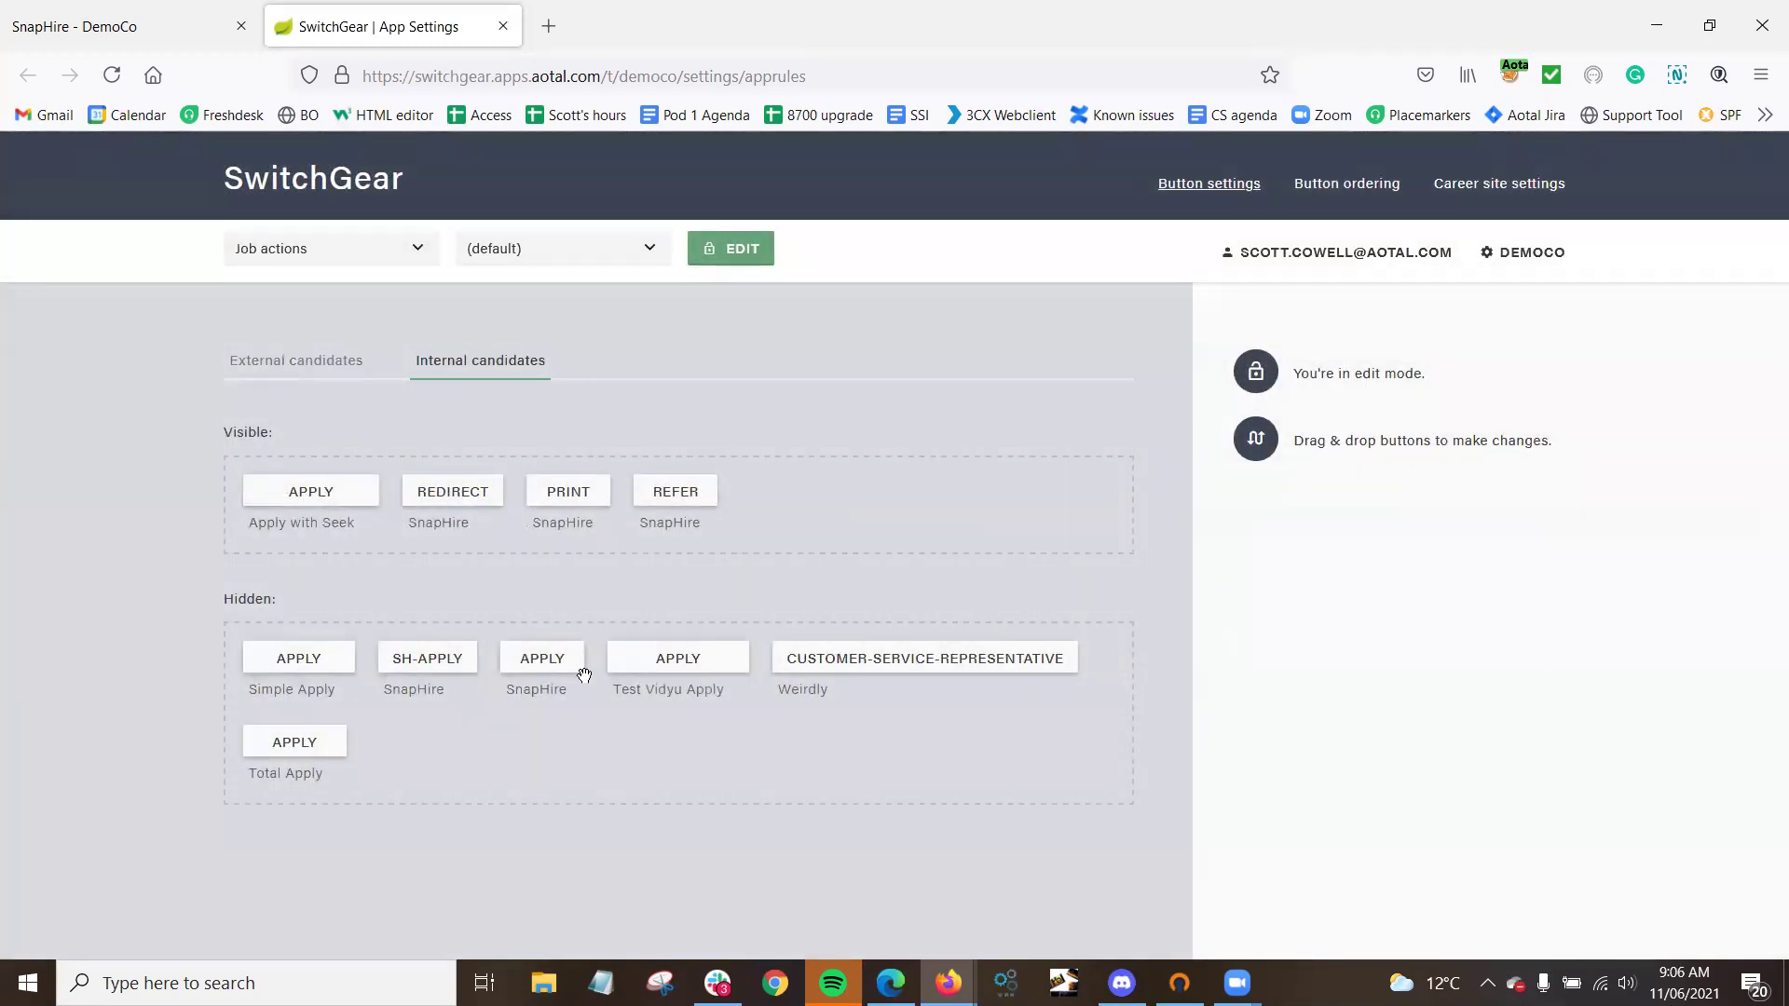
drag(423, 667, 418, 492)
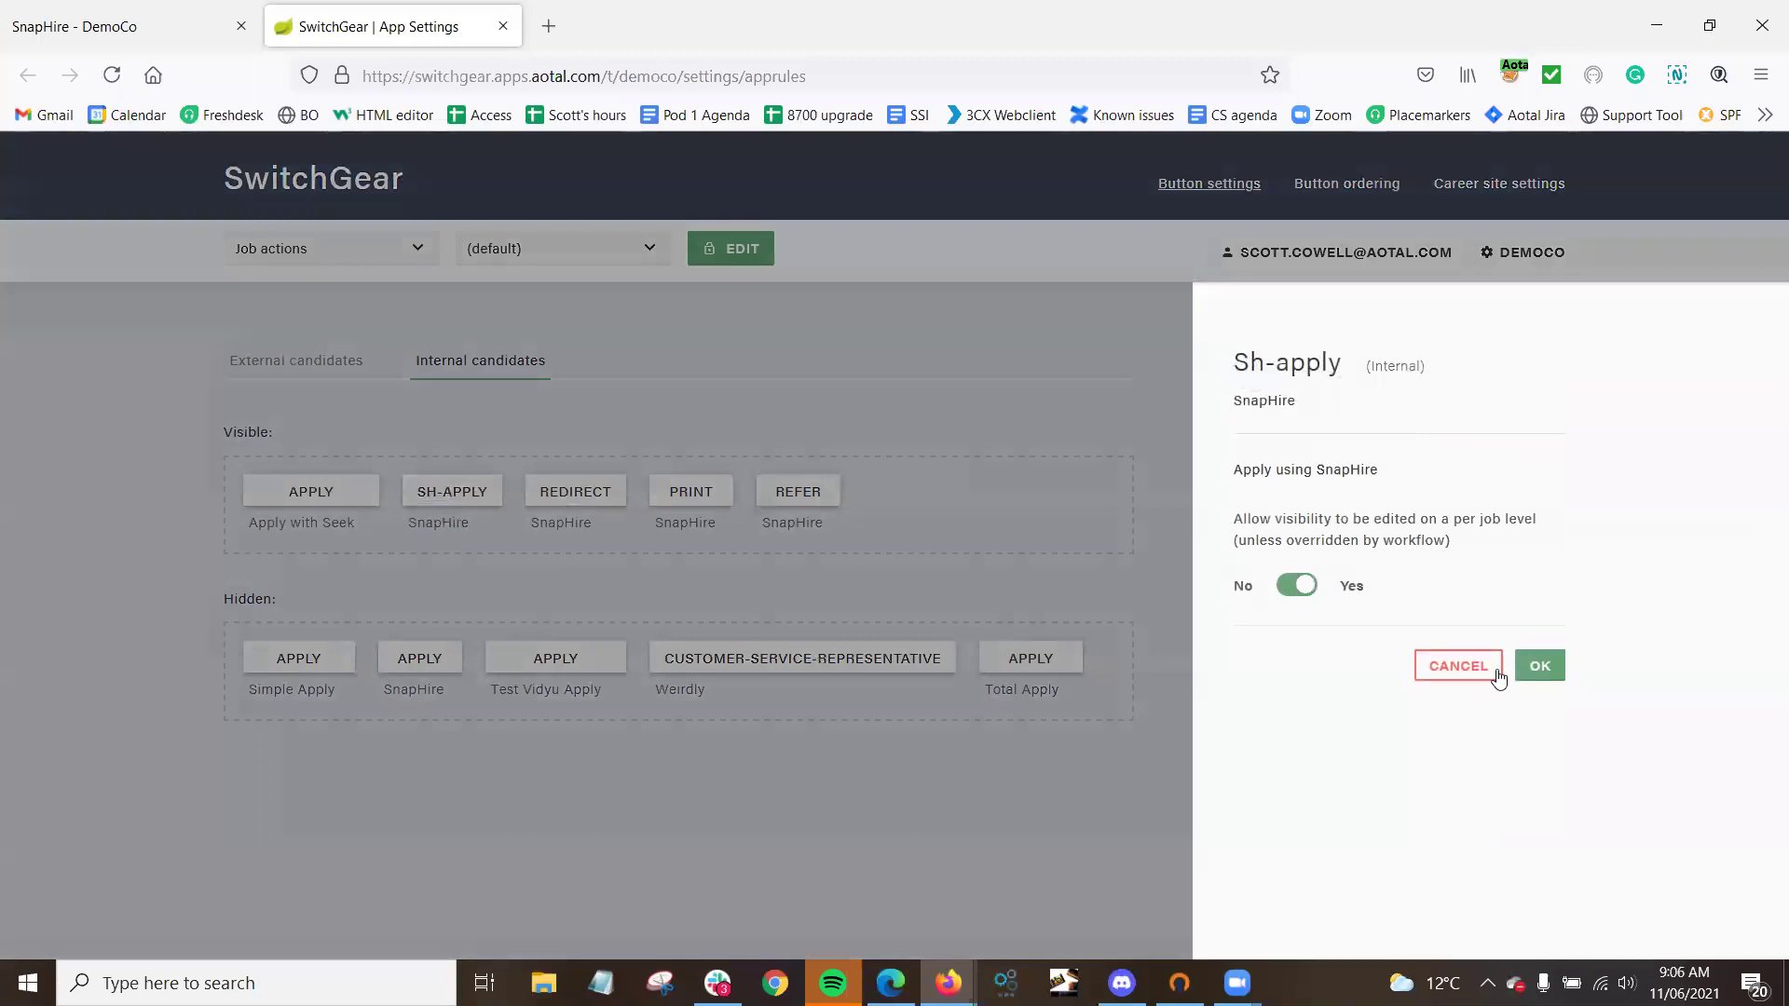
click(1540, 666)
click(720, 257)
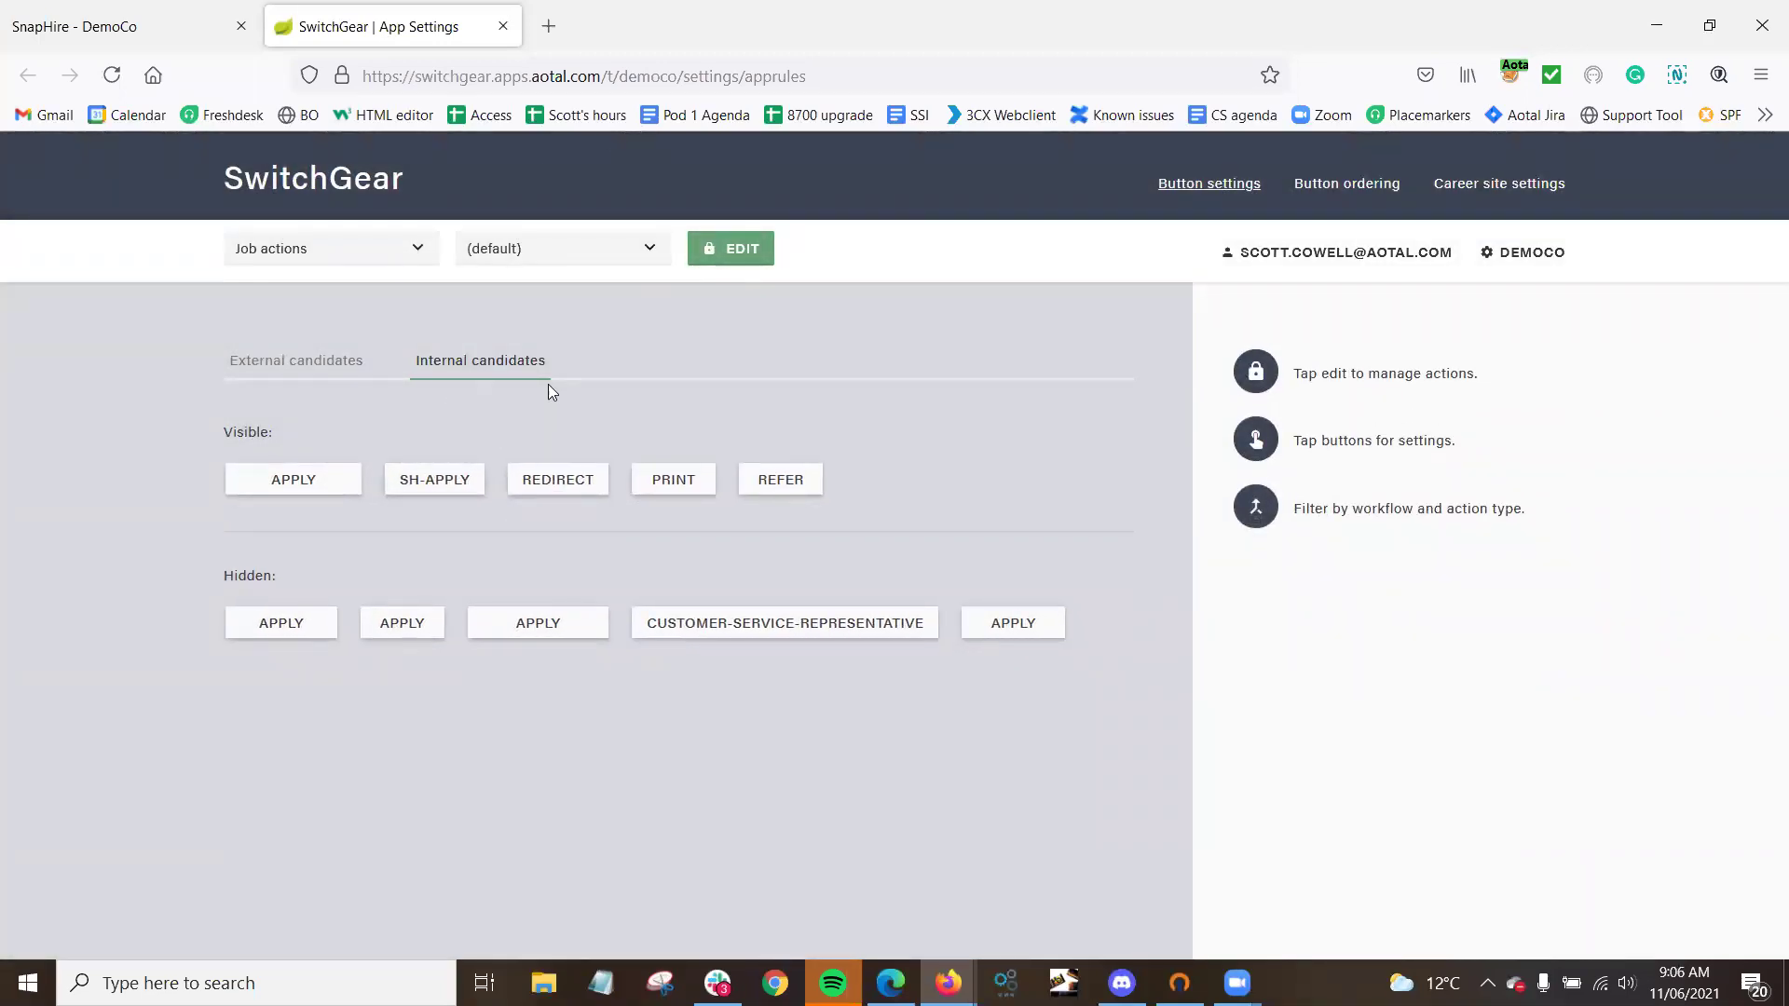
Leave the (default) Job actions button order unchanged and return to the SnapHire - DemoCo tab.
click(1343, 186)
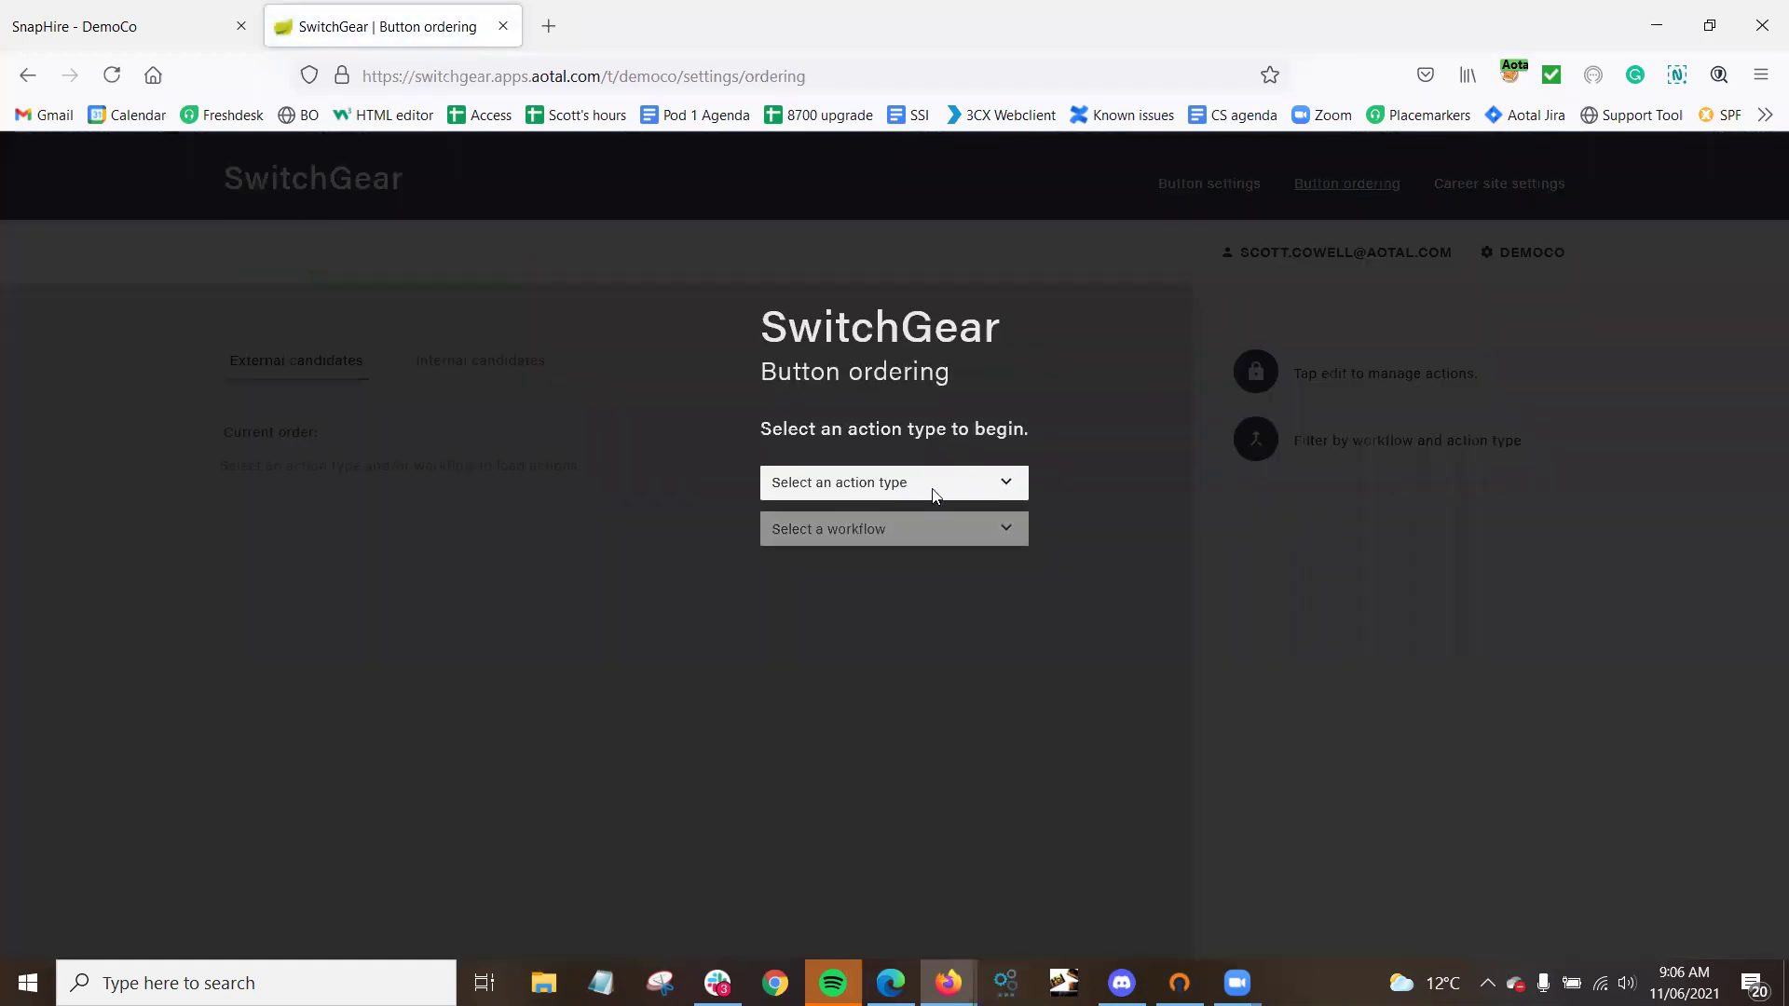
click(931, 486)
click(809, 561)
click(816, 523)
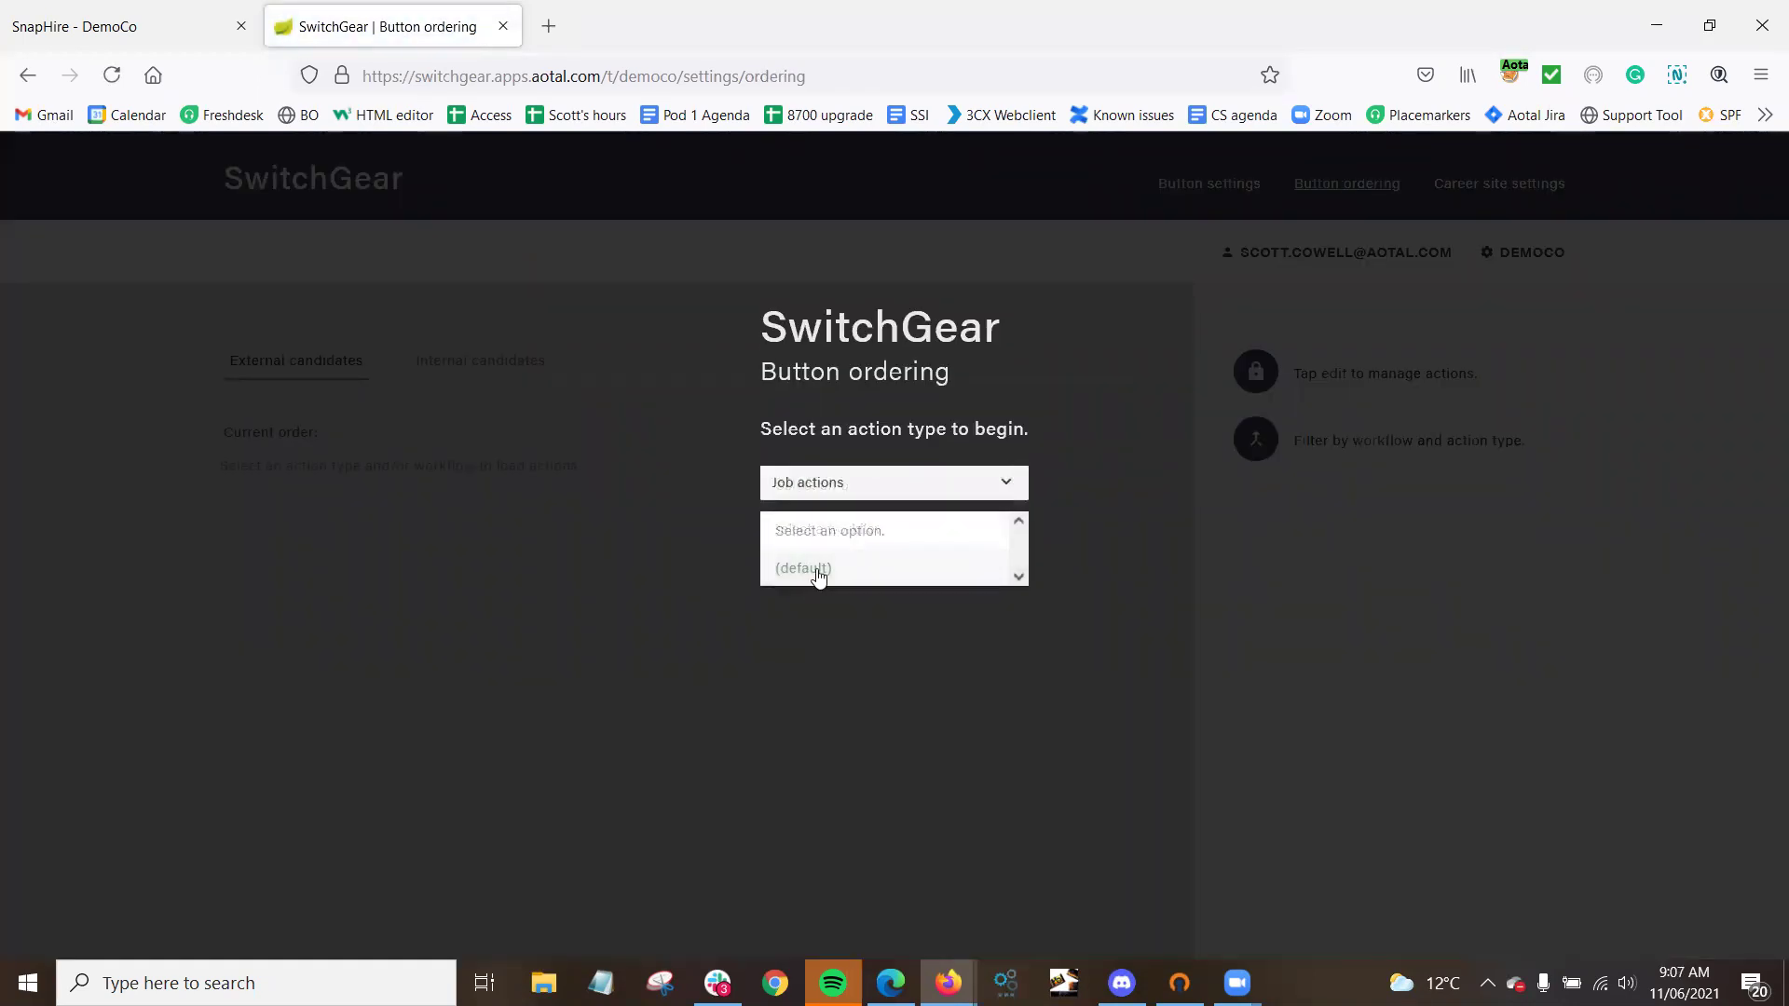
click(801, 567)
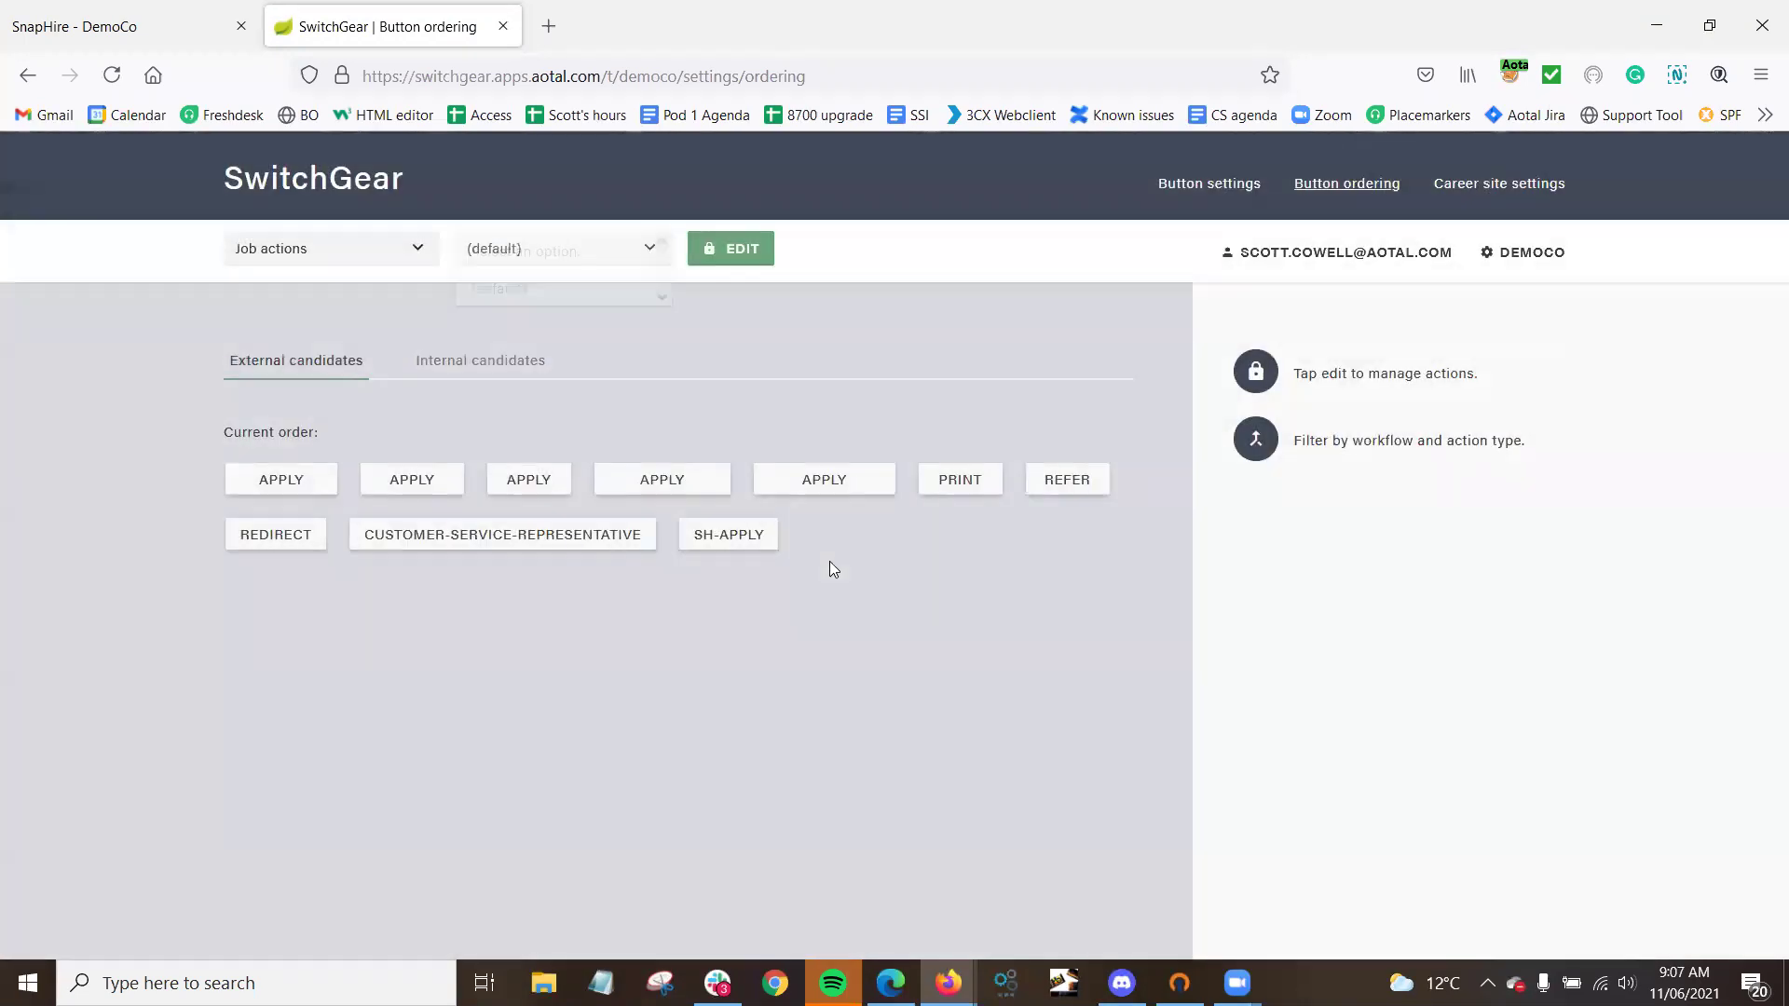
click(716, 248)
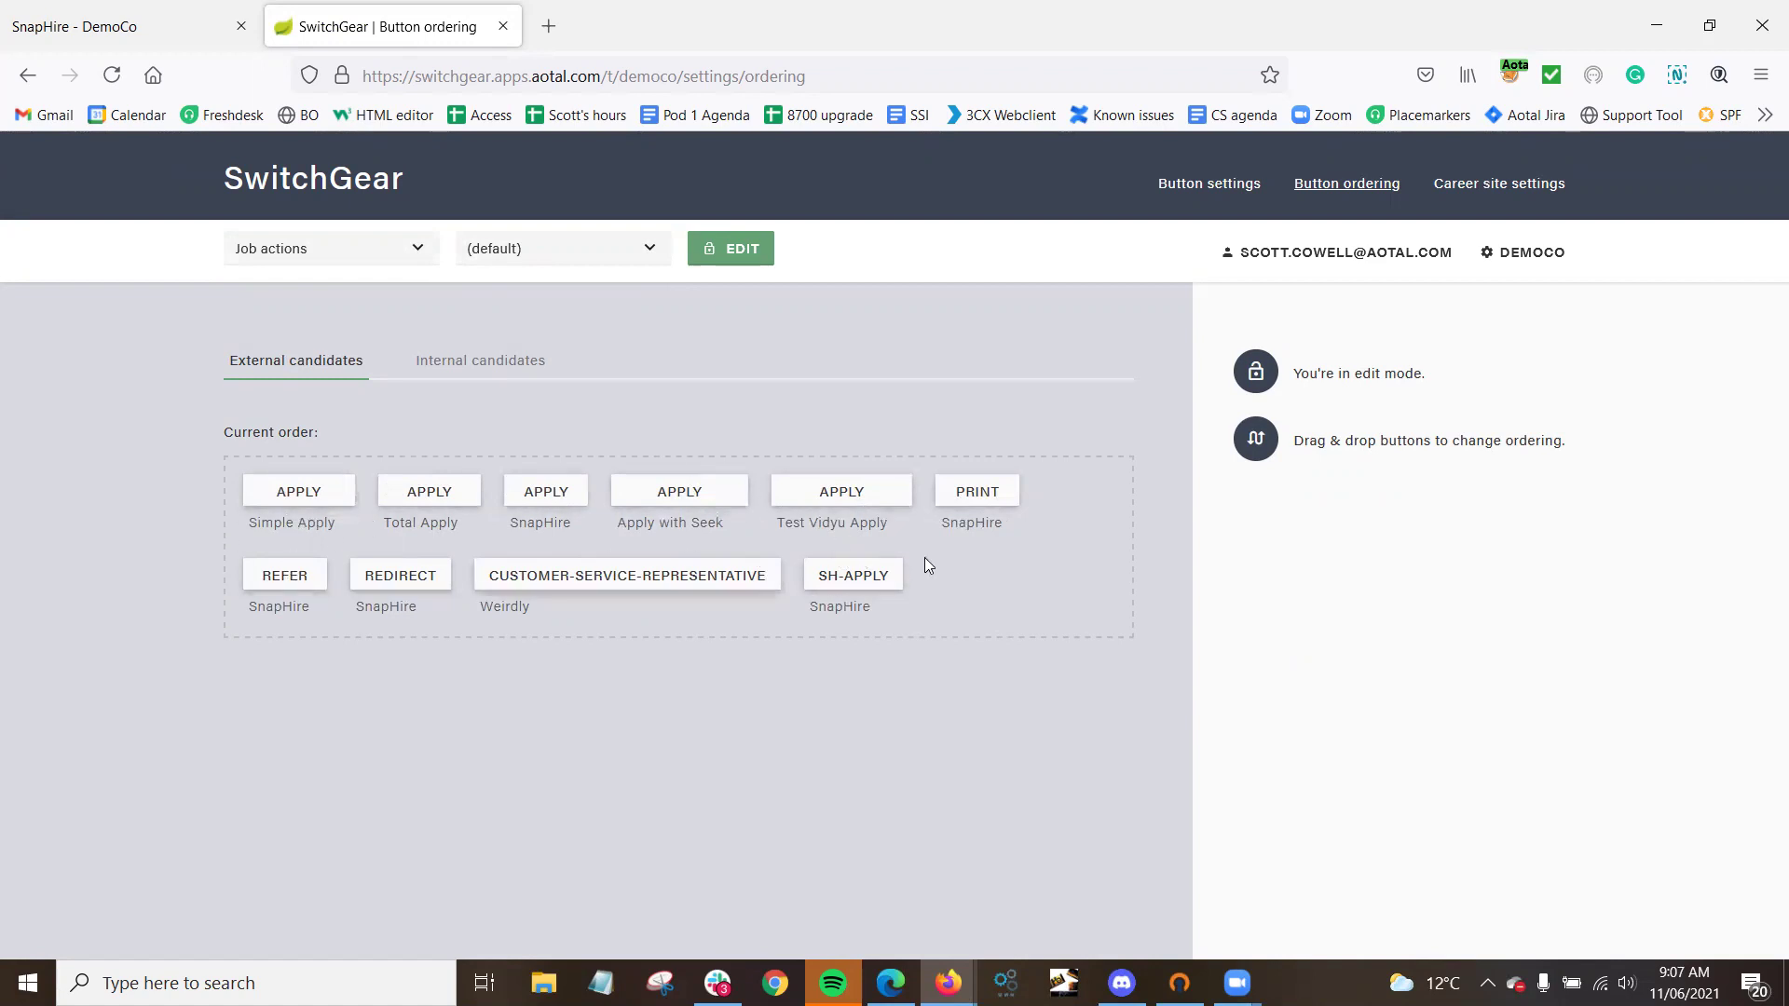
click(733, 248)
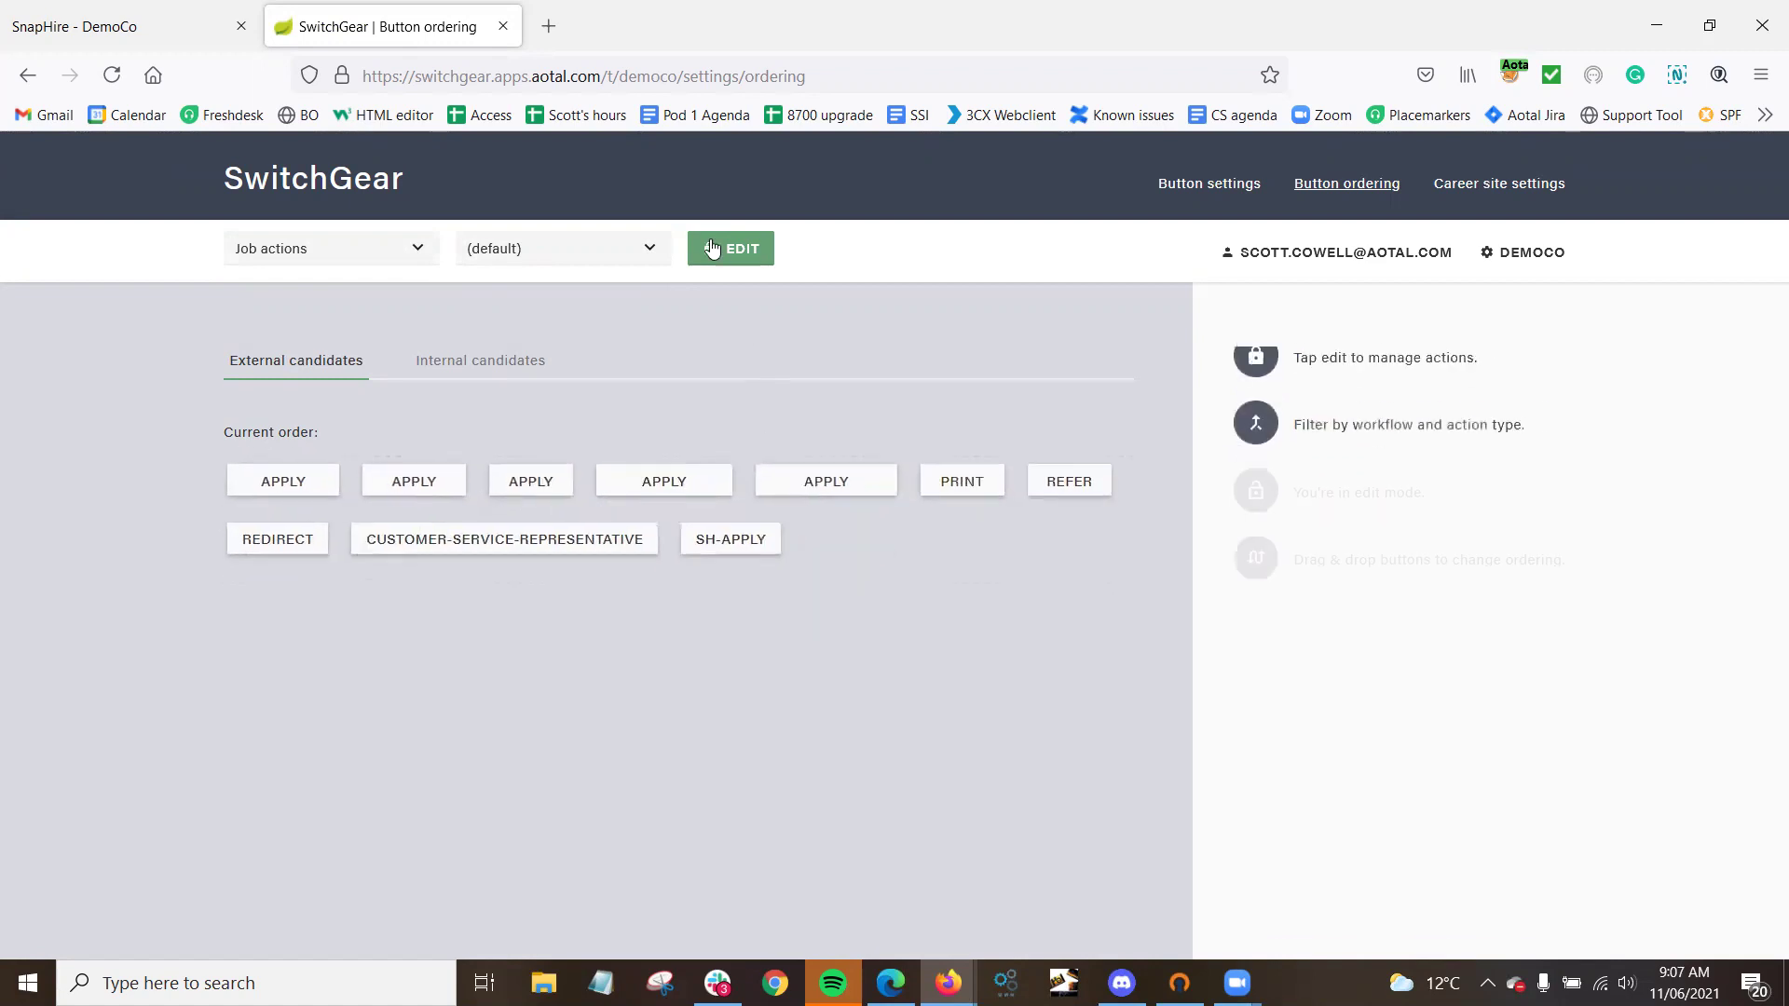
click(94, 21)
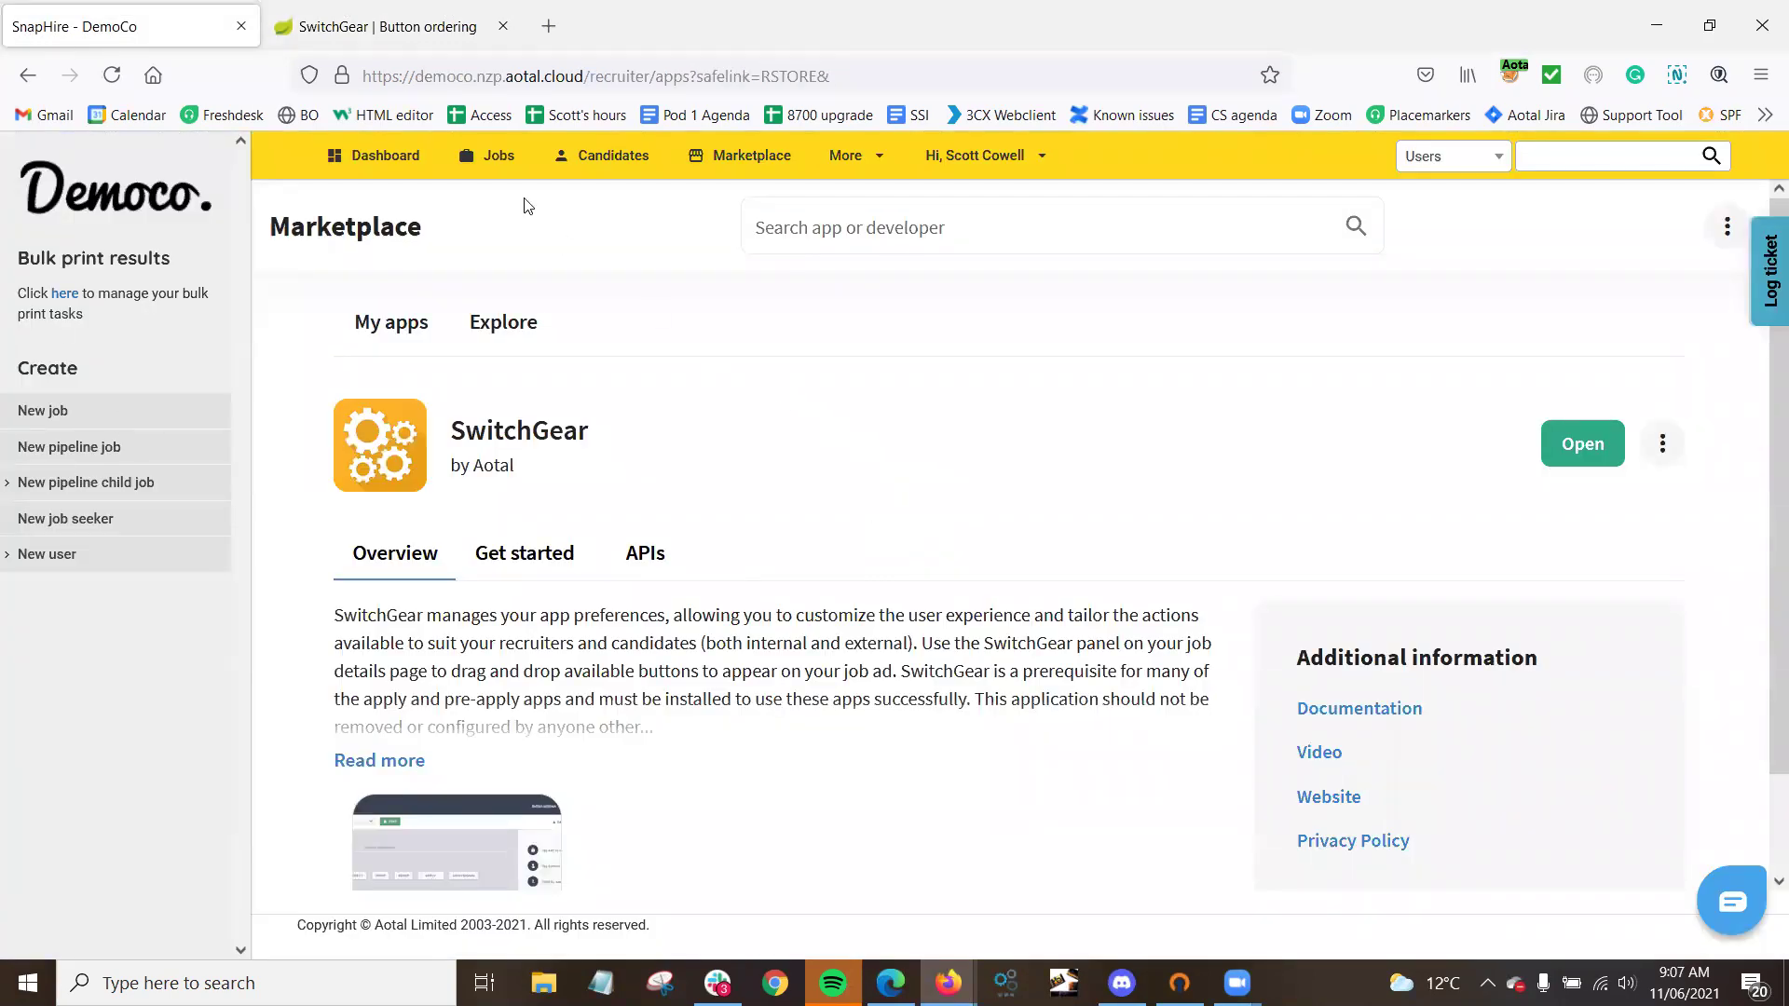
Open the TEST JOB THURSDAY CMCW - Auckland job and check SH-APPLY under its Candidate buttons.
click(493, 175)
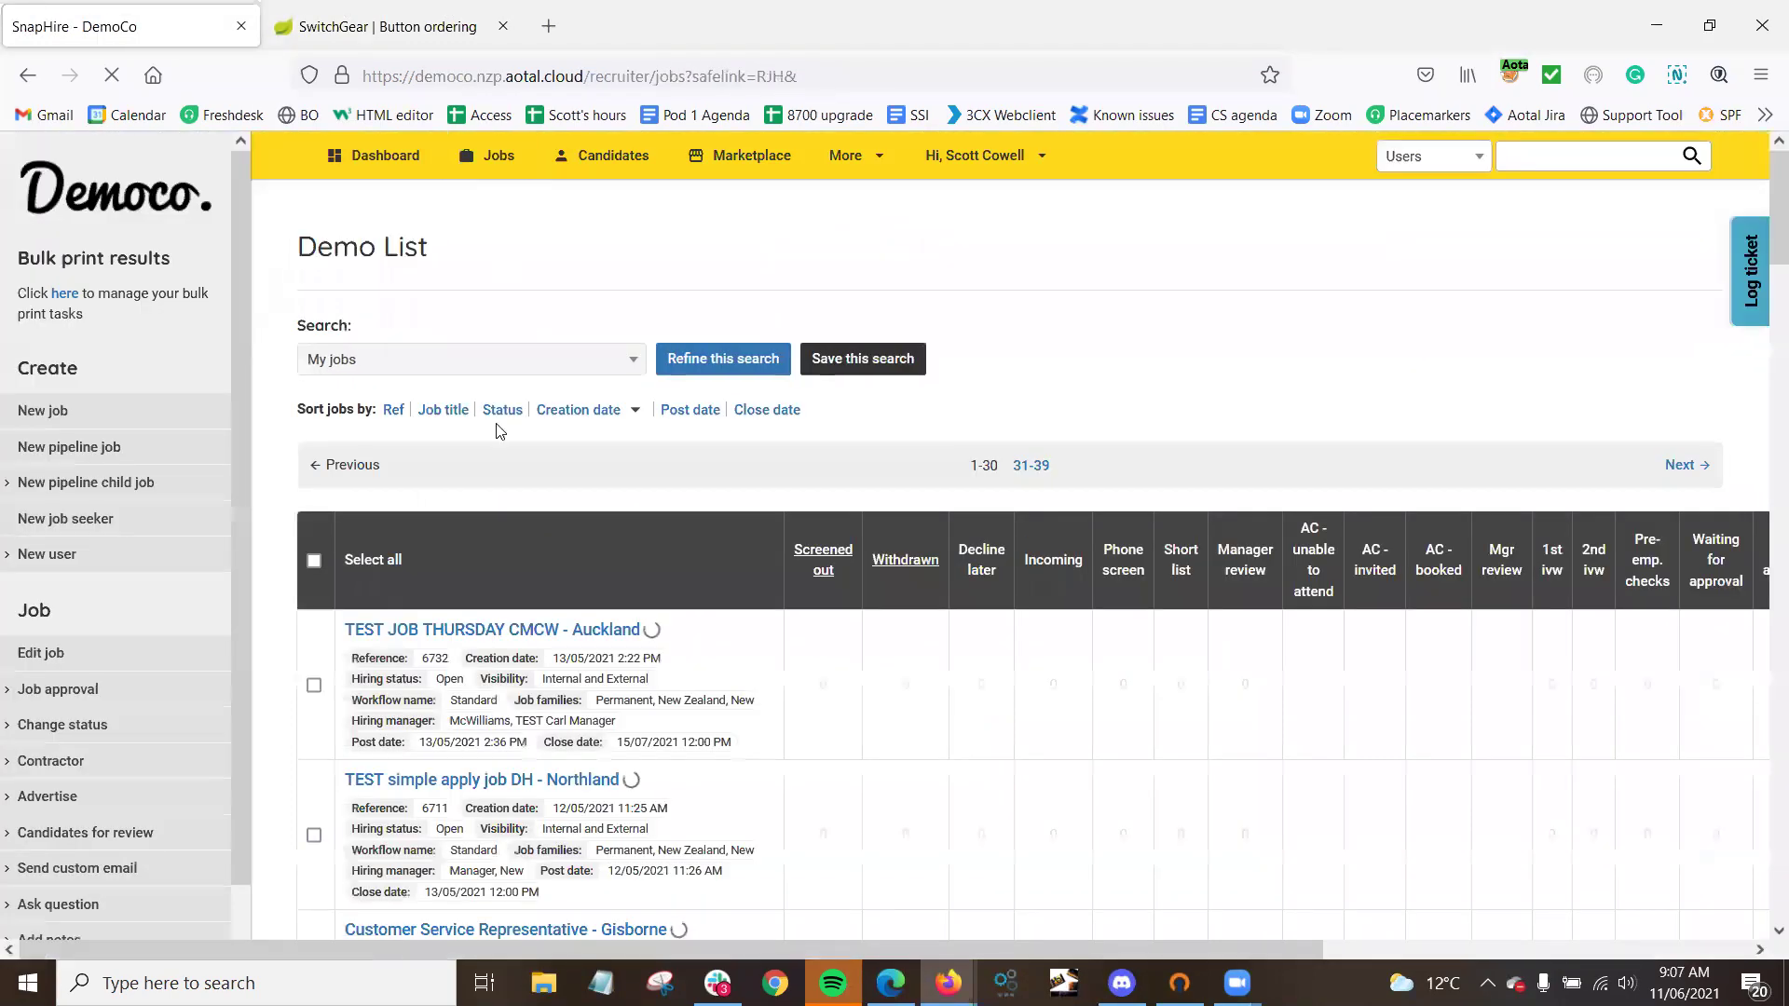
click(472, 634)
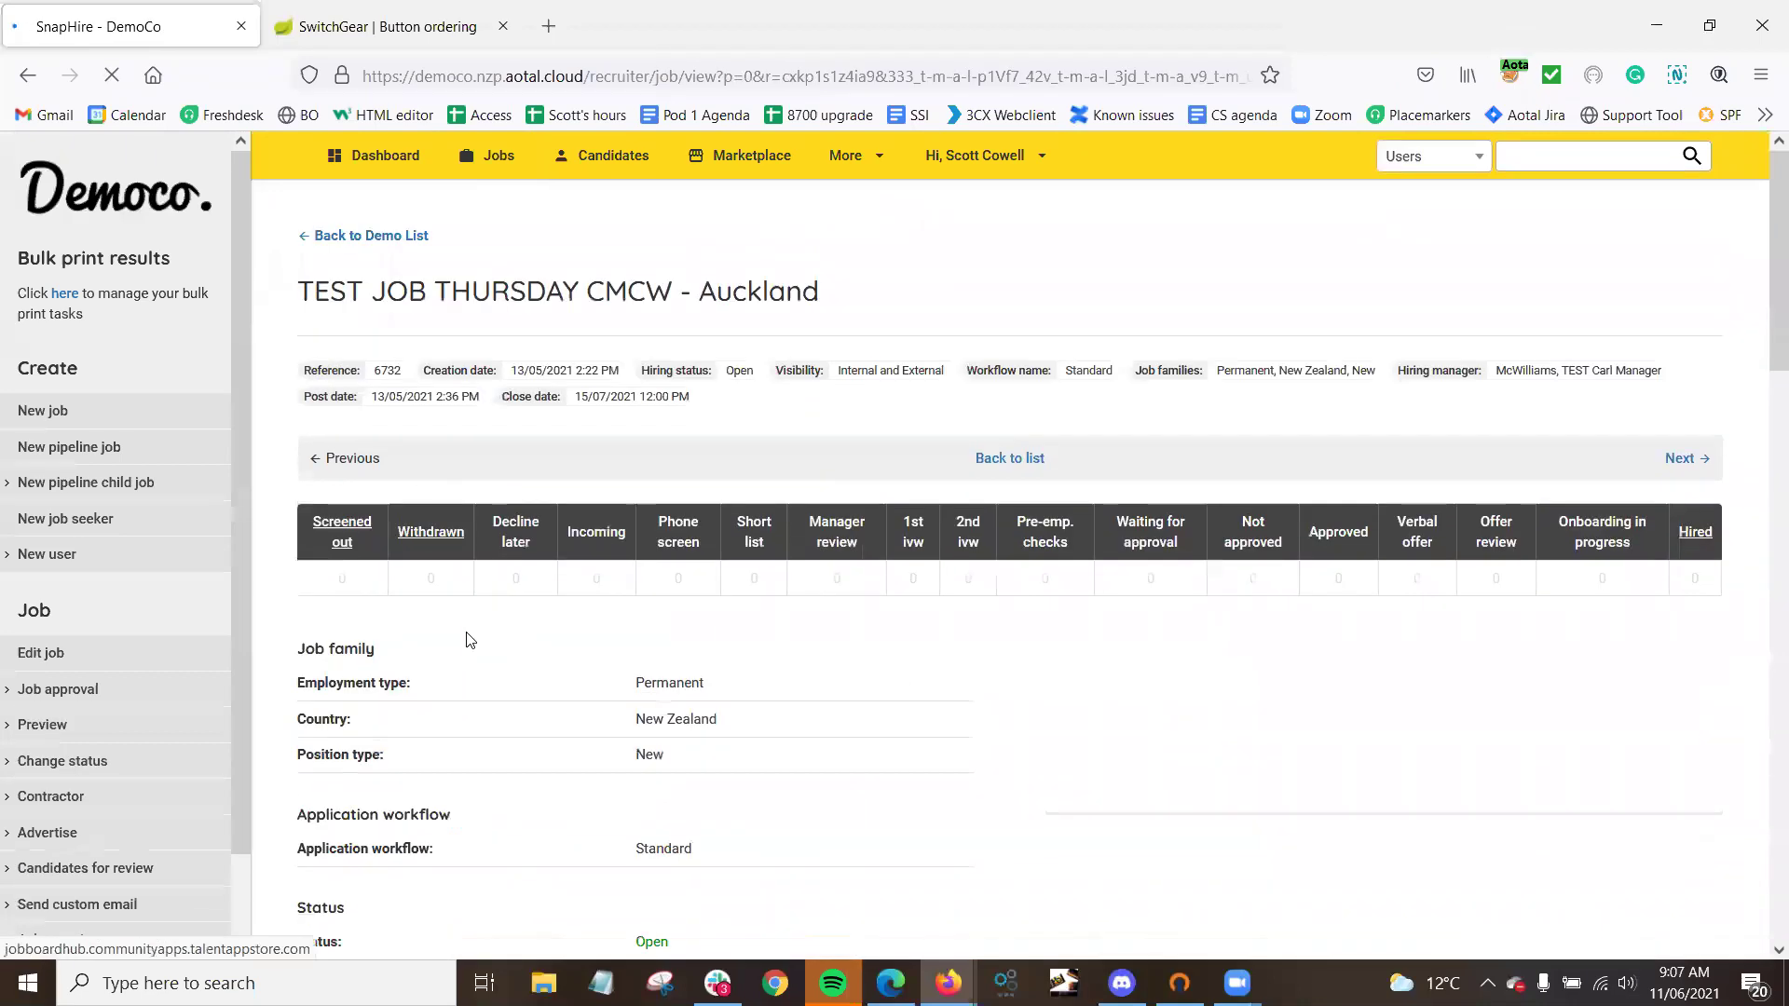
scroll(1025, 615, down, 2)
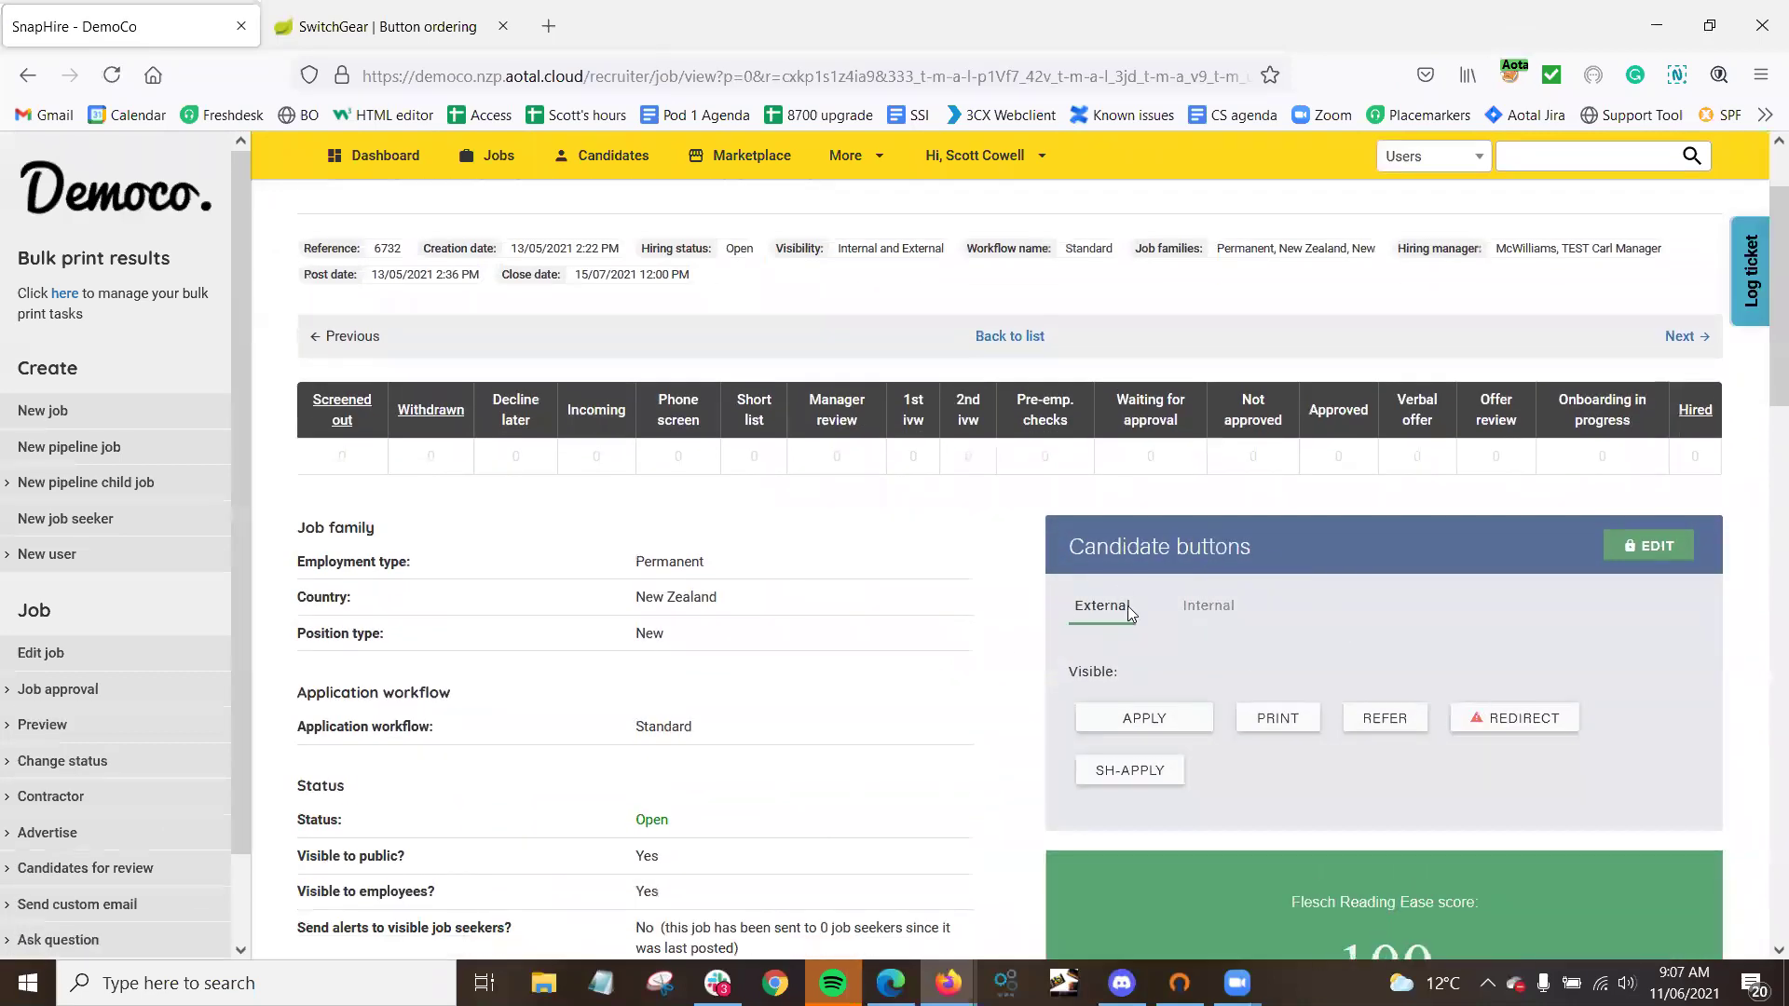
click(1641, 546)
scroll(1144, 626, down, 2)
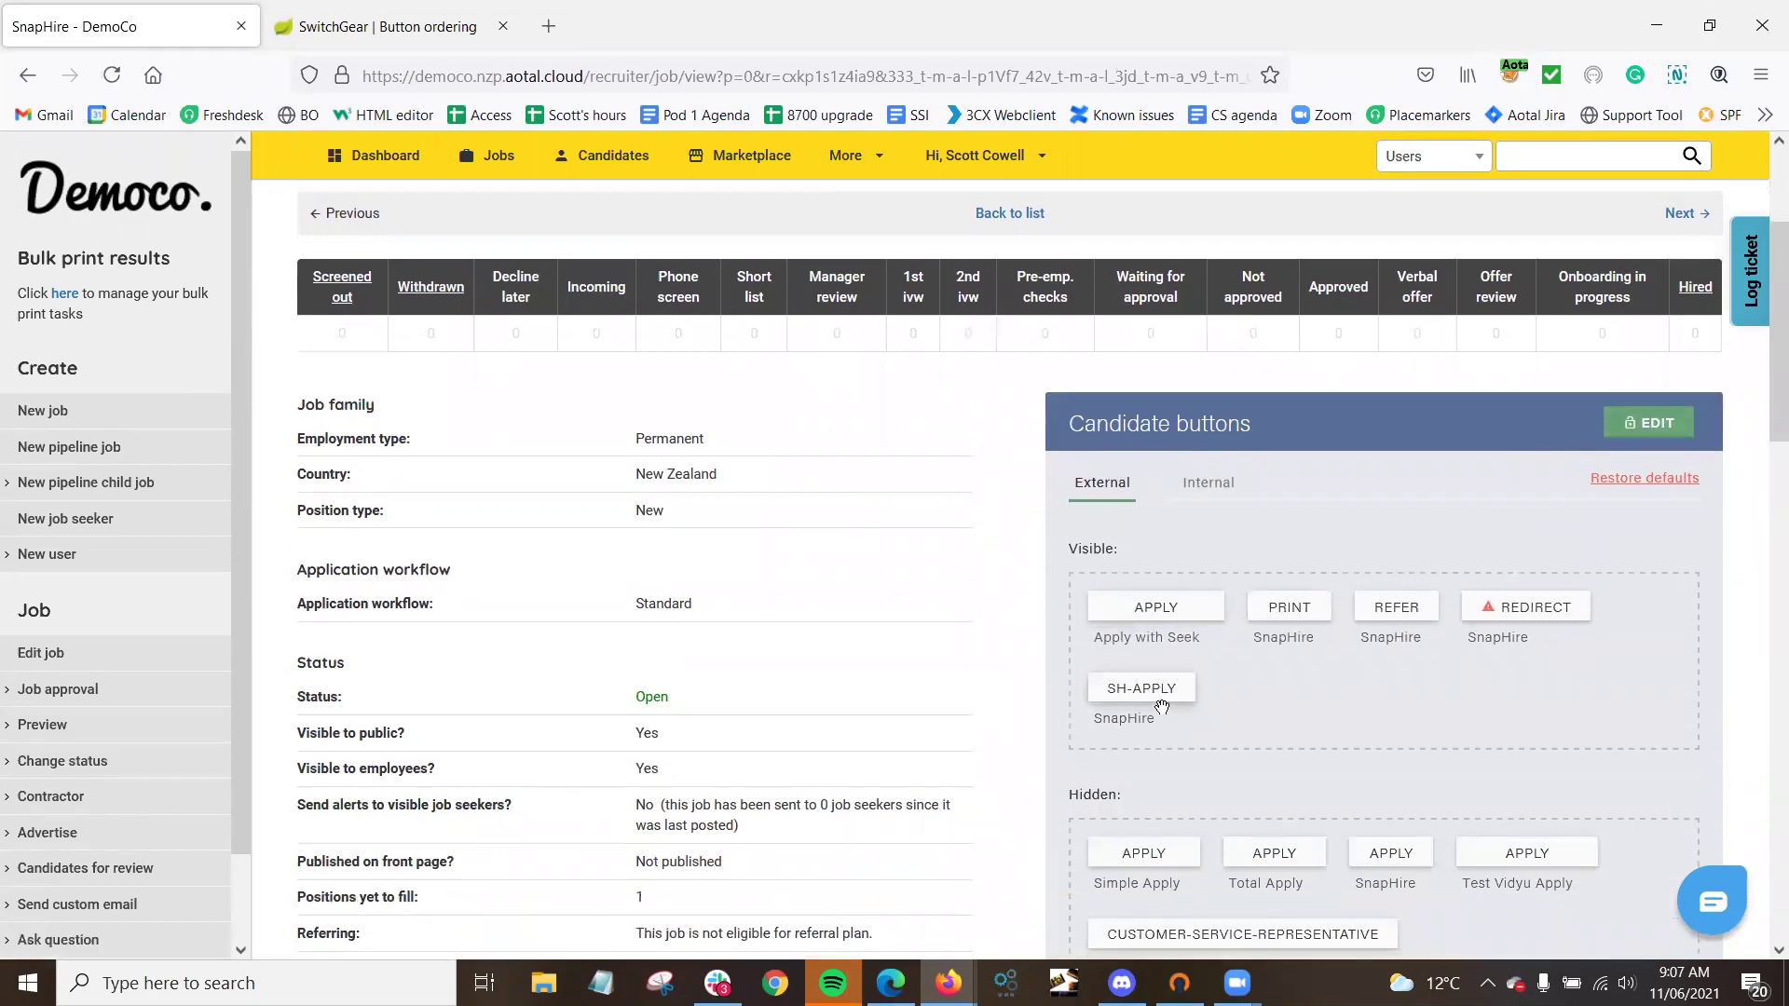
click(1619, 427)
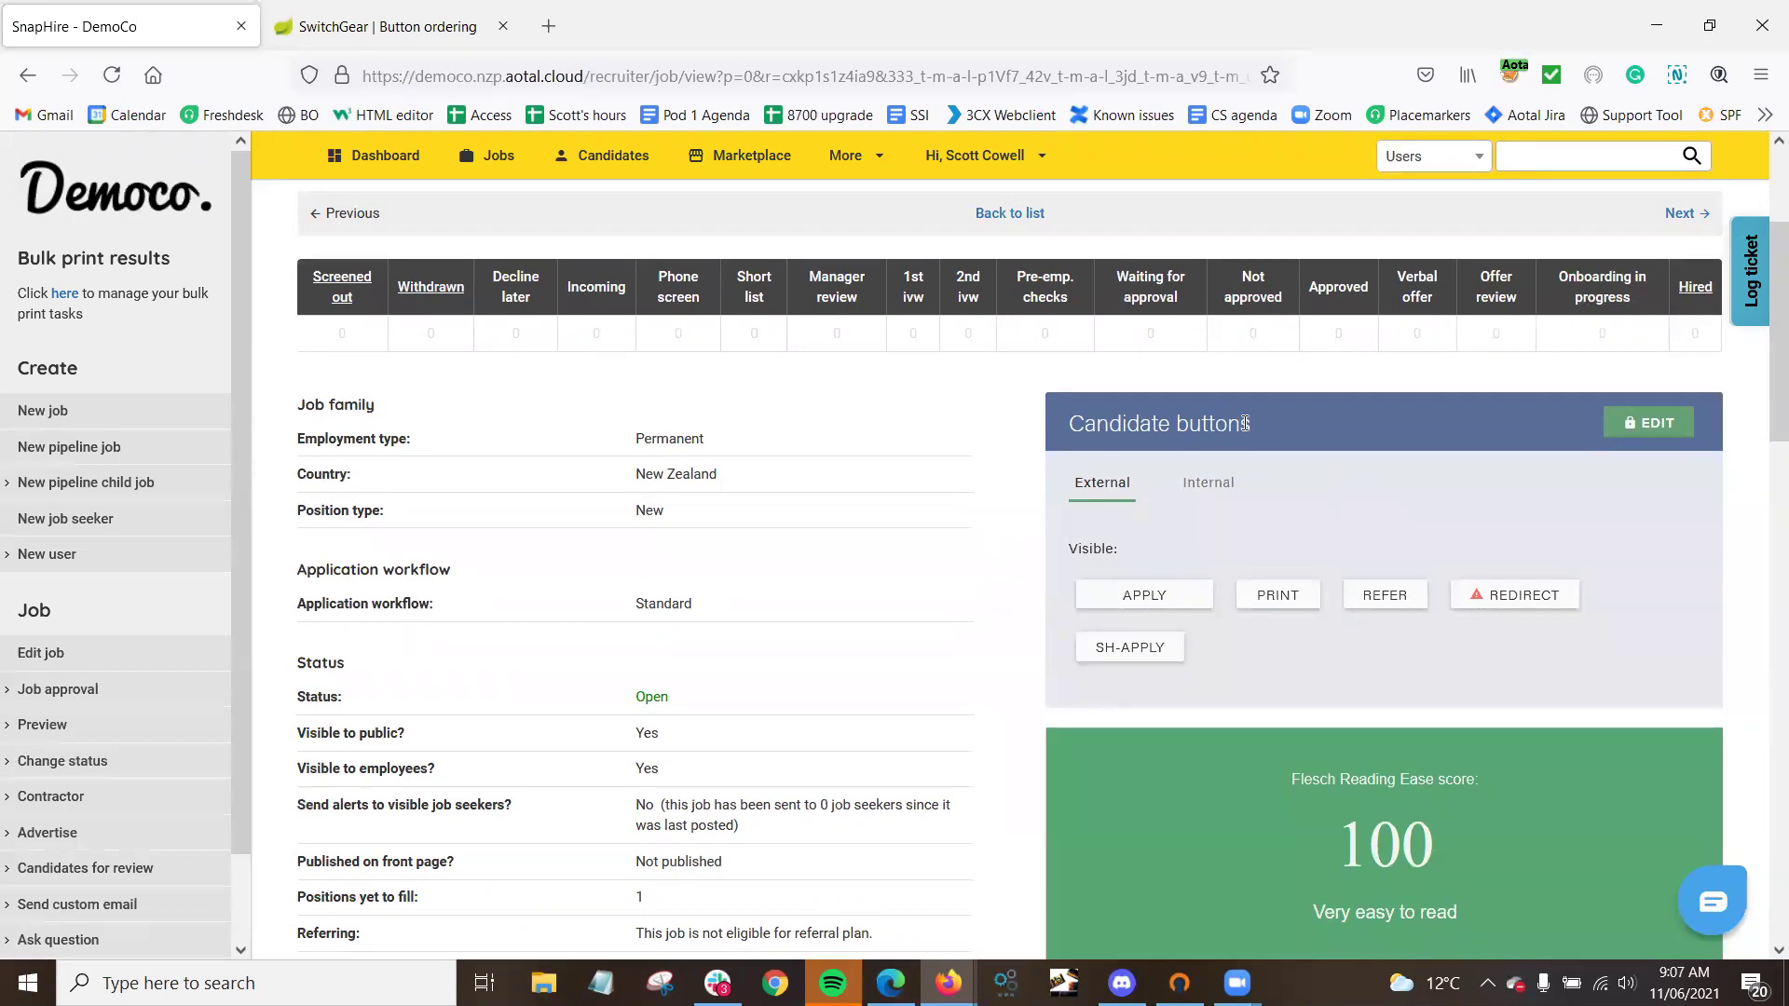
Select the page path in the address bar, leaving only the site root.
drag(1245, 423, 1025, 410)
click(1118, 428)
drag(591, 78, 1506, 130)
Load the career site root, search jobs, and open Customer Service Representative - Gisborne.
key(BackSpace)
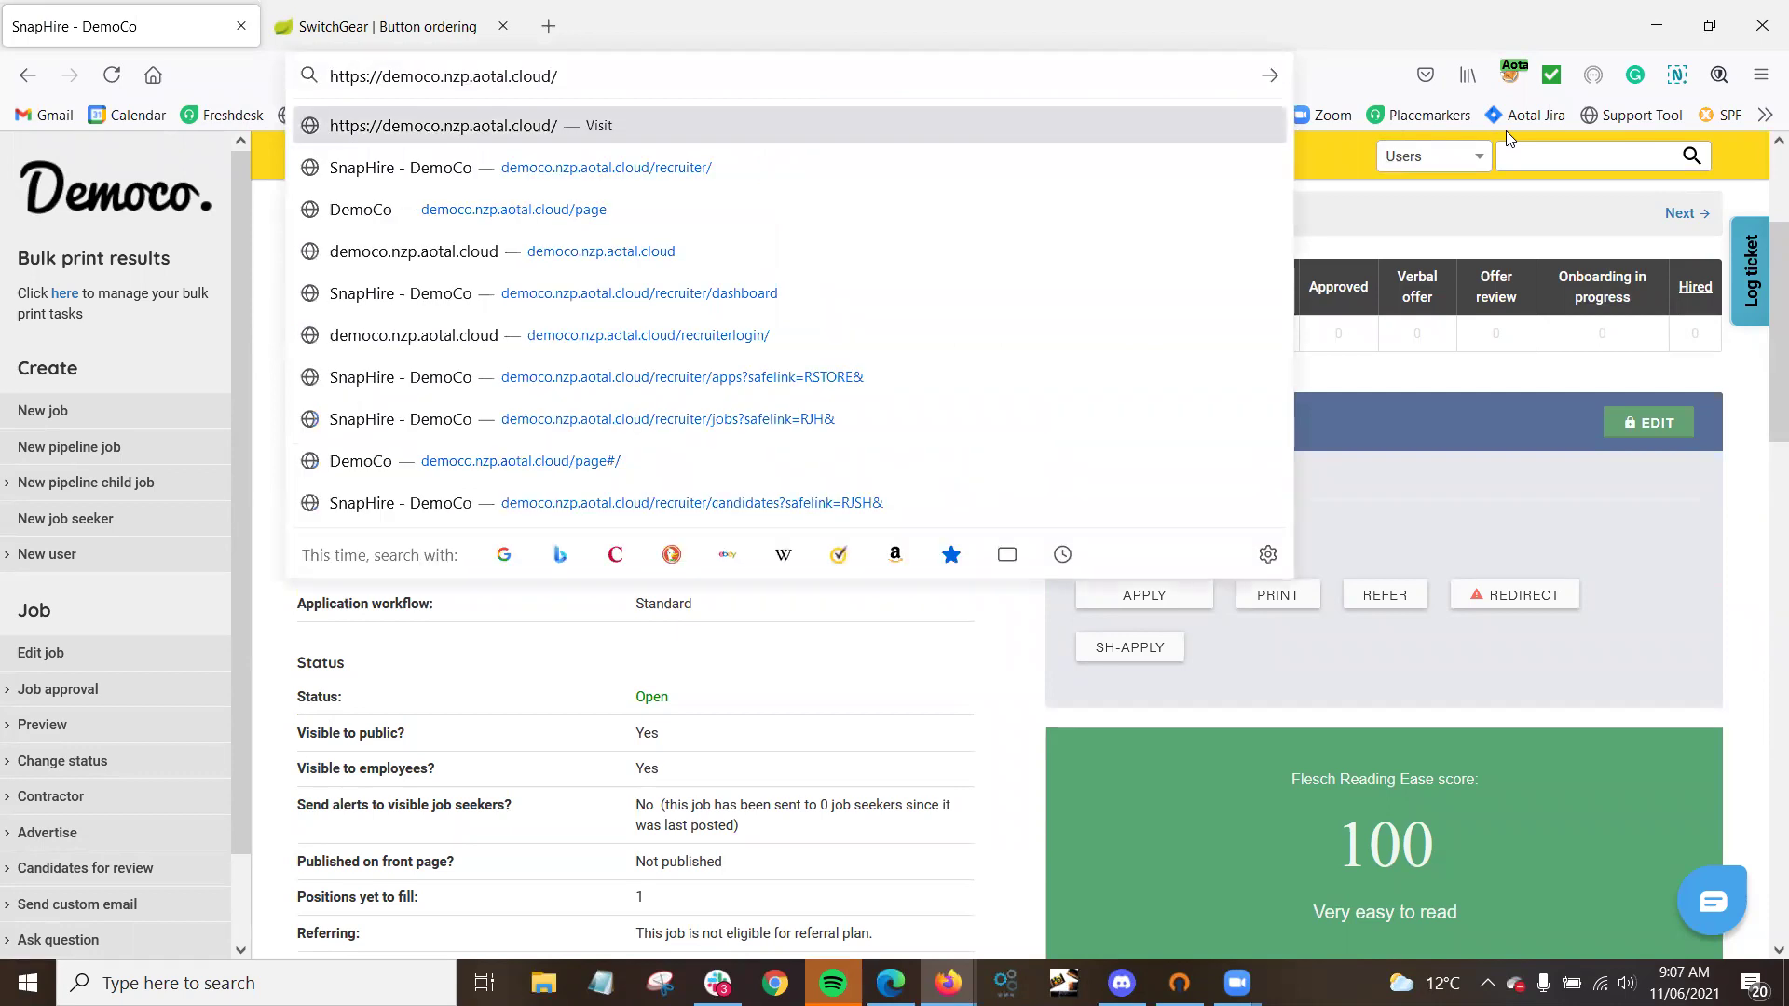
key(Return)
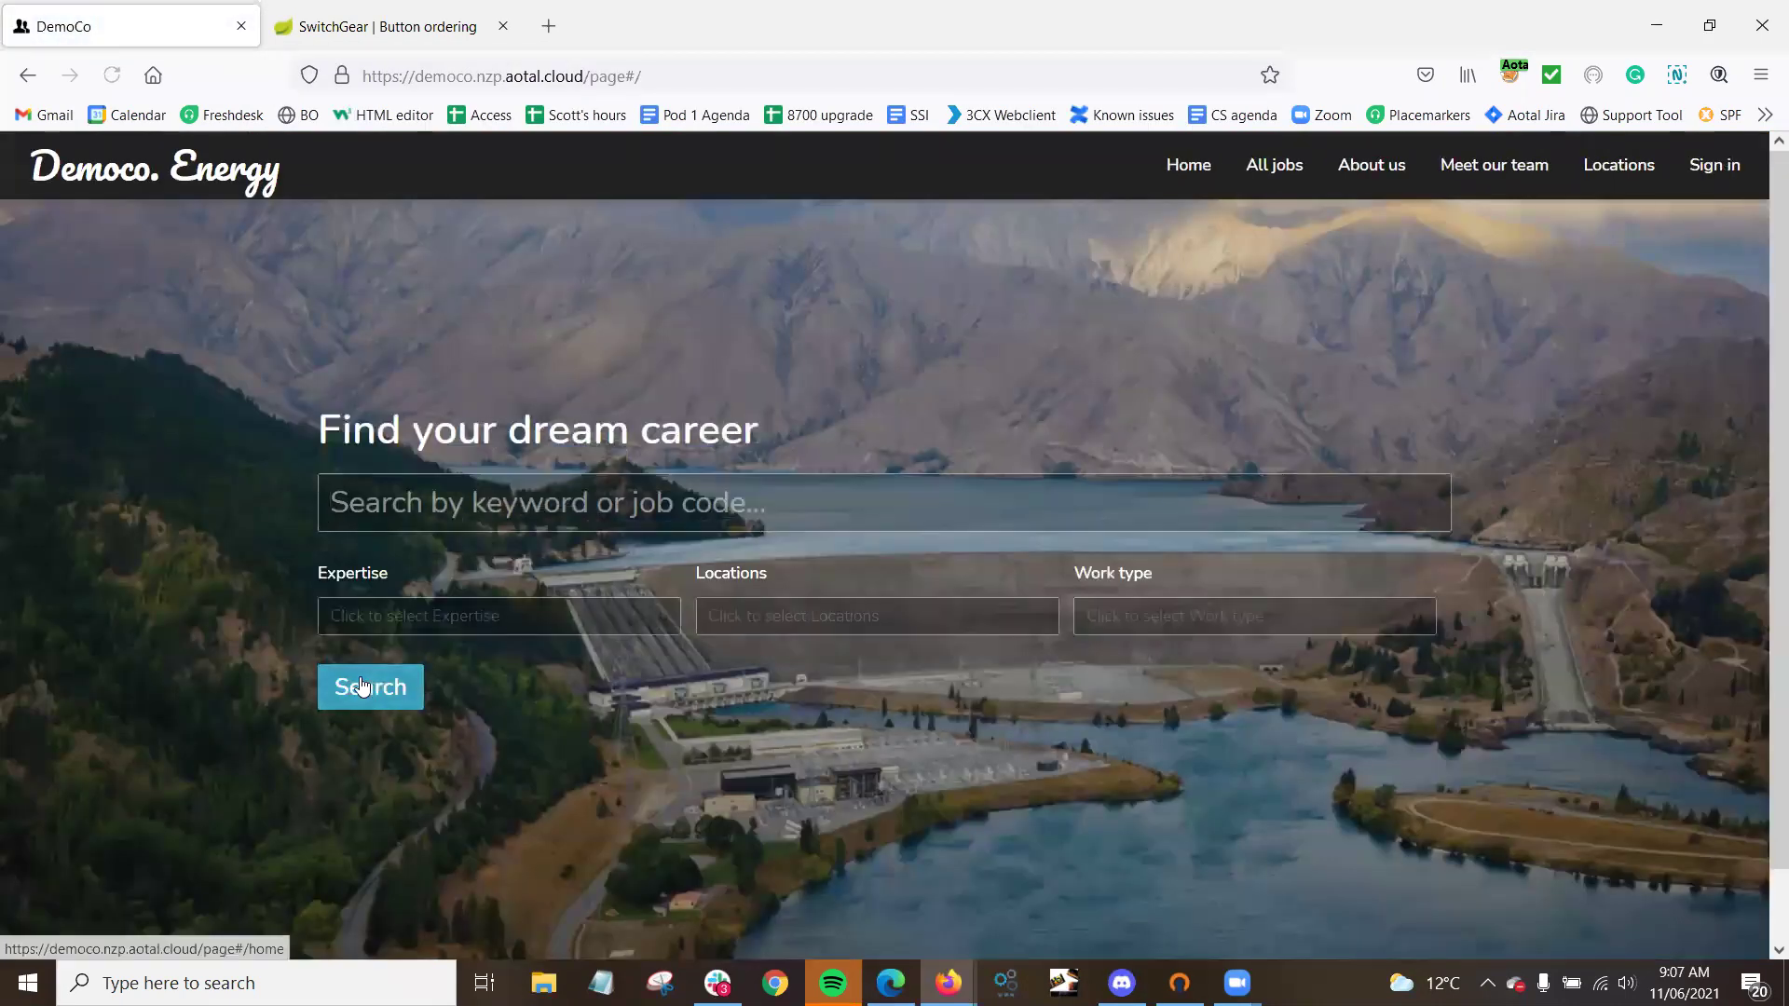
click(364, 687)
scroll(671, 477, down, 3)
click(400, 491)
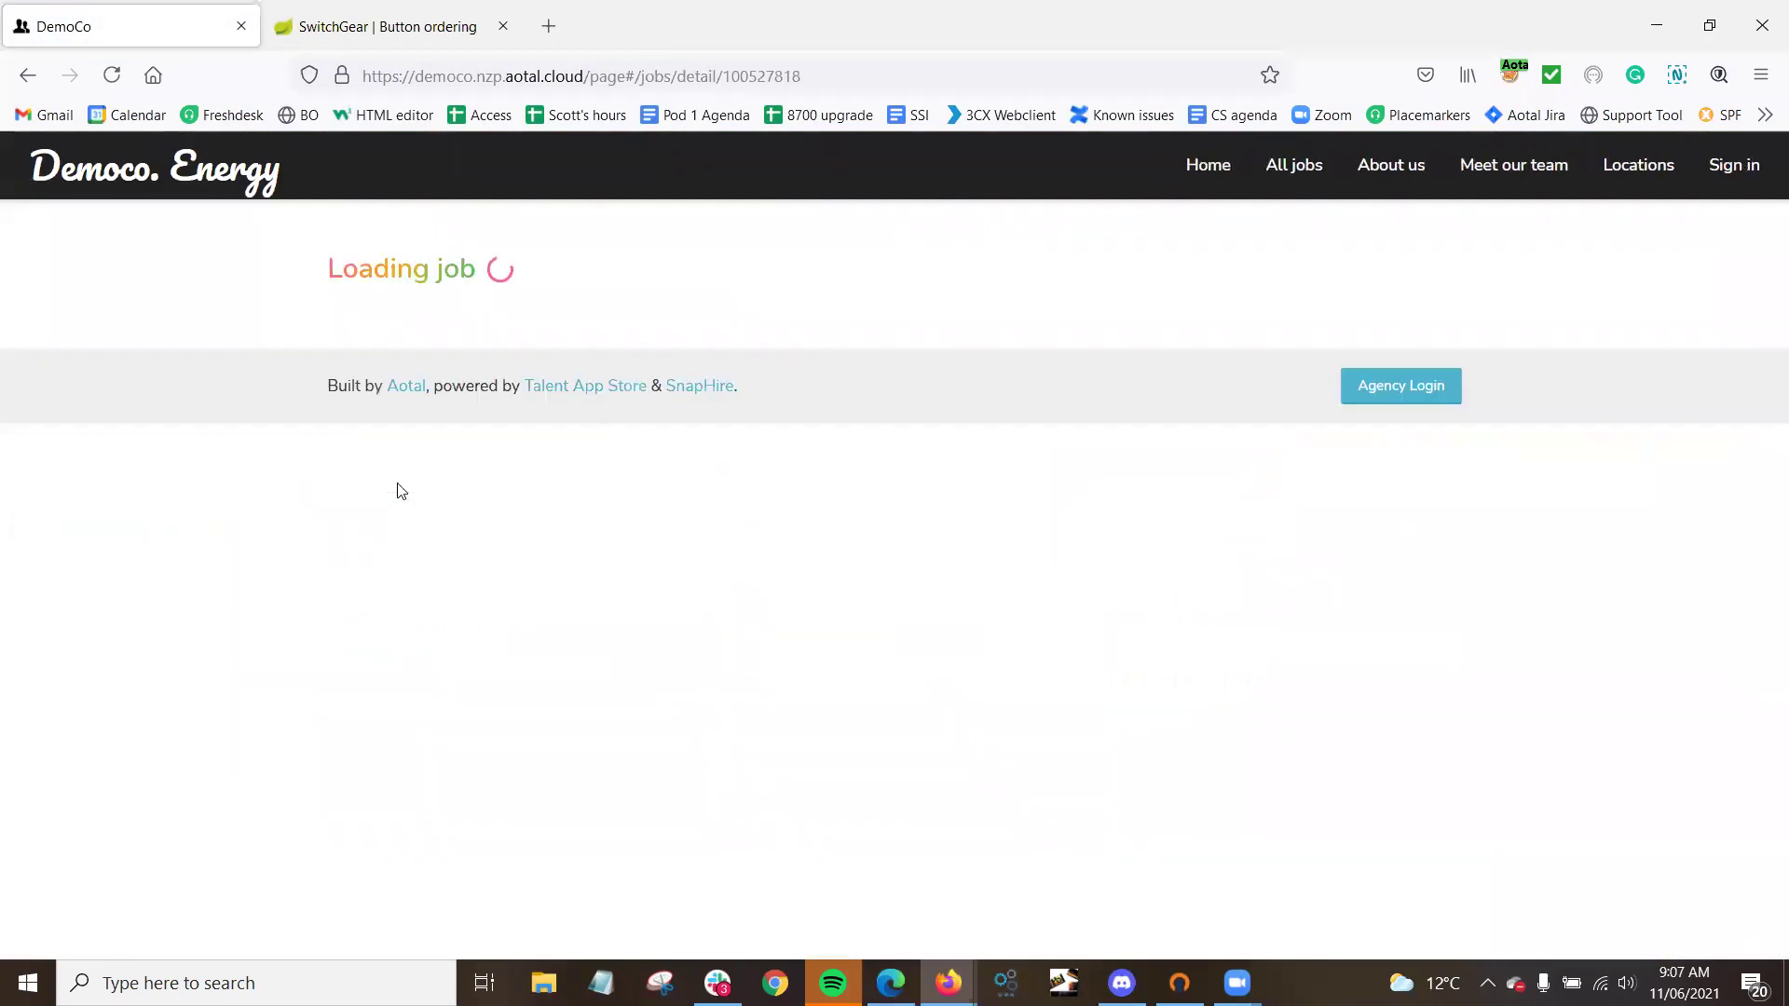